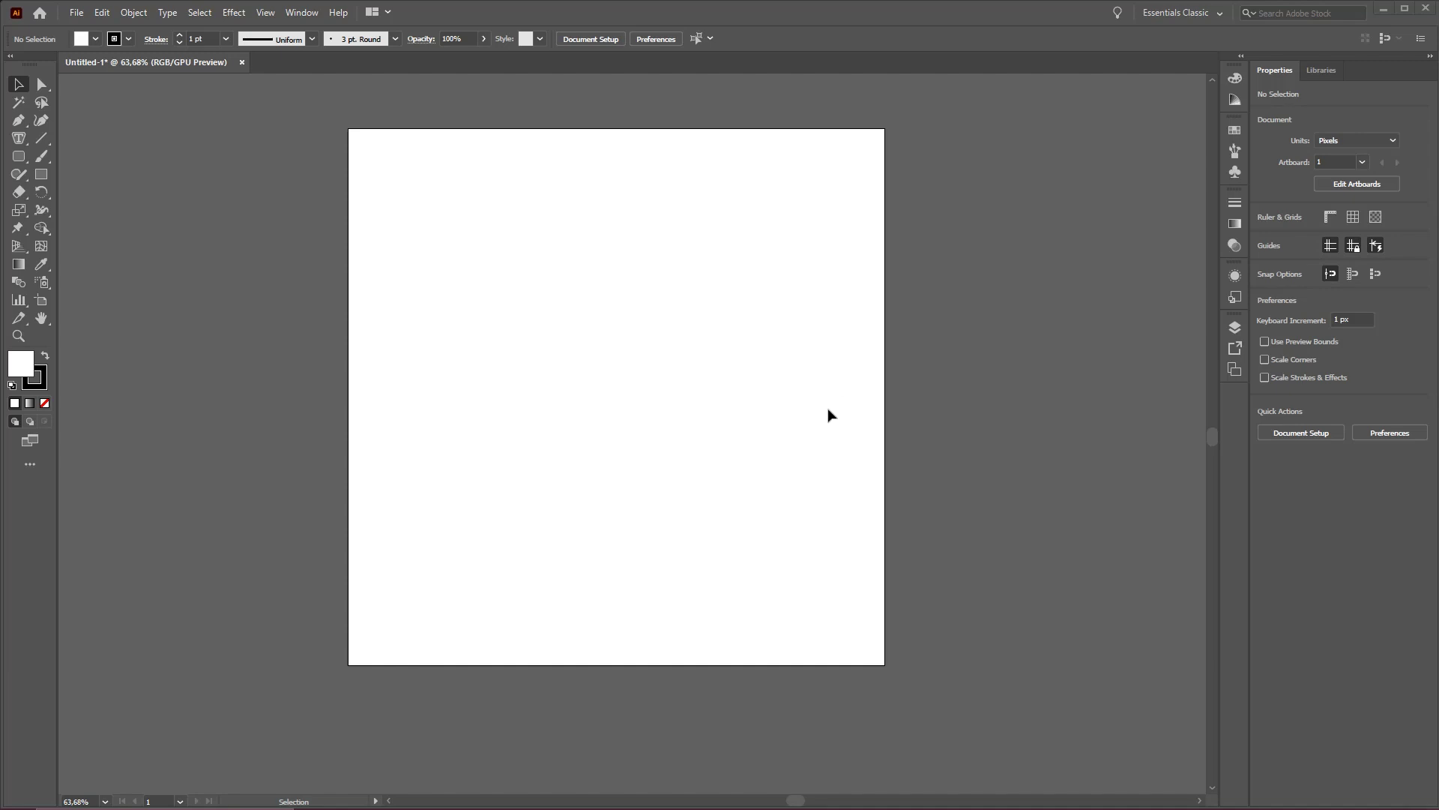
{"action": "key", "text": "shift+n"}
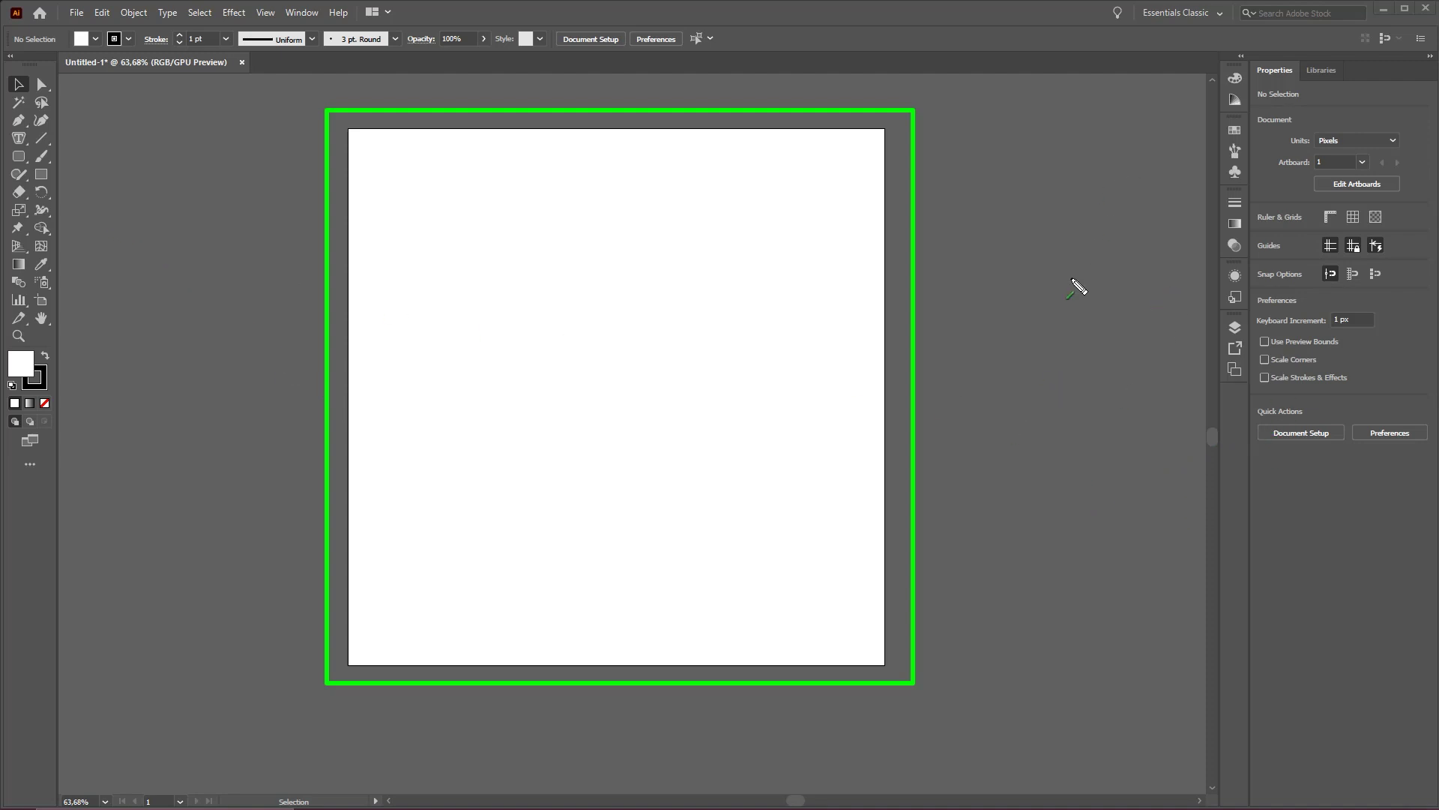
{"action": "left_click", "coordinate": [1171, 15]}
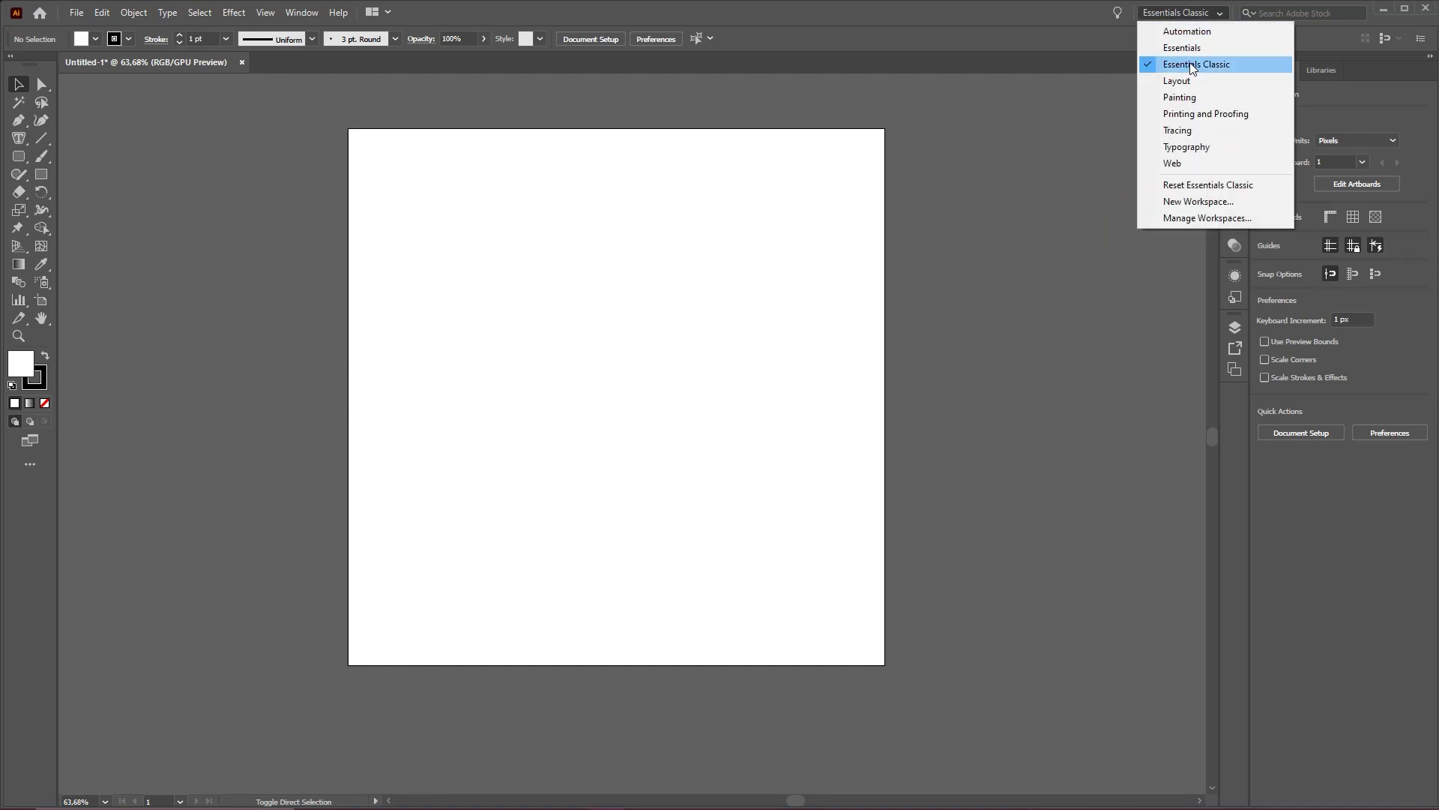
{"action": "left_click", "coordinate": [1053, 330]}
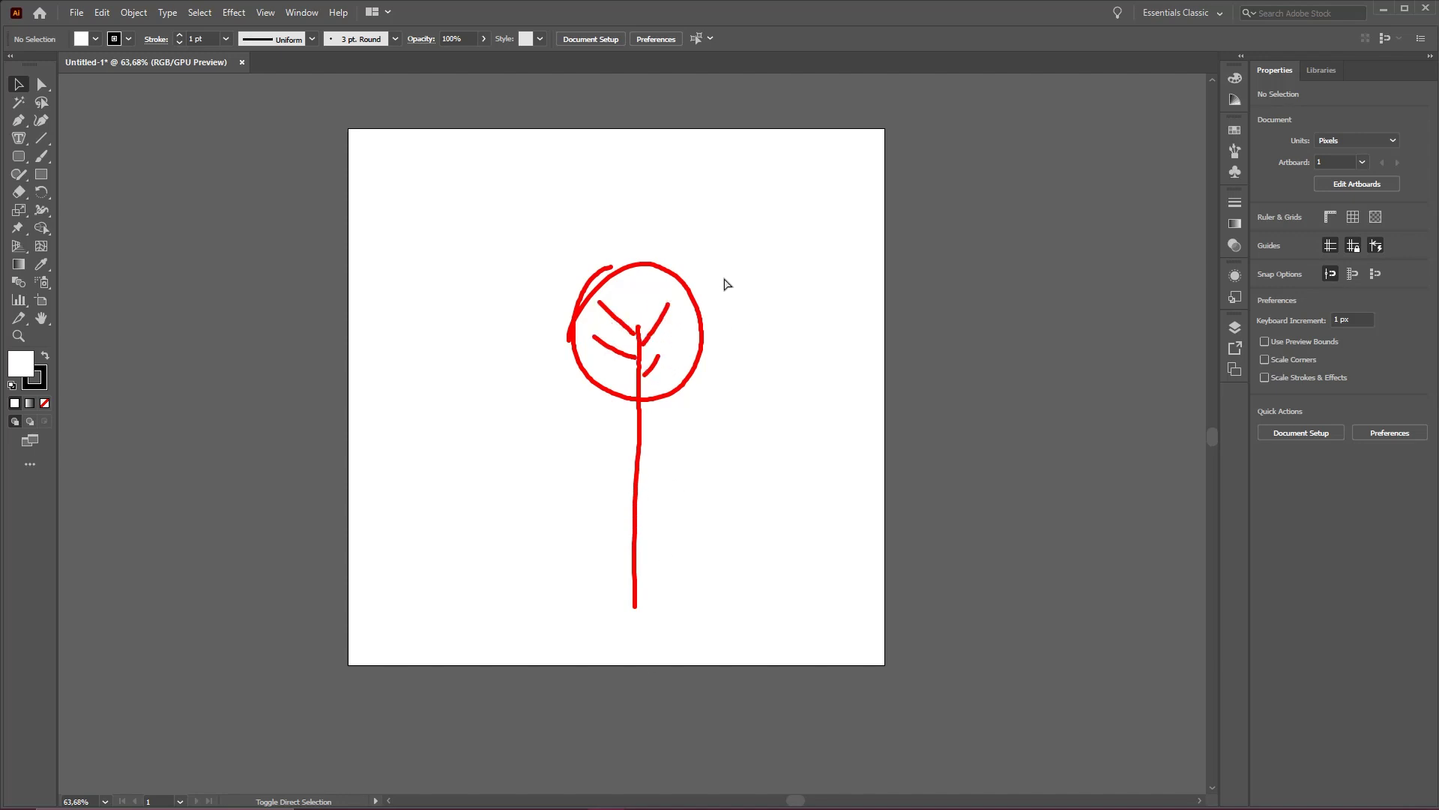
{"action": "mouse_move", "coordinate": [657, 263]}
{"action": "left_mouse_down"}
{"action": "mouse_move", "coordinate": [730, 235]}
{"action": "mouse_move", "coordinate": [713, 326]}
{"action": "mouse_move", "coordinate": [694, 323]}
{"action": "left_mouse_up"}
{"action": "left_click_drag", "start_coordinate": [695, 374], "coordinate": [696, 547]}
{"action": "mouse_move", "coordinate": [698, 299]}
{"action": "left_mouse_down"}
{"action": "mouse_move", "coordinate": [717, 279]}
{"action": "mouse_move", "coordinate": [691, 277]}
{"action": "left_mouse_up"}
{"action": "mouse_move", "coordinate": [658, 240]}
{"action": "left_mouse_down"}
{"action": "mouse_move", "coordinate": [688, 261]}
{"action": "mouse_move", "coordinate": [651, 237]}
{"action": "mouse_move", "coordinate": [621, 260]}
{"action": "left_mouse_up"}
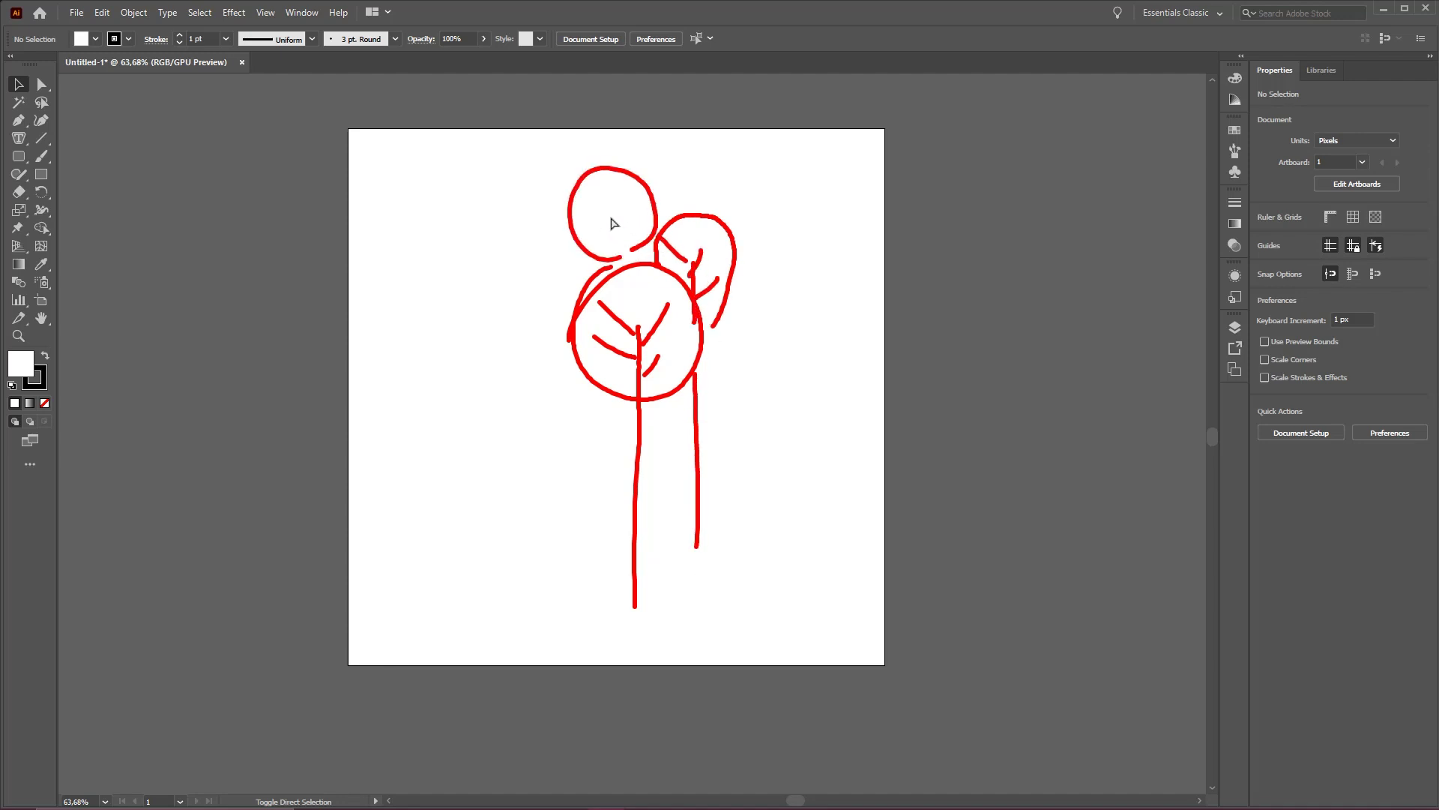
{"action": "mouse_move", "coordinate": [611, 202]}
{"action": "left_mouse_down"}
{"action": "mouse_move", "coordinate": [614, 259]}
{"action": "mouse_move", "coordinate": [635, 207]}
{"action": "left_mouse_up"}
{"action": "left_click_drag", "start_coordinate": [595, 188], "coordinate": [584, 223]}
{"action": "mouse_move", "coordinate": [614, 390]}
{"action": "left_mouse_down"}
{"action": "mouse_move", "coordinate": [611, 546]}
{"action": "mouse_move", "coordinate": [701, 643]}
{"action": "left_mouse_up"}
{"action": "left_click_drag", "start_coordinate": [606, 537], "coordinate": [733, 653]}
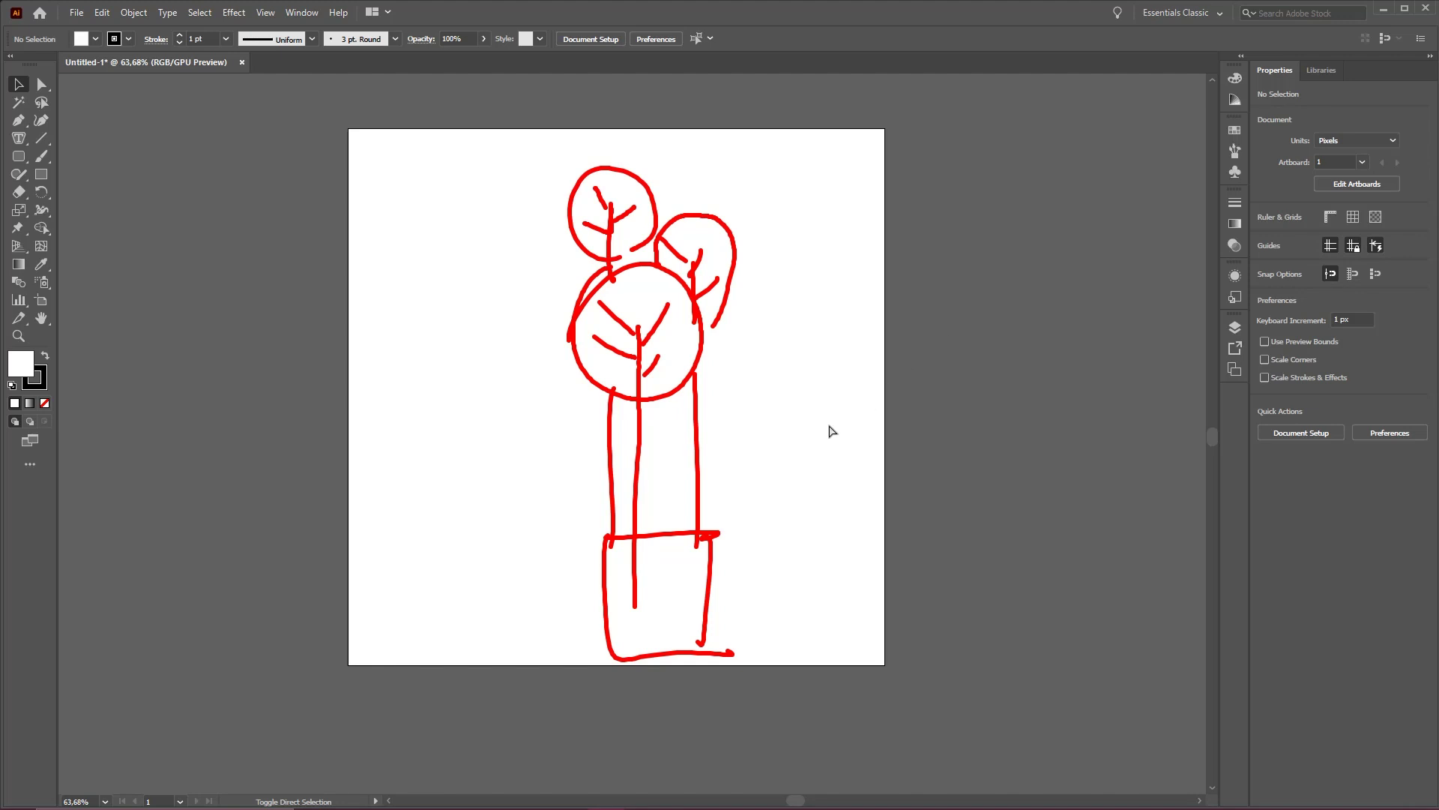
{"action": "key", "text": "Escape"}
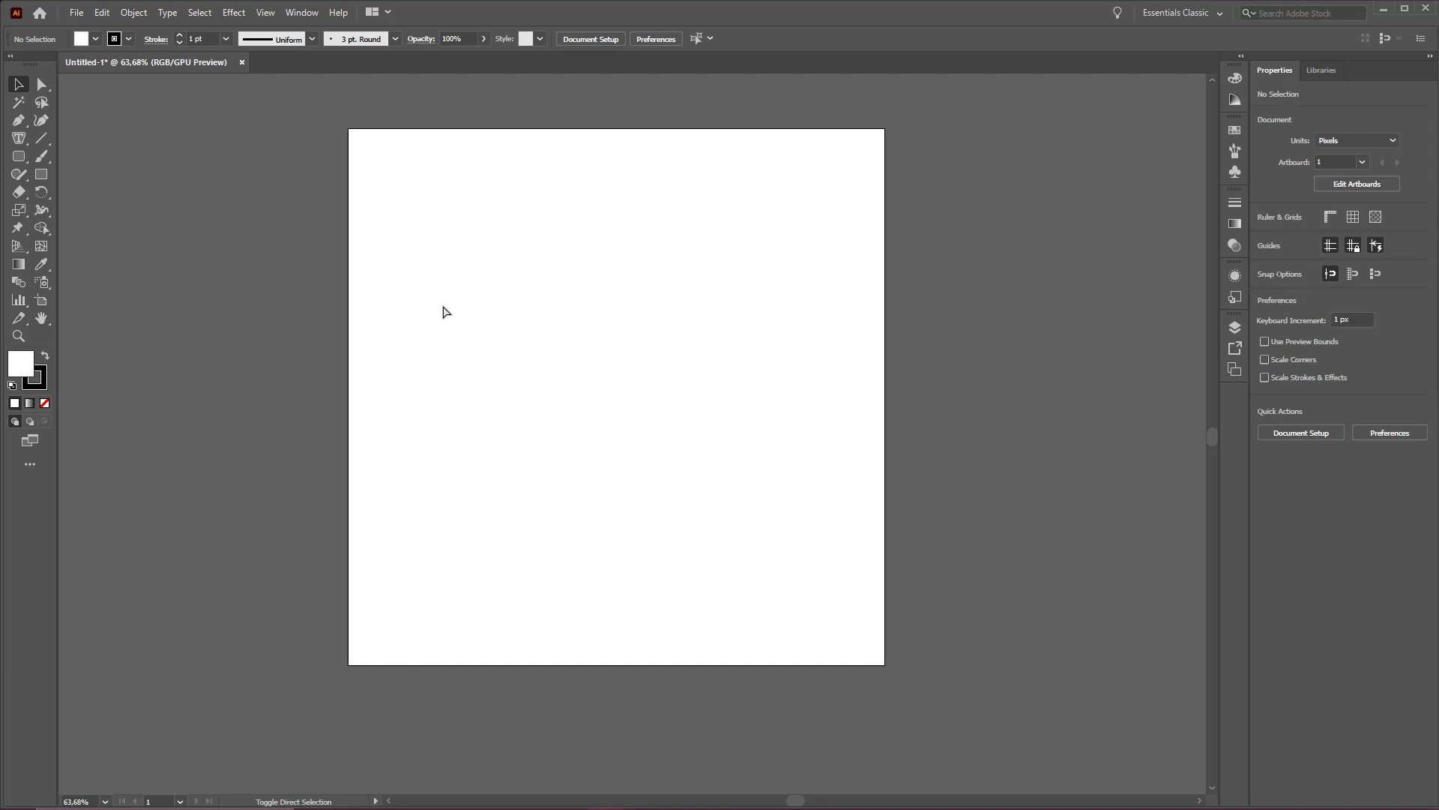
{"action": "mouse_move", "coordinate": [497, 376]}
{"action": "left_mouse_down"}
{"action": "mouse_move", "coordinate": [112, 187]}
{"action": "mouse_move", "coordinate": [119, 168]}
{"action": "mouse_move", "coordinate": [32, 168]}
{"action": "left_mouse_up"}
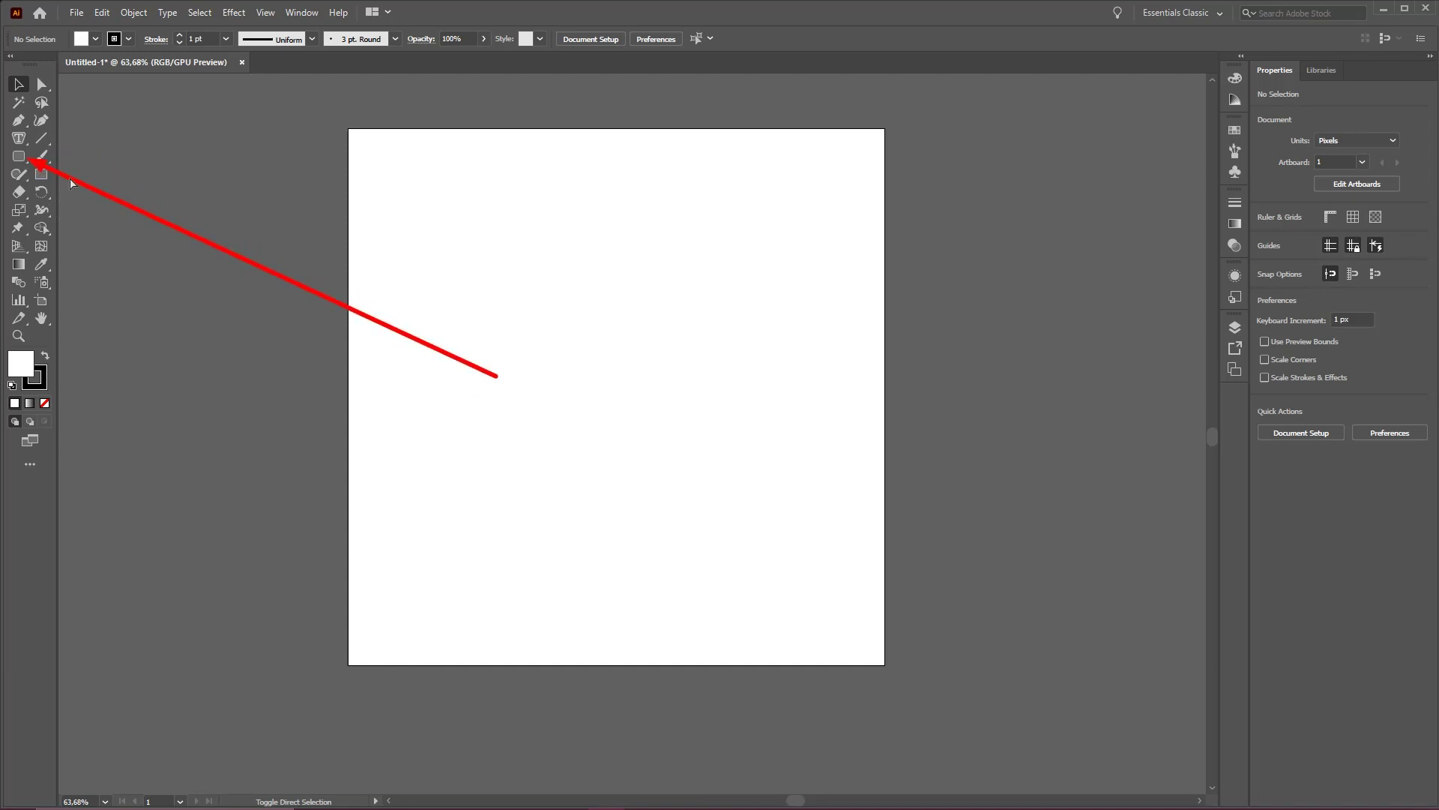
{"action": "mouse_move", "coordinate": [187, 155]}
{"action": "left_mouse_down"}
{"action": "mouse_move", "coordinate": [61, 150]}
{"action": "mouse_move", "coordinate": [33, 165]}
{"action": "left_mouse_up"}
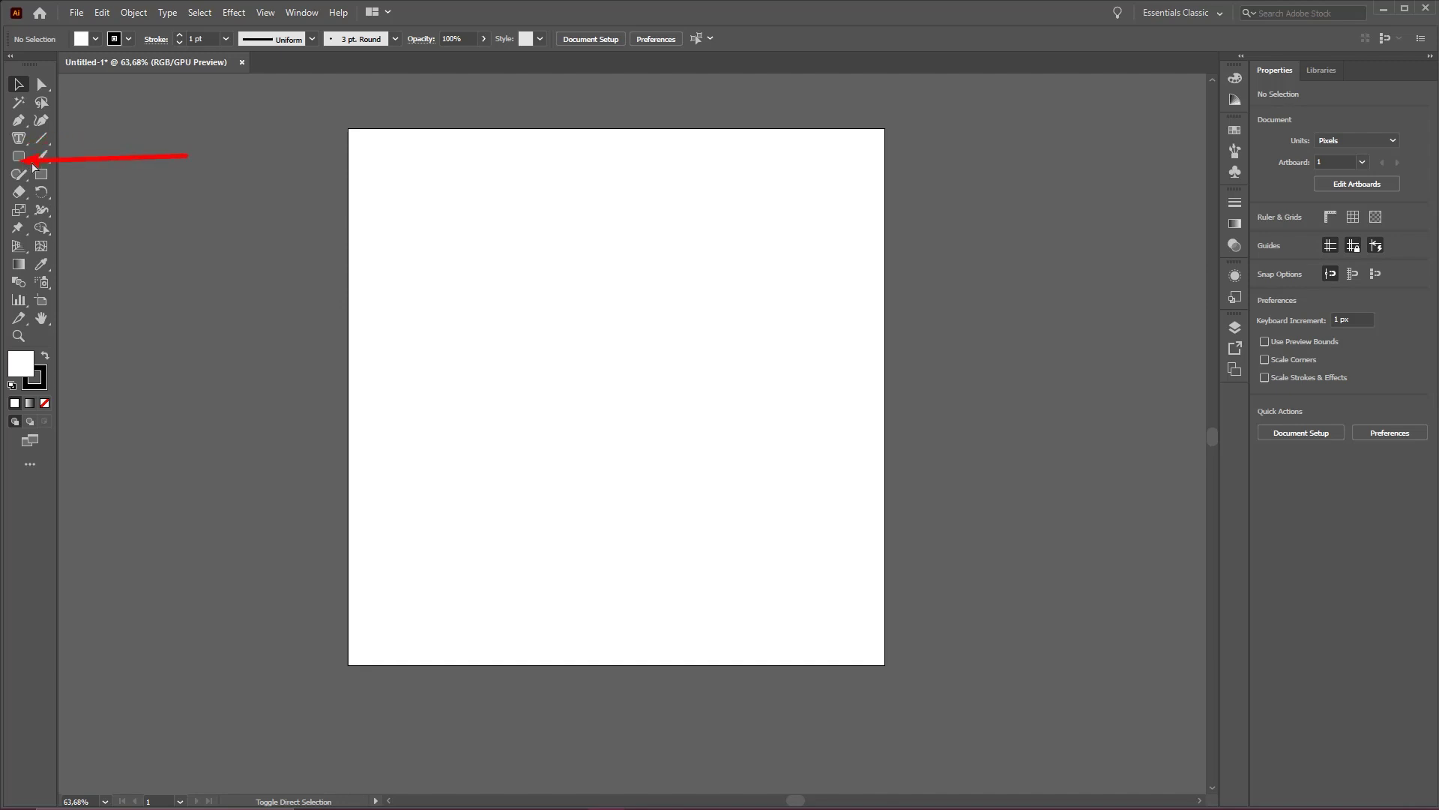
- Draw a circle about 254 px in diameter in the upper middle of the artboard with the Ellipse tool and deselect it
{"action": "left_click", "coordinate": [19, 156]}
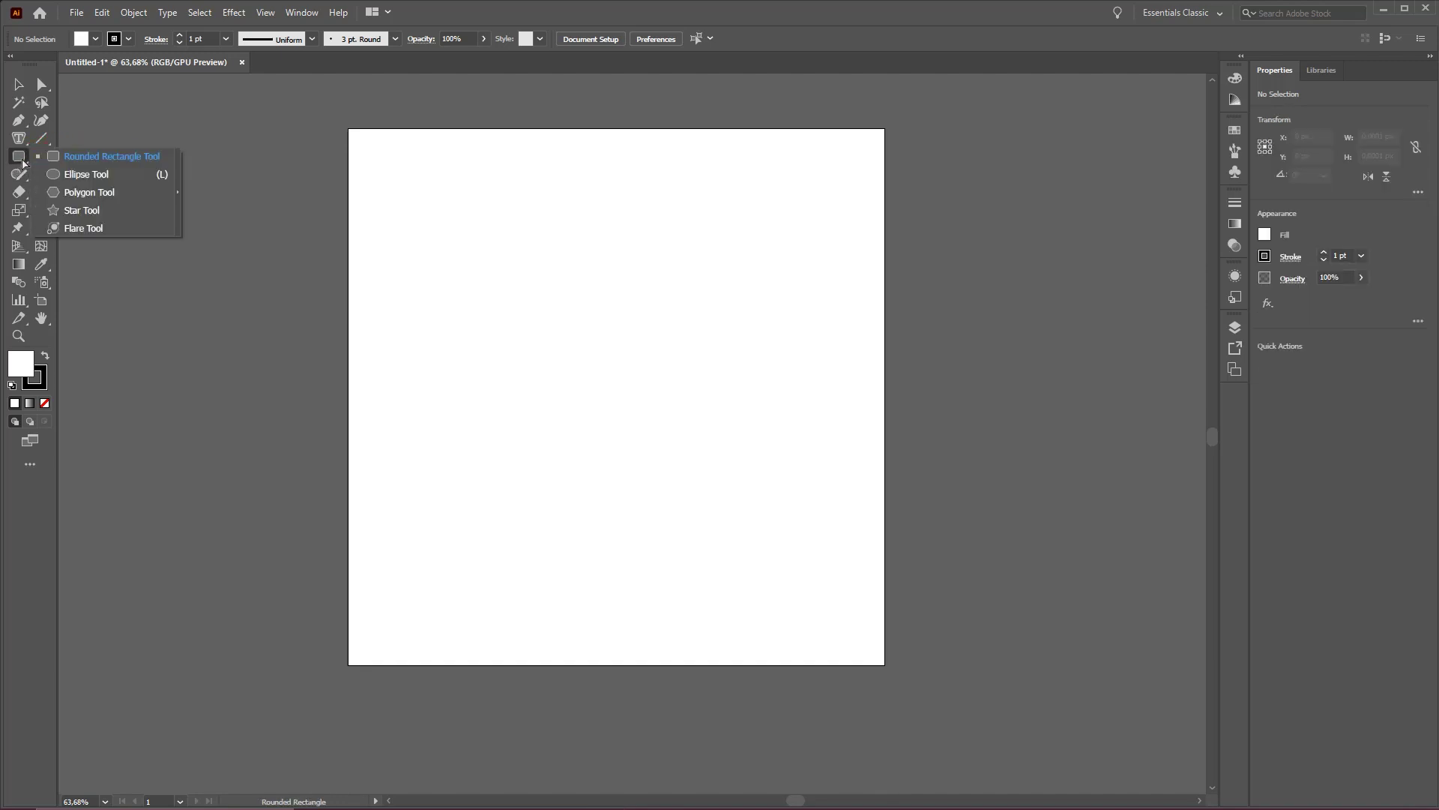
{"action": "left_click", "coordinate": [79, 175]}
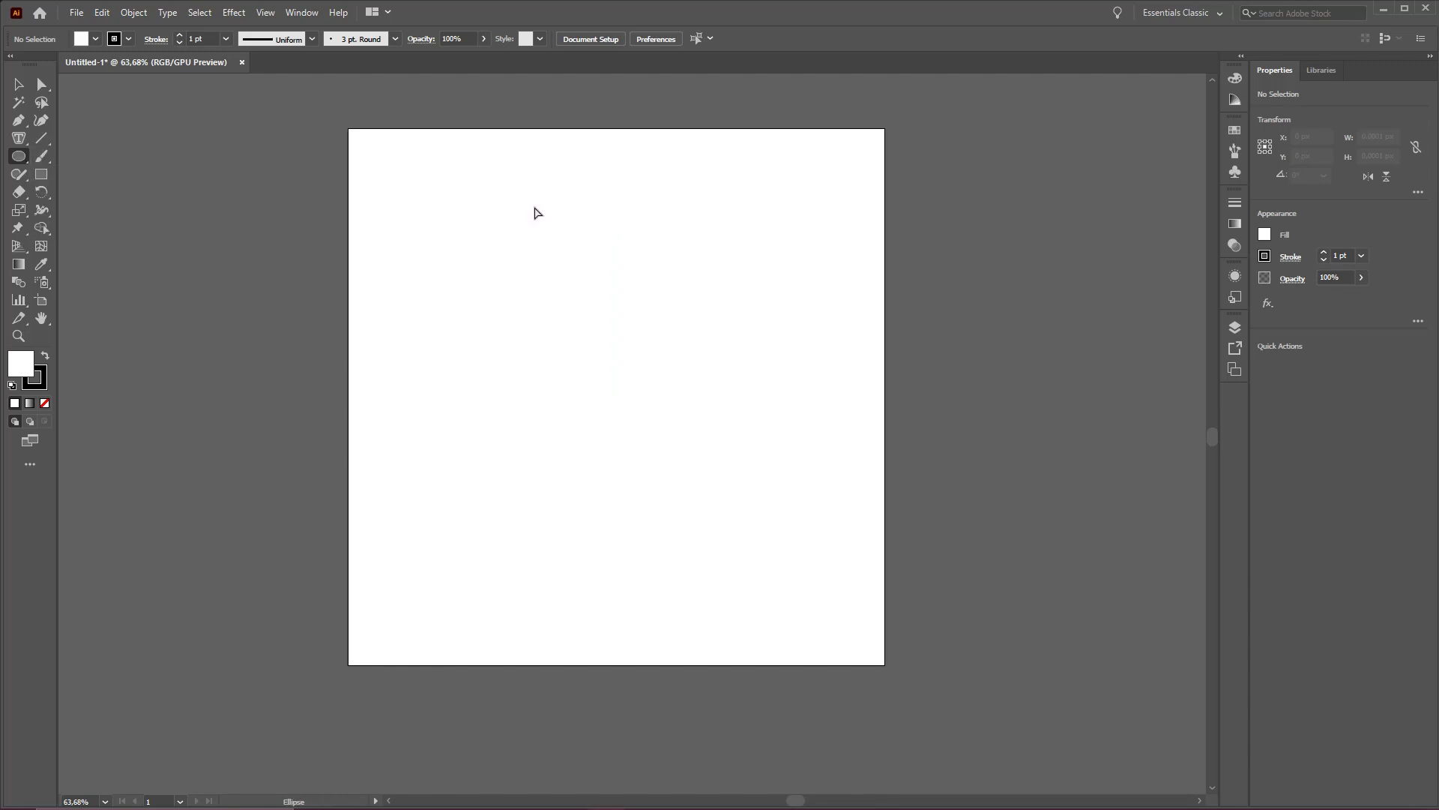
{"action": "left_click_drag", "start_coordinate": [536, 213], "coordinate": [674, 322]}
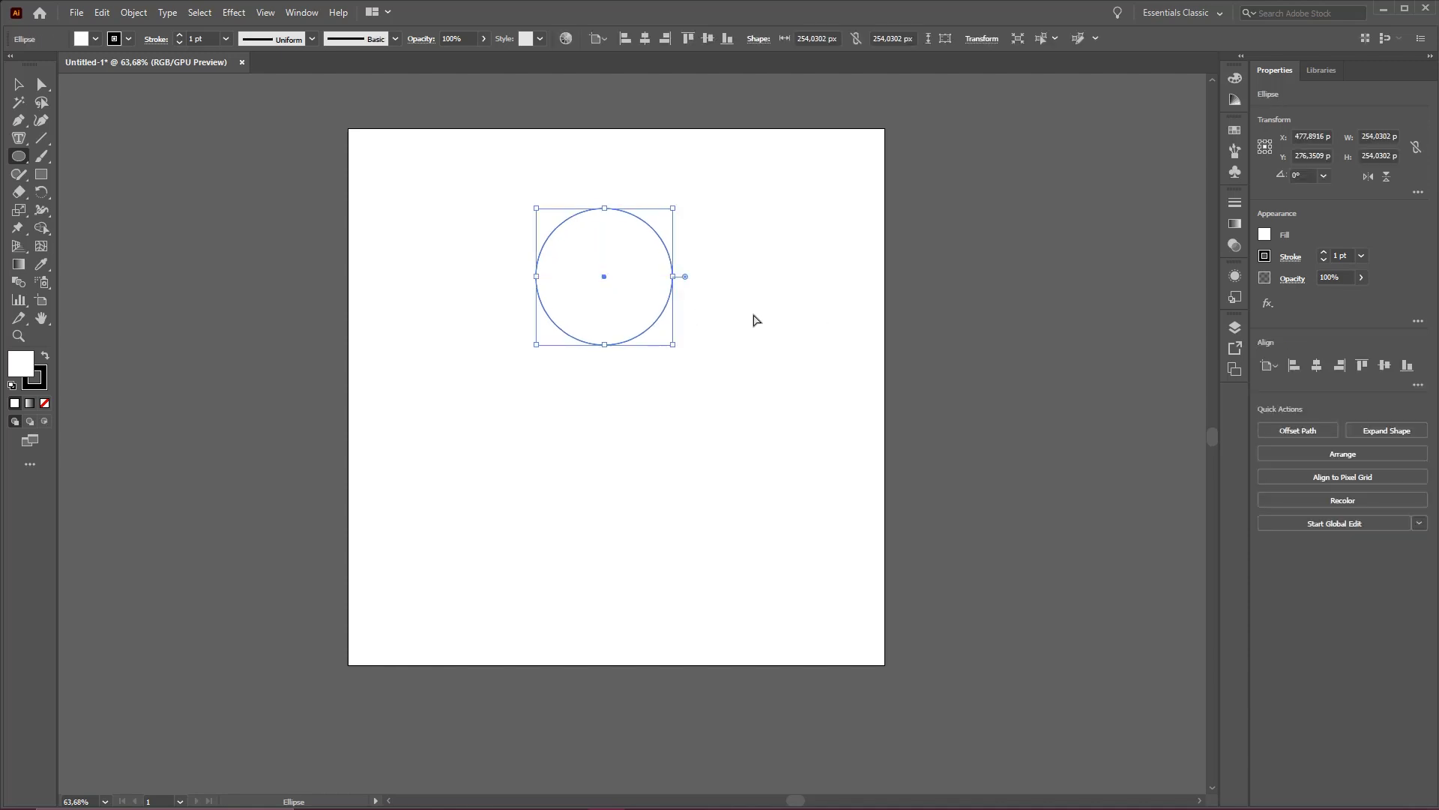
{"action": "key", "text": "v"}
{"action": "left_click", "coordinate": [757, 304]}
{"action": "left_click", "coordinate": [654, 297]}
{"action": "left_click", "coordinate": [814, 316]}
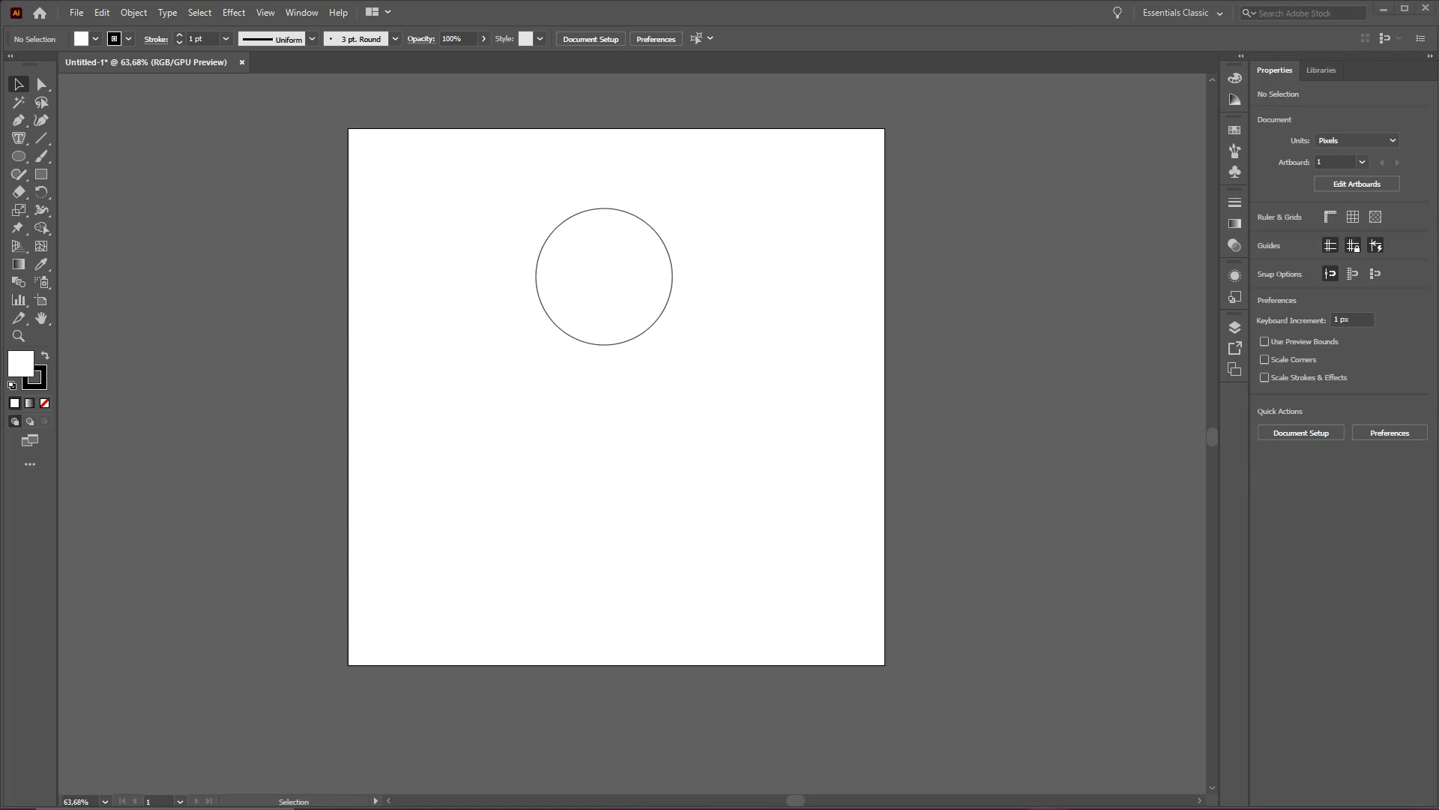
- Draw a vertical line about 656 px long from just above the circle's center down toward the artboard's lower edge
{"action": "key", "text": "z"}
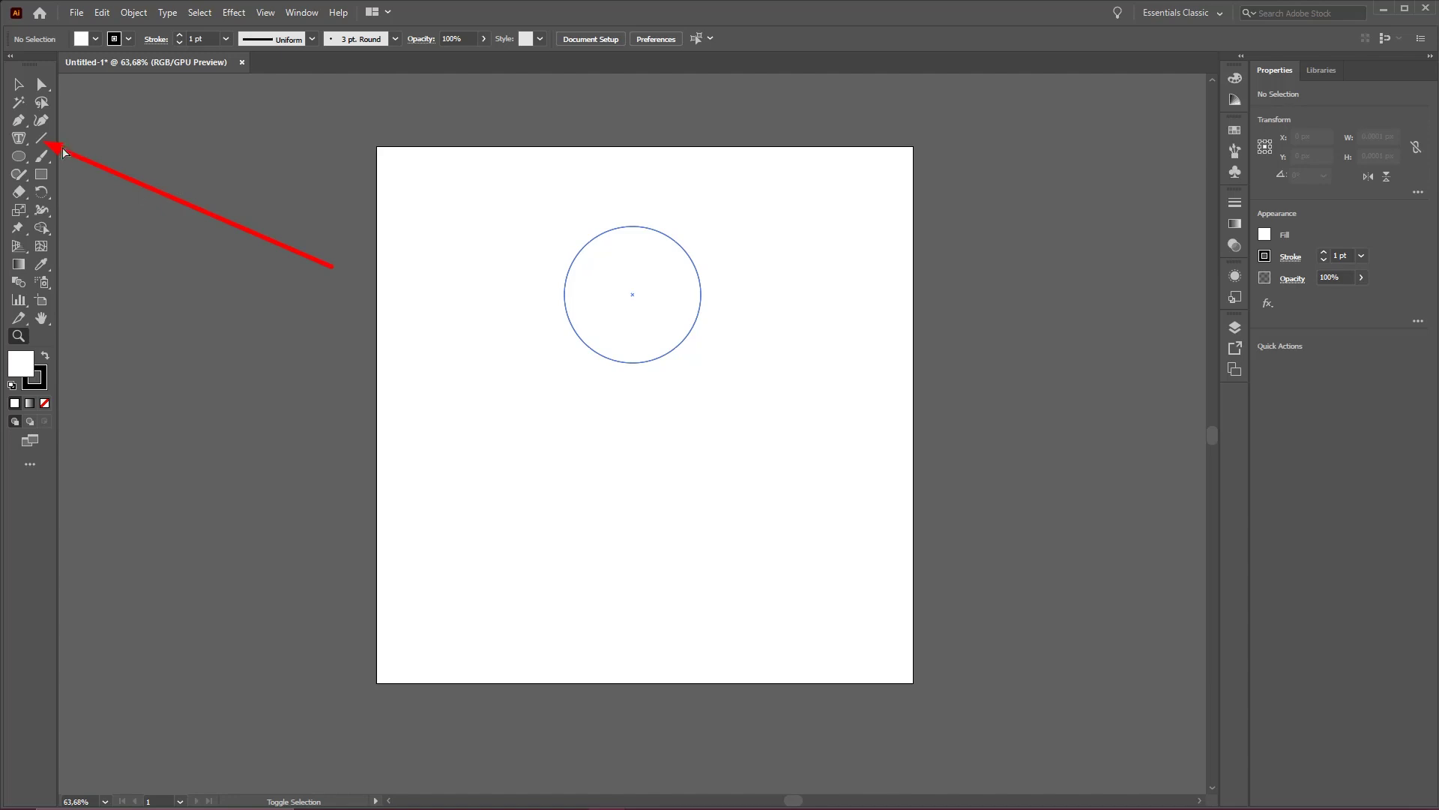
{"action": "left_click", "coordinate": [41, 138]}
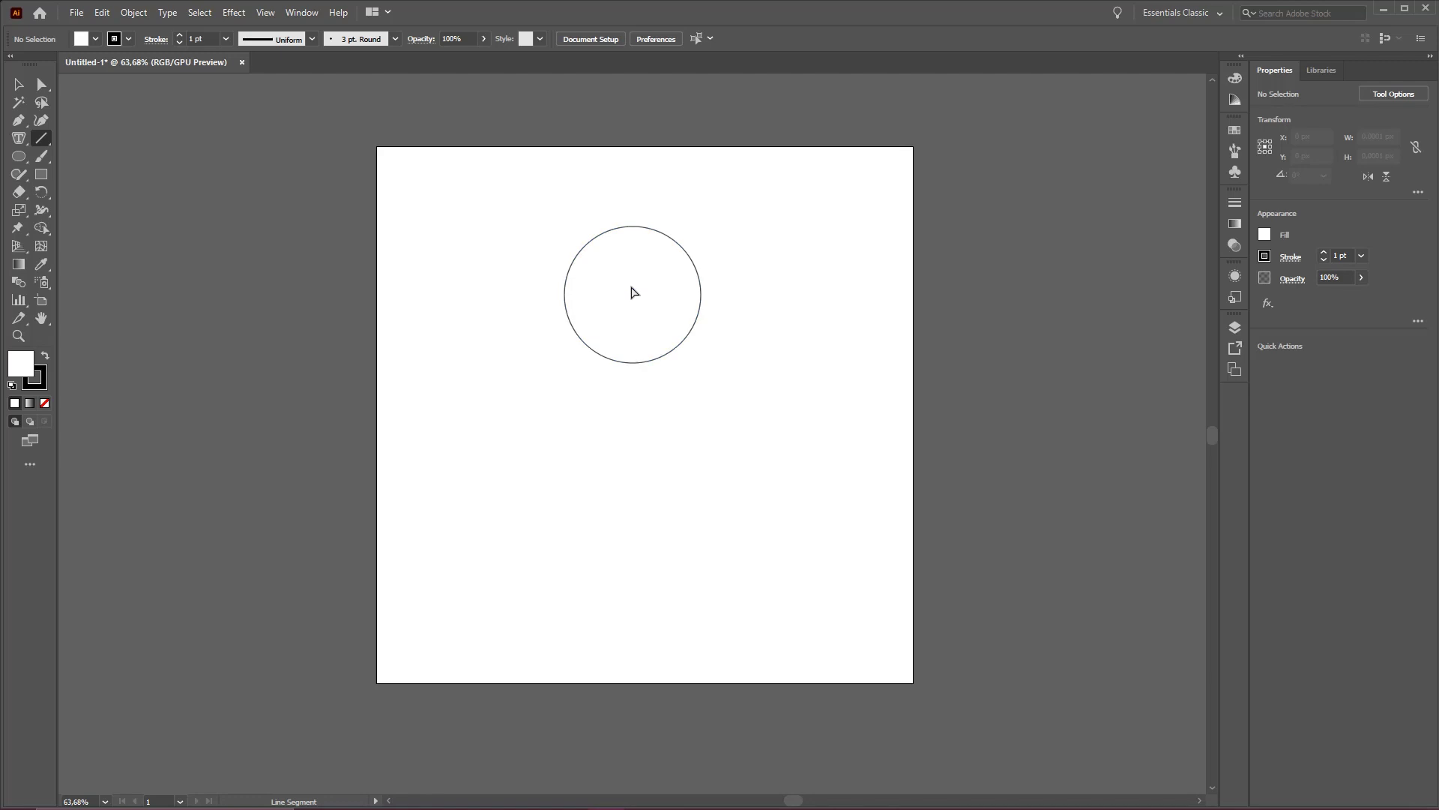
{"action": "left_click_drag", "start_coordinate": [633, 292], "coordinate": [633, 274]}
{"action": "left_click_drag", "start_coordinate": [633, 268], "coordinate": [637, 623]}
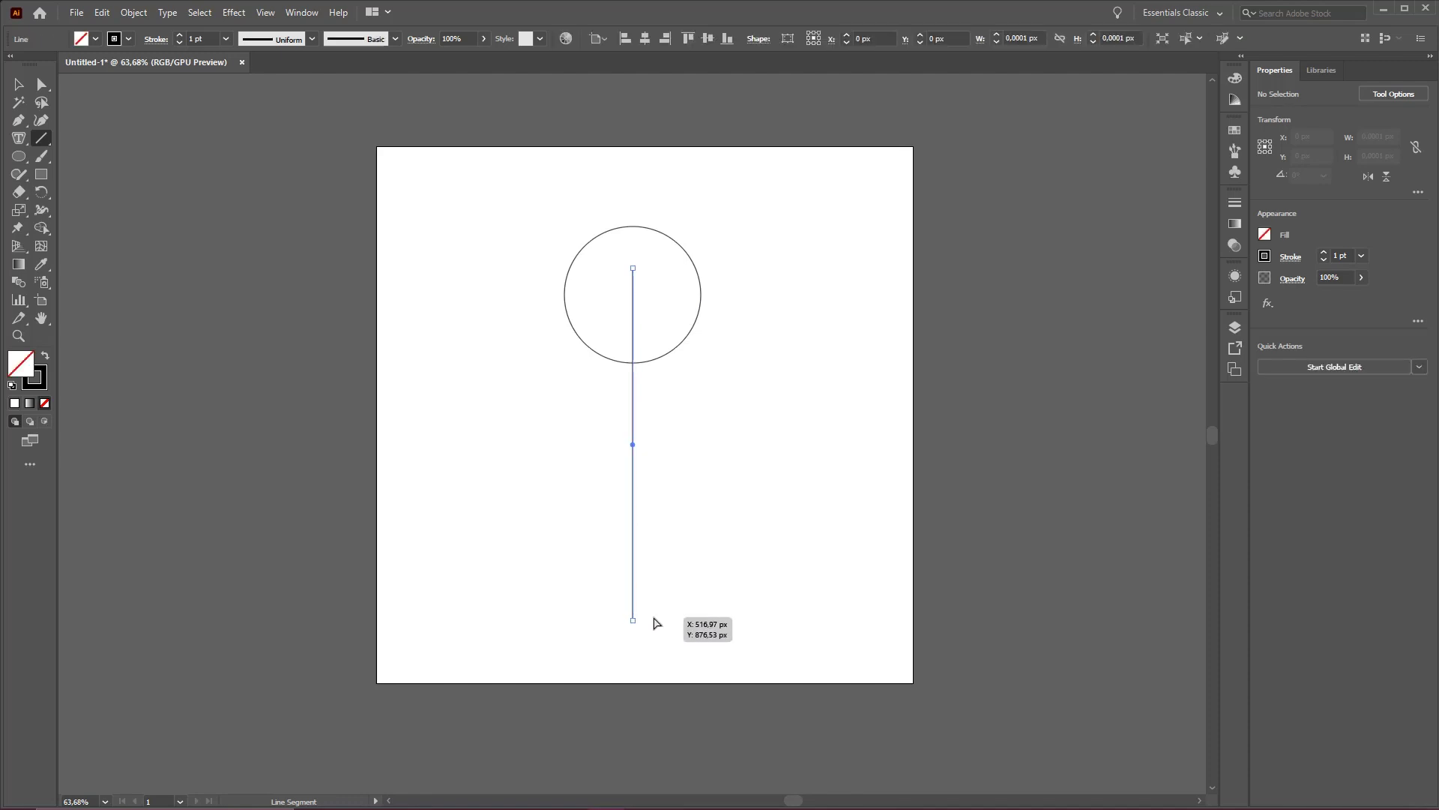
{"action": "key", "text": "v"}
{"action": "left_click", "coordinate": [761, 502]}
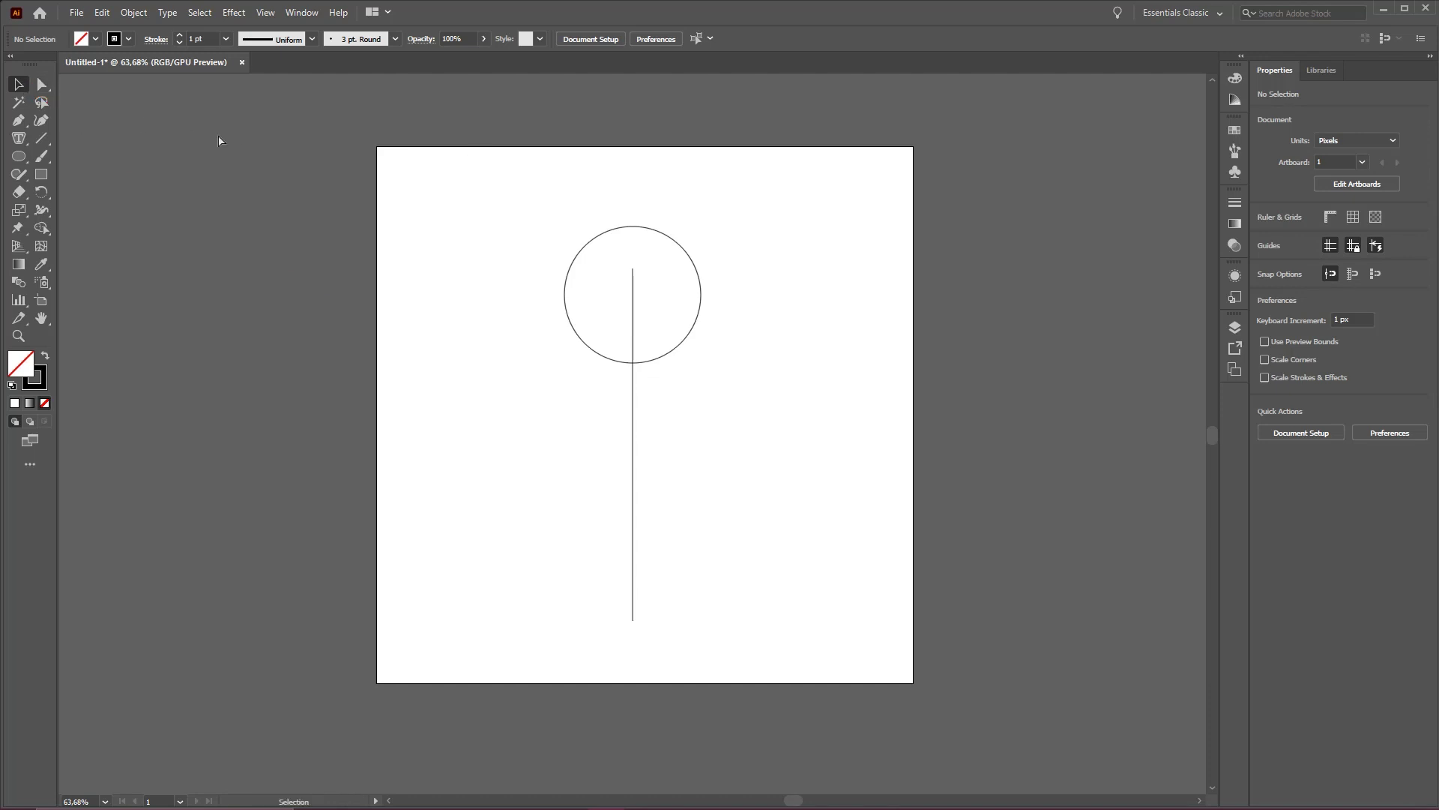
- Set the vertical line's stroke weight to 3 pt
{"action": "left_click", "coordinate": [633, 451]}
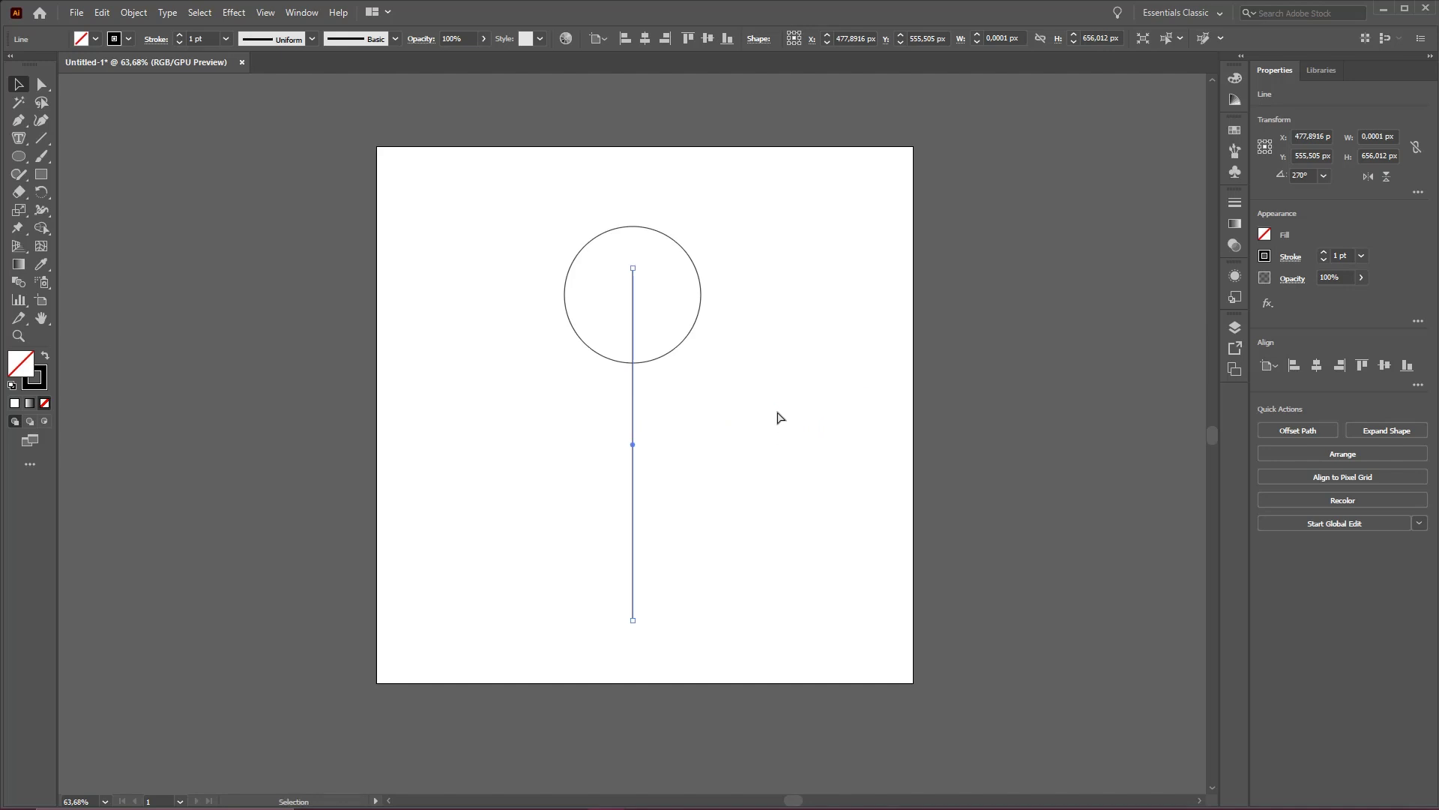
{"action": "left_click_drag", "start_coordinate": [783, 407], "coordinate": [648, 557]}
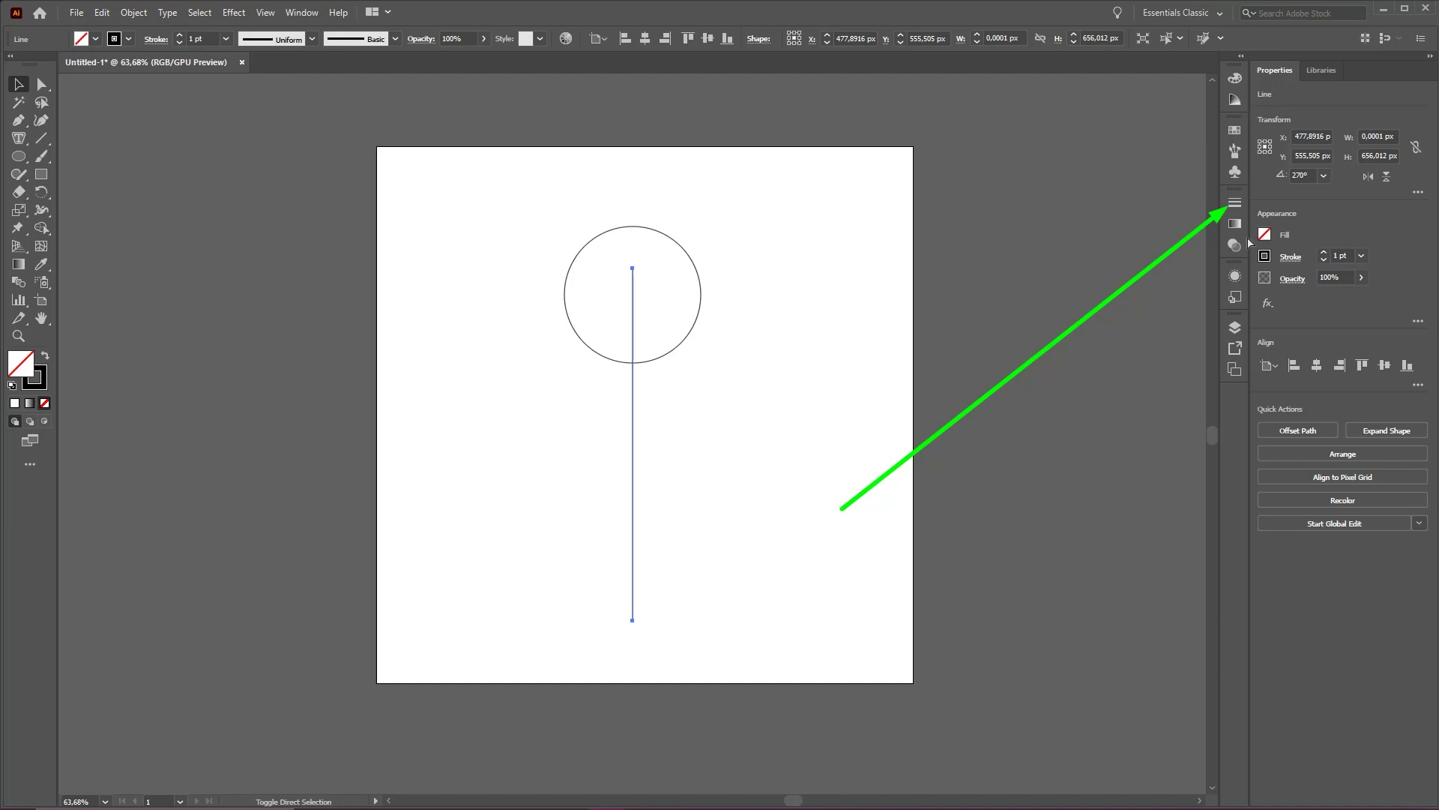
{"action": "left_click", "coordinate": [1236, 204]}
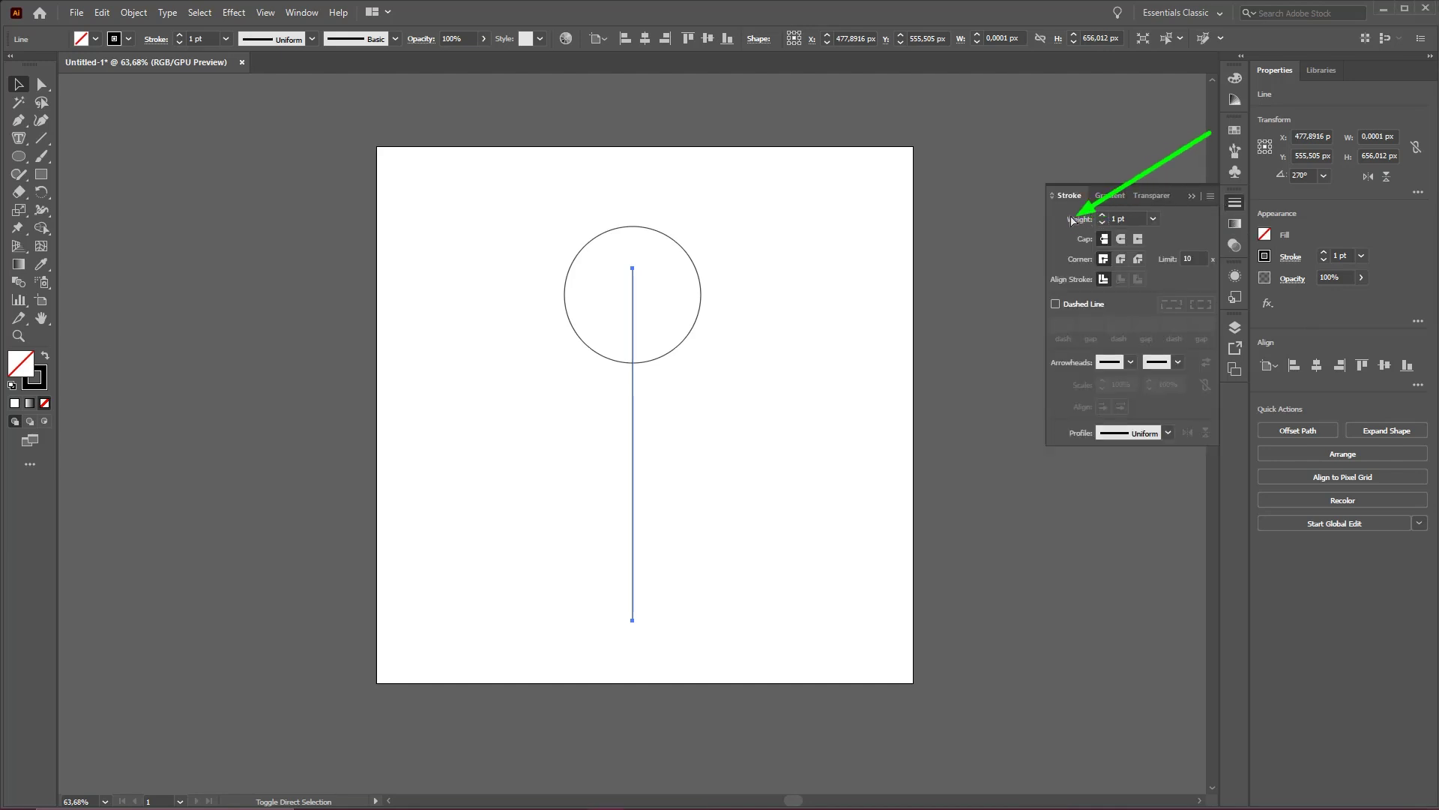
{"action": "left_click", "coordinate": [1122, 225]}
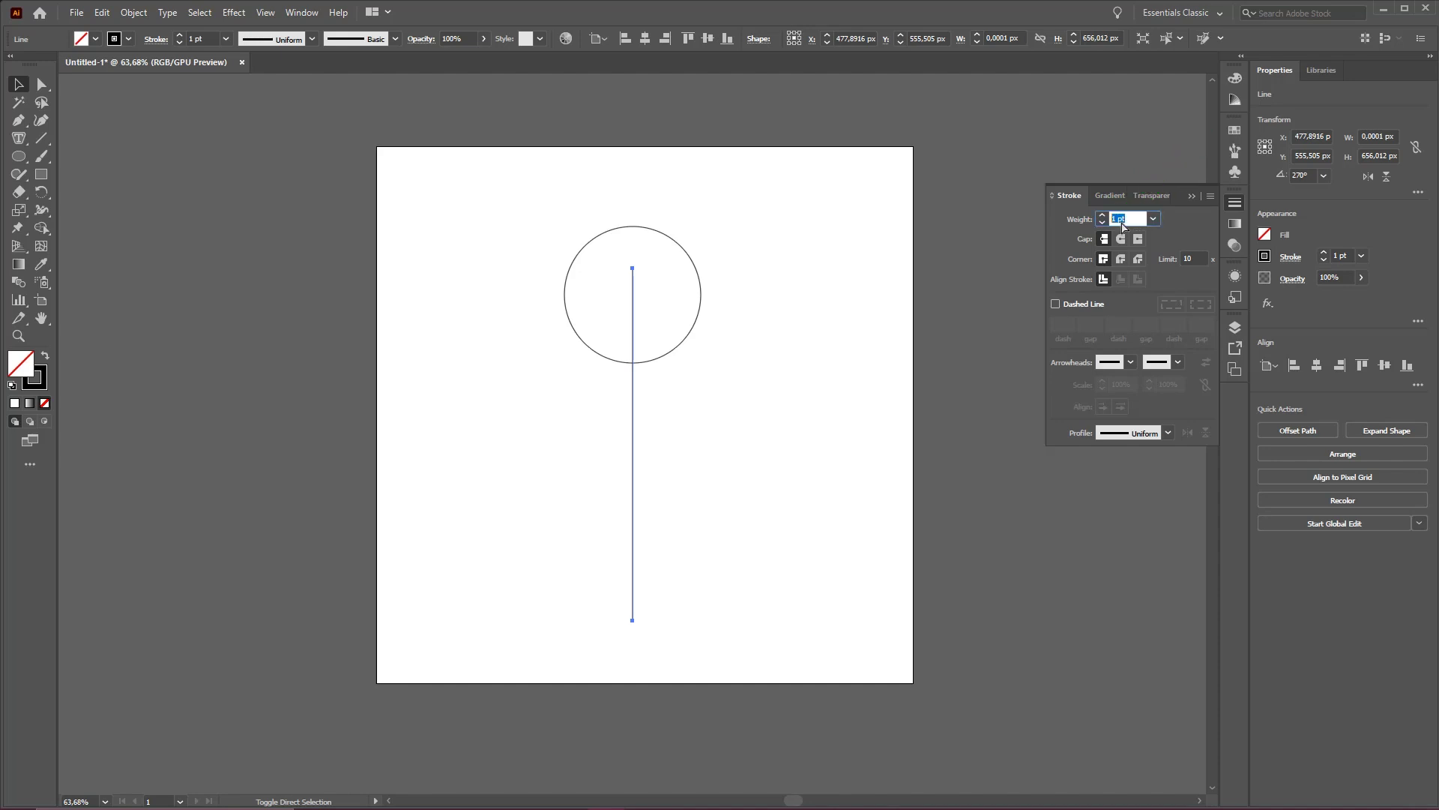
{"action": "type", "text": "3"}
{"action": "key", "text": "Return"}
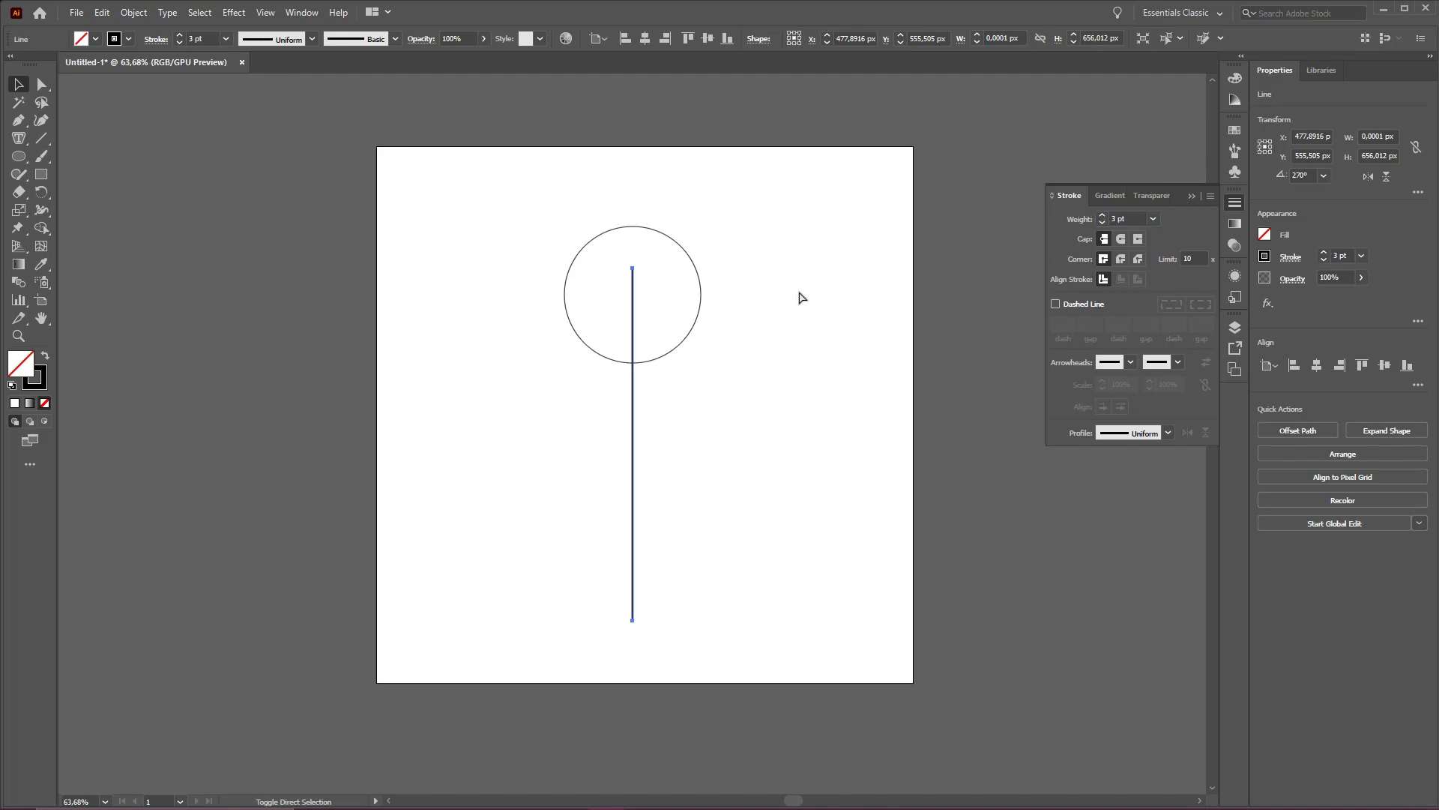
- Try stroke weights of 10 pt and 50 pt on the vertical line and restore it to 3 pt
{"action": "left_click", "coordinate": [804, 352]}
{"action": "left_click", "coordinate": [632, 459]}
{"action": "left_click", "coordinate": [1132, 221]}
{"action": "type", "text": "10"}
{"action": "key", "text": "Return"}
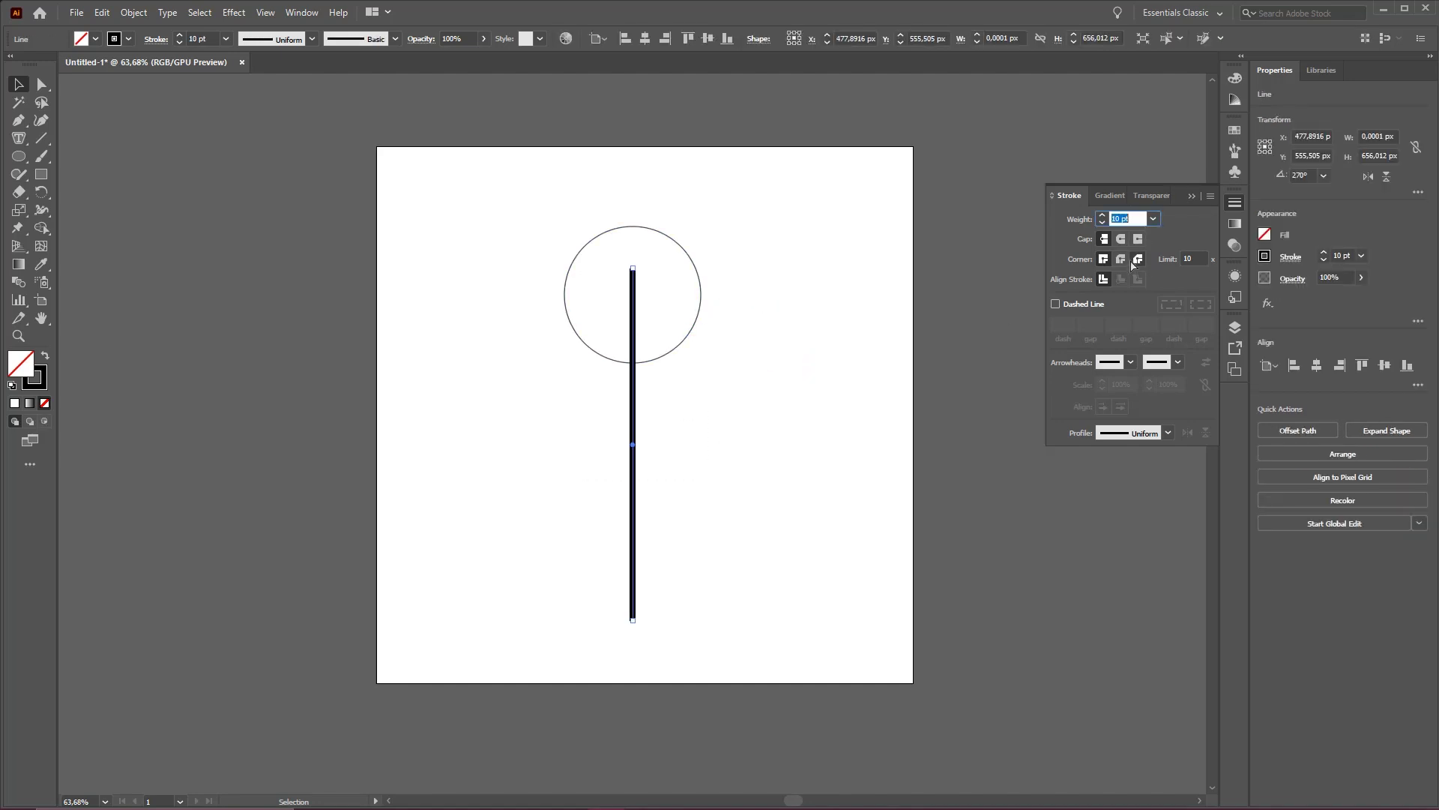
{"action": "key", "text": "shift+Up"}
{"action": "key", "text": "shift+Up"}
{"action": "key", "text": "shift+Up"}
{"action": "key", "text": "shift+Up"}
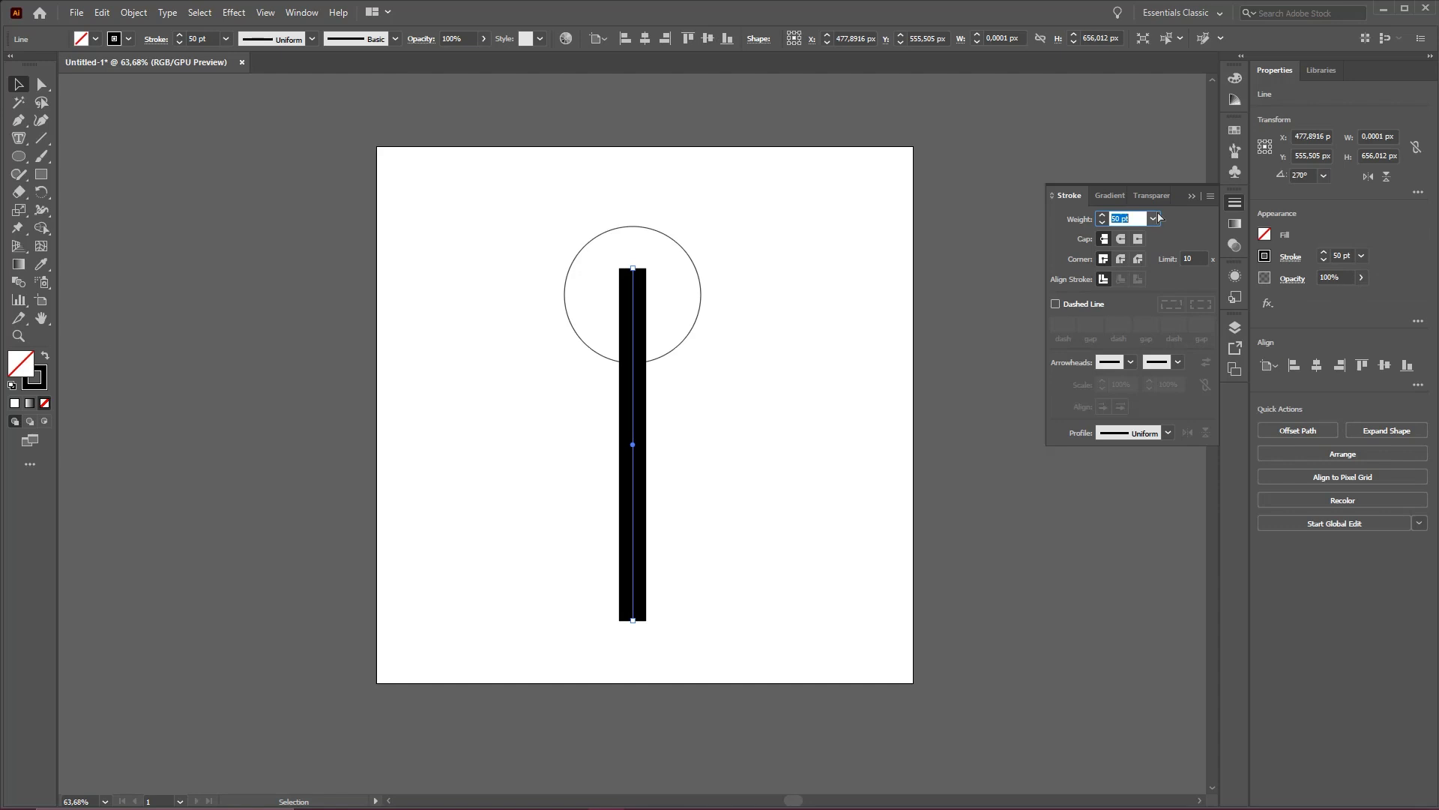
{"action": "type", "text": "3"}
{"action": "key", "text": "Return"}
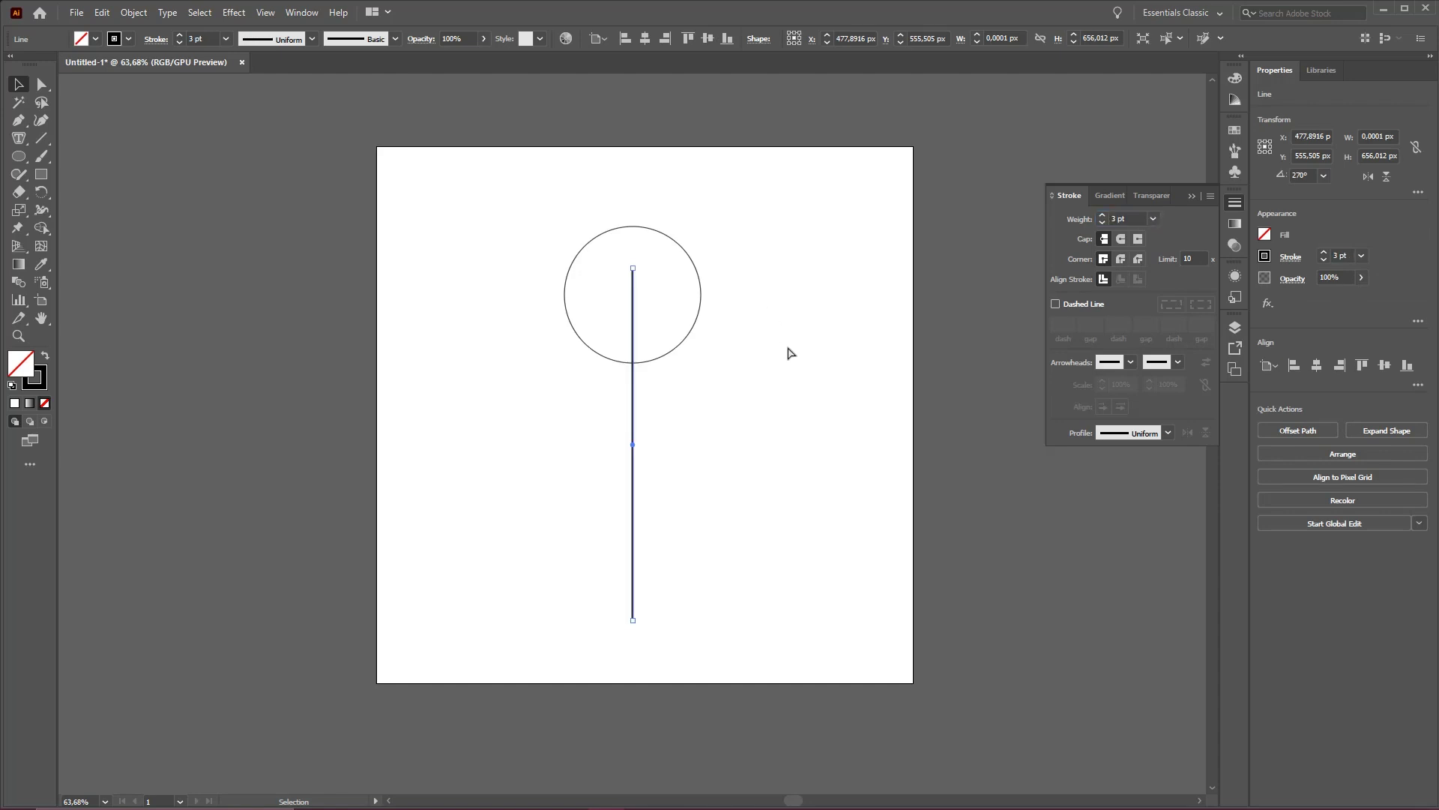
{"action": "left_click", "coordinate": [789, 352]}
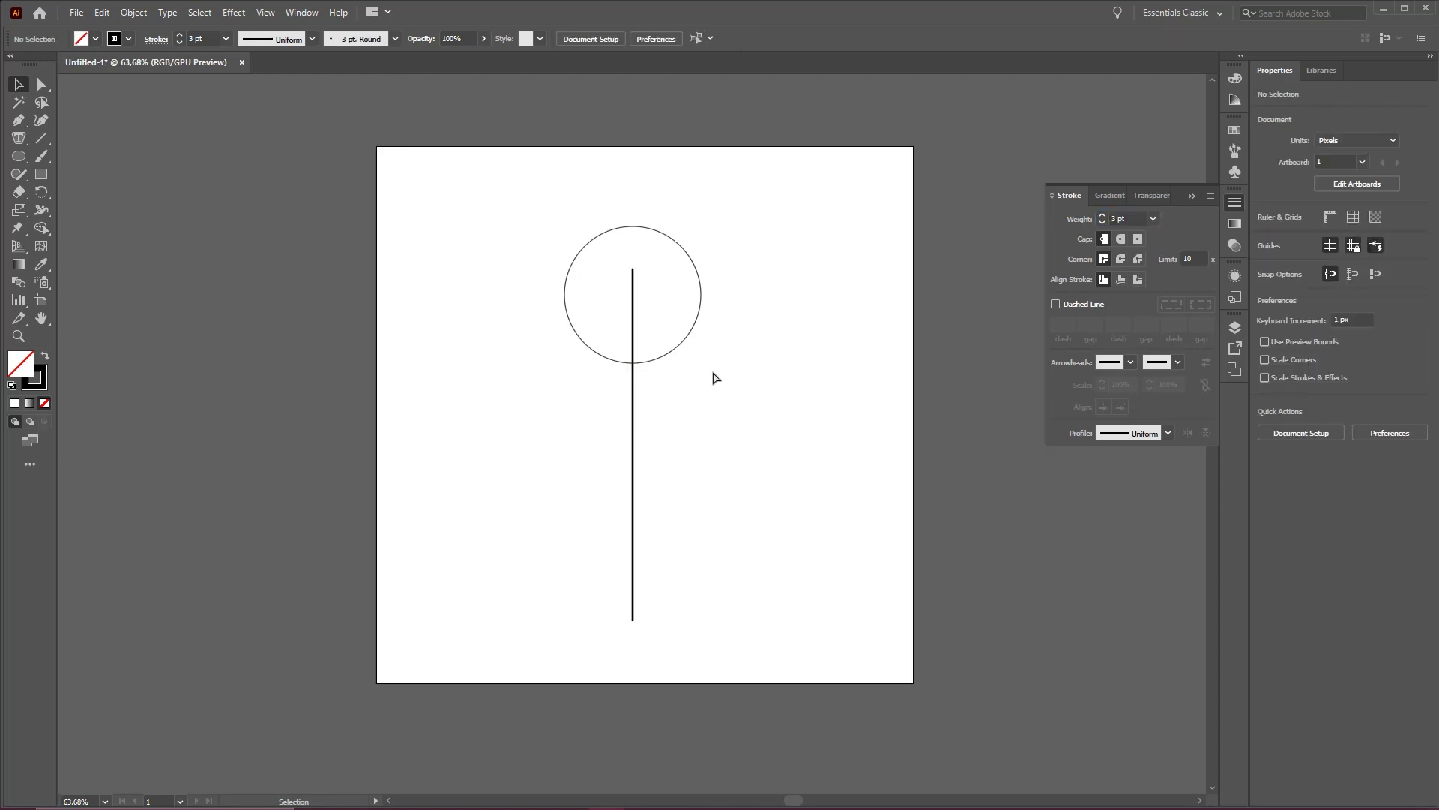
- Give the vertical line a round cap and inspect its upper end up close
{"action": "left_click", "coordinate": [633, 432]}
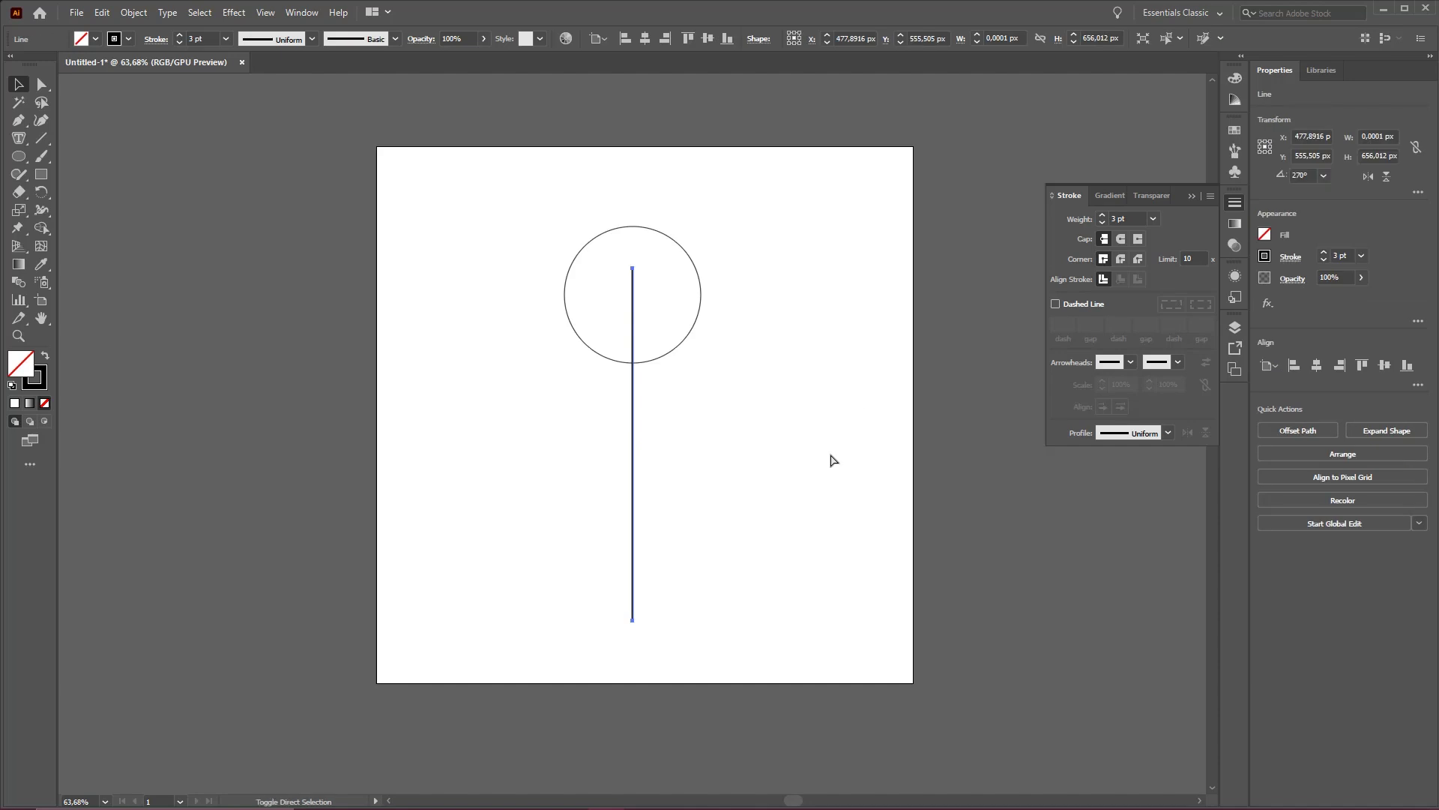
{"action": "left_click", "coordinate": [1120, 238]}
{"action": "key", "text": "z"}
{"action": "left_click_drag", "start_coordinate": [635, 284], "coordinate": [1075, 405]}
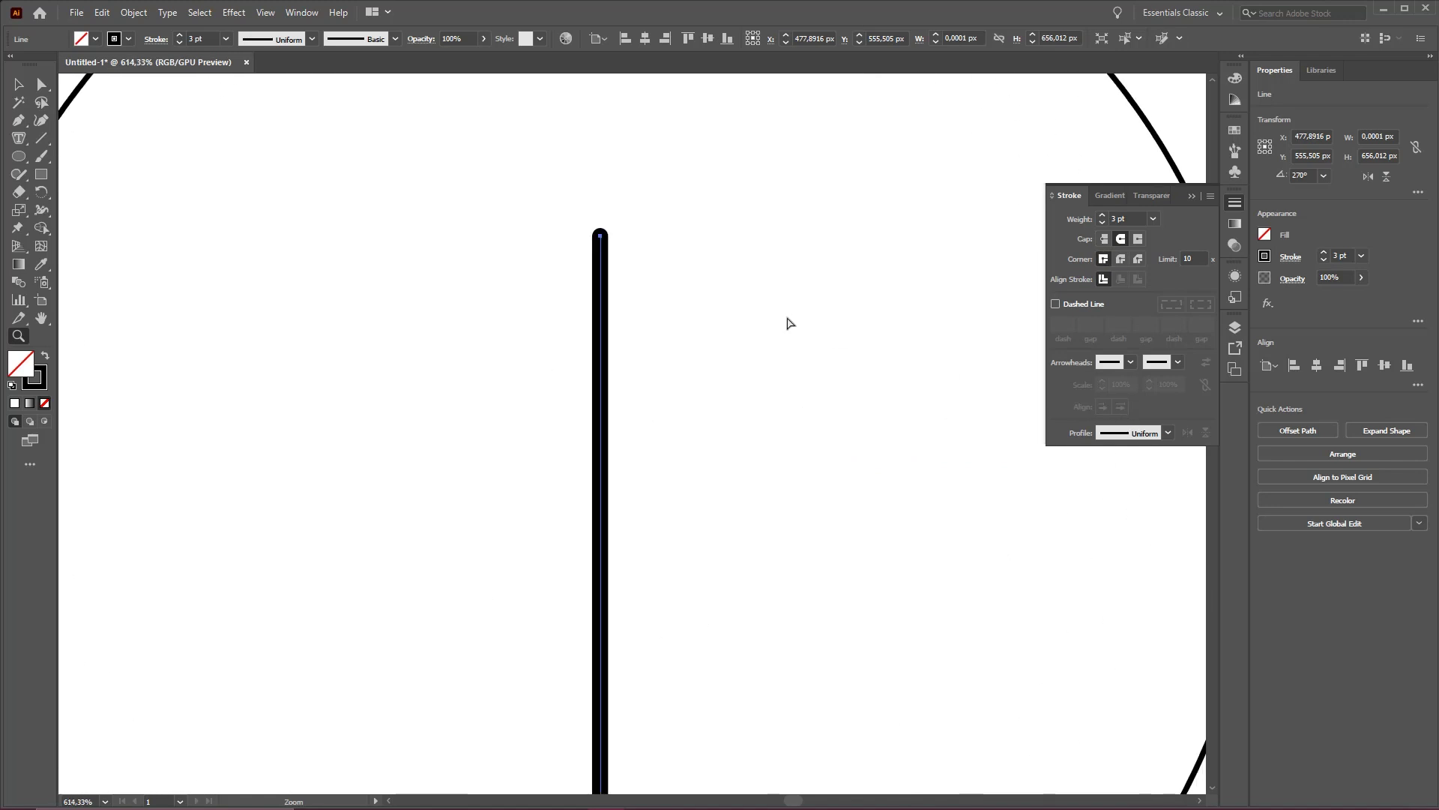
{"action": "key", "text": "v"}
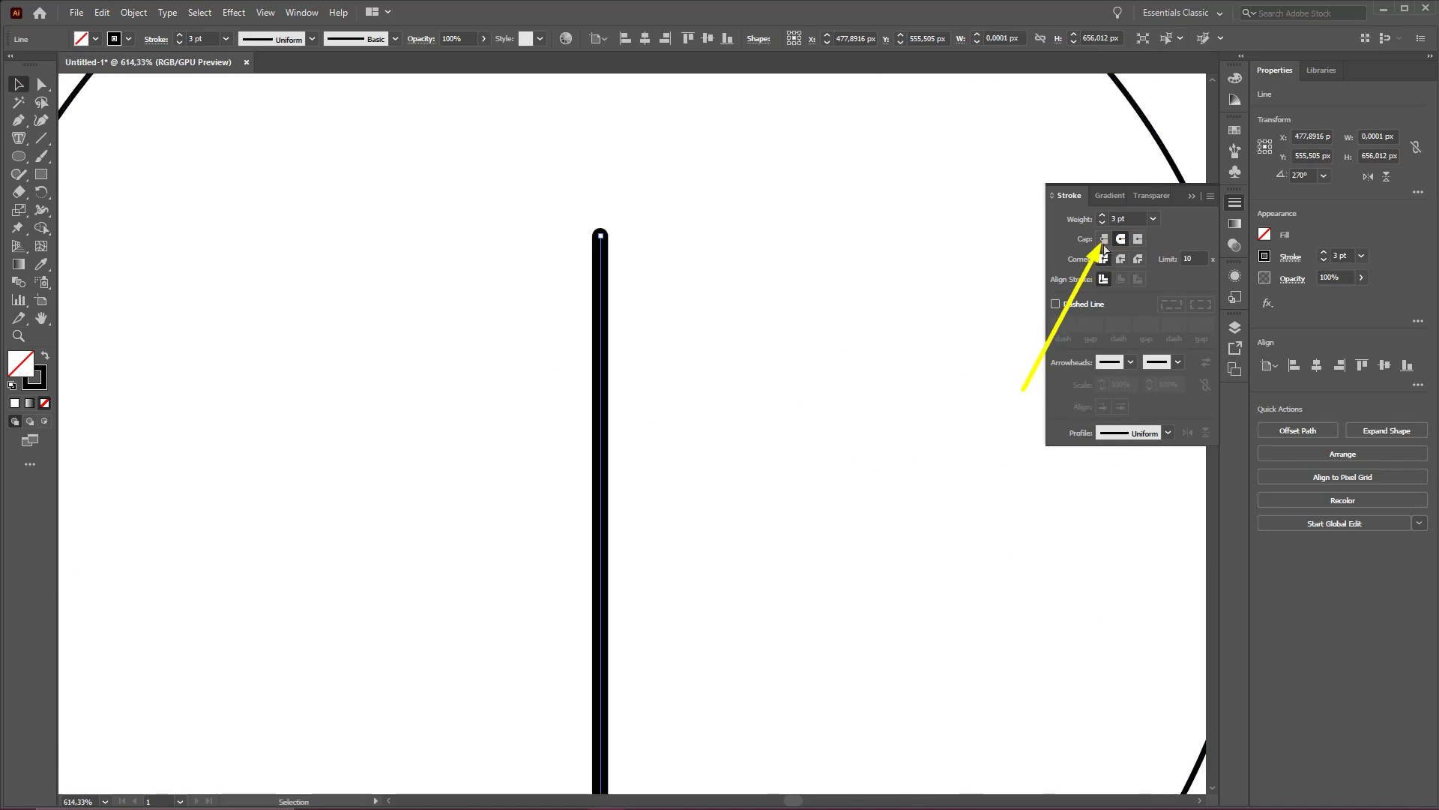
- Compare the butt and round caps on the vertical line, ending on the round cap, and deselect the line
{"action": "left_click", "coordinate": [1104, 240]}
{"action": "left_click", "coordinate": [1120, 240]}
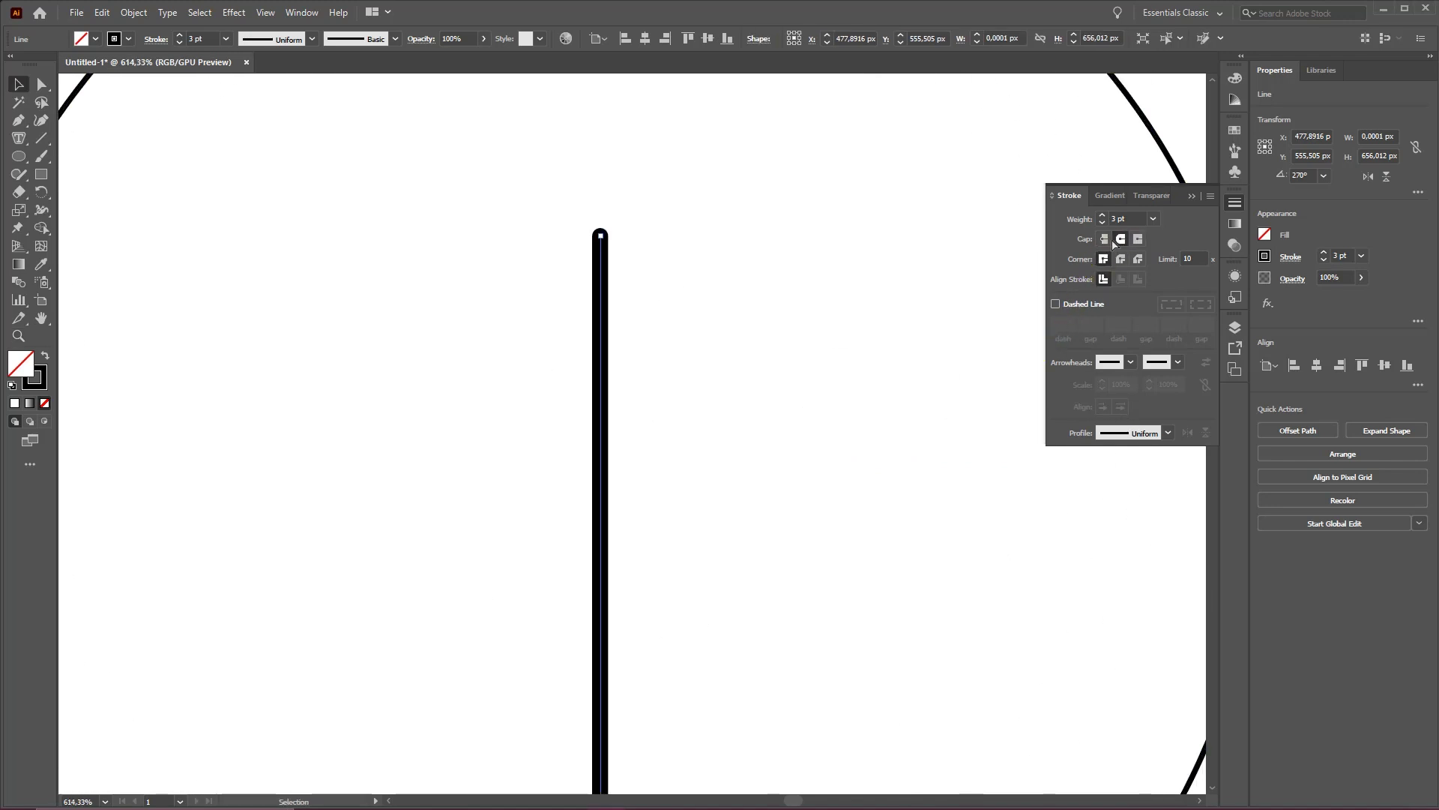
{"action": "left_click", "coordinate": [1104, 240]}
{"action": "left_click", "coordinate": [1121, 242]}
{"action": "key", "text": "ctrl+0"}
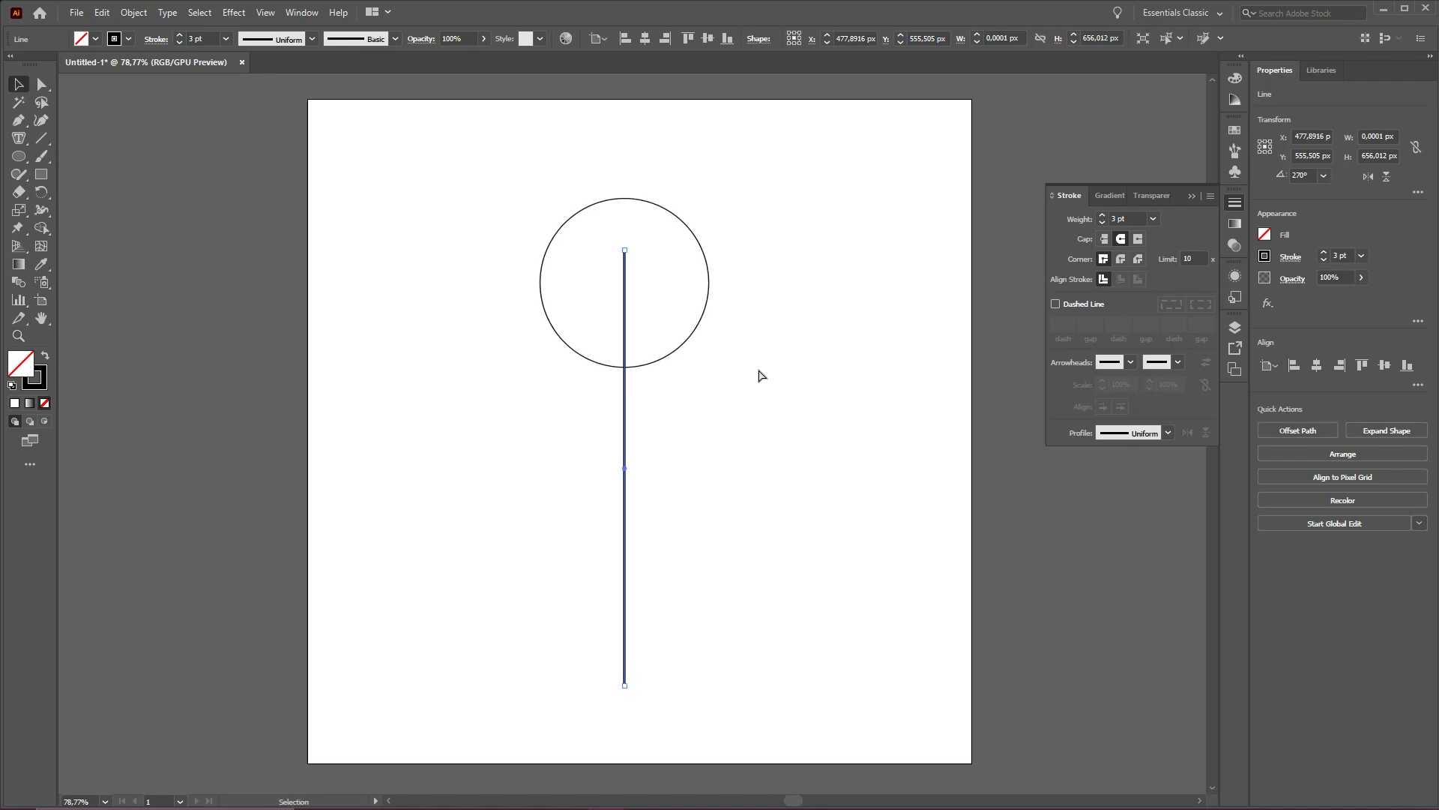
{"action": "scroll", "coordinate": [787, 415], "scroll_direction": "down", "scroll_amount": 1}
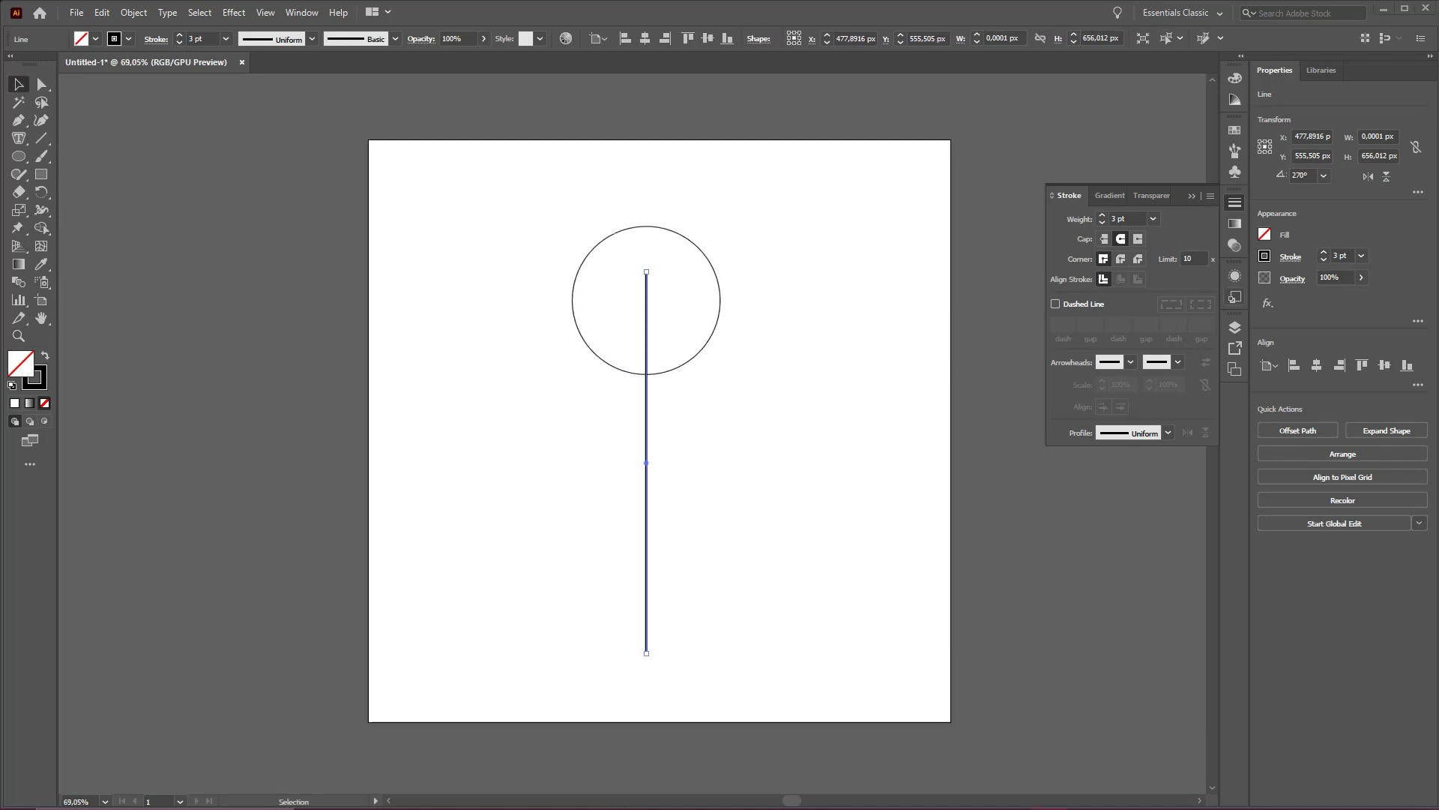
{"action": "left_click", "coordinate": [1121, 240]}
{"action": "left_click", "coordinate": [819, 443]}
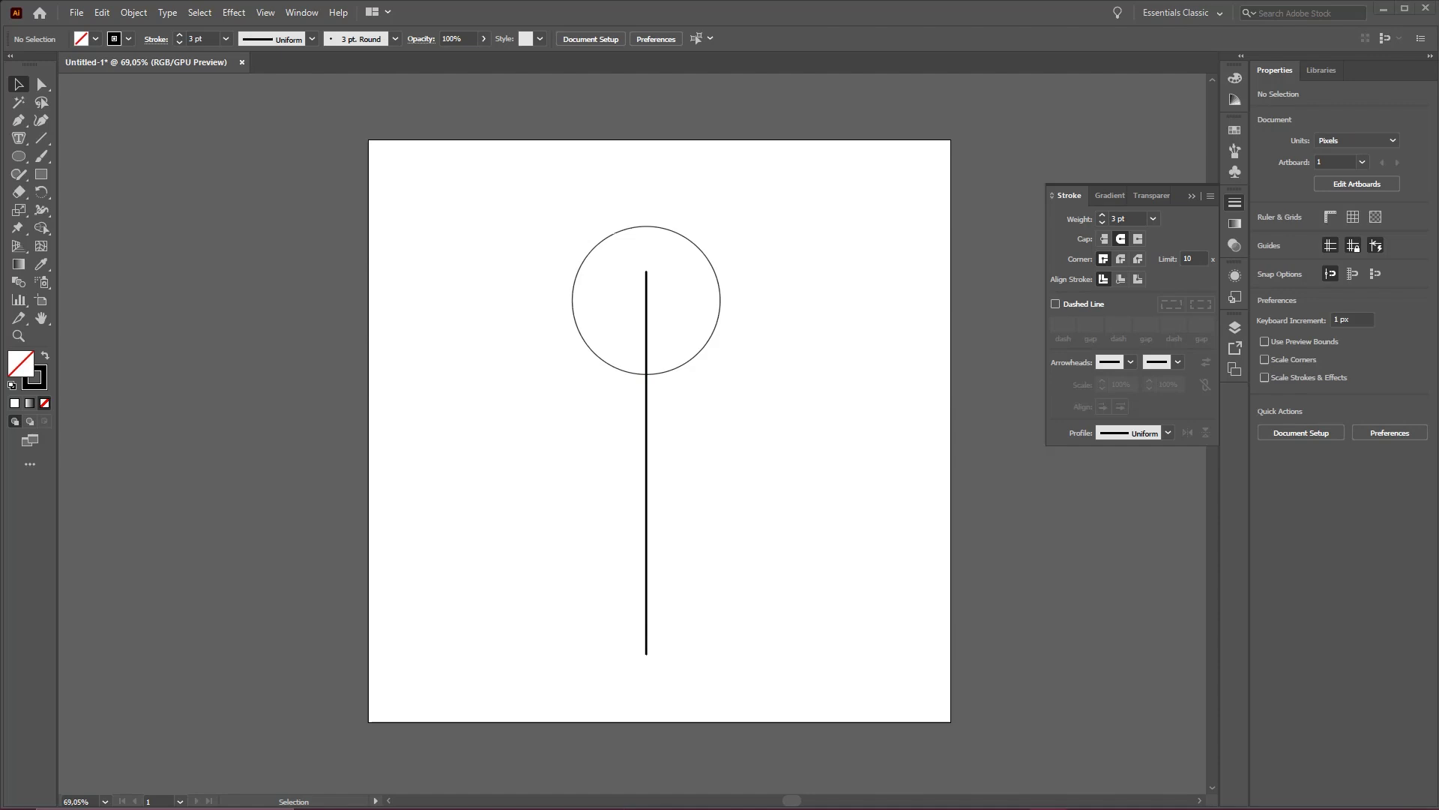
{"action": "key", "text": "ctrl+space"}
{"action": "mouse_move", "coordinate": [709, 481]}
{"action": "left_mouse_down"}
{"action": "mouse_move", "coordinate": [685, 482]}
{"action": "mouse_move", "coordinate": [697, 457]}
{"action": "left_mouse_up"}
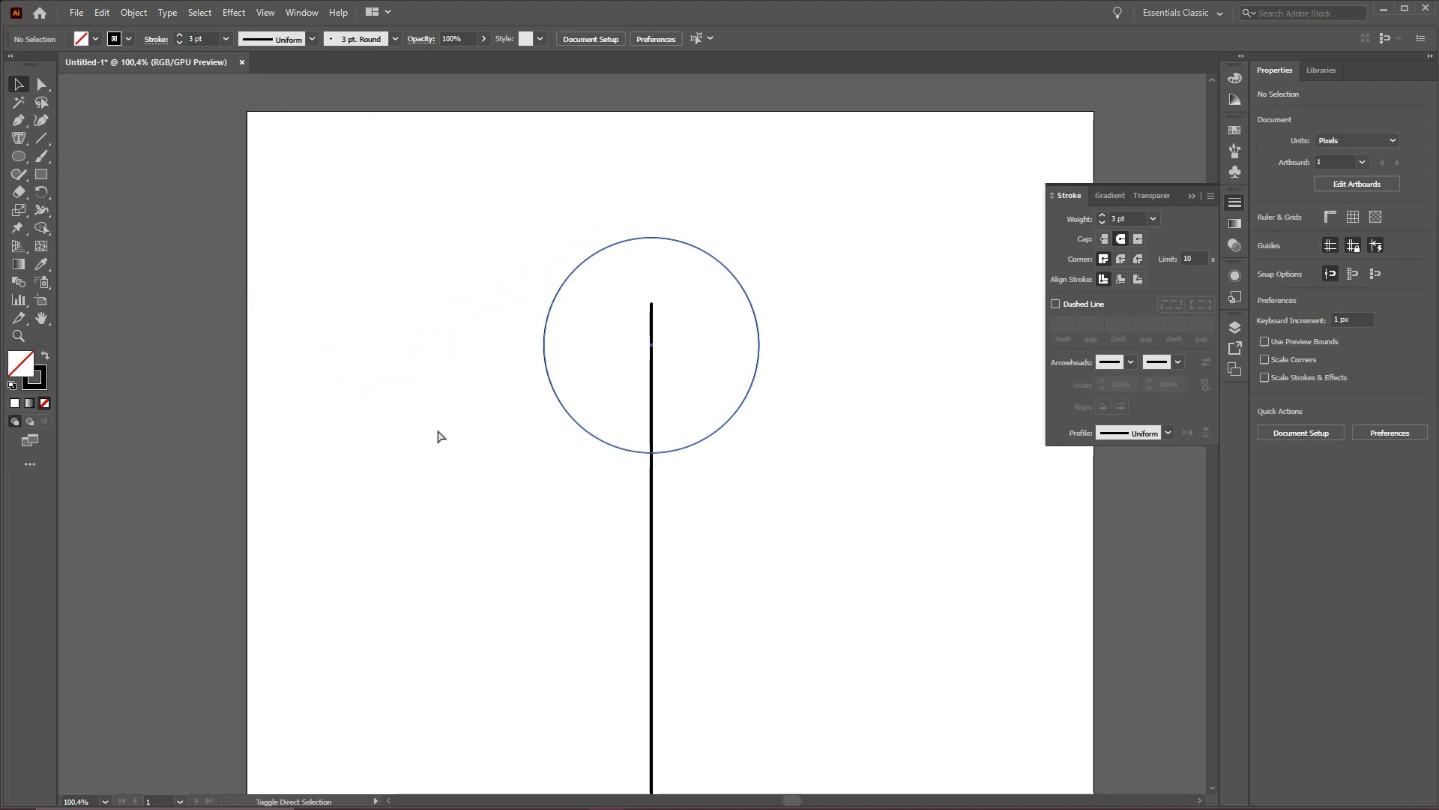
{"action": "left_click", "coordinate": [650, 522]}
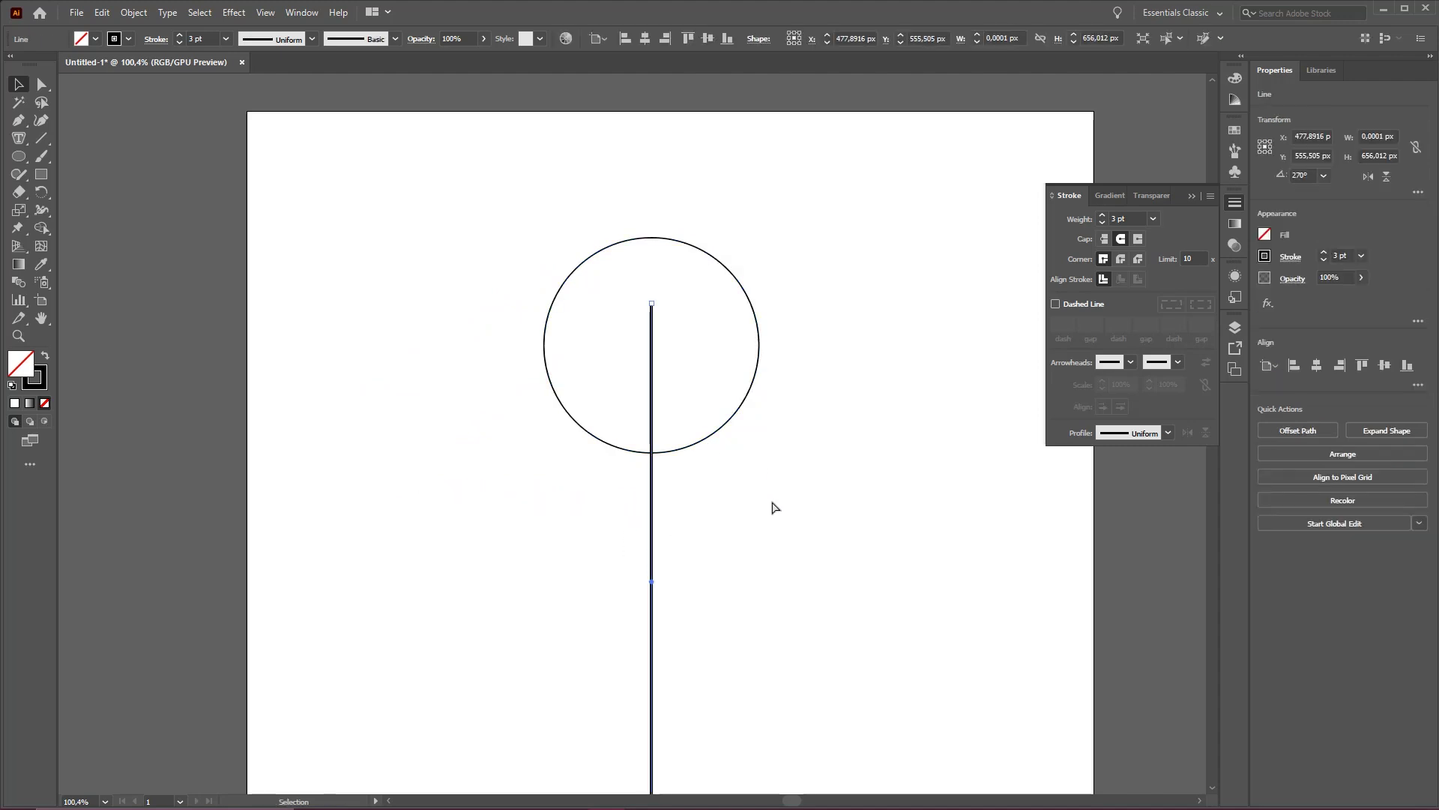
{"action": "left_click", "coordinate": [732, 482]}
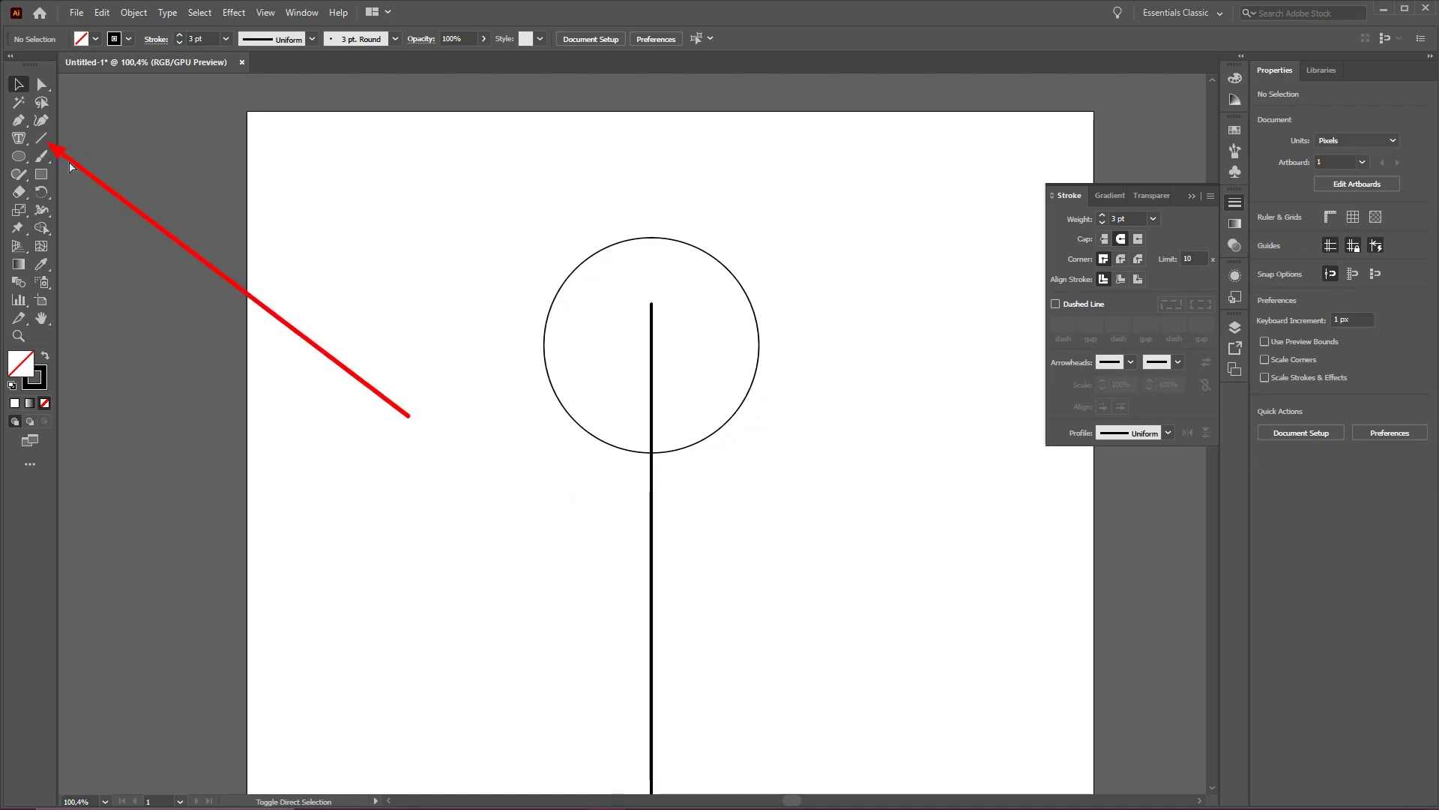
{"action": "left_click", "coordinate": [42, 138]}
{"action": "left_click_drag", "start_coordinate": [744, 590], "coordinate": [925, 332]}
{"action": "key", "text": "ctrl+z"}
{"action": "left_click_drag", "start_coordinate": [544, 555], "coordinate": [382, 300]}
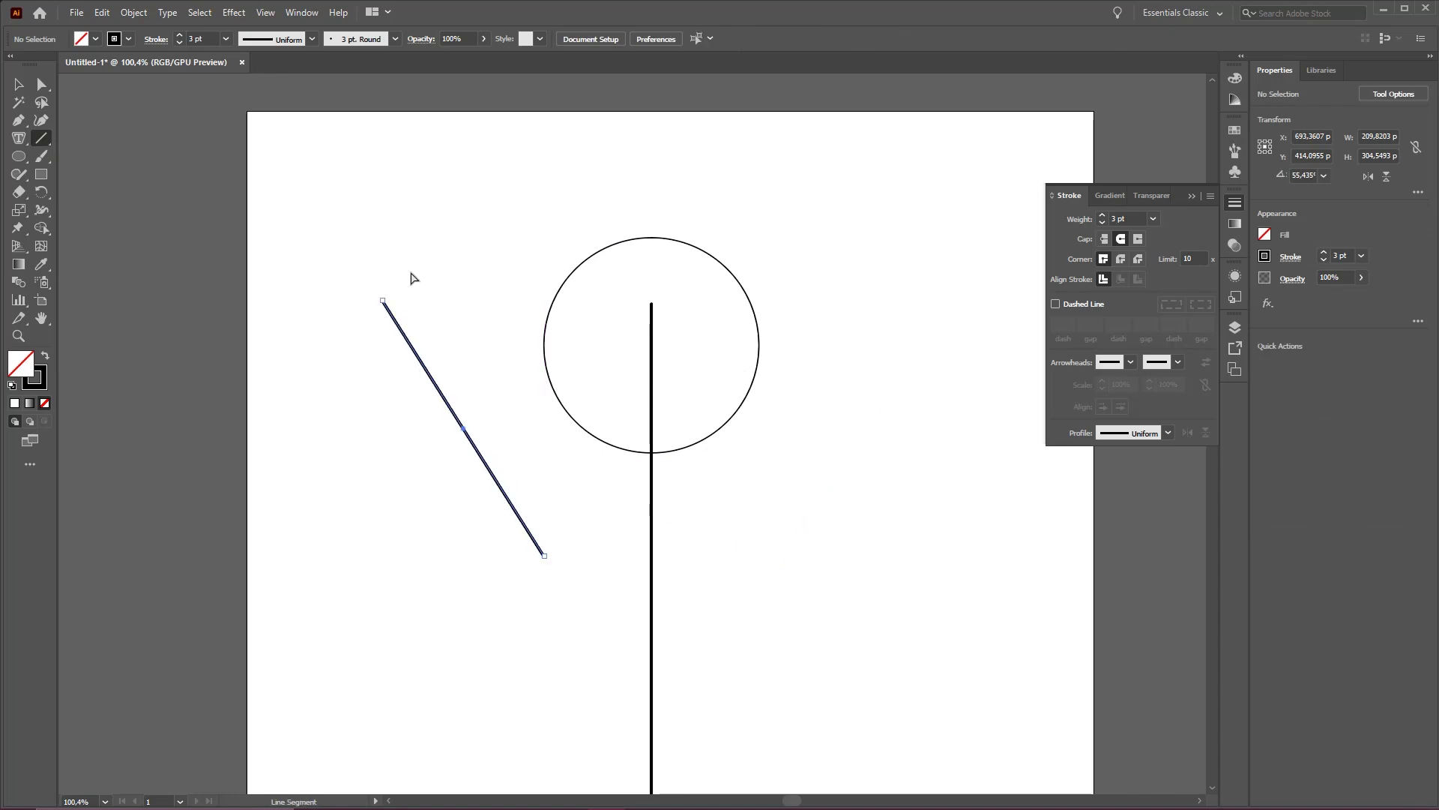
{"action": "key", "text": "ctrl+z"}
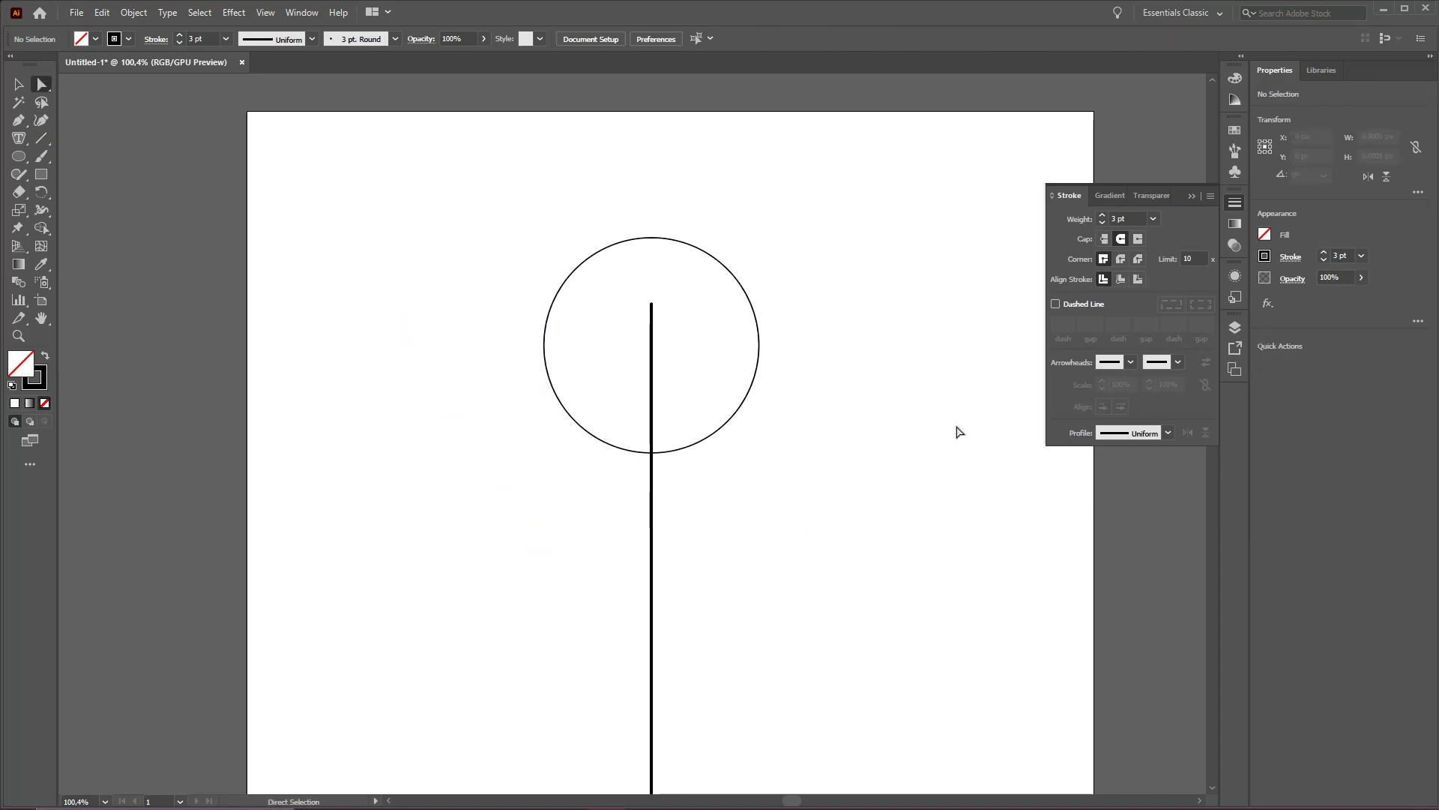
{"action": "key", "text": "ctrl+s"}
{"action": "key", "text": "Escape"}
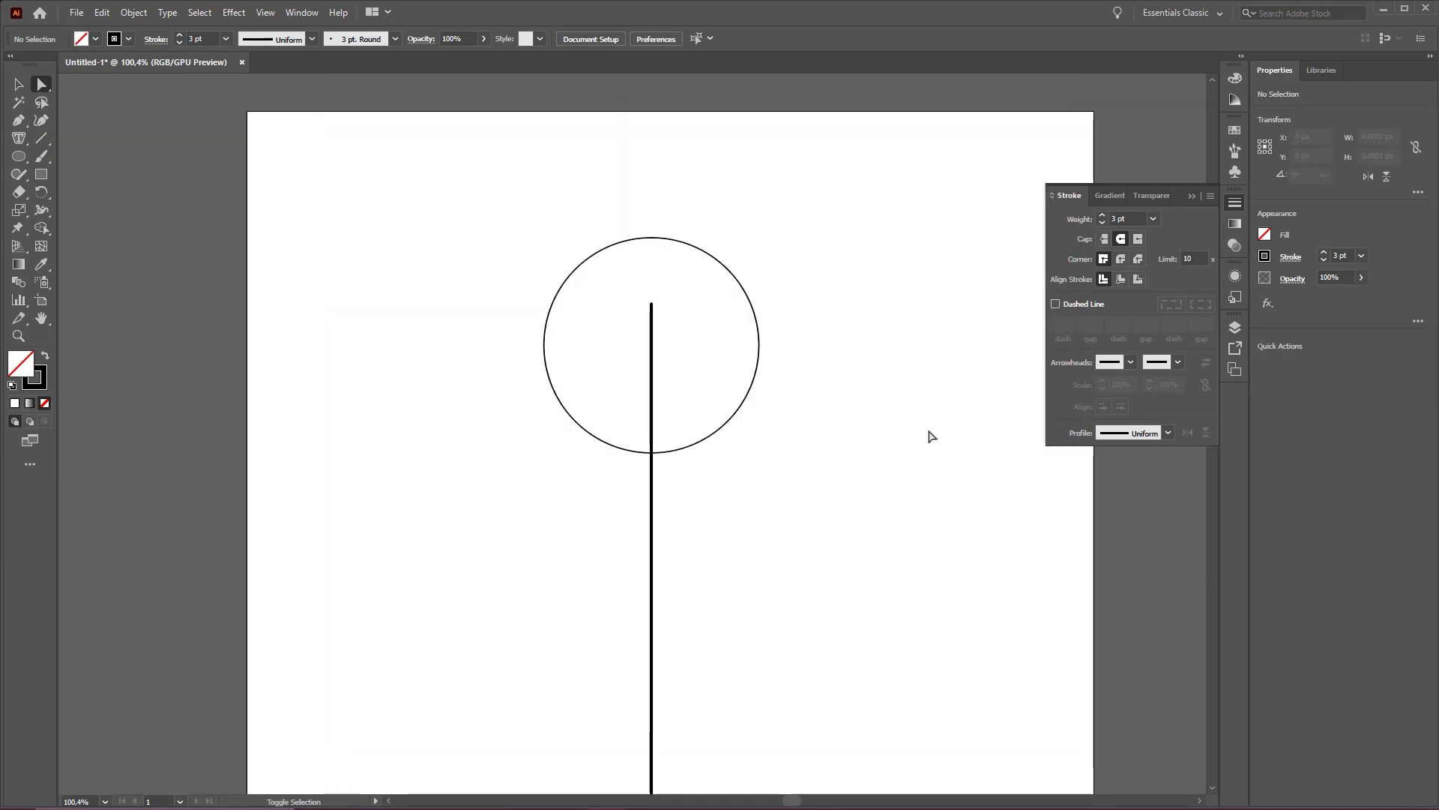
{"action": "mouse_move", "coordinate": [872, 534]}
{"action": "left_mouse_down"}
{"action": "mouse_move", "coordinate": [1073, 289]}
{"action": "mouse_move", "coordinate": [1064, 232]}
{"action": "mouse_move", "coordinate": [1118, 223]}
{"action": "left_mouse_up"}
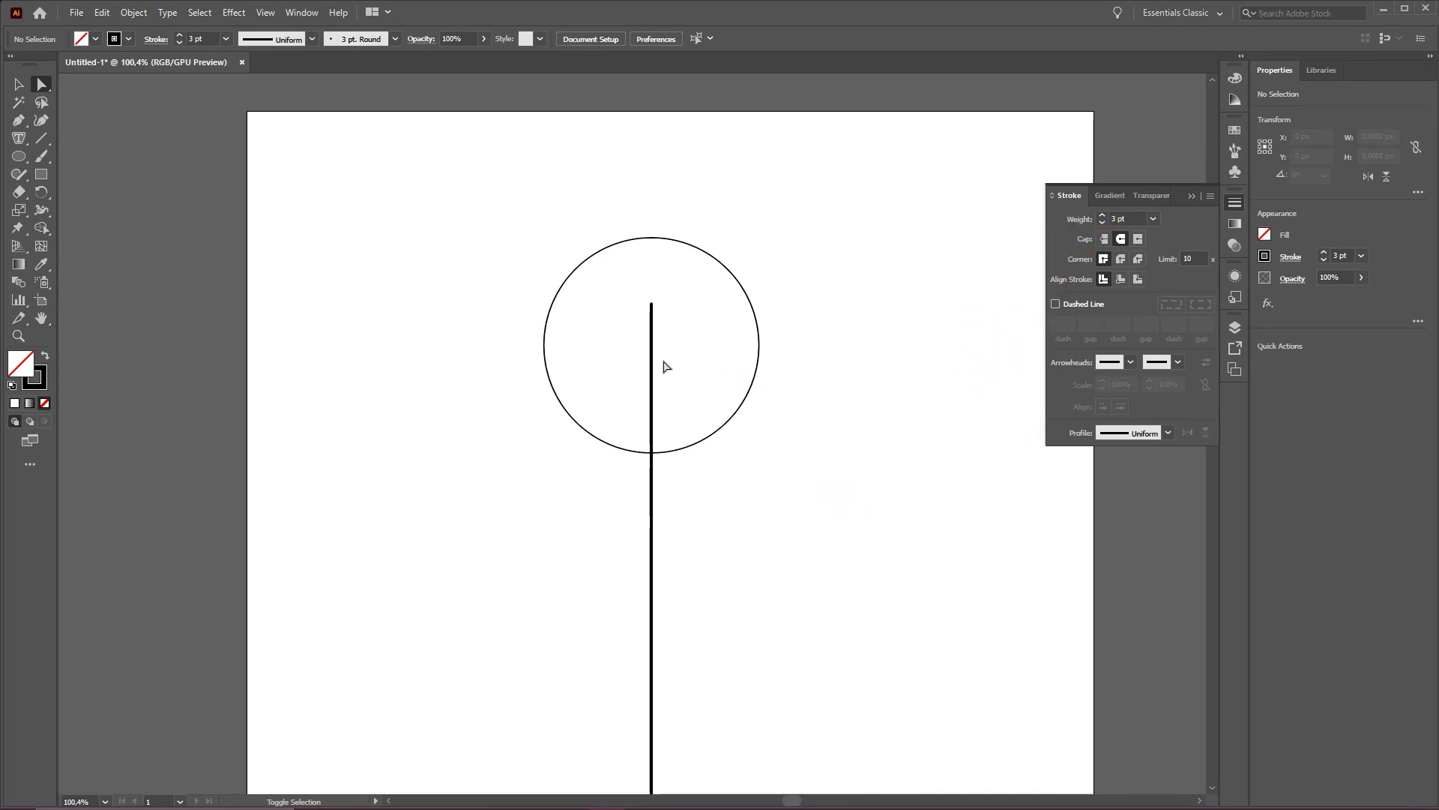
{"action": "left_click_drag", "start_coordinate": [652, 422], "coordinate": [737, 351]}
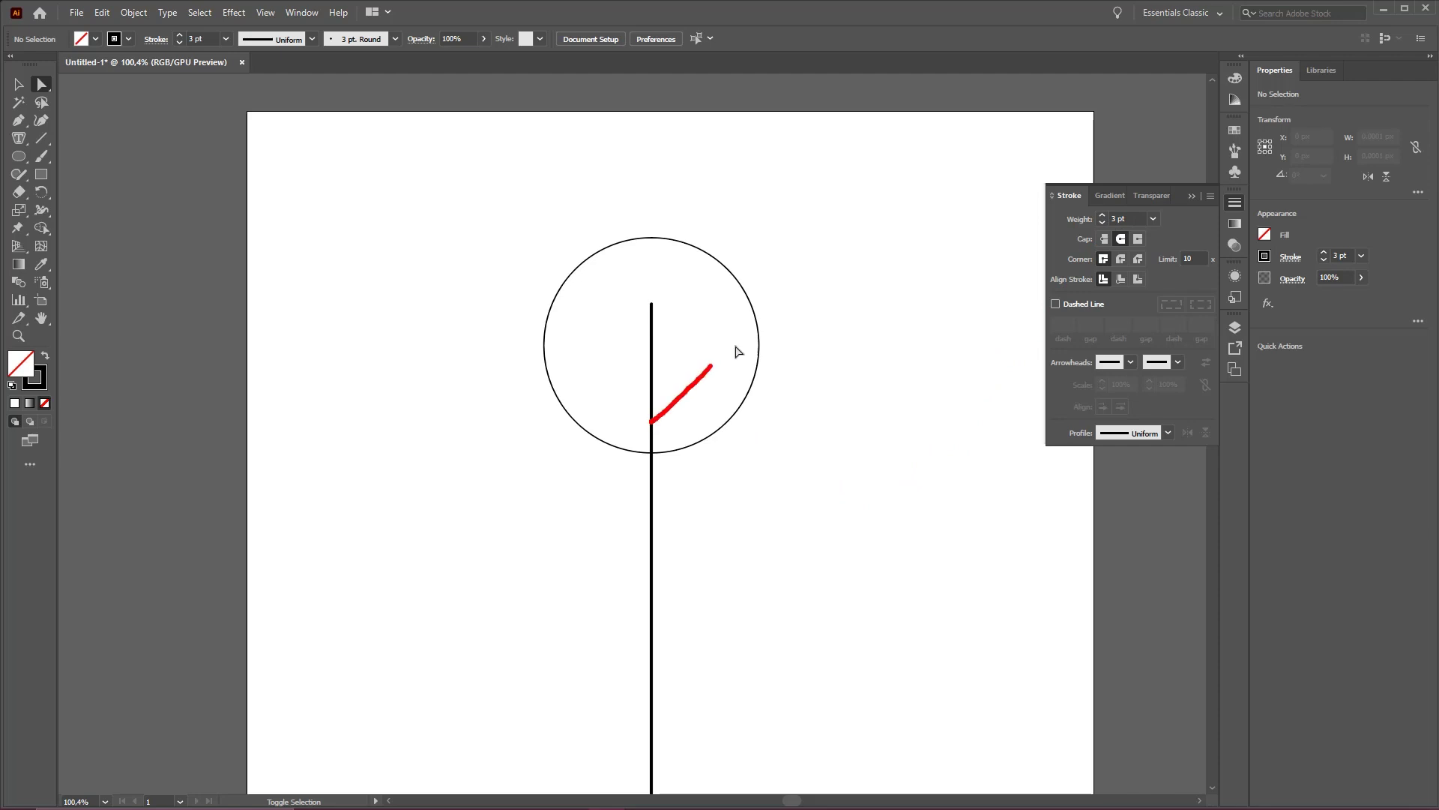
{"action": "left_click_drag", "start_coordinate": [650, 365], "coordinate": [739, 302]}
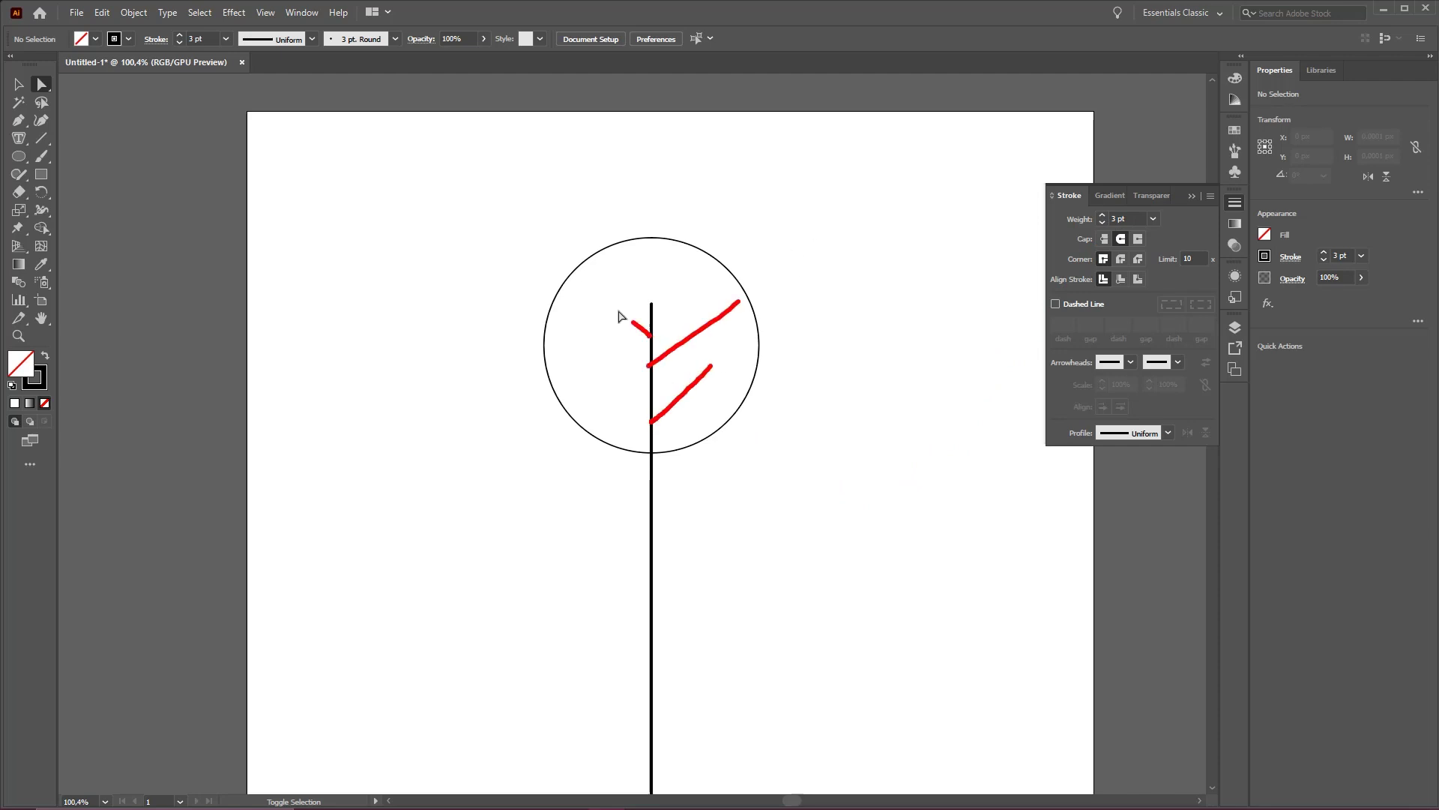
{"action": "left_click_drag", "start_coordinate": [651, 389], "coordinate": [565, 327]}
{"action": "key", "text": "Escape"}
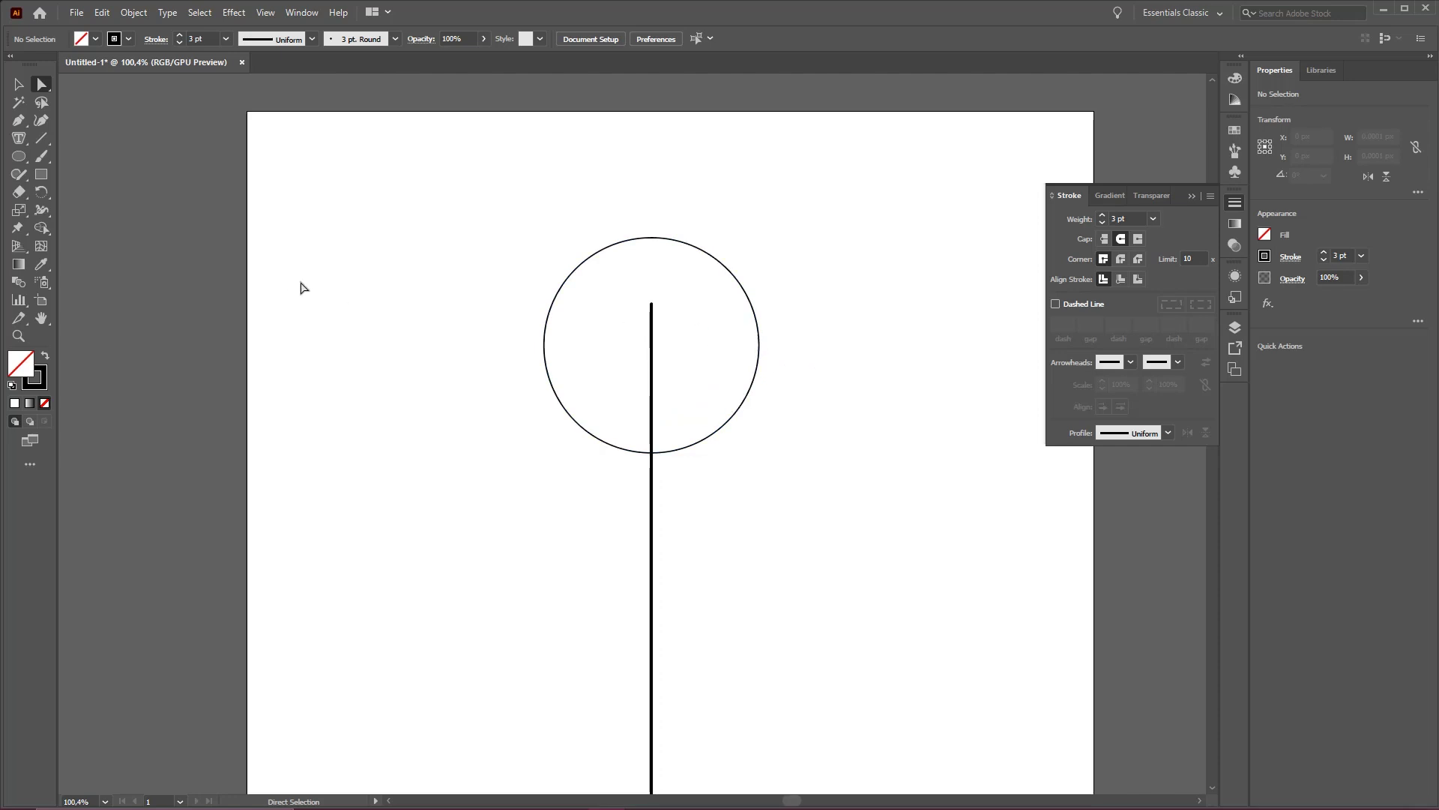
- Draw two 45° branch lines rising from the stem's right side inside the circle, the upper one about 35 px wide and high
{"action": "left_click", "coordinate": [44, 138]}
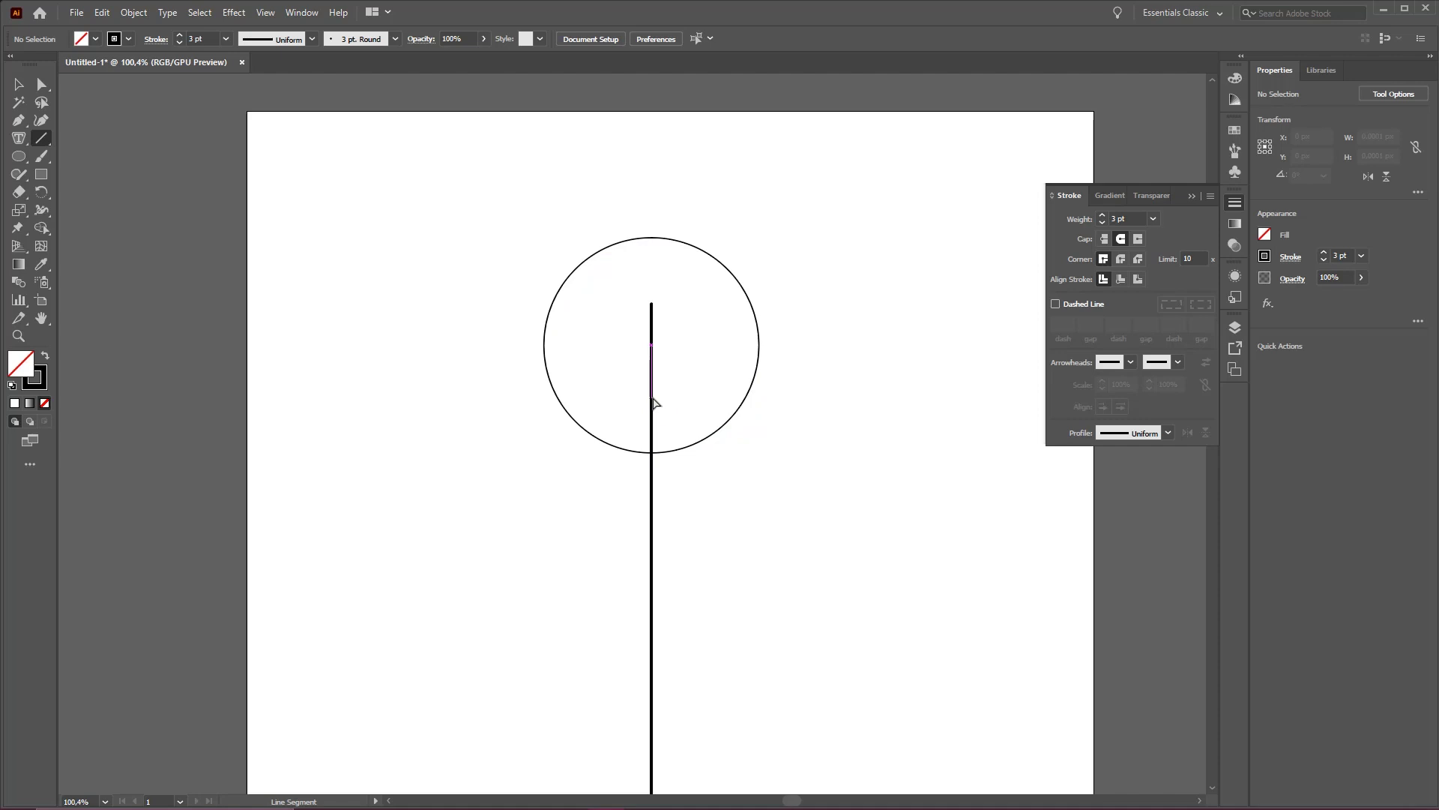
{"action": "mouse_move", "coordinate": [651, 396]}
{"action": "left_mouse_down"}
{"action": "mouse_move", "coordinate": [699, 359]}
{"action": "mouse_move", "coordinate": [700, 376]}
{"action": "mouse_move", "coordinate": [708, 339]}
{"action": "mouse_move", "coordinate": [707, 439]}
{"action": "mouse_move", "coordinate": [720, 401]}
{"action": "mouse_move", "coordinate": [704, 325]}
{"action": "mouse_move", "coordinate": [676, 327]}
{"action": "mouse_move", "coordinate": [706, 344]}
{"action": "mouse_move", "coordinate": [675, 380]}
{"action": "mouse_move", "coordinate": [712, 343]}
{"action": "mouse_move", "coordinate": [654, 325]}
{"action": "mouse_move", "coordinate": [682, 297]}
{"action": "left_mouse_up"}
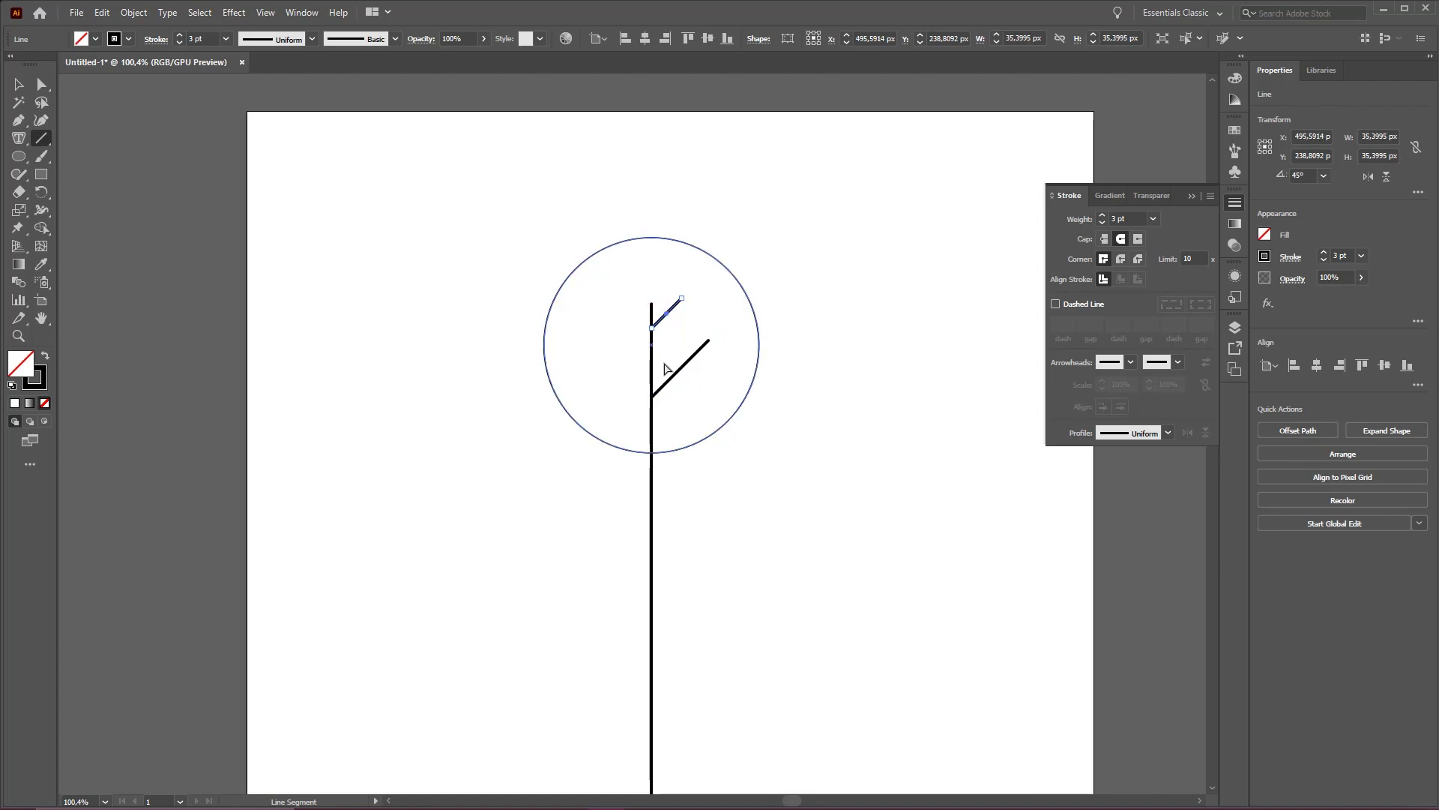
{"action": "key", "text": "ctrl"}
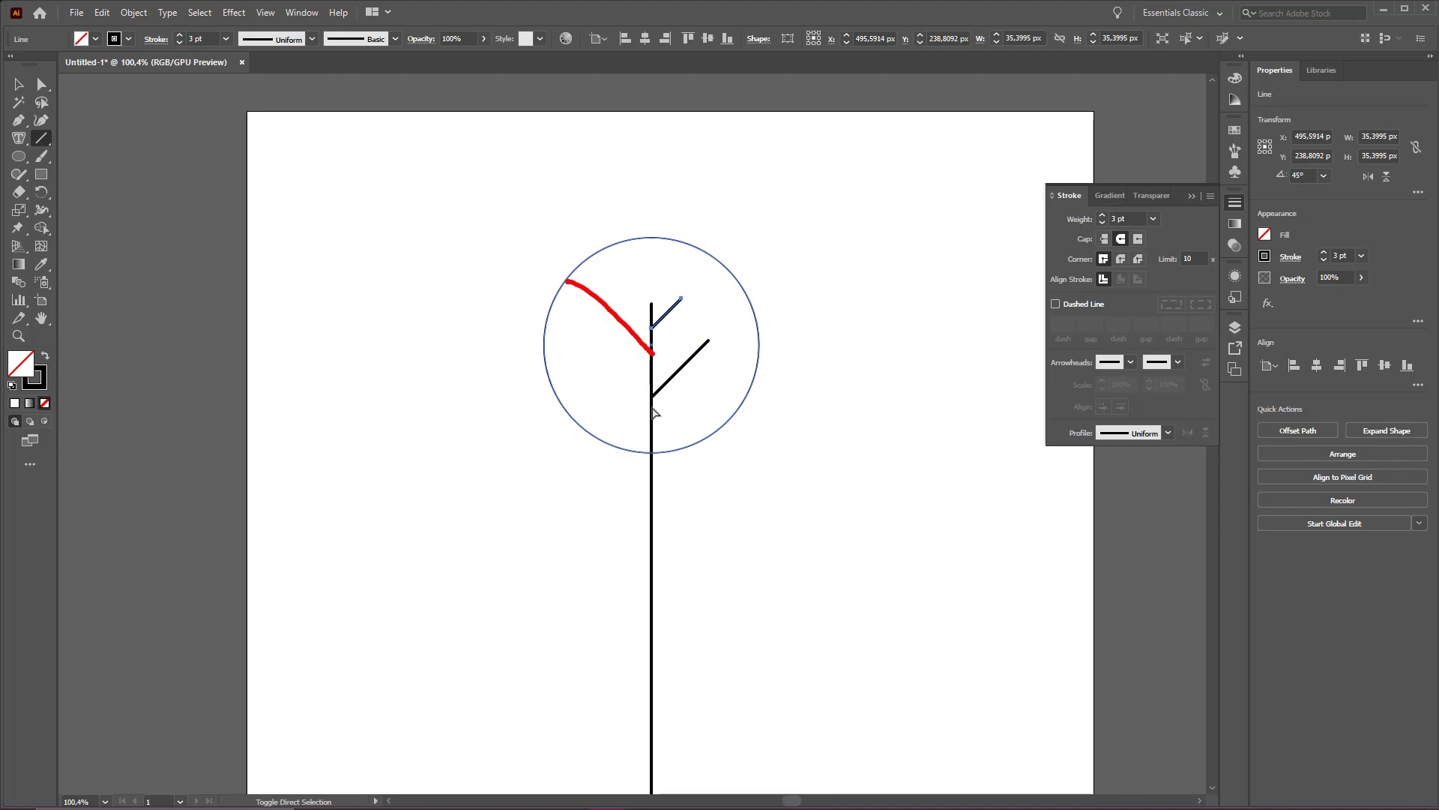
- Draw two 135° branch lines about 51 px wide and high on the stem's left side inside the circle, and deselect
{"action": "left_click_drag", "start_coordinate": [651, 360], "coordinate": [602, 330]}
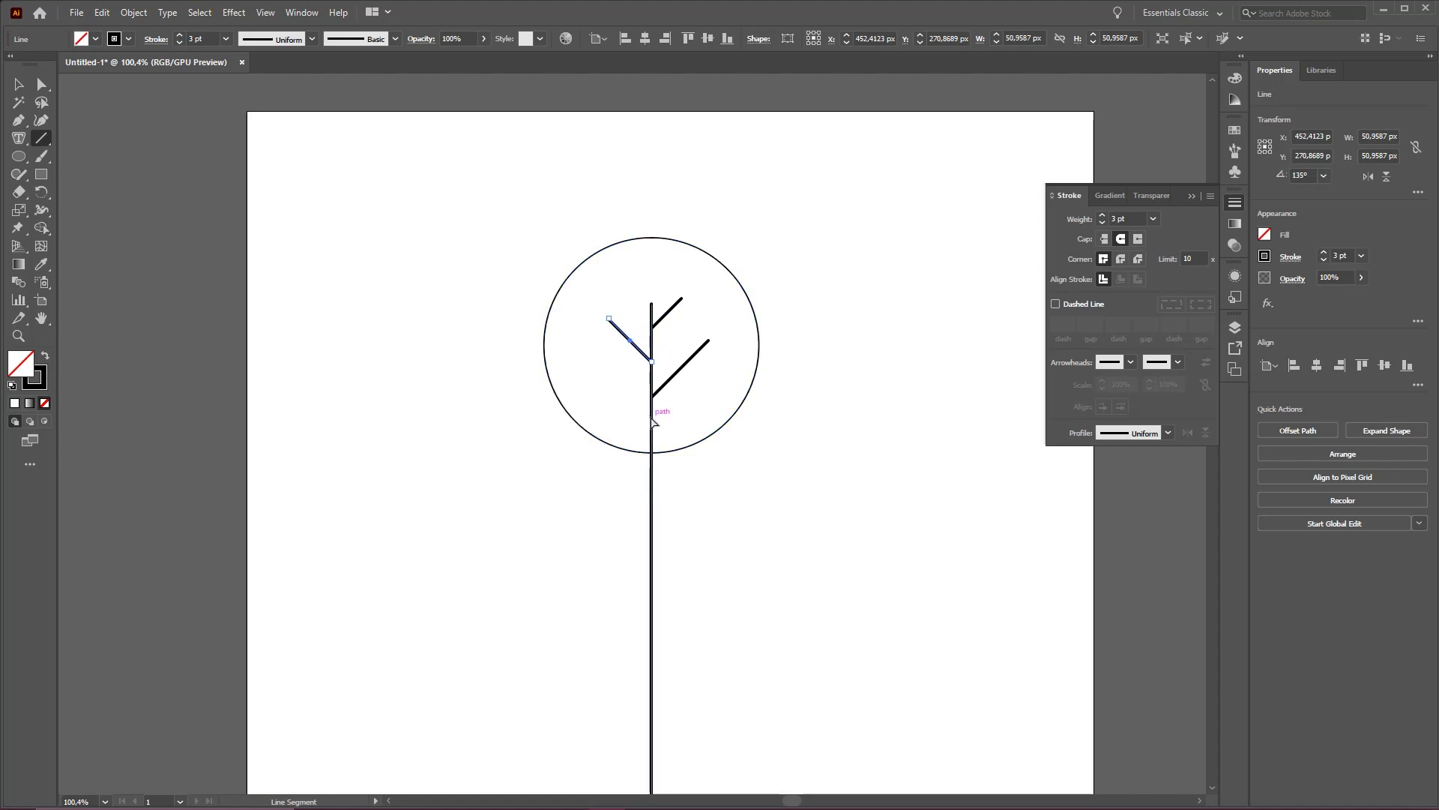
{"action": "left_click_drag", "start_coordinate": [650, 418], "coordinate": [603, 385]}
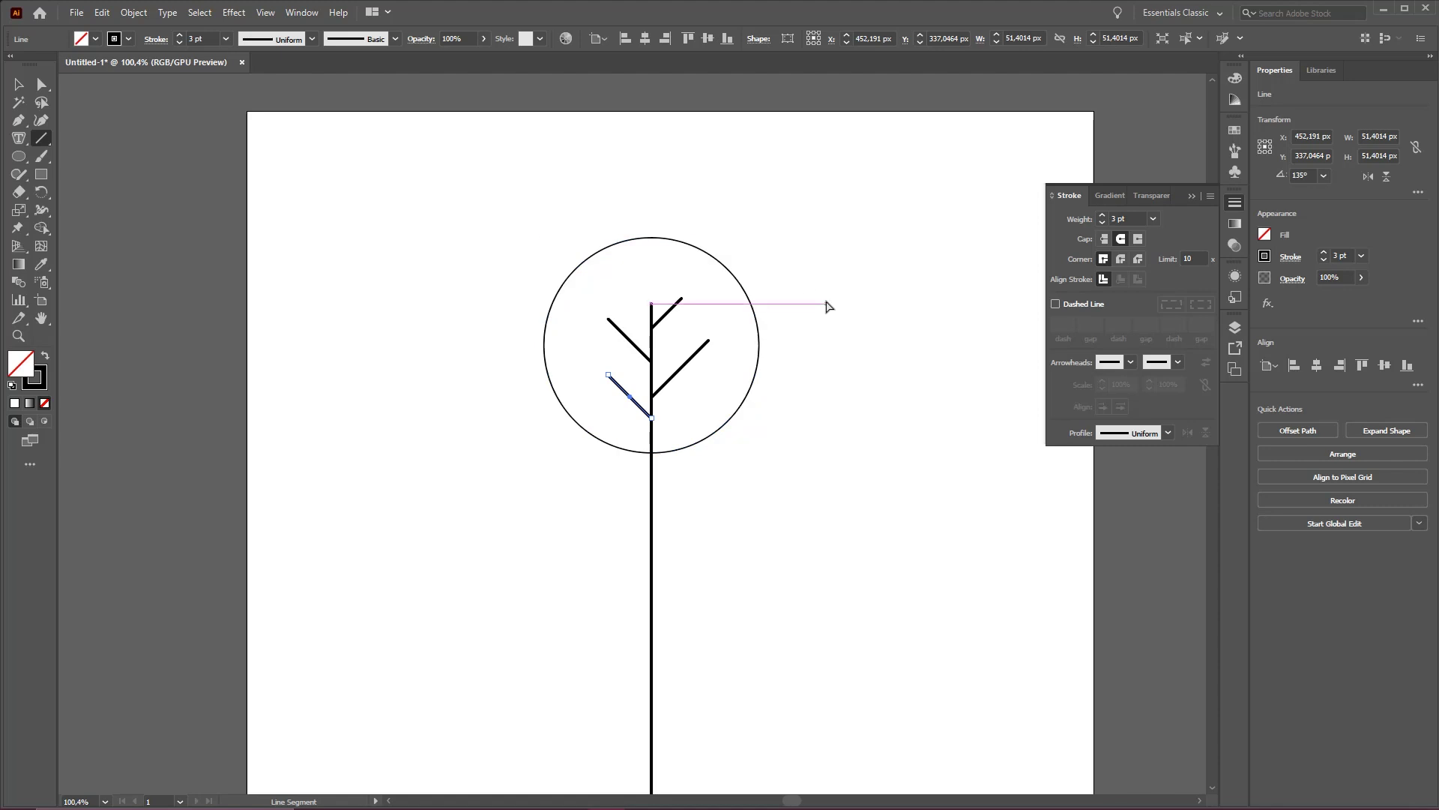
{"action": "key", "text": "v"}
{"action": "left_click", "coordinate": [890, 355]}
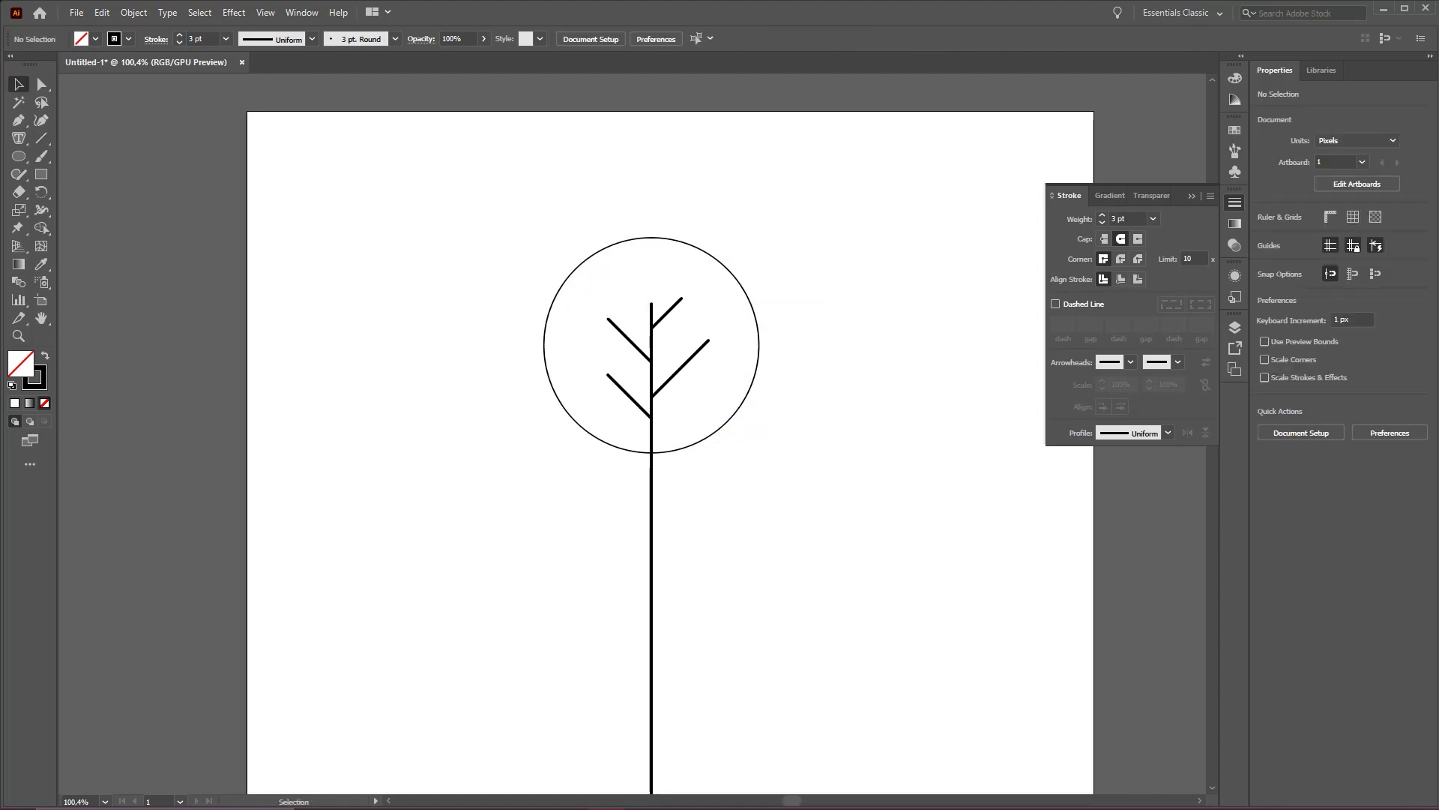
- Fit the whole artboard in view, close the stroke settings and display the saved library colour themes
{"action": "key", "text": "ctrl+0"}
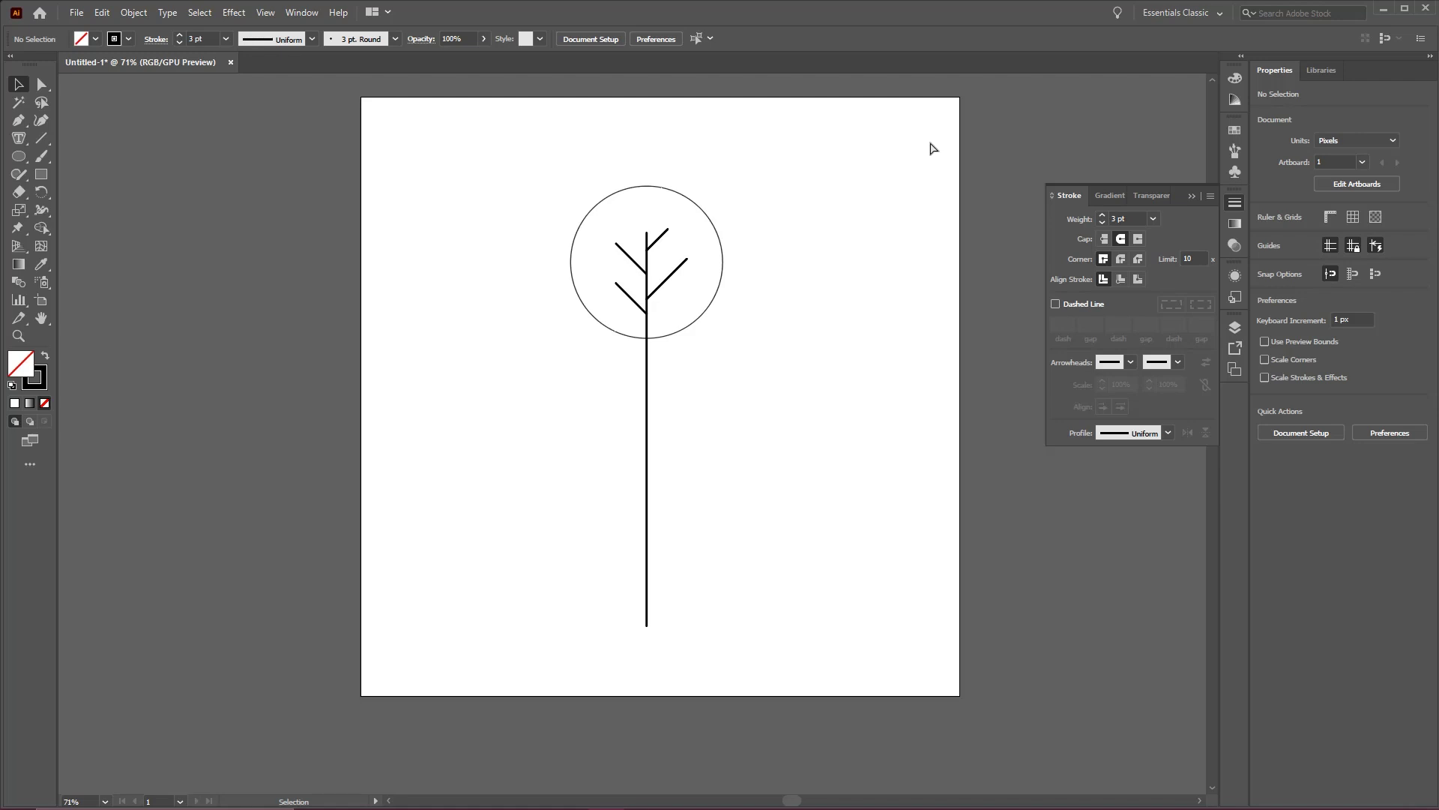
{"action": "left_click", "coordinate": [1197, 197]}
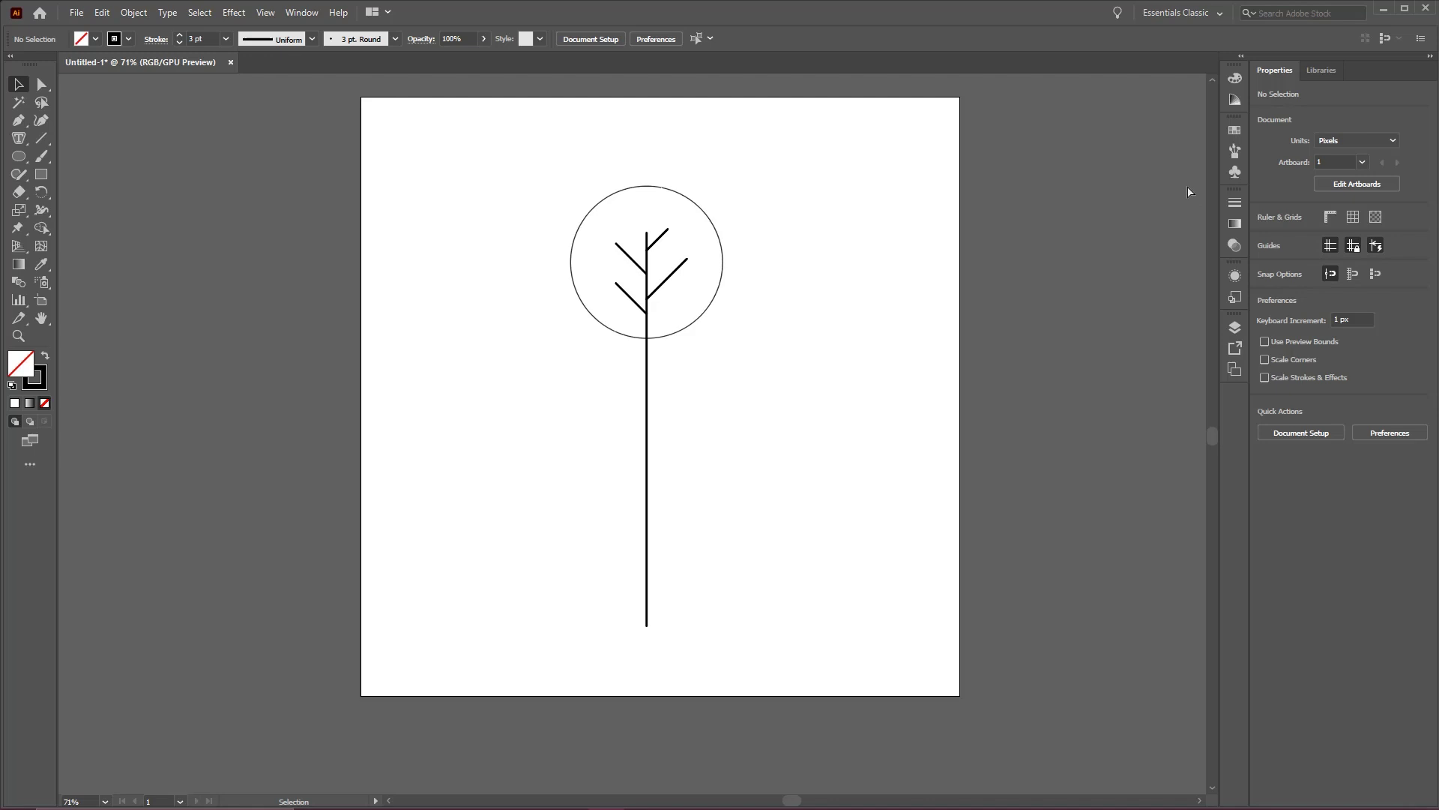
{"action": "left_click", "coordinate": [1319, 72]}
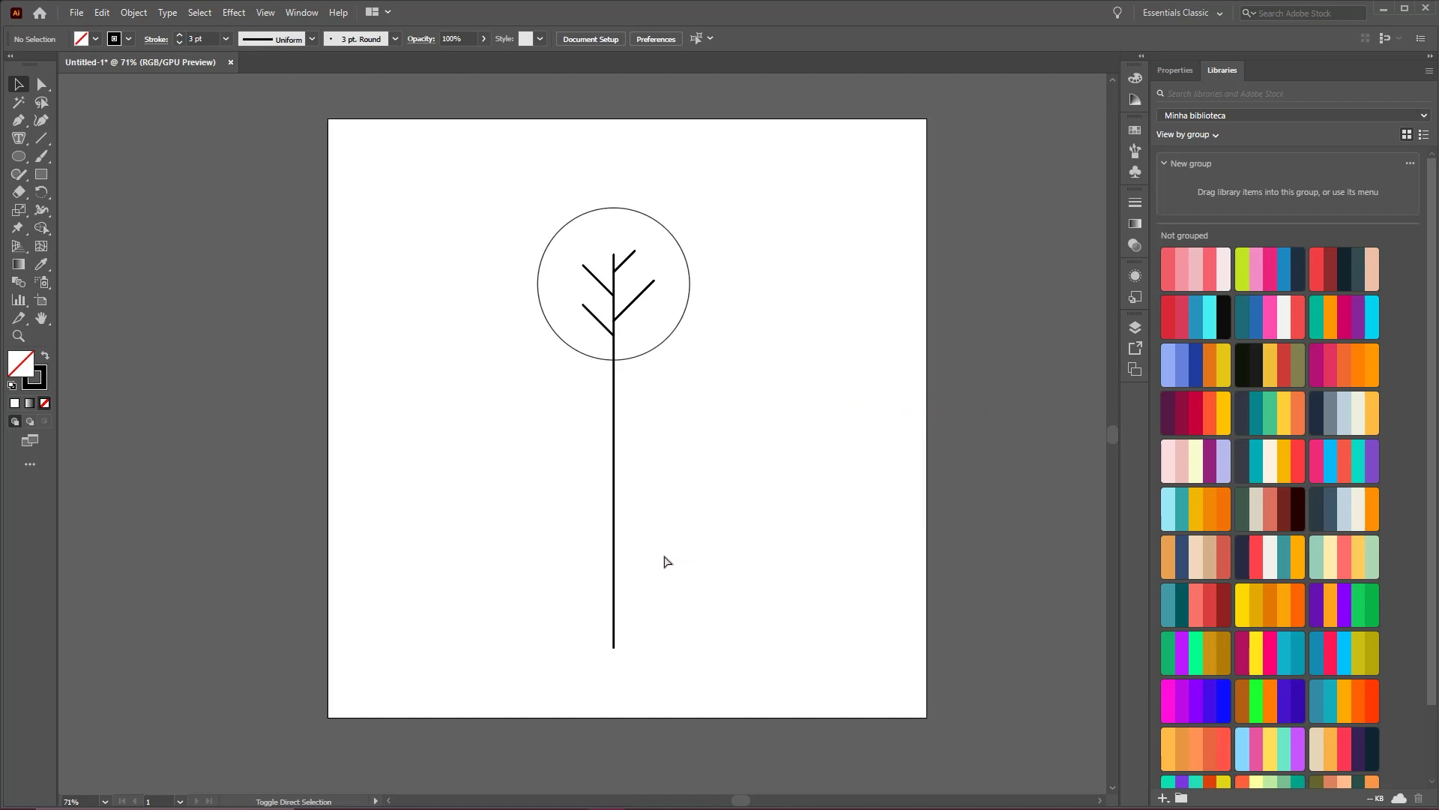
- Switch to Adobe Color in the browser and look through its personal libraries, Explore and Trends pages for colour palettes
{"action": "left_click", "coordinate": [422, 795]}
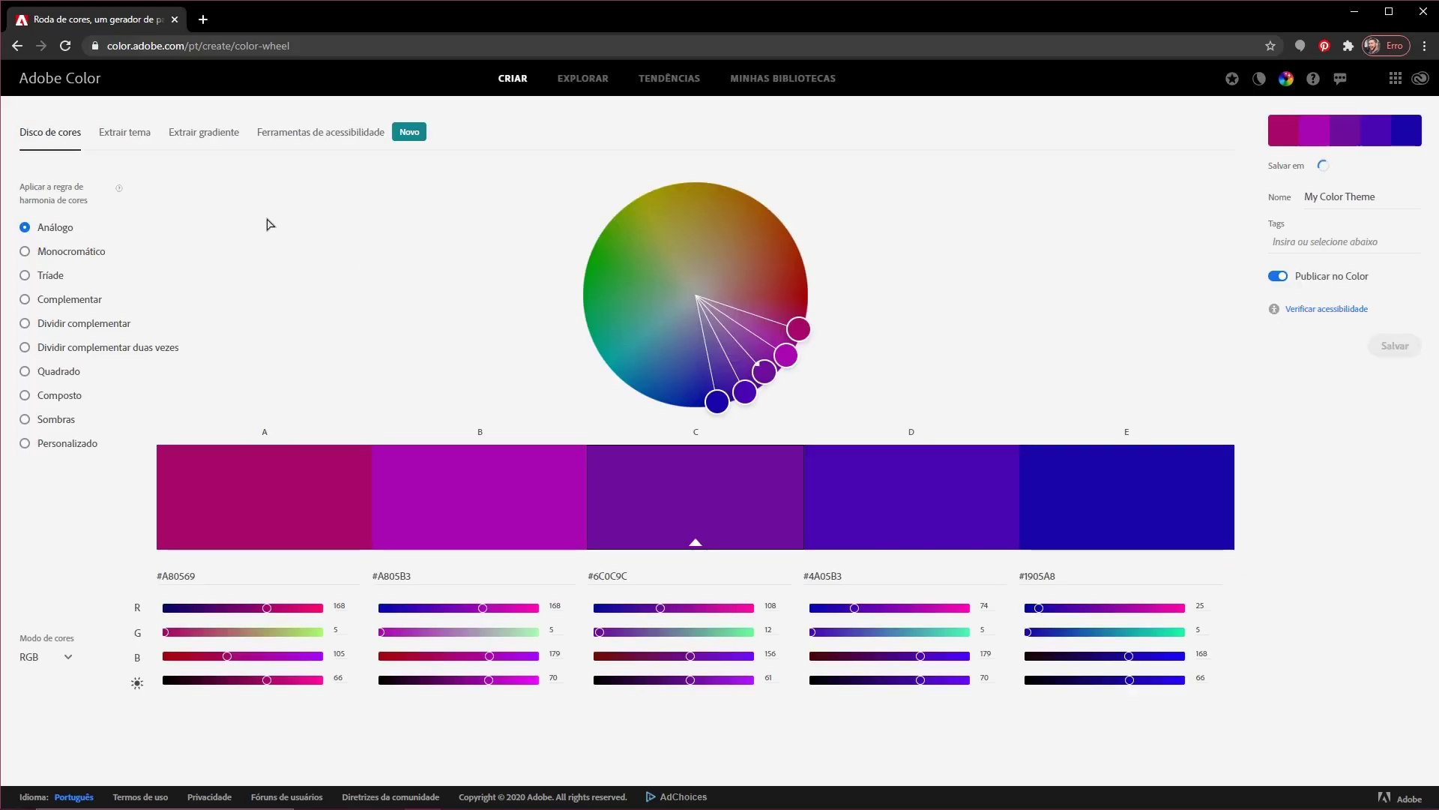
{"action": "mouse_move", "coordinate": [216, 353]}
{"action": "left_mouse_down"}
{"action": "mouse_move", "coordinate": [72, 45]}
{"action": "mouse_move", "coordinate": [199, 46]}
{"action": "mouse_move", "coordinate": [214, 74]}
{"action": "mouse_move", "coordinate": [382, 37]}
{"action": "mouse_move", "coordinate": [1375, 105]}
{"action": "mouse_move", "coordinate": [1390, 91]}
{"action": "mouse_move", "coordinate": [1112, 215]}
{"action": "mouse_move", "coordinate": [775, 119]}
{"action": "mouse_move", "coordinate": [779, 84]}
{"action": "left_mouse_up"}
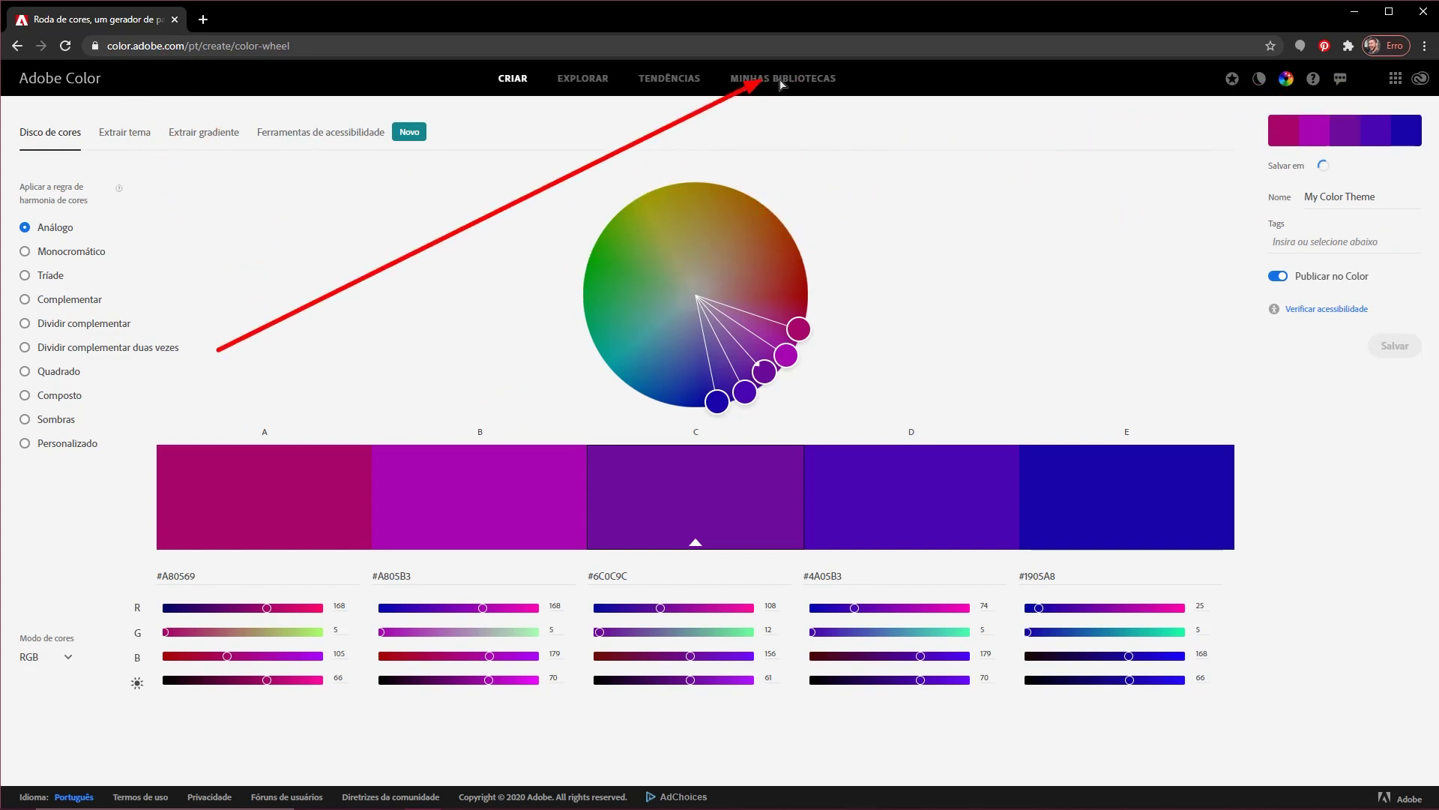
{"action": "left_click", "coordinate": [739, 87]}
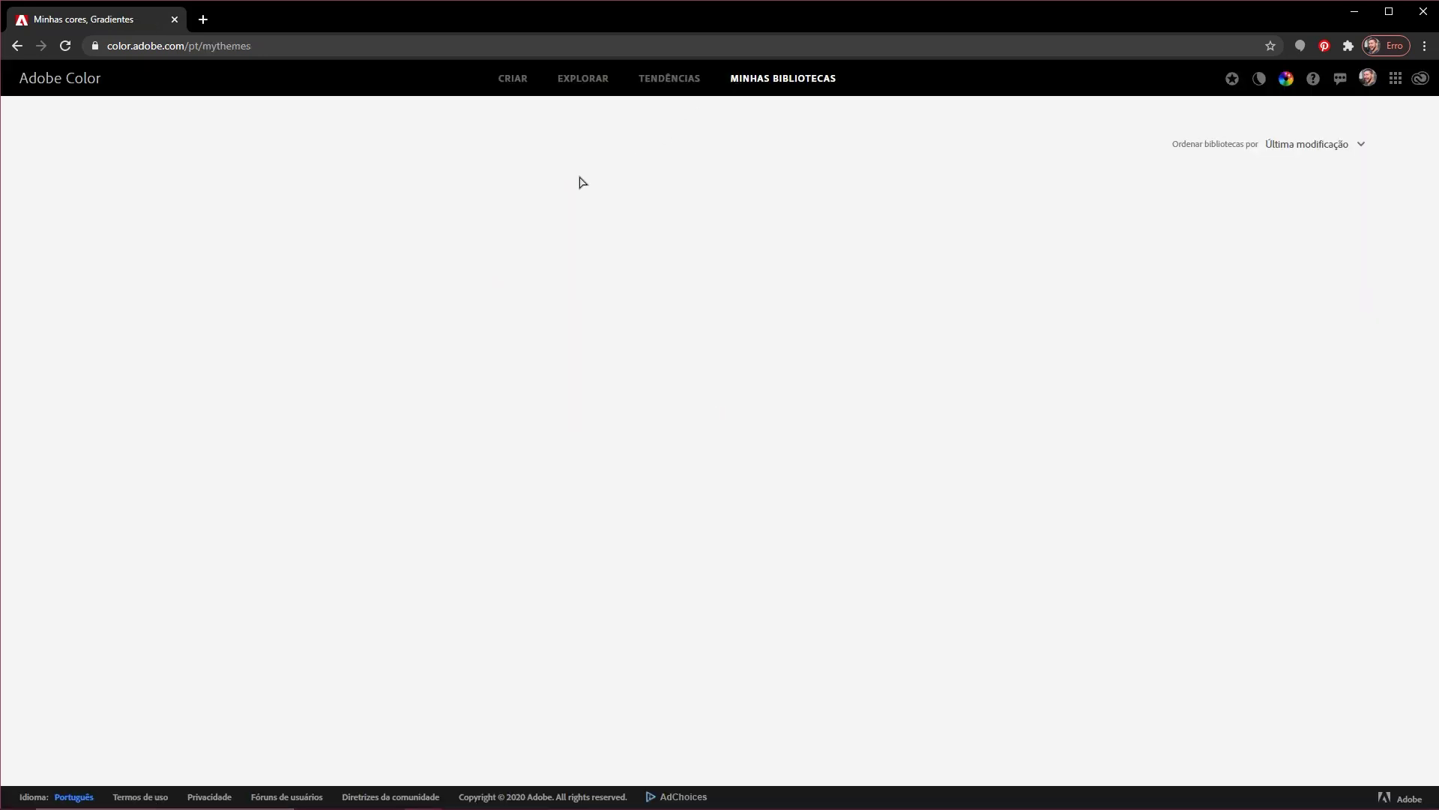
{"action": "left_click", "coordinate": [592, 87]}
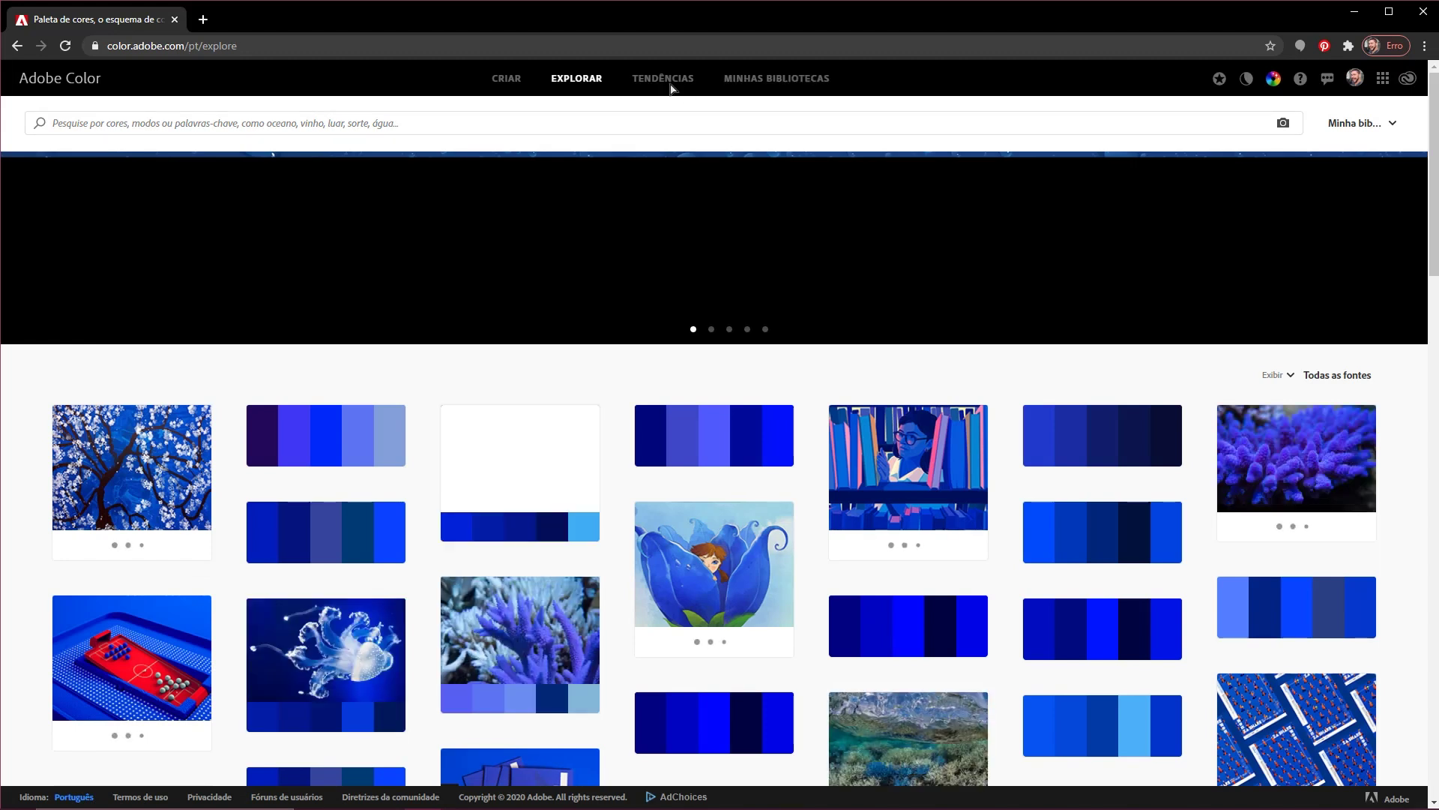
{"action": "left_click", "coordinate": [664, 85]}
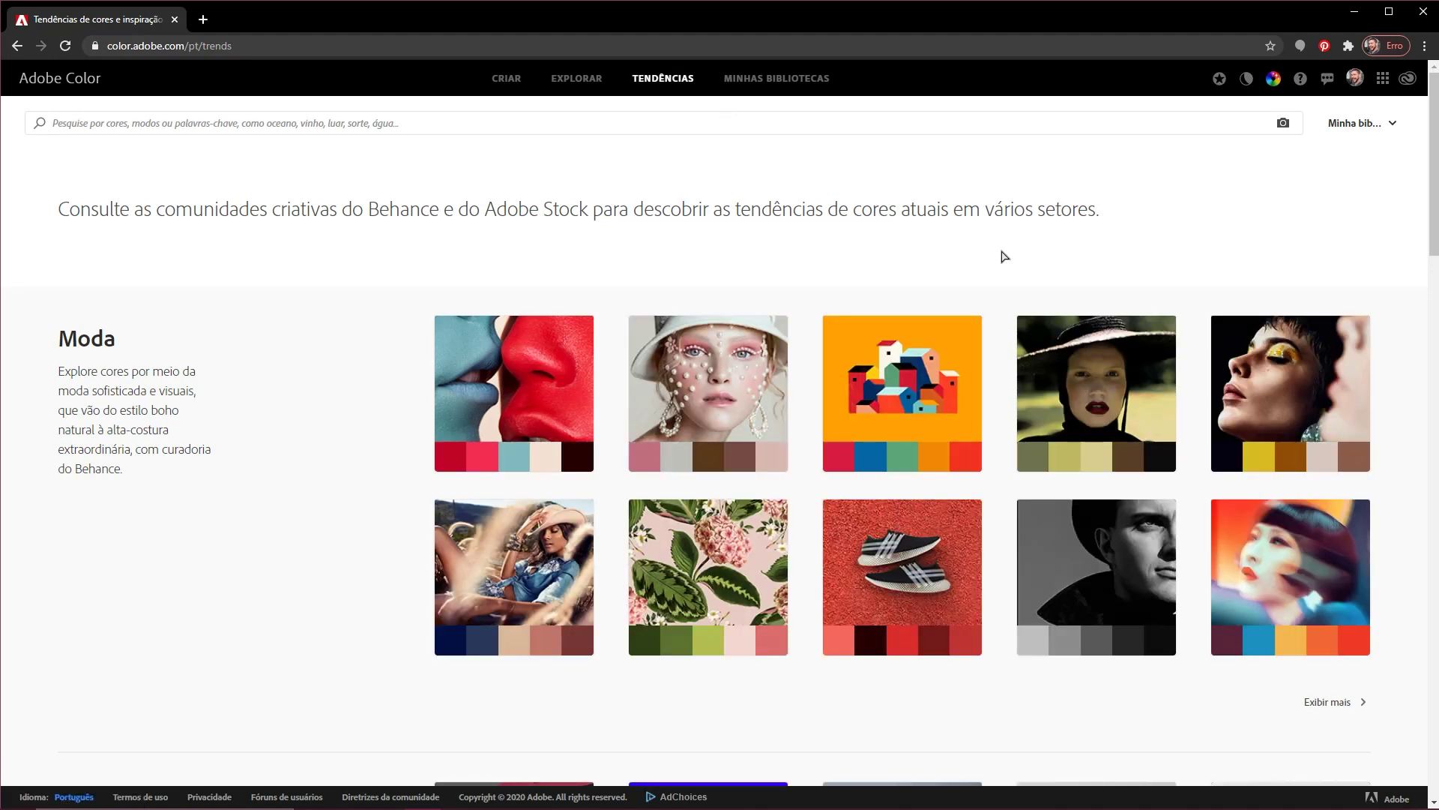
{"action": "mouse_move", "coordinate": [1096, 381]}
{"action": "left_click", "coordinate": [175, 21]}
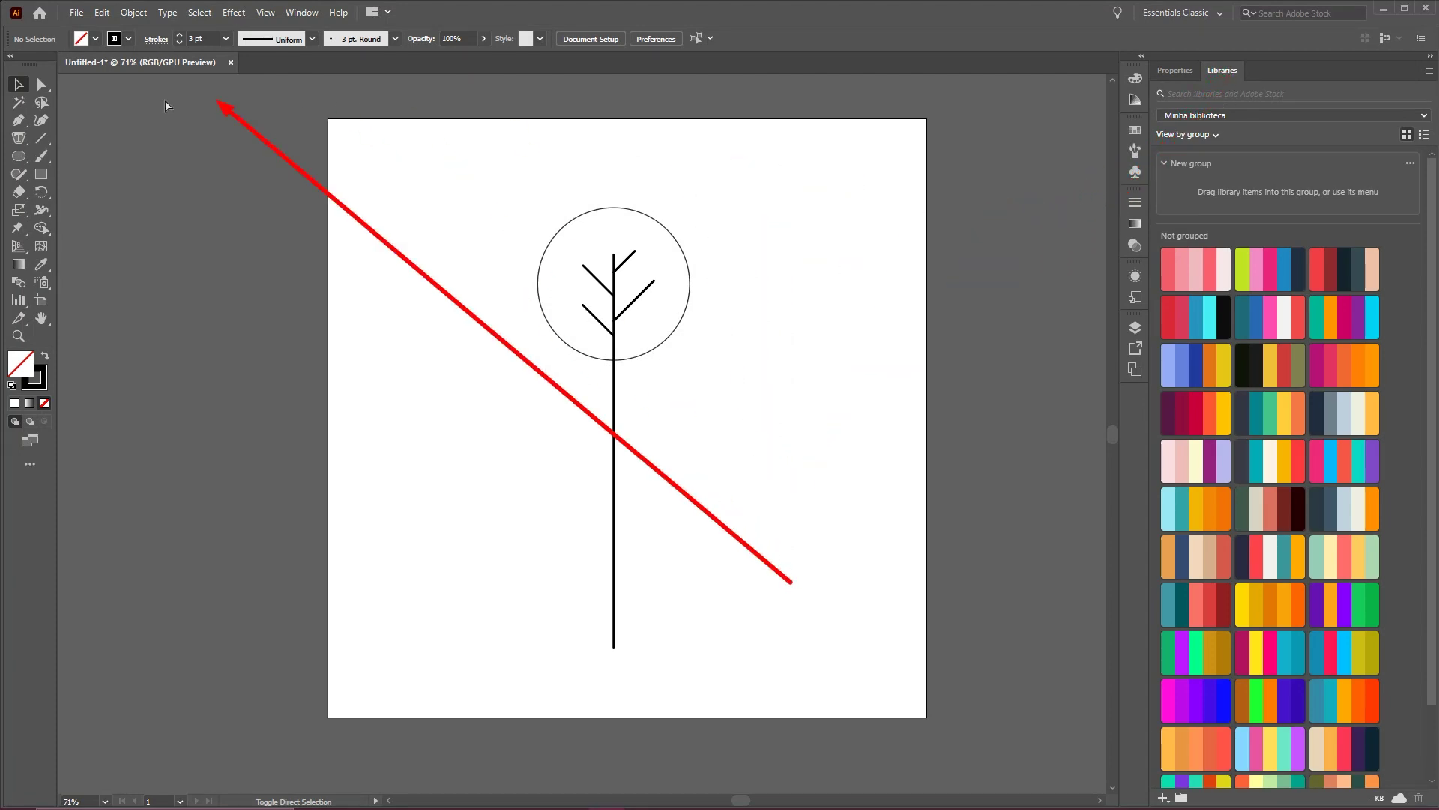
- Fill the circle around the branches with the green #45c48b from a saved library colour theme
{"action": "left_click", "coordinate": [680, 331]}
{"action": "key", "text": "ctrl+2"}
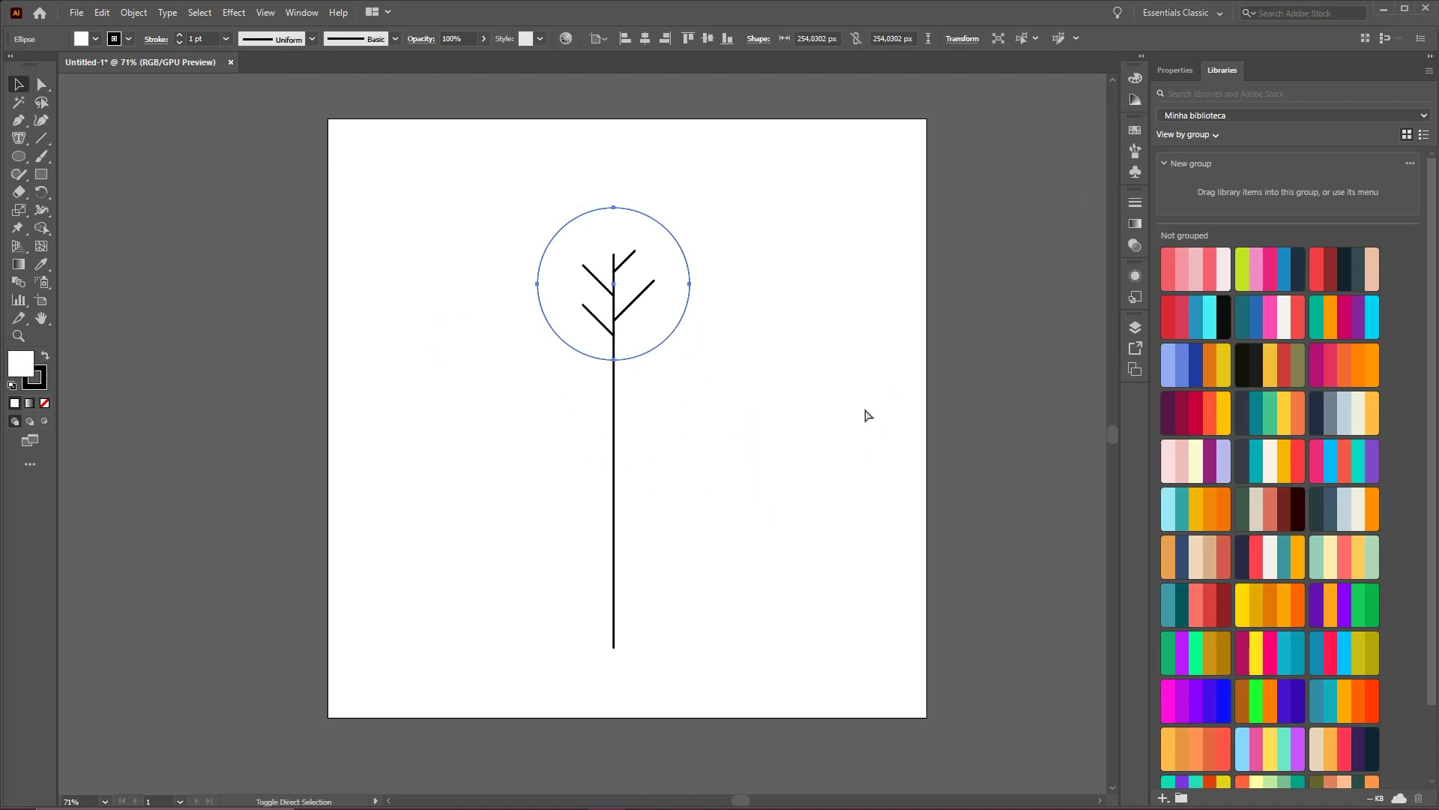
{"action": "mouse_move", "coordinate": [763, 537]}
{"action": "left_mouse_down"}
{"action": "mouse_move", "coordinate": [1307, 369]}
{"action": "mouse_move", "coordinate": [1275, 275]}
{"action": "mouse_move", "coordinate": [1265, 385]}
{"action": "mouse_move", "coordinate": [1282, 414]}
{"action": "mouse_move", "coordinate": [1222, 413]}
{"action": "mouse_move", "coordinate": [1273, 415]}
{"action": "left_mouse_up"}
{"action": "left_click", "coordinate": [1272, 417]}
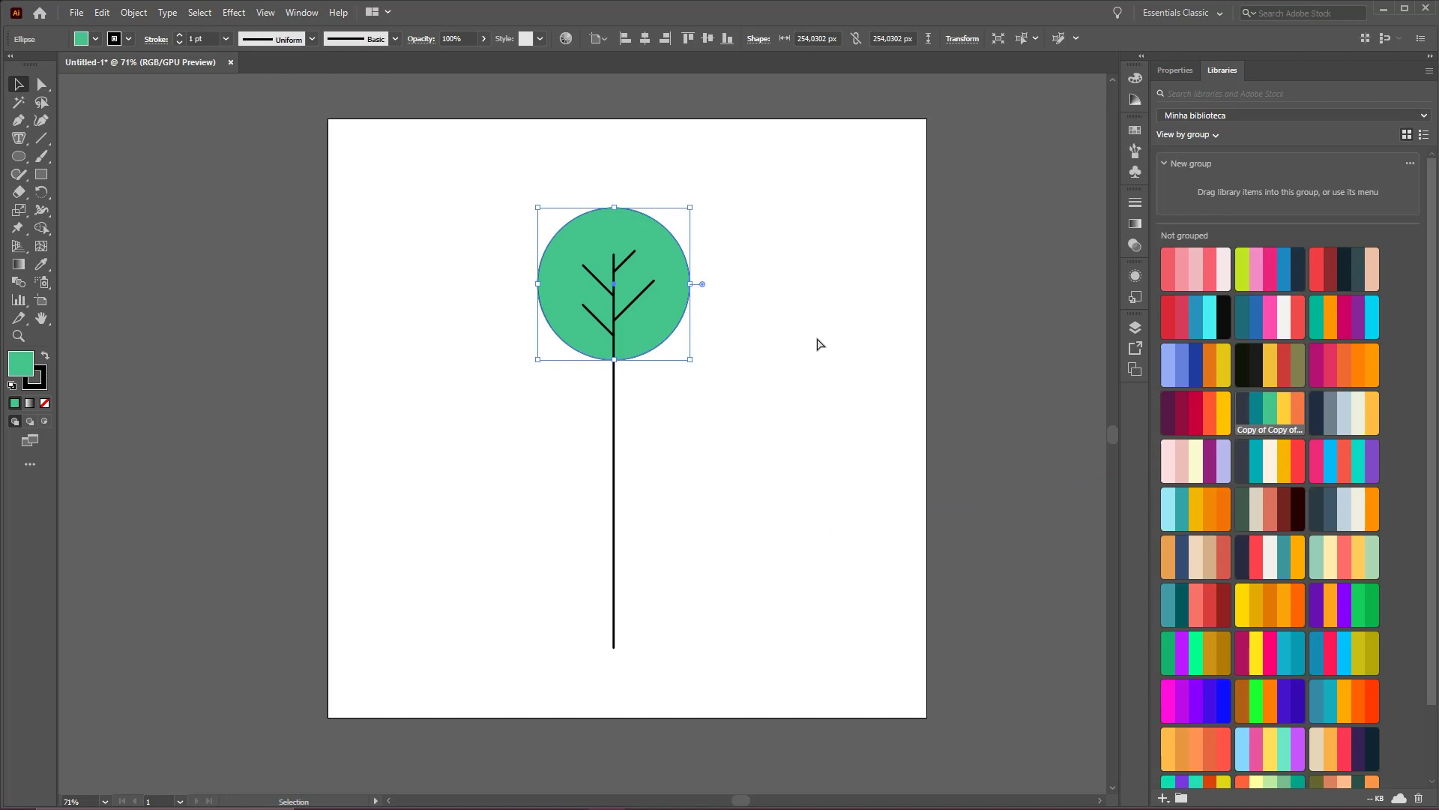
- Examine the hex code of the circle's green fill in the Color Picker and close it with the colour kept
{"action": "key", "text": "ctrl"}
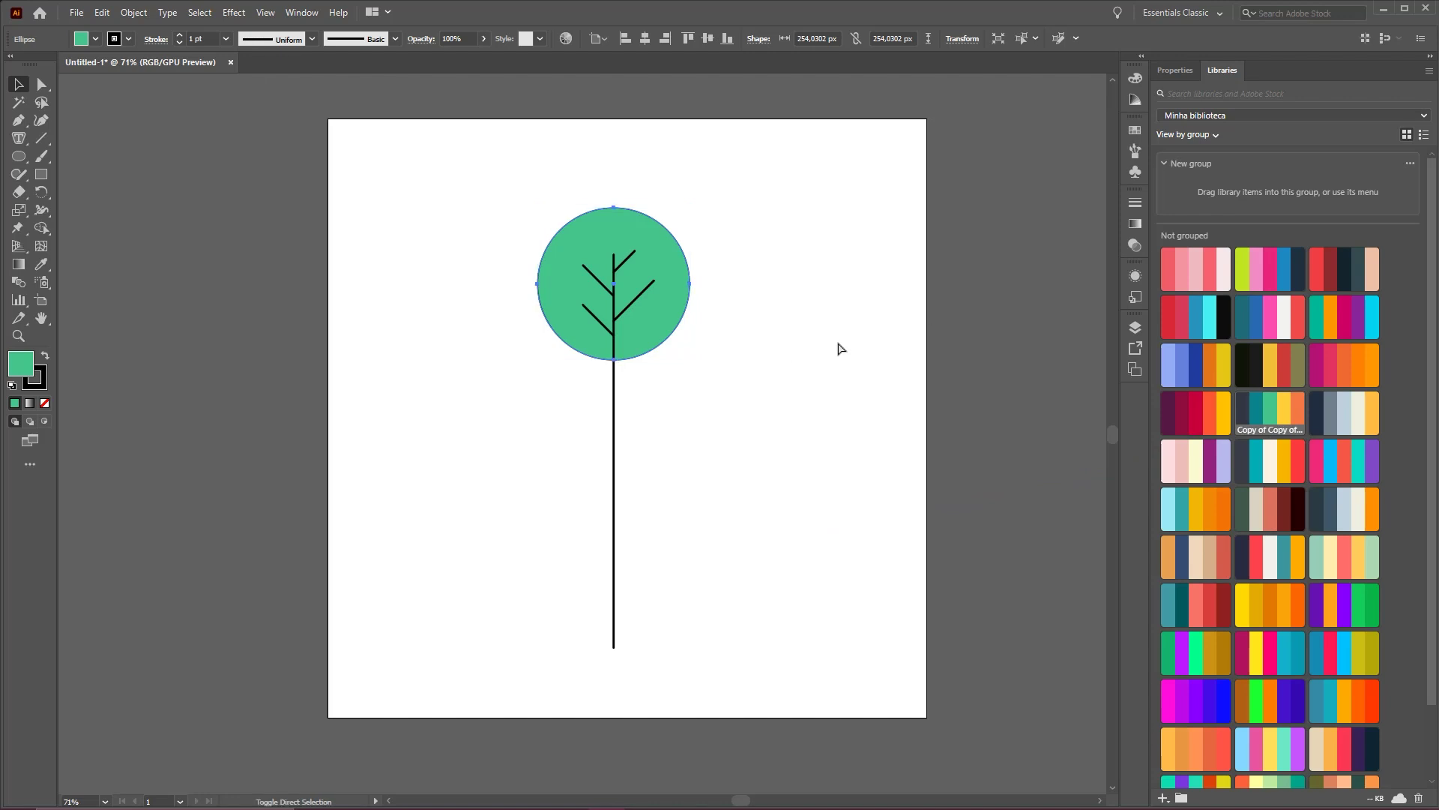
{"action": "mouse_move", "coordinate": [952, 459]}
{"action": "left_mouse_down"}
{"action": "mouse_move", "coordinate": [1136, 142]}
{"action": "mouse_move", "coordinate": [1203, 81]}
{"action": "left_mouse_up"}
{"action": "mouse_move", "coordinate": [1248, 134]}
{"action": "left_mouse_down"}
{"action": "mouse_move", "coordinate": [1165, 235]}
{"action": "mouse_move", "coordinate": [856, 313]}
{"action": "mouse_move", "coordinate": [317, 283]}
{"action": "mouse_move", "coordinate": [701, 298]}
{"action": "mouse_move", "coordinate": [701, 320]}
{"action": "mouse_move", "coordinate": [637, 256]}
{"action": "mouse_move", "coordinate": [638, 285]}
{"action": "mouse_move", "coordinate": [199, 270]}
{"action": "mouse_move", "coordinate": [35, 361]}
{"action": "left_mouse_up"}
{"action": "mouse_move", "coordinate": [162, 204]}
{"action": "left_mouse_down"}
{"action": "mouse_move", "coordinate": [122, 231]}
{"action": "mouse_move", "coordinate": [41, 347]}
{"action": "mouse_move", "coordinate": [536, 211]}
{"action": "mouse_move", "coordinate": [558, 268]}
{"action": "mouse_move", "coordinate": [493, 177]}
{"action": "mouse_move", "coordinate": [52, 376]}
{"action": "mouse_move", "coordinate": [37, 324]}
{"action": "mouse_move", "coordinate": [29, 359]}
{"action": "left_mouse_up"}
{"action": "double_click", "coordinate": [27, 368]}
{"action": "left_click_drag", "start_coordinate": [978, 254], "coordinate": [790, 134]}
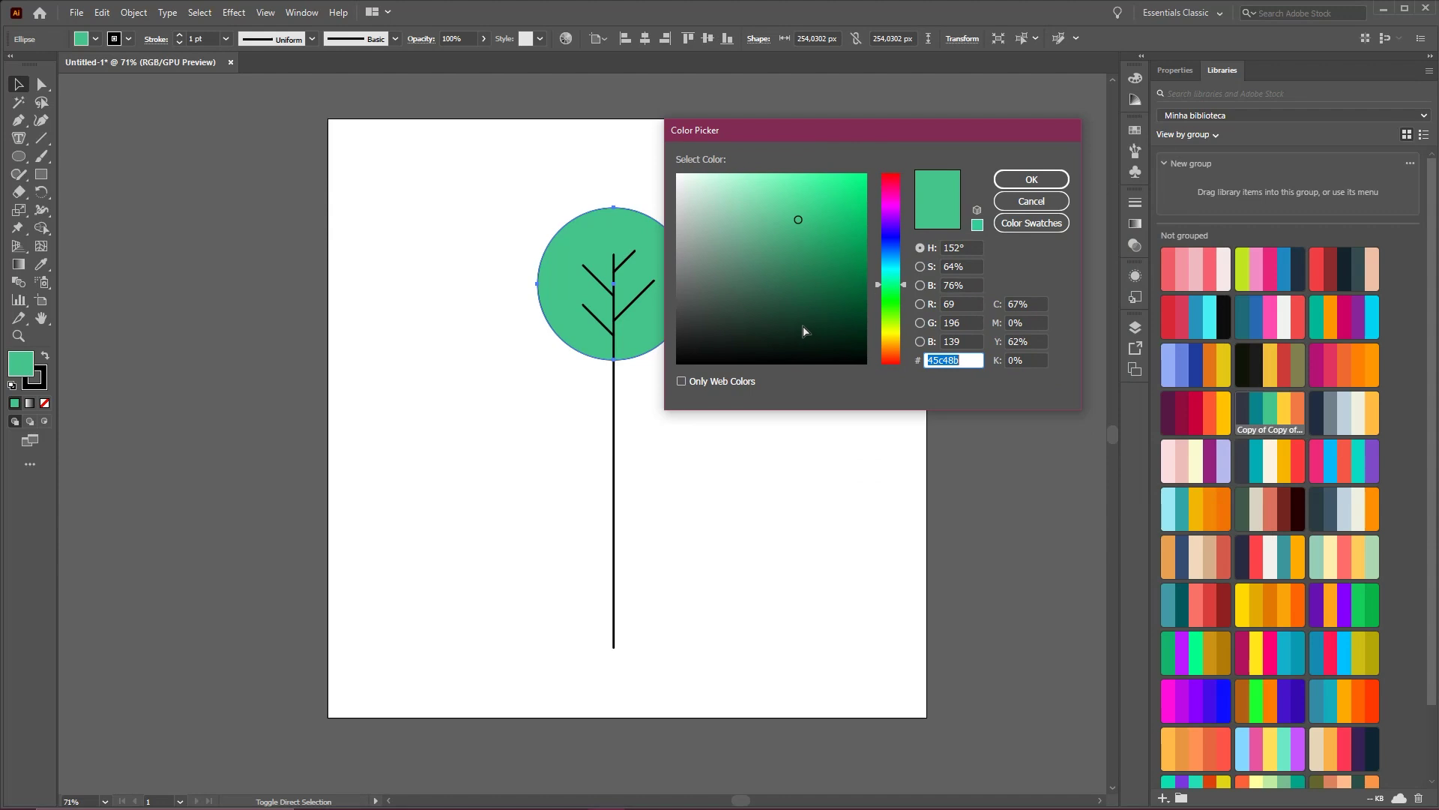
{"action": "mouse_move", "coordinate": [707, 563]}
{"action": "left_mouse_down"}
{"action": "mouse_move", "coordinate": [797, 232]}
{"action": "mouse_move", "coordinate": [884, 193]}
{"action": "mouse_move", "coordinate": [874, 359]}
{"action": "mouse_move", "coordinate": [840, 264]}
{"action": "left_mouse_up"}
{"action": "mouse_move", "coordinate": [827, 214]}
{"action": "left_mouse_down"}
{"action": "mouse_move", "coordinate": [785, 269]}
{"action": "mouse_move", "coordinate": [780, 254]}
{"action": "mouse_move", "coordinate": [927, 372]}
{"action": "left_mouse_up"}
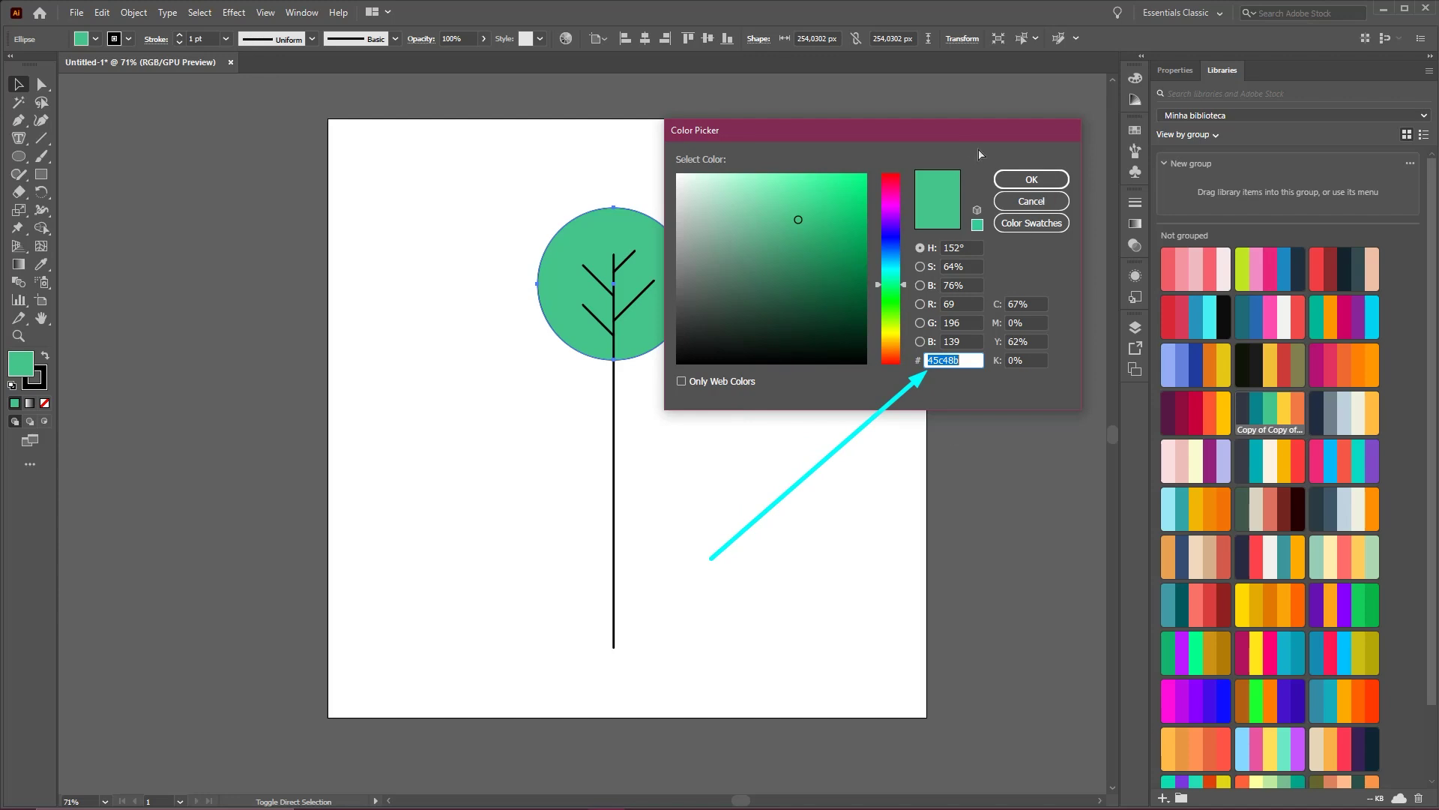
{"action": "left_click", "coordinate": [1032, 179]}
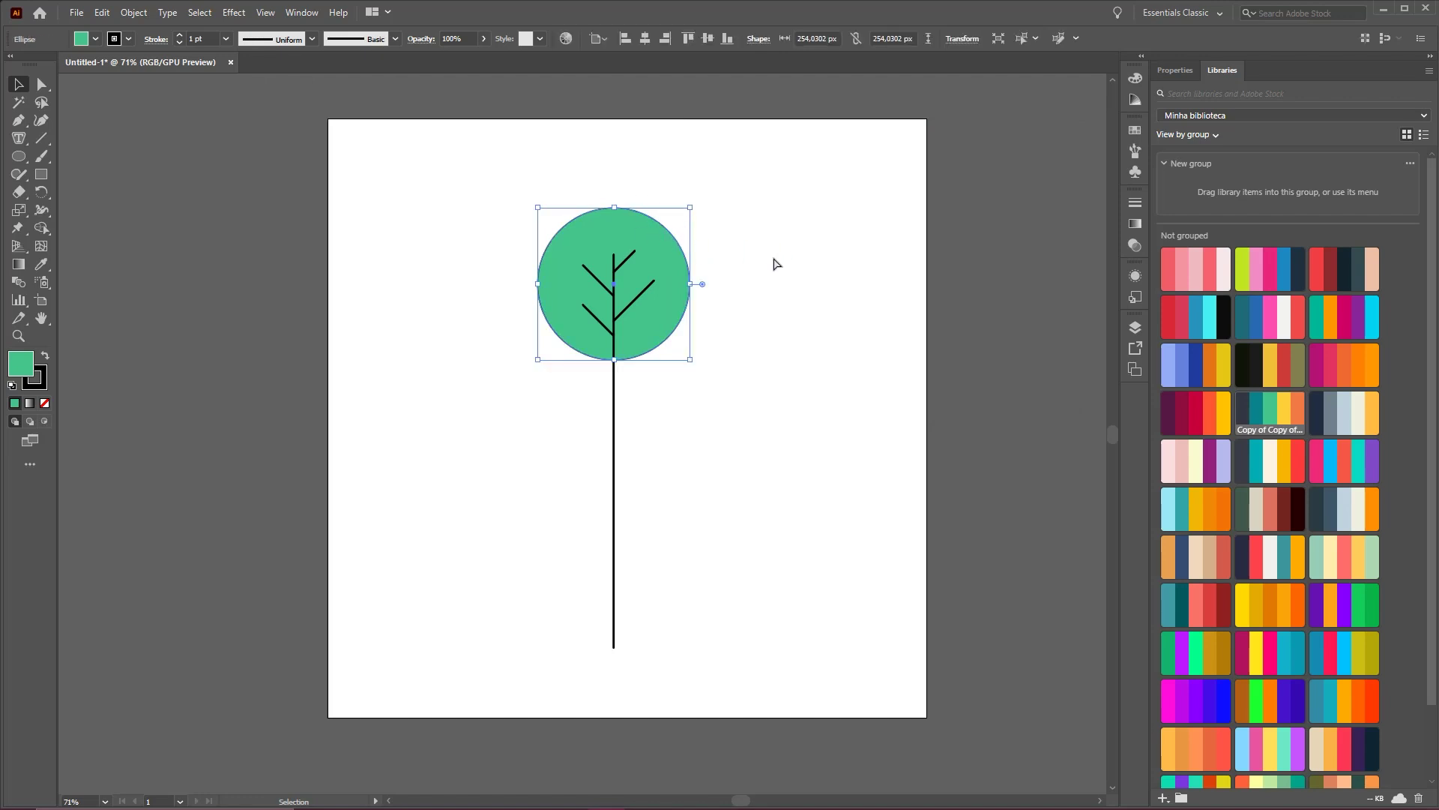
- Remove the stroke from the green circle around the branches, keeping its fill
{"action": "key", "text": "z"}
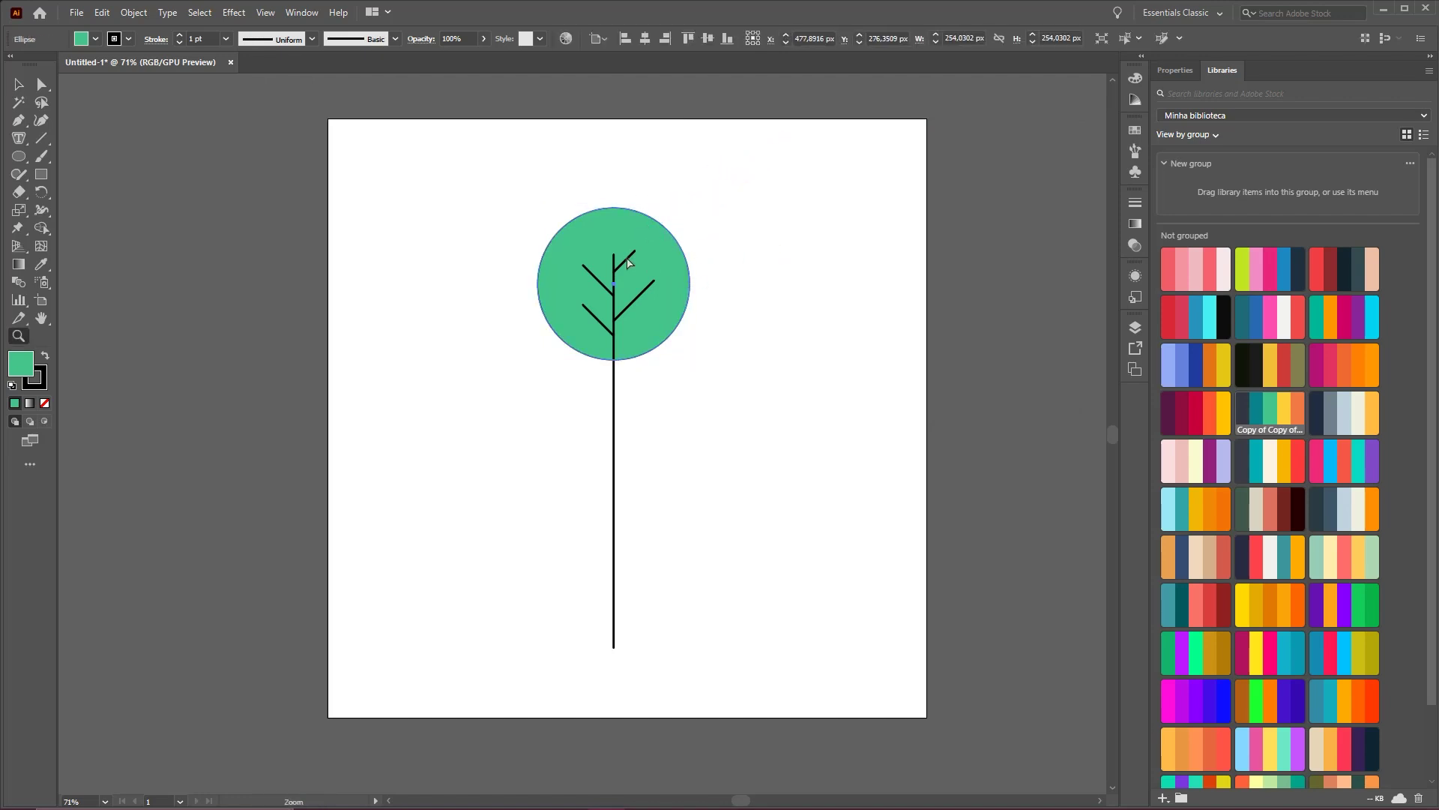
{"action": "left_click", "coordinate": [628, 262]}
{"action": "key", "text": "v"}
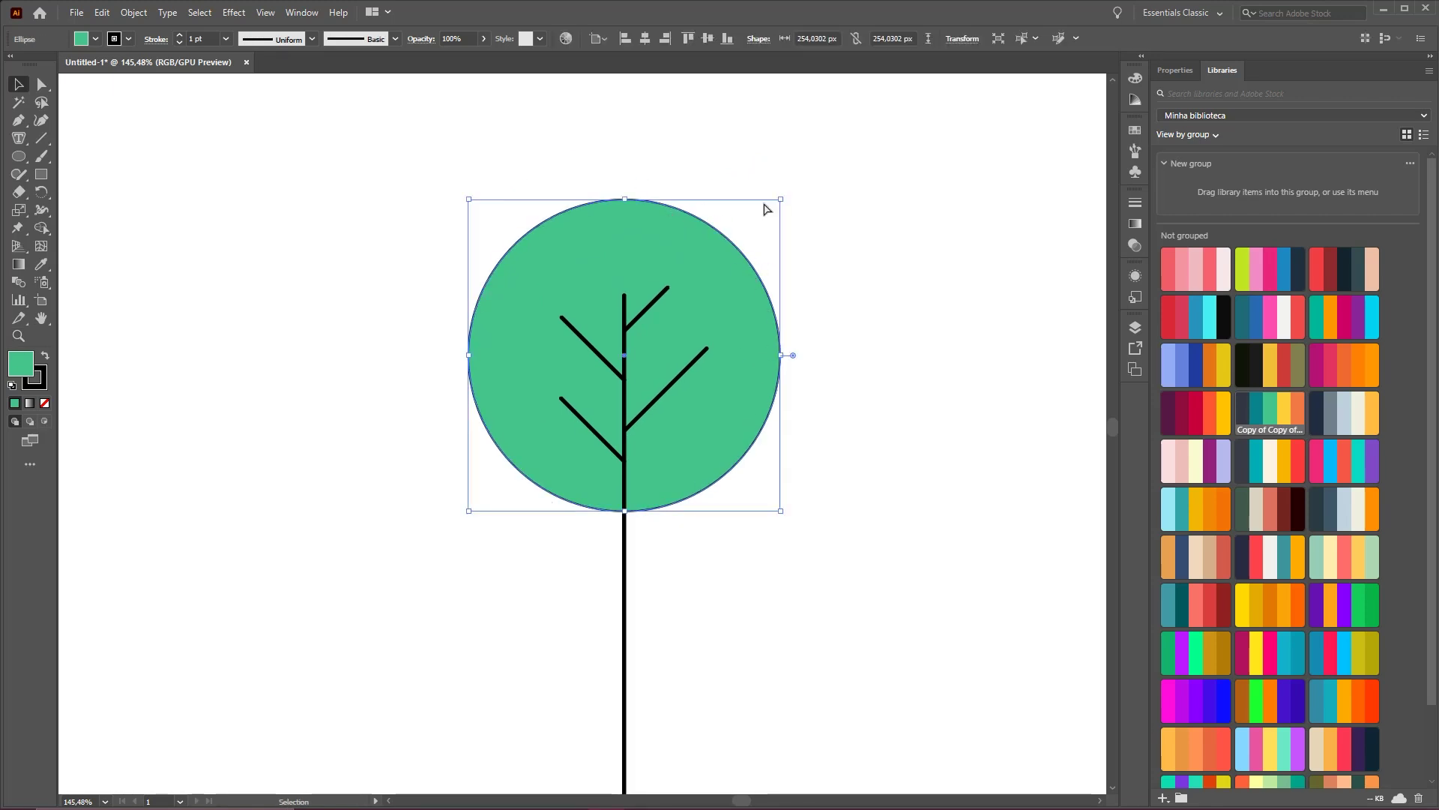
{"action": "left_click", "coordinate": [800, 236]}
{"action": "left_click", "coordinate": [612, 276]}
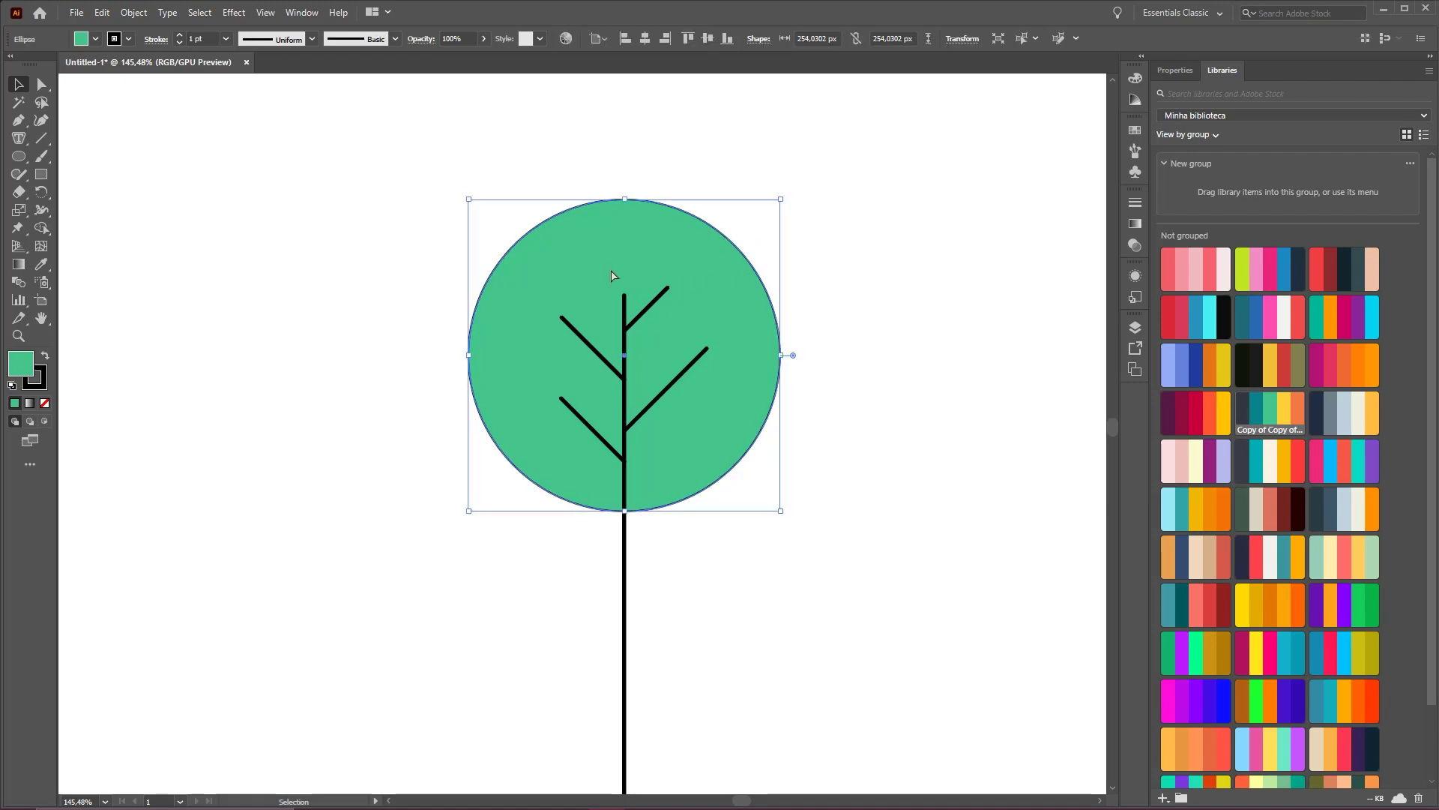
{"action": "left_click", "coordinate": [347, 324]}
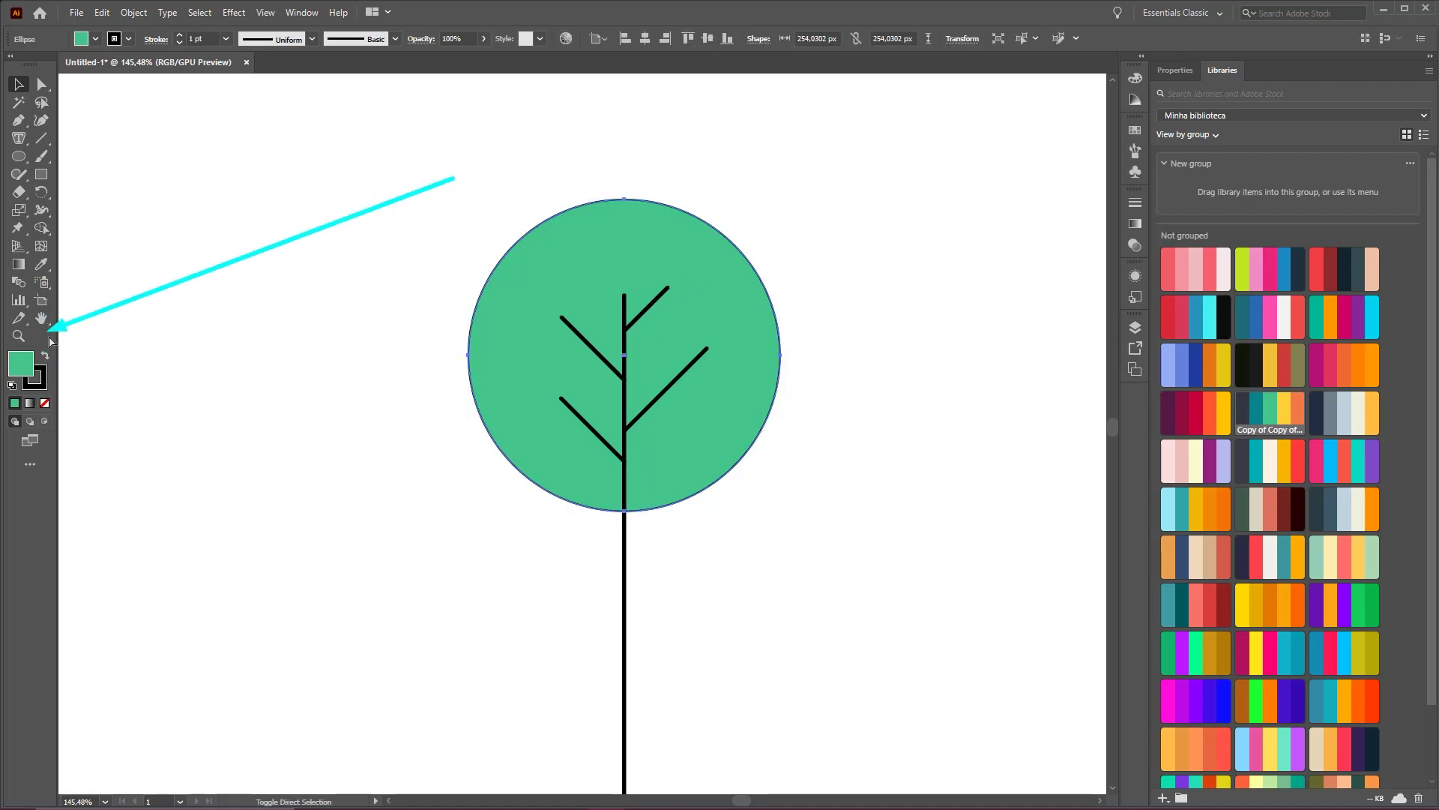
{"action": "left_click", "coordinate": [37, 384]}
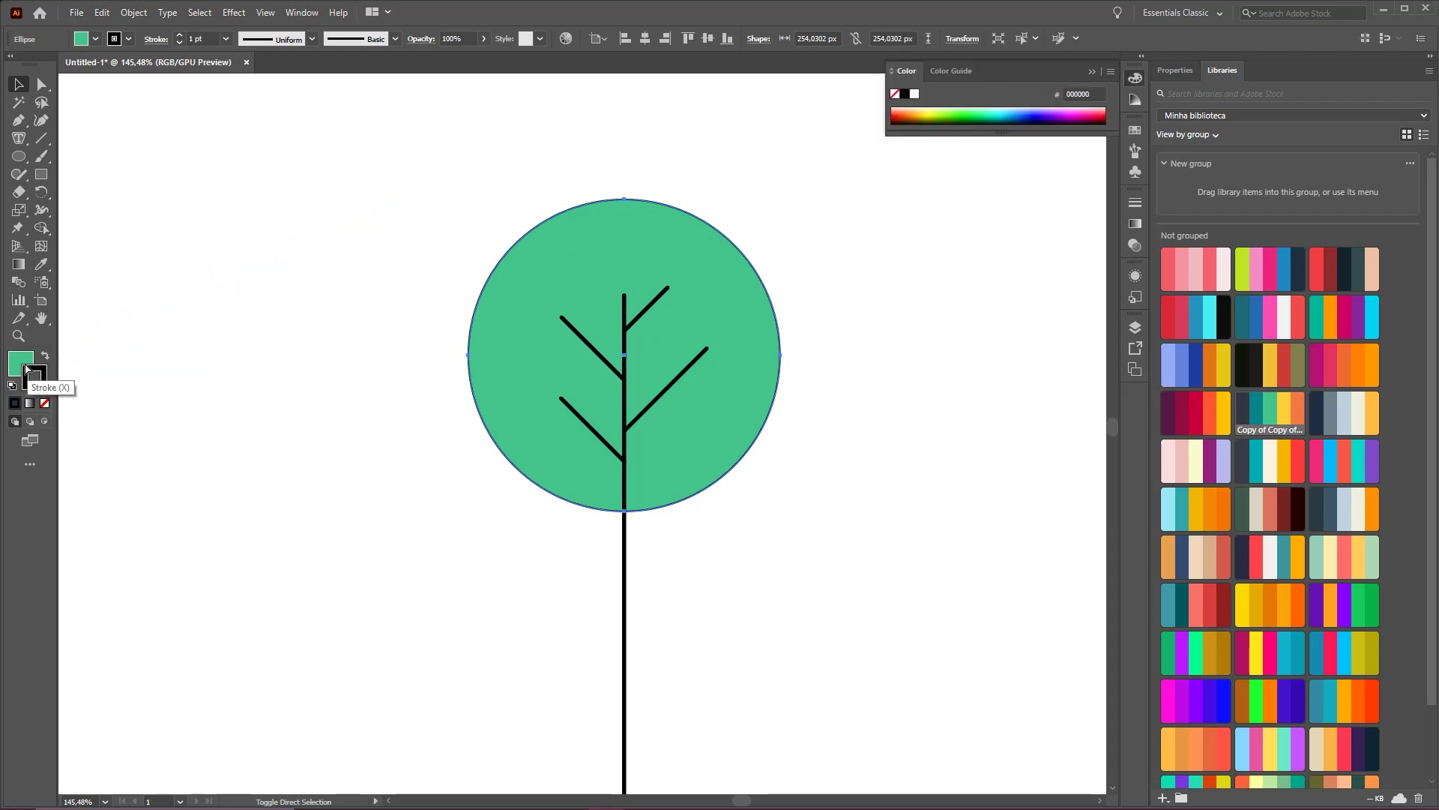
{"action": "left_click", "coordinate": [18, 362]}
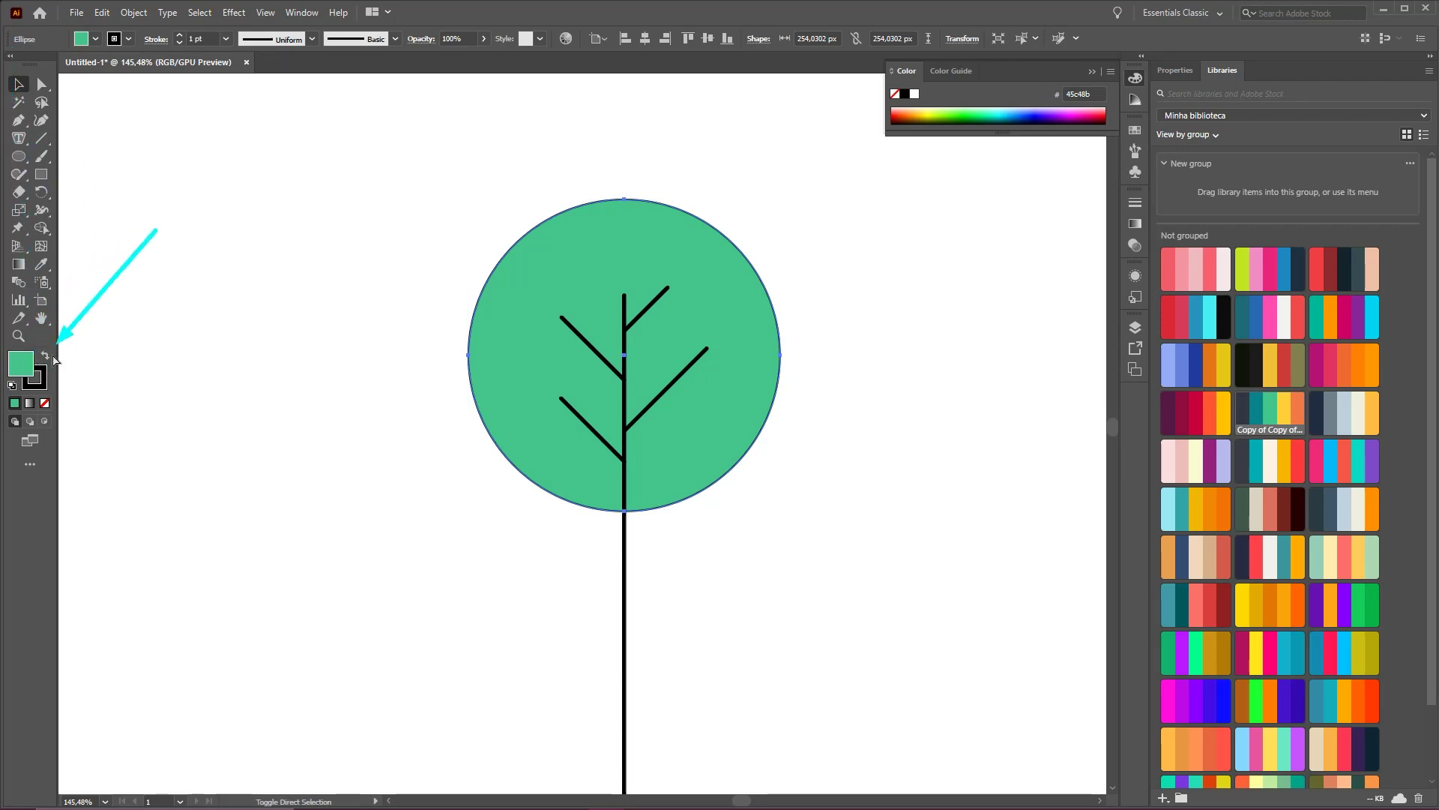
{"action": "left_click", "coordinate": [41, 385]}
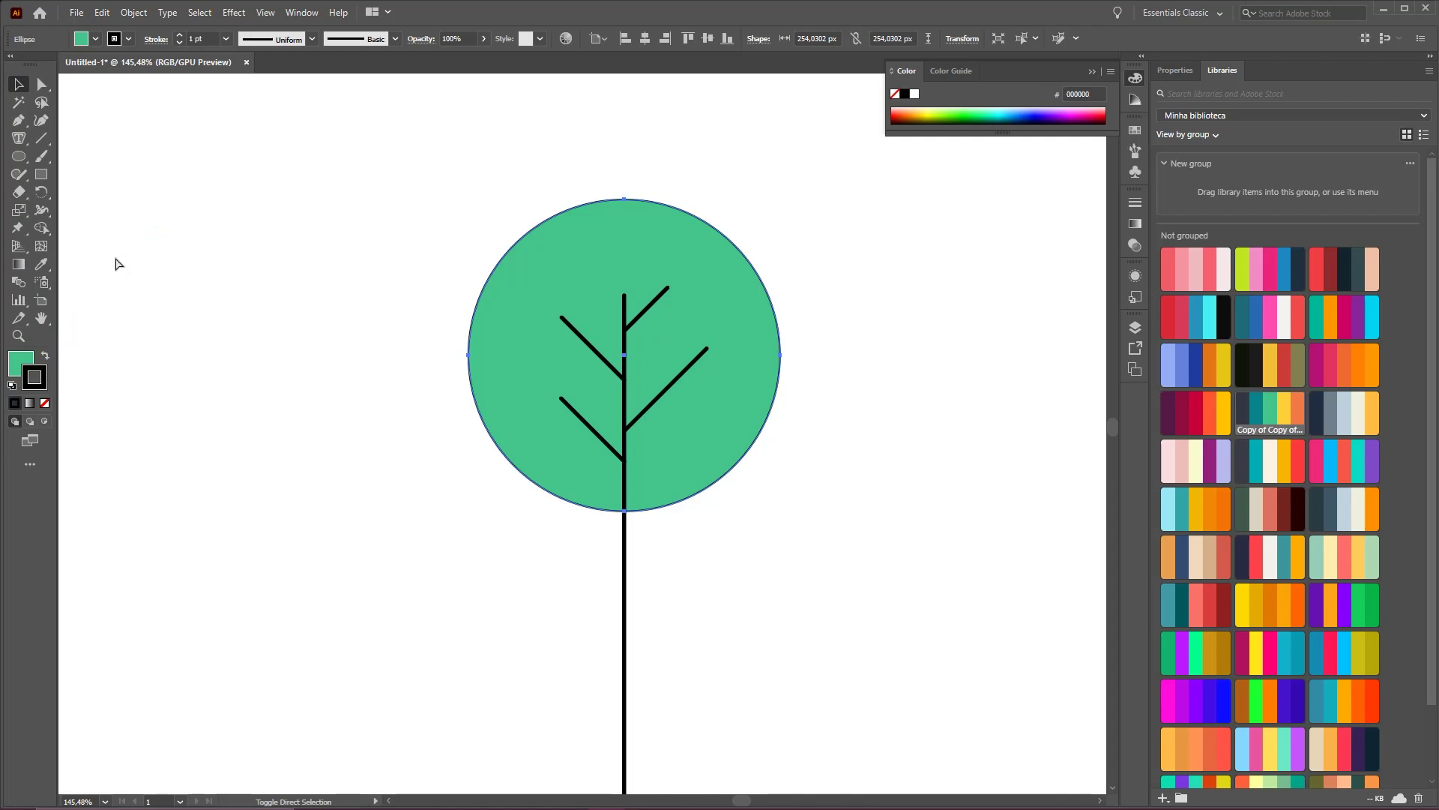
{"action": "left_click", "coordinate": [44, 402]}
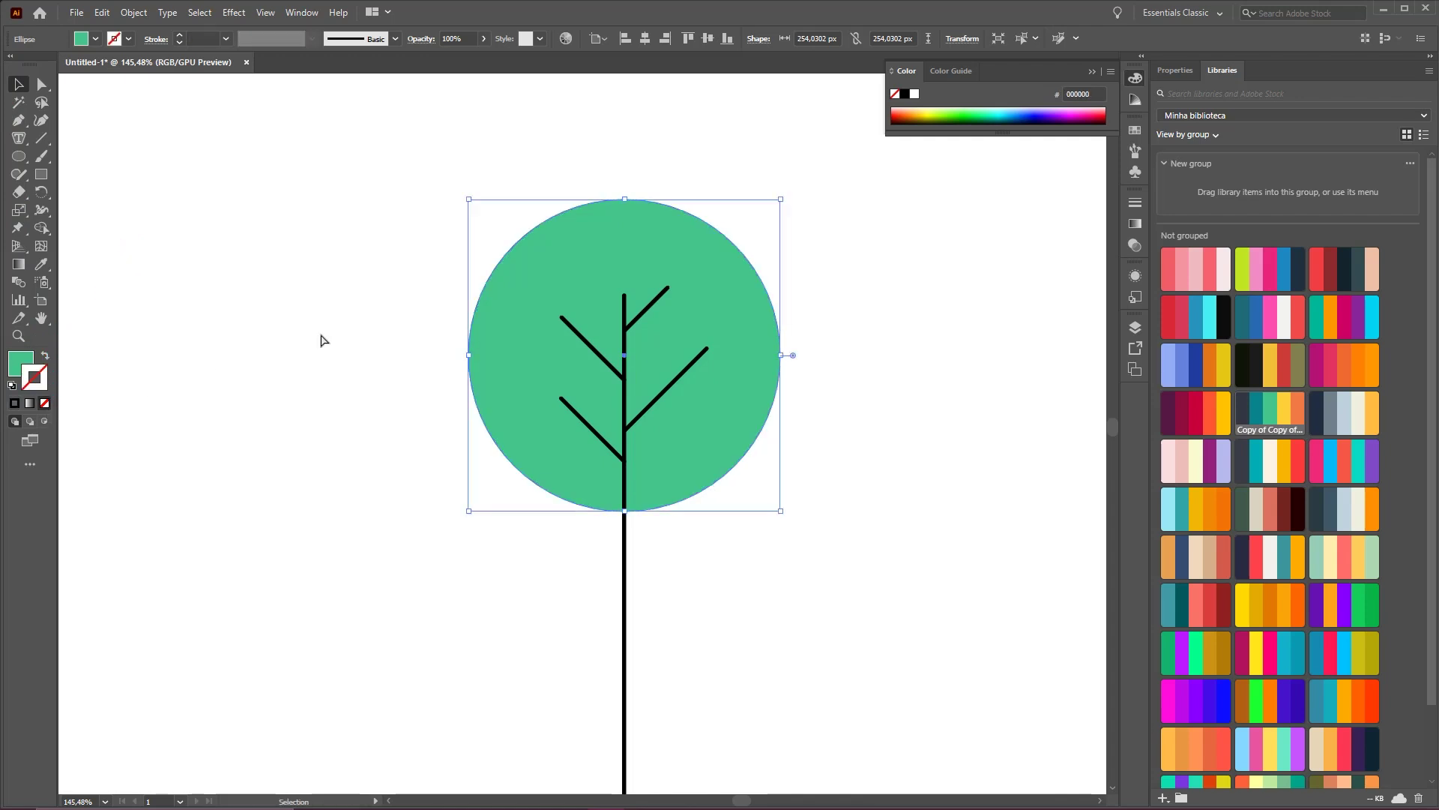
{"action": "left_click", "coordinate": [374, 353]}
- Select the stem and branch lines without the circle and colour their stroke teal #06858c from the saved library theme
{"action": "scroll", "coordinate": [748, 330], "scroll_direction": "down", "scroll_amount": 3}
{"action": "left_click_drag", "start_coordinate": [711, 383], "coordinate": [661, 348]}
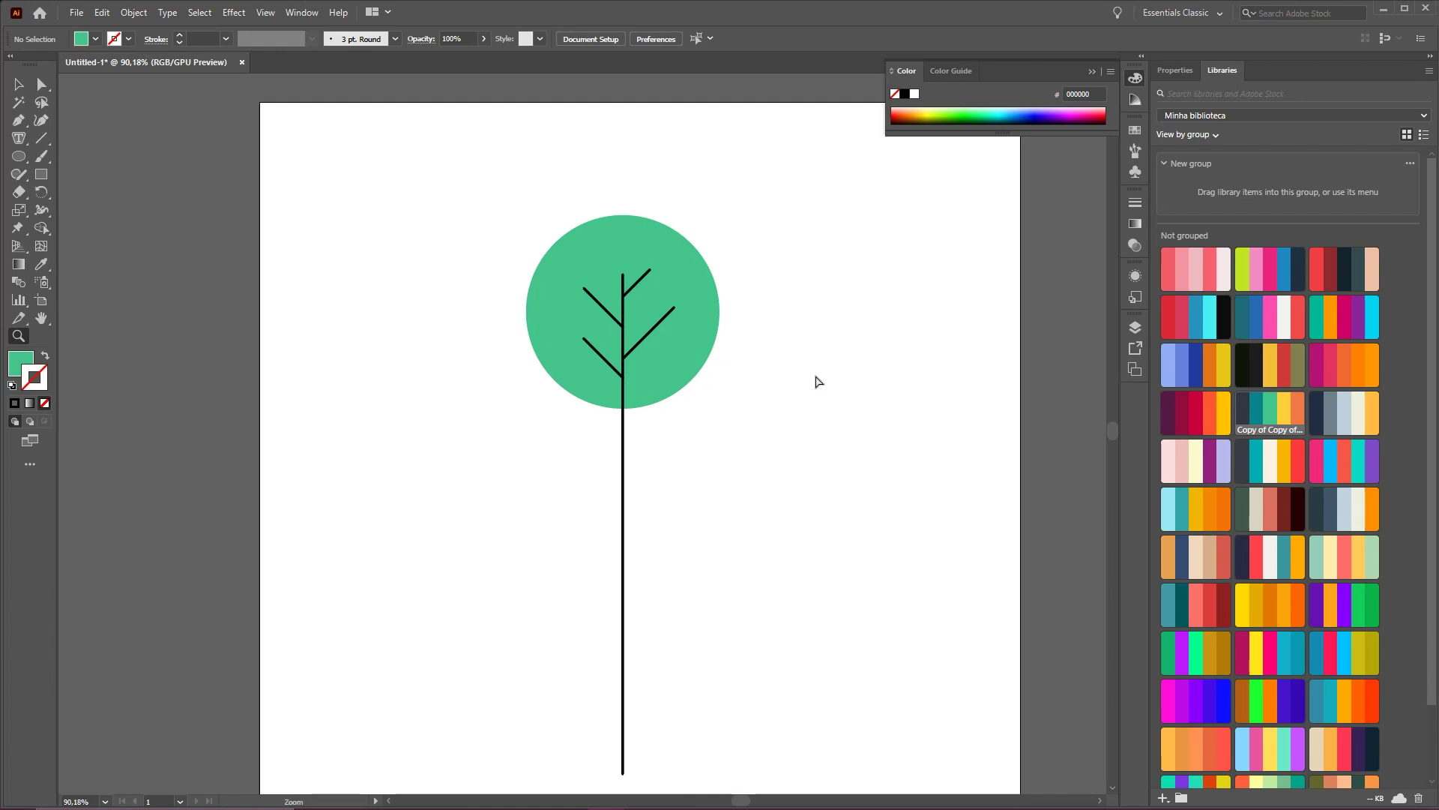
{"action": "scroll", "coordinate": [760, 360], "scroll_direction": "down", "scroll_amount": 1}
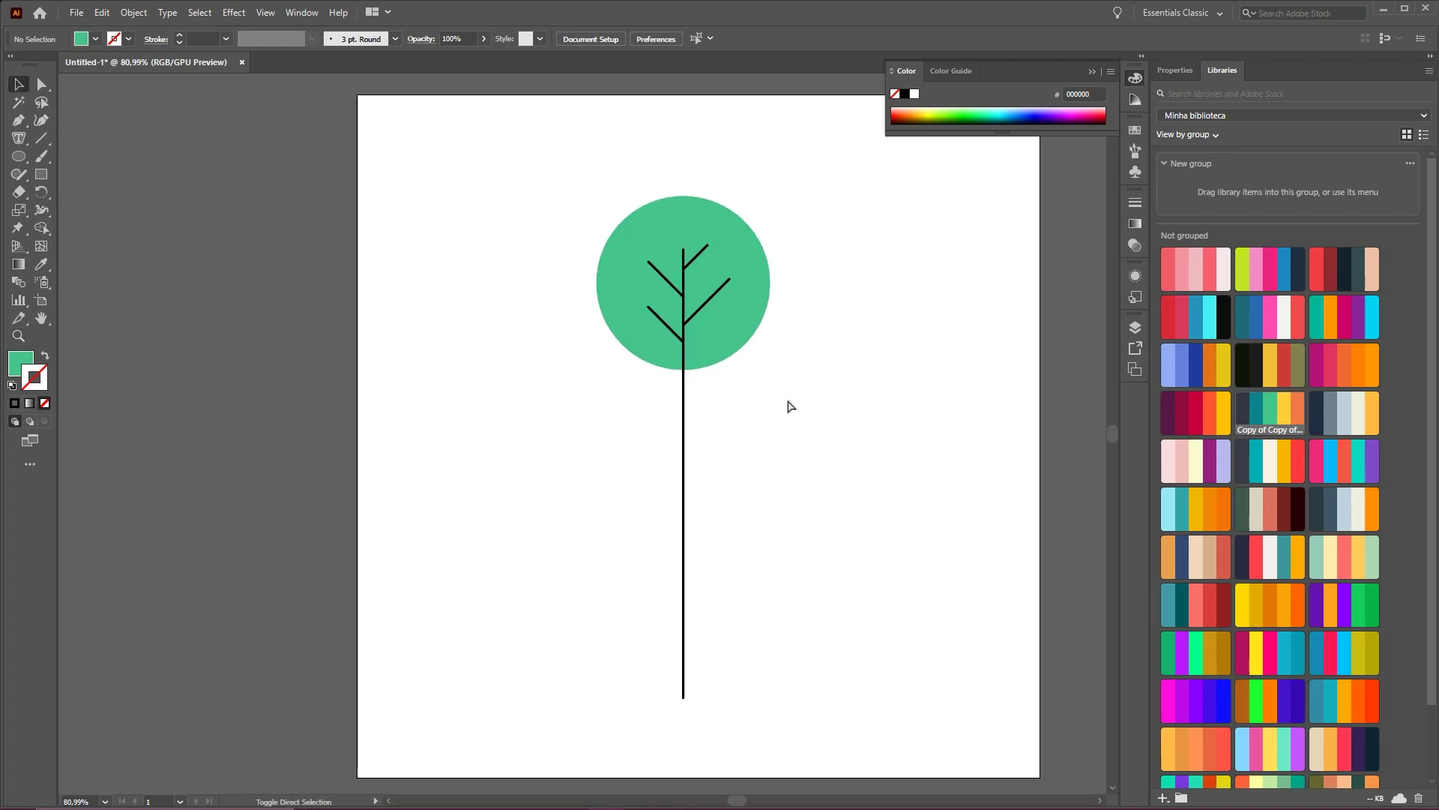
{"action": "mouse_move", "coordinate": [707, 363]}
{"action": "left_mouse_down"}
{"action": "mouse_move", "coordinate": [694, 258]}
{"action": "mouse_move", "coordinate": [682, 553]}
{"action": "mouse_move", "coordinate": [733, 305]}
{"action": "mouse_move", "coordinate": [670, 315]}
{"action": "mouse_move", "coordinate": [690, 316]}
{"action": "left_mouse_up"}
{"action": "scroll", "coordinate": [814, 360], "scroll_direction": "right", "scroll_amount": 1}
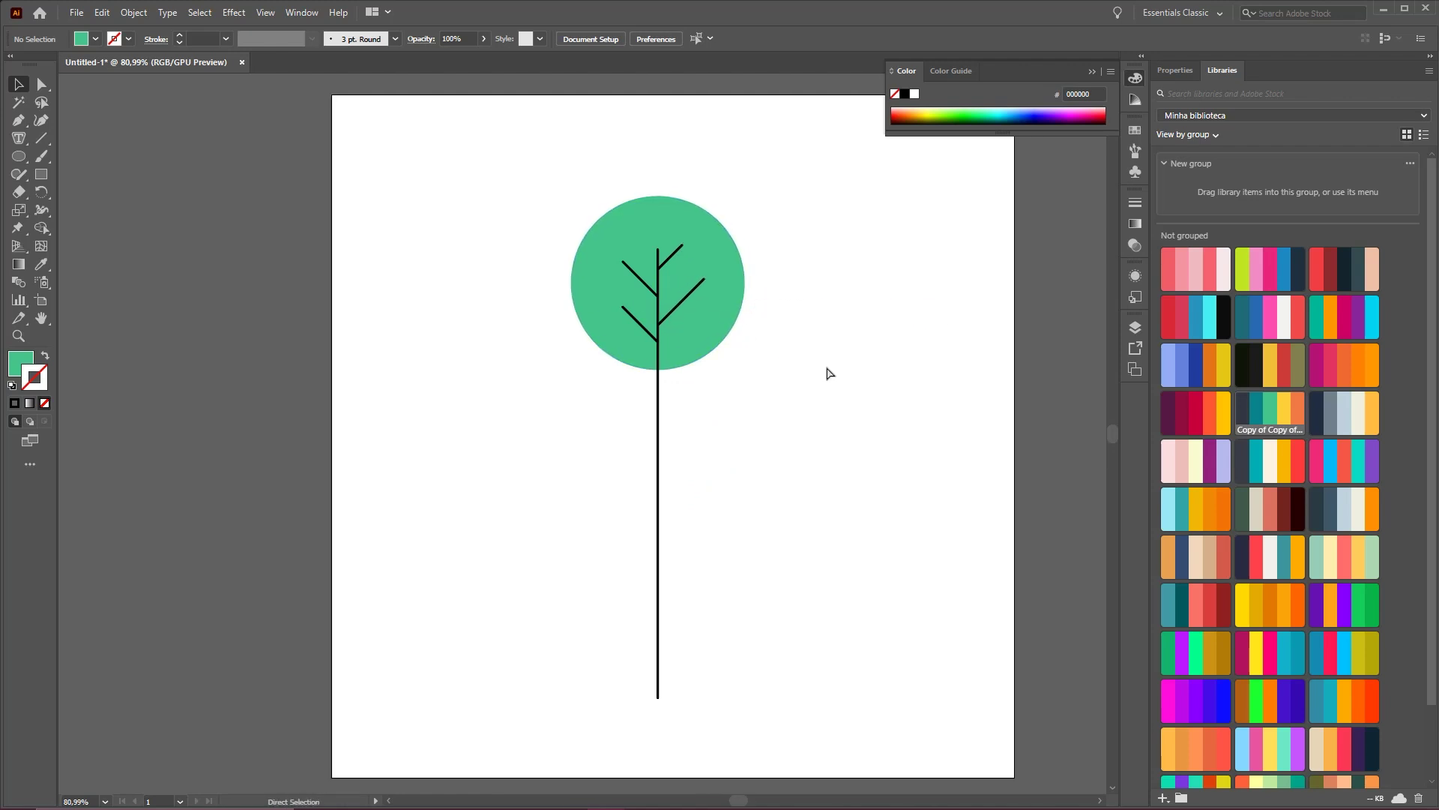
{"action": "key", "text": "ctrl+a"}
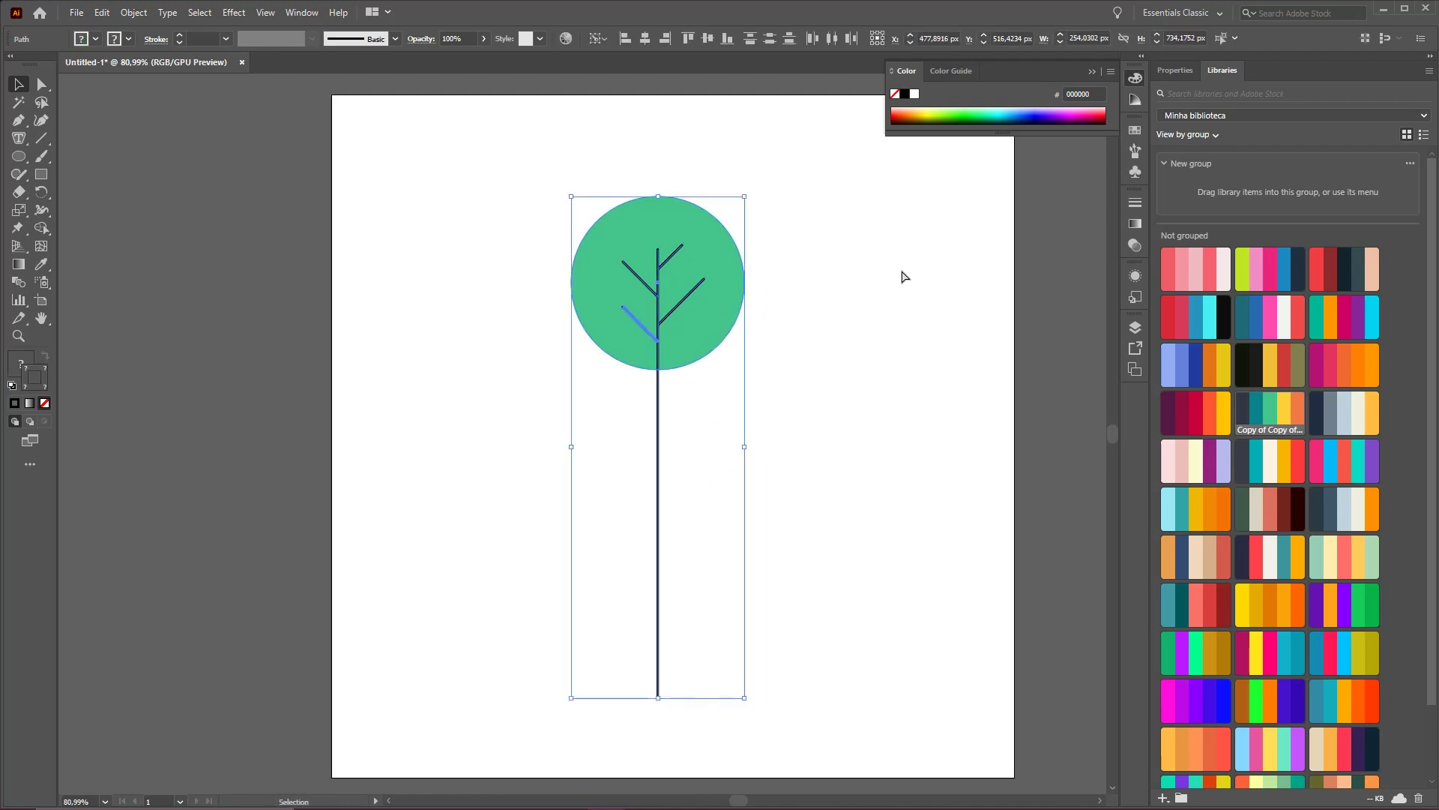
{"action": "key", "text": "ctrl"}
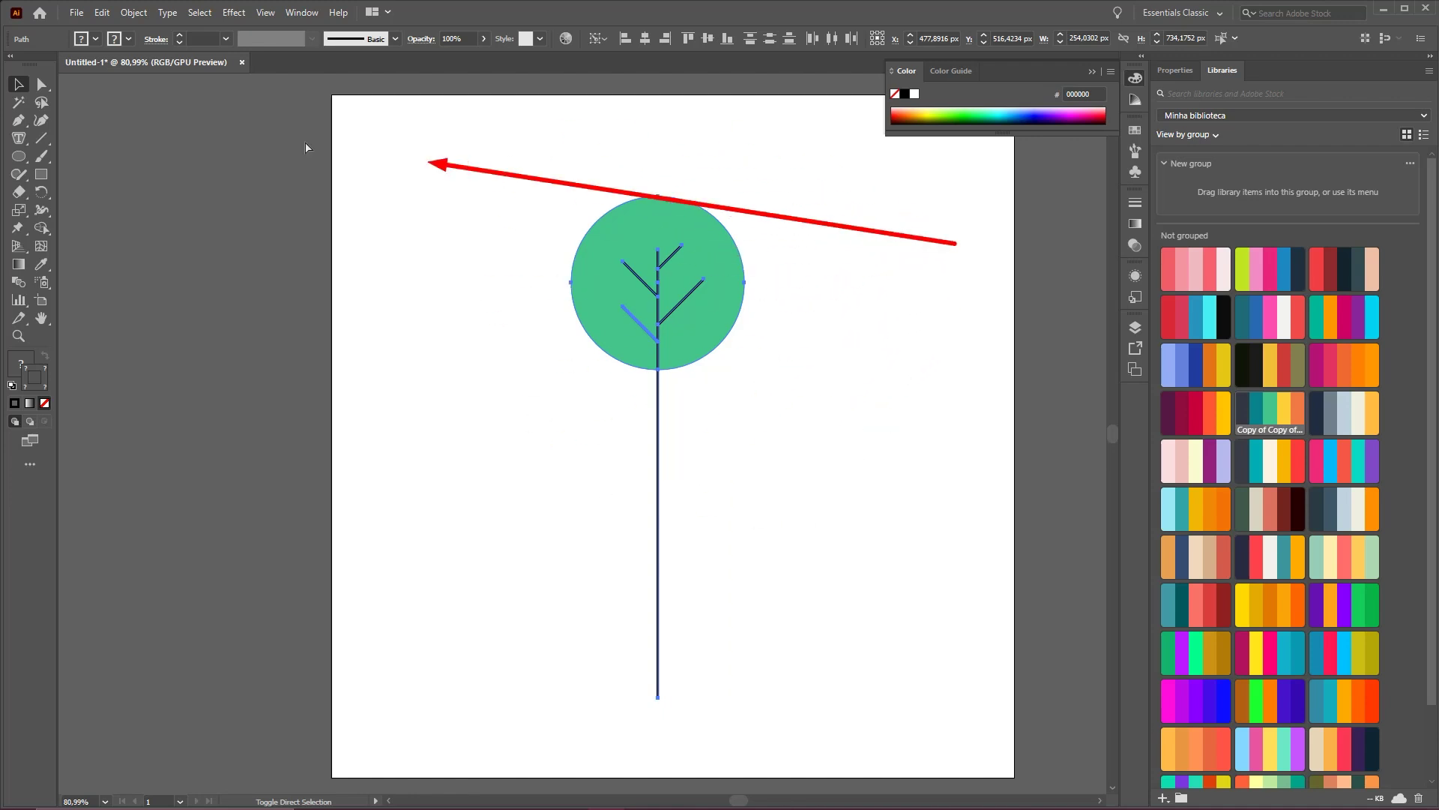
{"action": "left_click", "coordinate": [19, 85]}
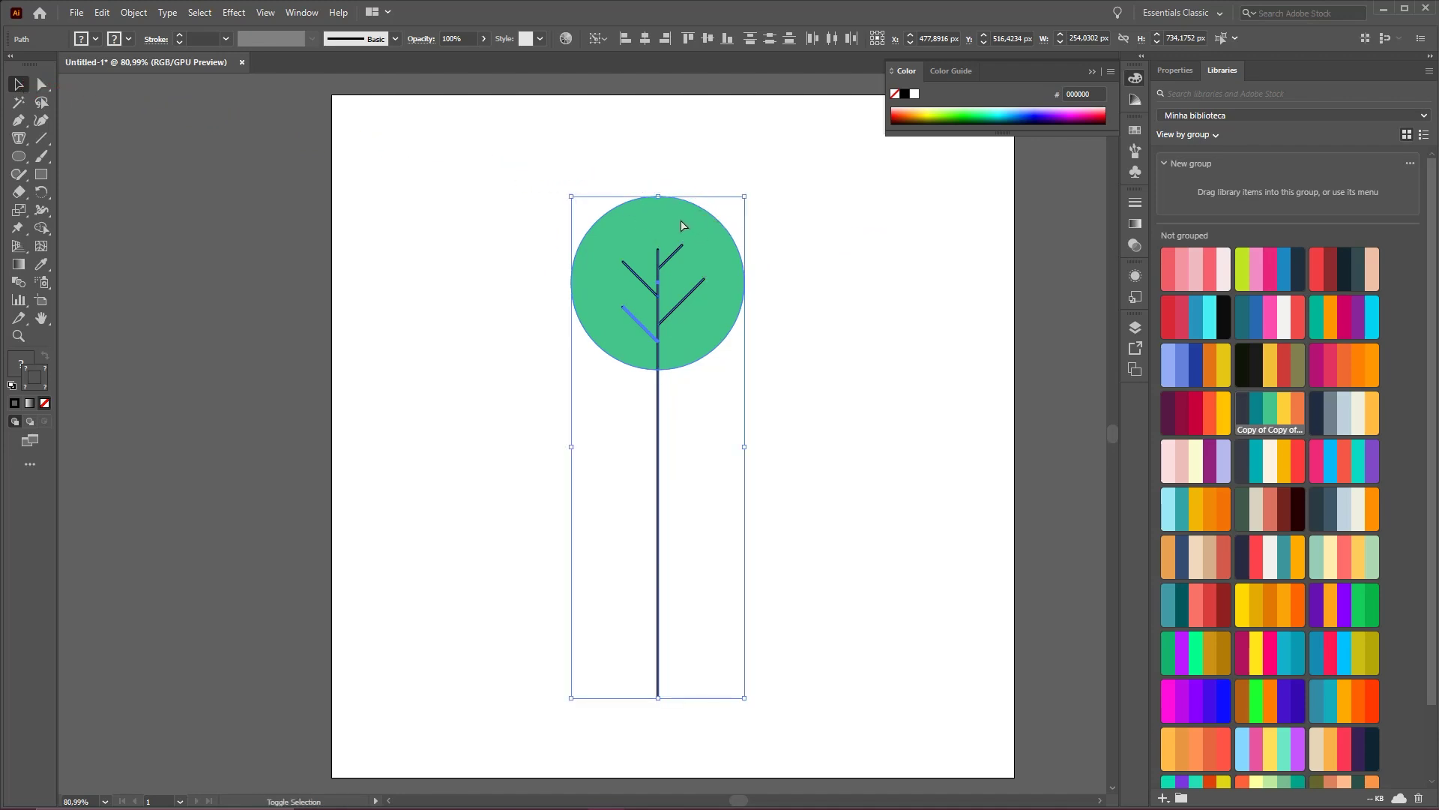
{"action": "left_click", "coordinate": [688, 222], "text": "shift"}
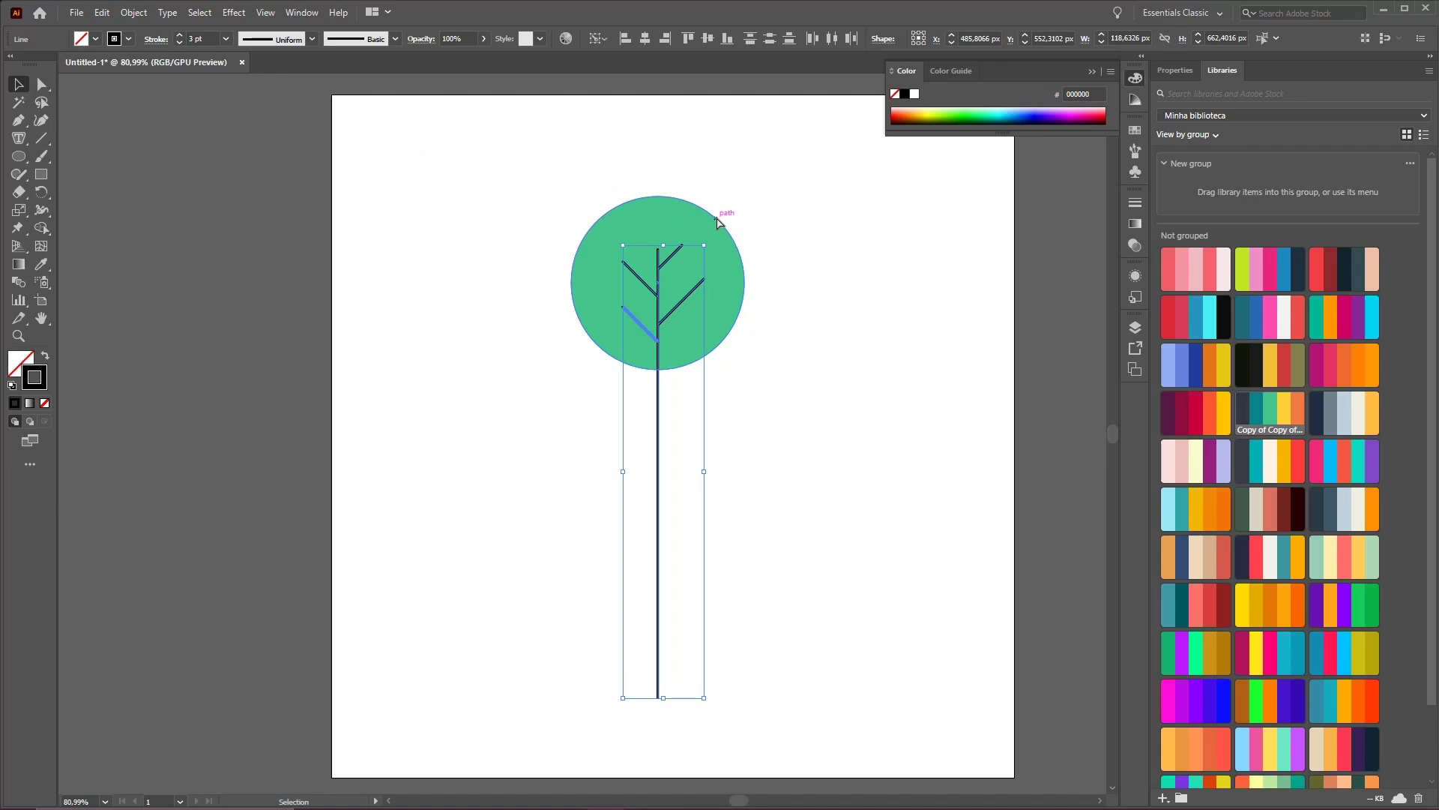
{"action": "key", "text": "ctrl"}
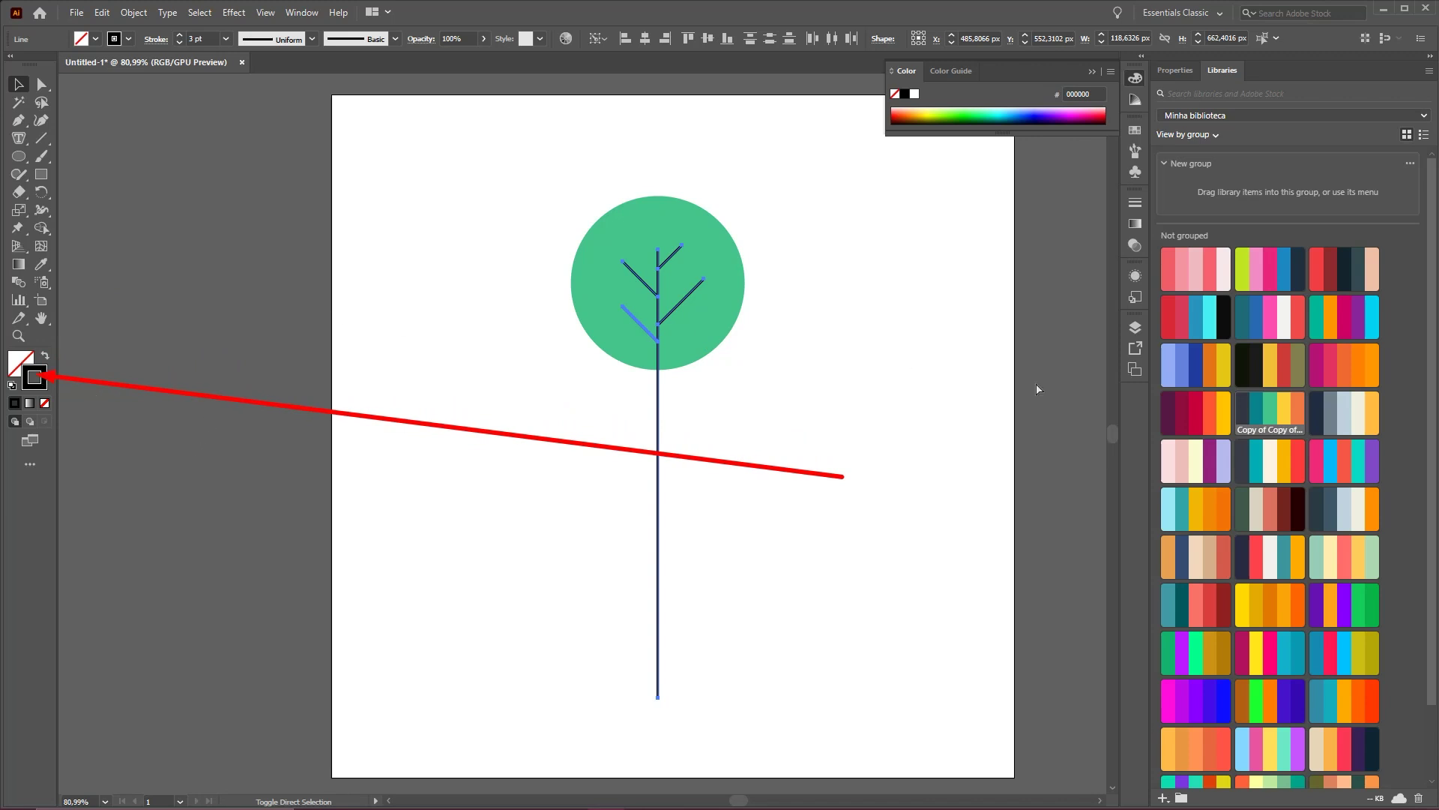
{"action": "left_click", "coordinate": [1262, 431]}
{"action": "left_click", "coordinate": [918, 347]}
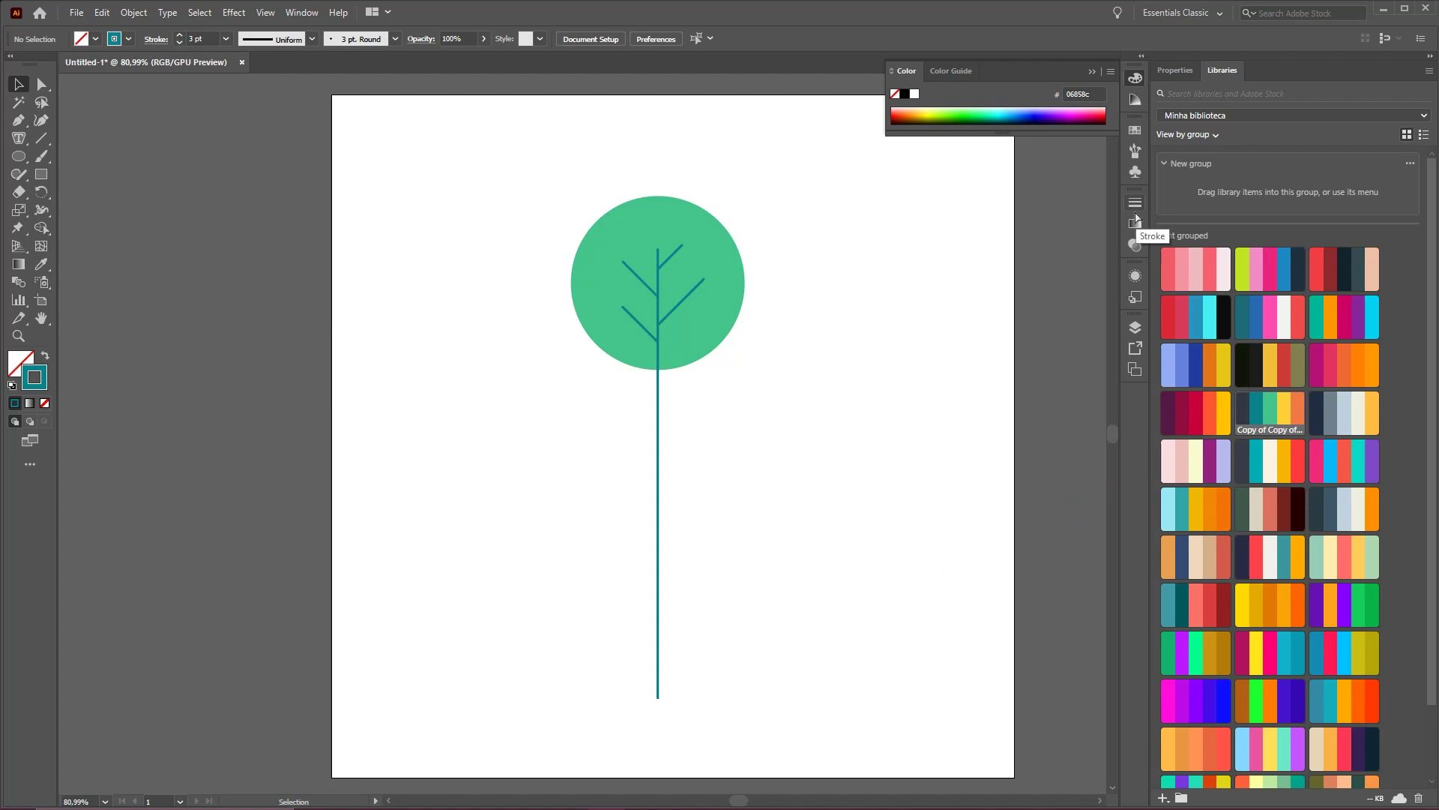
- Select only the stem and branch lines, examine their stroke's hex code in the Color Picker and close it with the colour kept
{"action": "left_click_drag", "start_coordinate": [785, 456], "coordinate": [577, 192]}
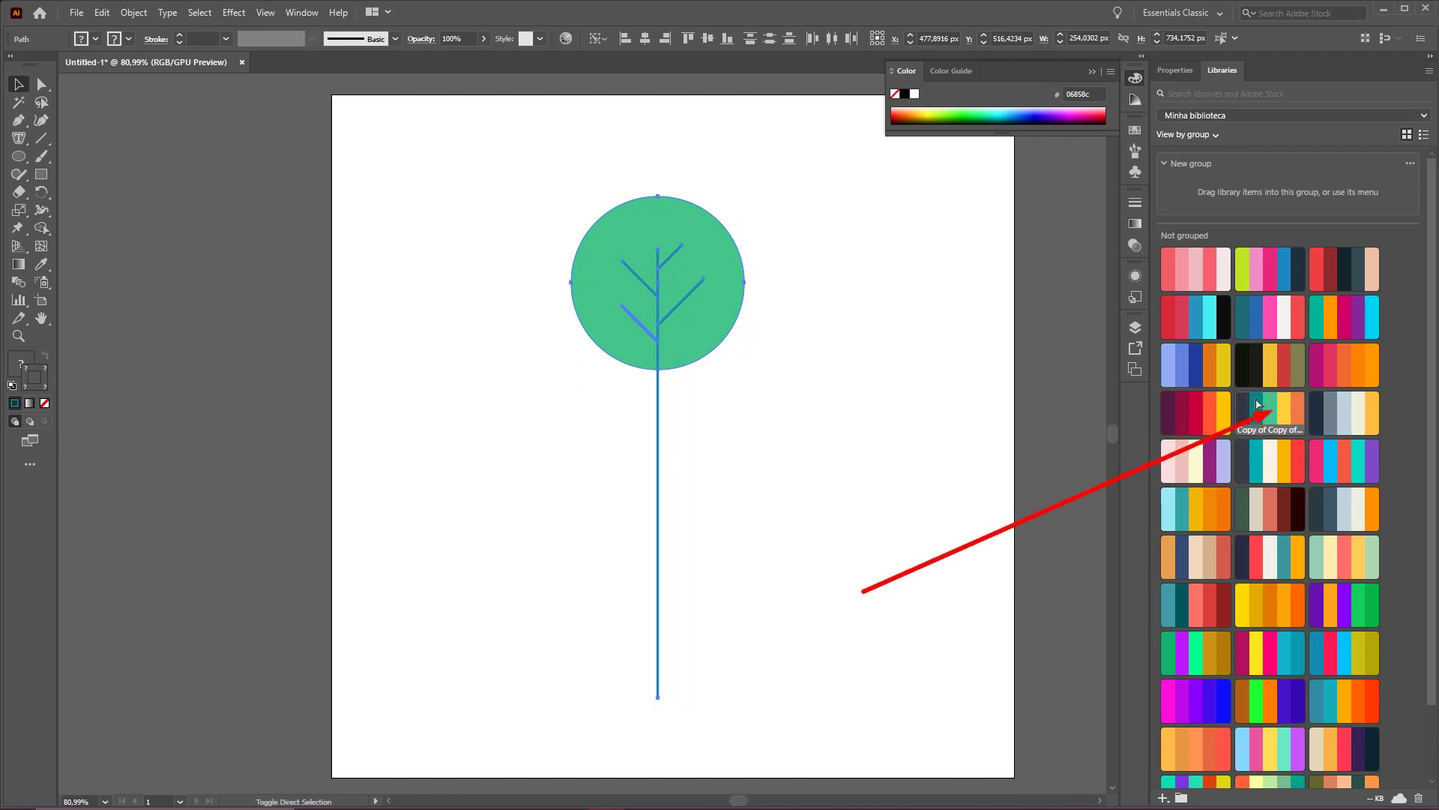
{"action": "left_click", "coordinate": [721, 314], "text": "shift"}
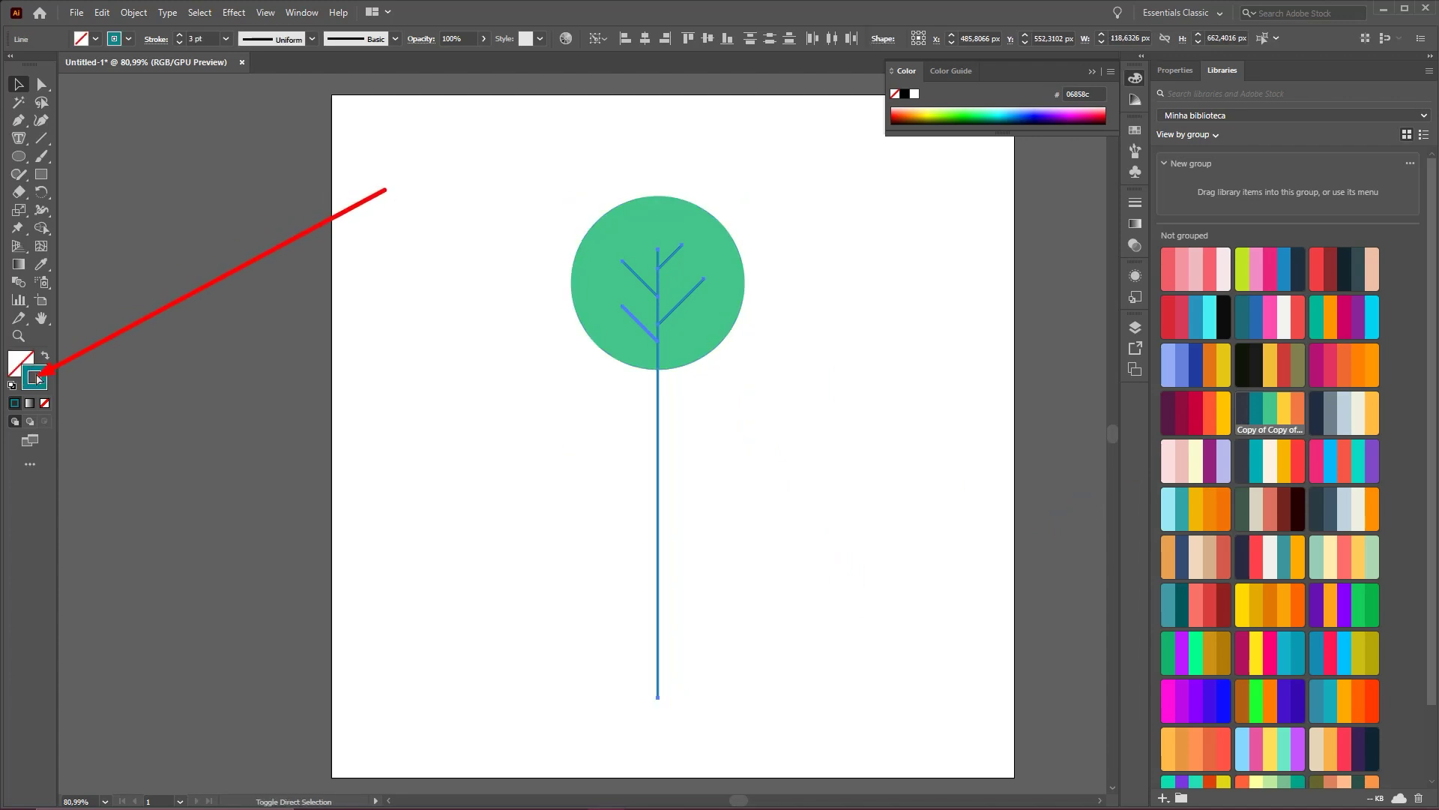
{"action": "double_click", "coordinate": [41, 387]}
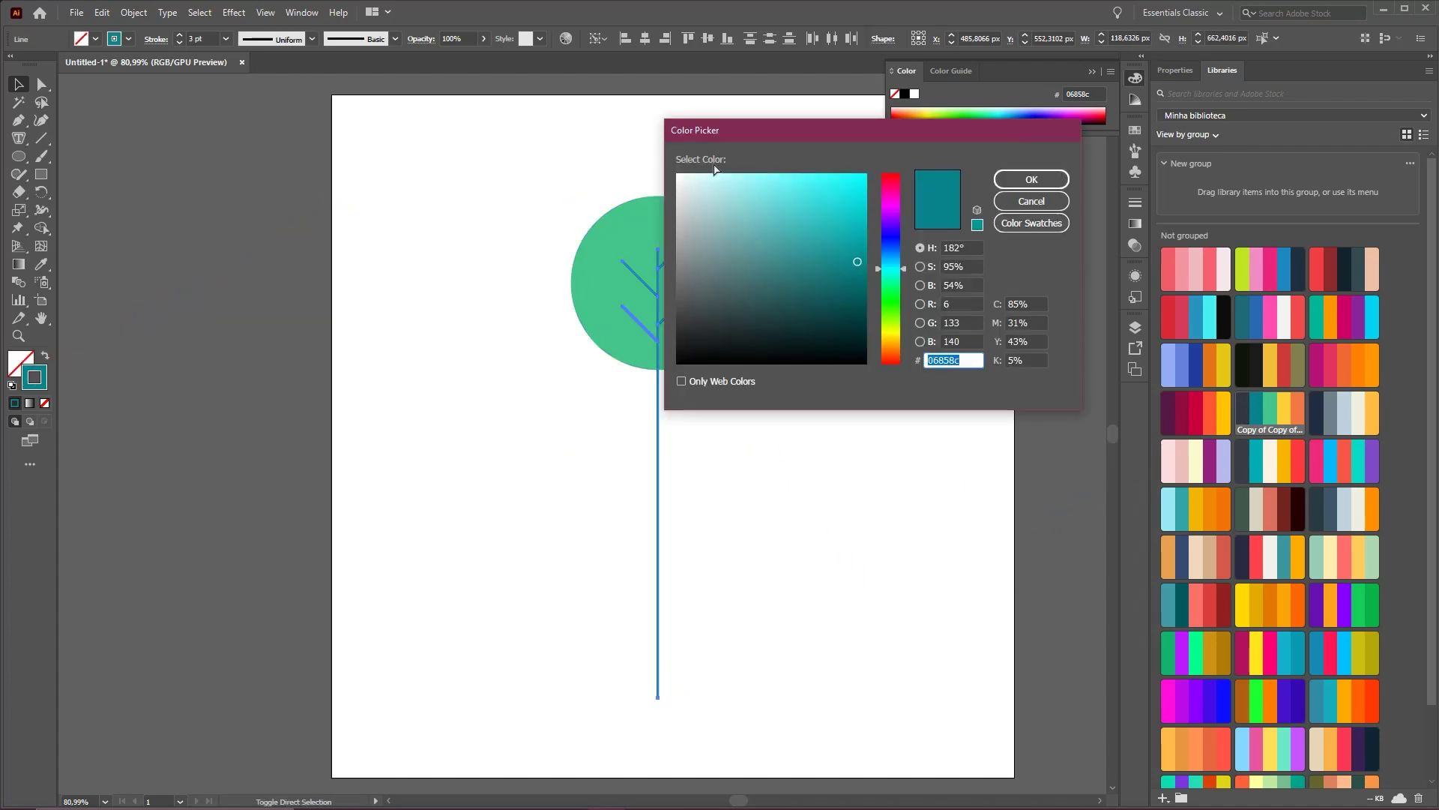
{"action": "left_click_drag", "start_coordinate": [779, 135], "coordinate": [845, 196]}
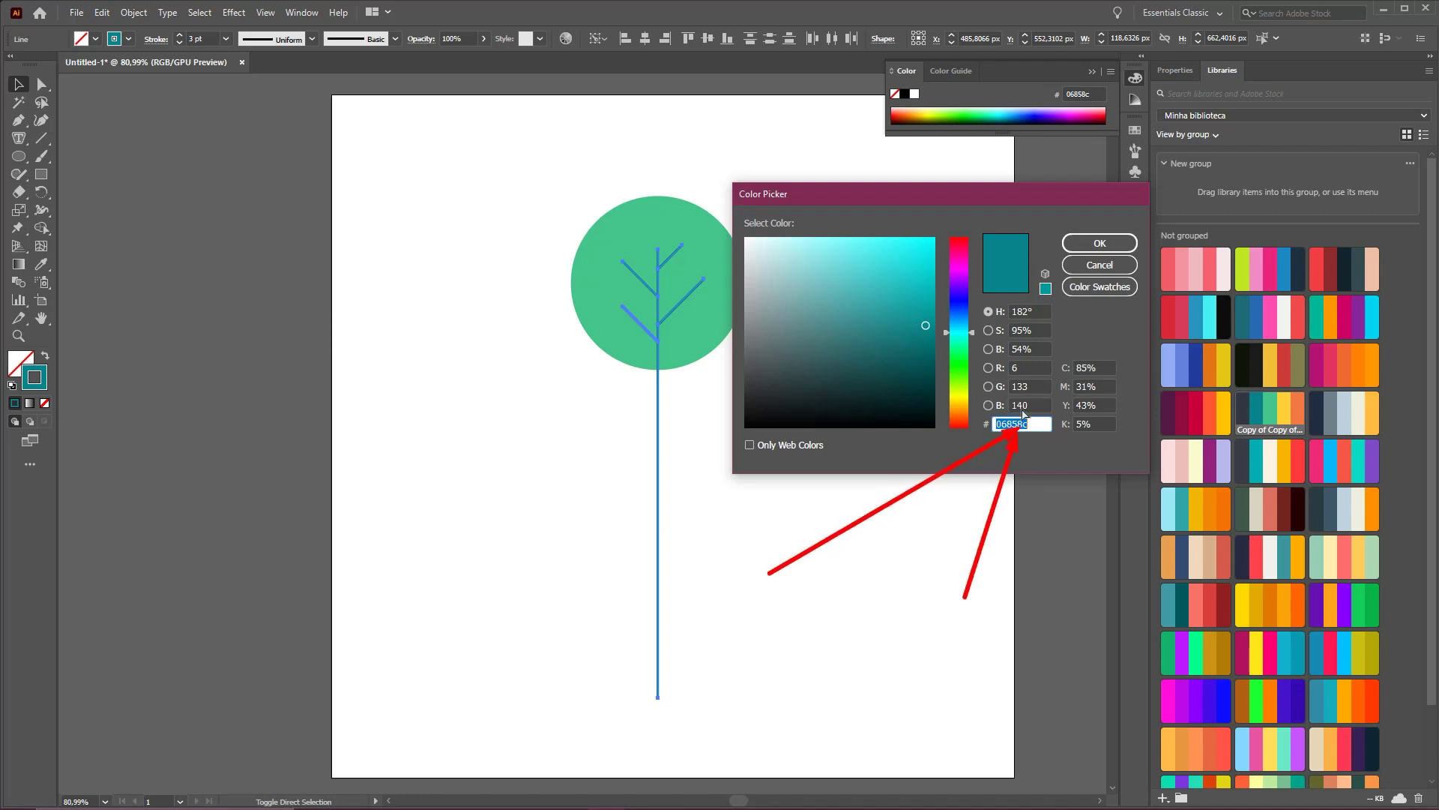
{"action": "left_click", "coordinate": [1099, 242]}
{"action": "left_click", "coordinate": [877, 412]}
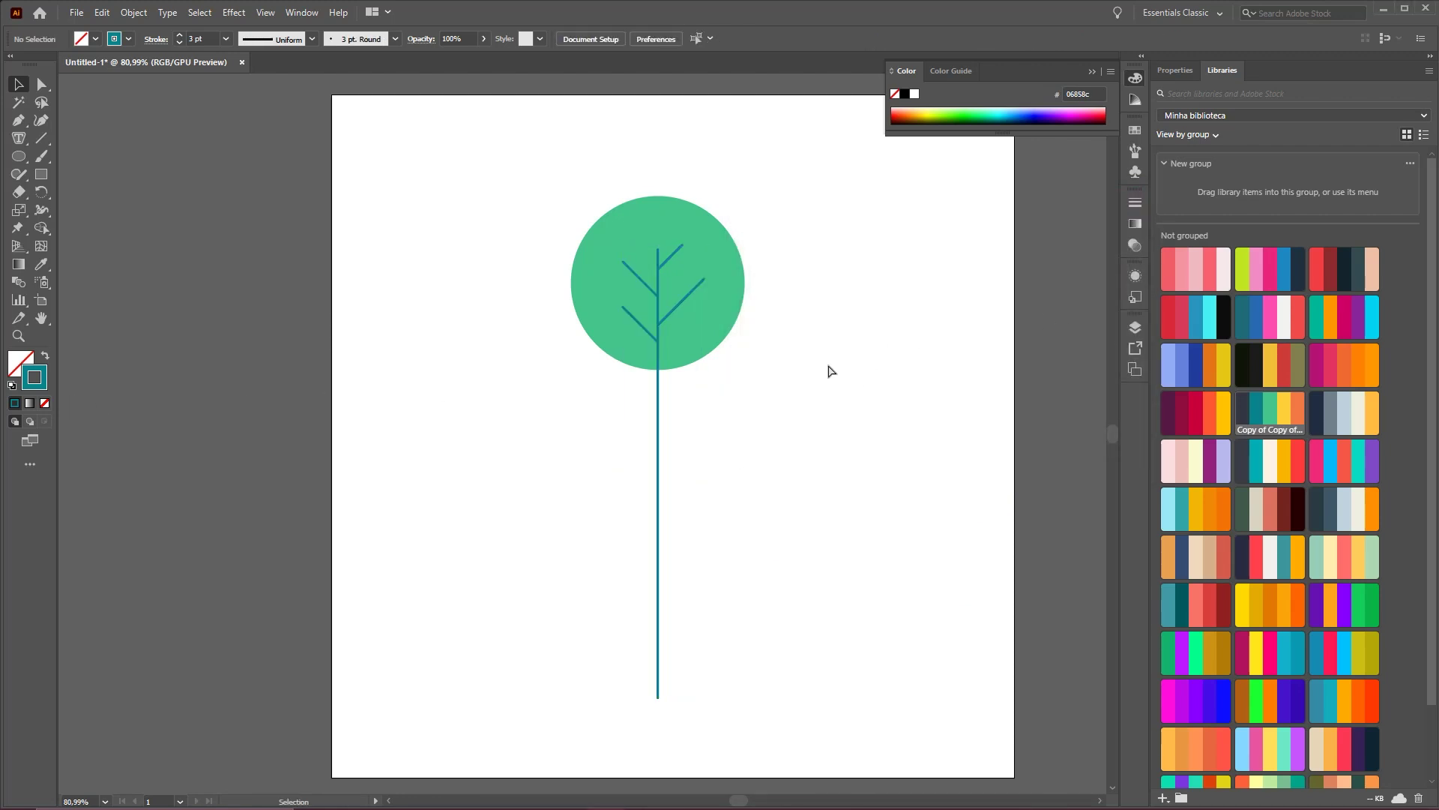
- Select the circle, stem and branches and group them into one object
{"action": "left_click_drag", "start_coordinate": [516, 174], "coordinate": [792, 567]}
{"action": "left_click_drag", "start_coordinate": [737, 394], "coordinate": [646, 407]}
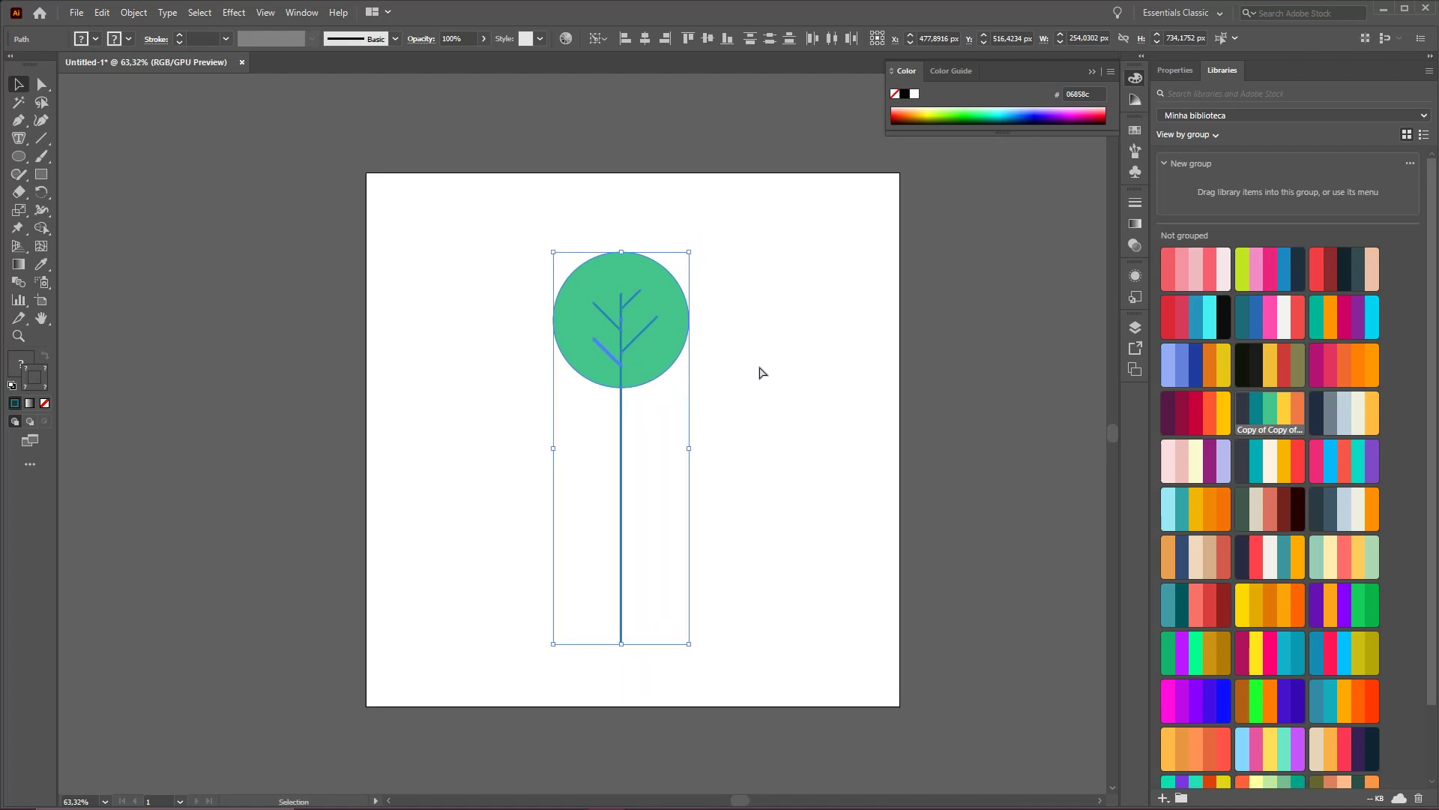
{"action": "left_click", "coordinate": [801, 351]}
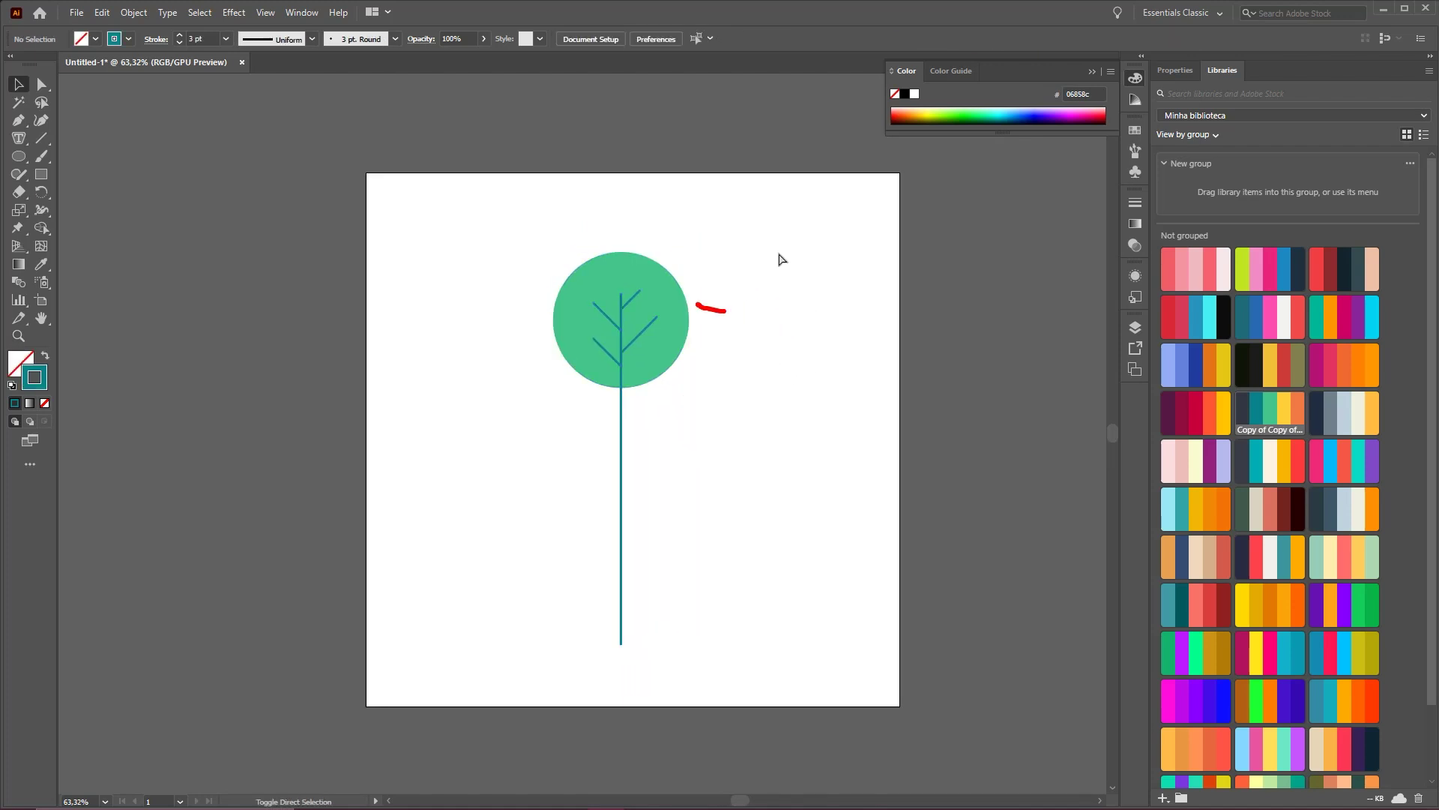
{"action": "mouse_move", "coordinate": [780, 255]}
{"action": "left_mouse_down"}
{"action": "mouse_move", "coordinate": [745, 310]}
{"action": "mouse_move", "coordinate": [686, 560]}
{"action": "left_mouse_up"}
{"action": "mouse_move", "coordinate": [626, 256]}
{"action": "left_mouse_down"}
{"action": "mouse_move", "coordinate": [591, 258]}
{"action": "mouse_move", "coordinate": [588, 436]}
{"action": "left_mouse_up"}
{"action": "mouse_move", "coordinate": [572, 218]}
{"action": "left_mouse_down"}
{"action": "mouse_move", "coordinate": [622, 213]}
{"action": "mouse_move", "coordinate": [789, 284]}
{"action": "left_mouse_up"}
{"action": "key", "text": "ctrl"}
{"action": "key", "text": "a"}
{"action": "key", "text": "v"}
{"action": "key", "text": "ctrl+a"}
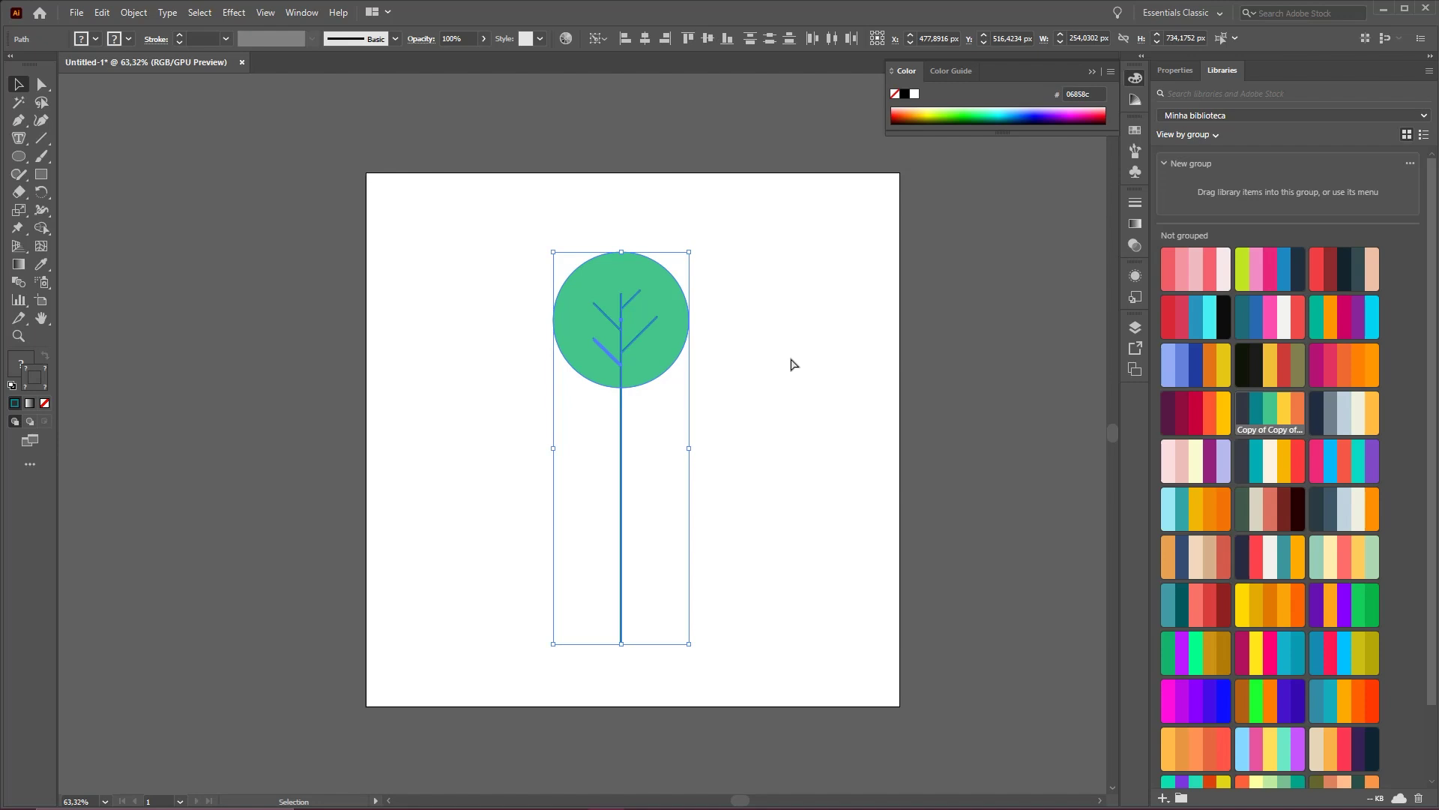
{"action": "key", "text": "a"}
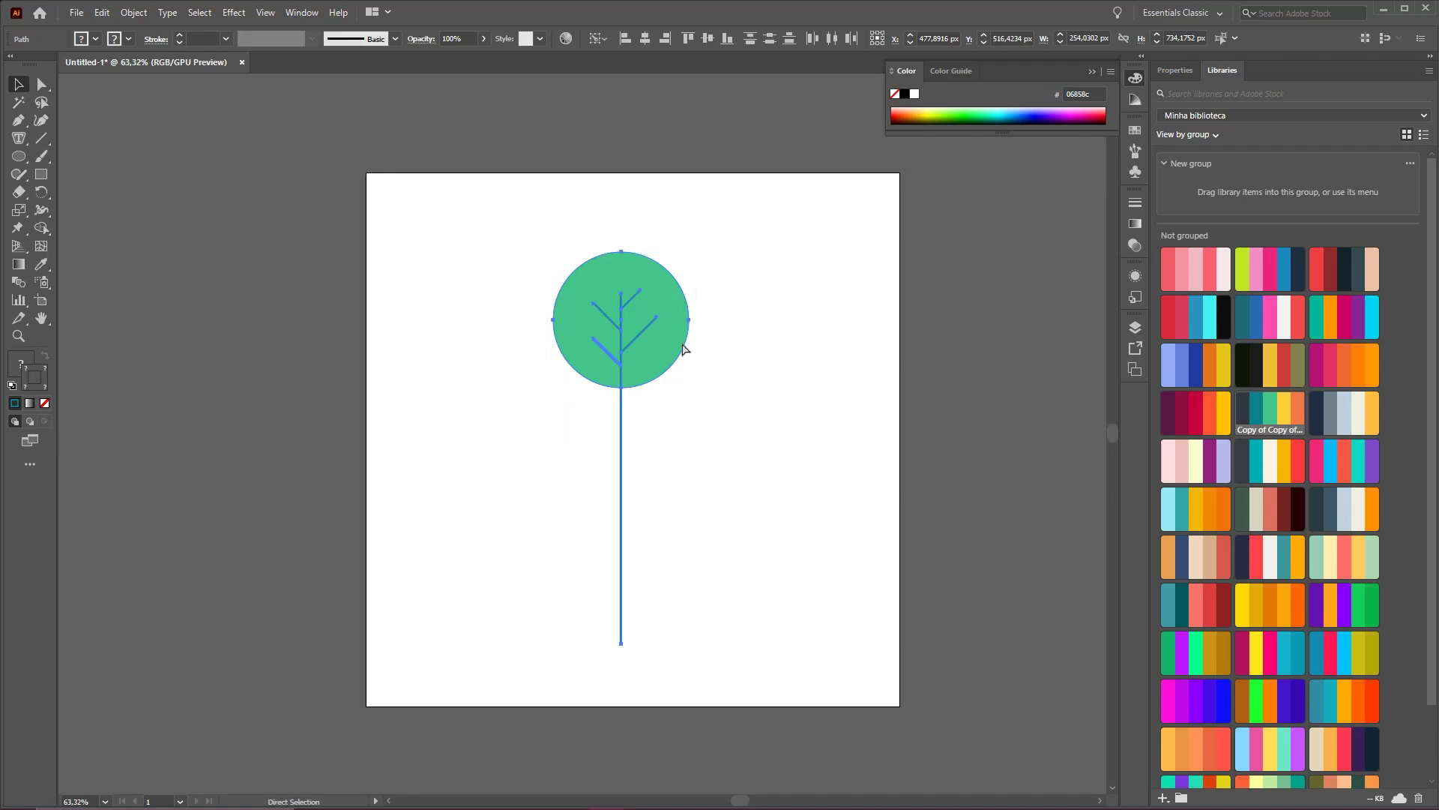
{"action": "key", "text": "ctrl+g"}
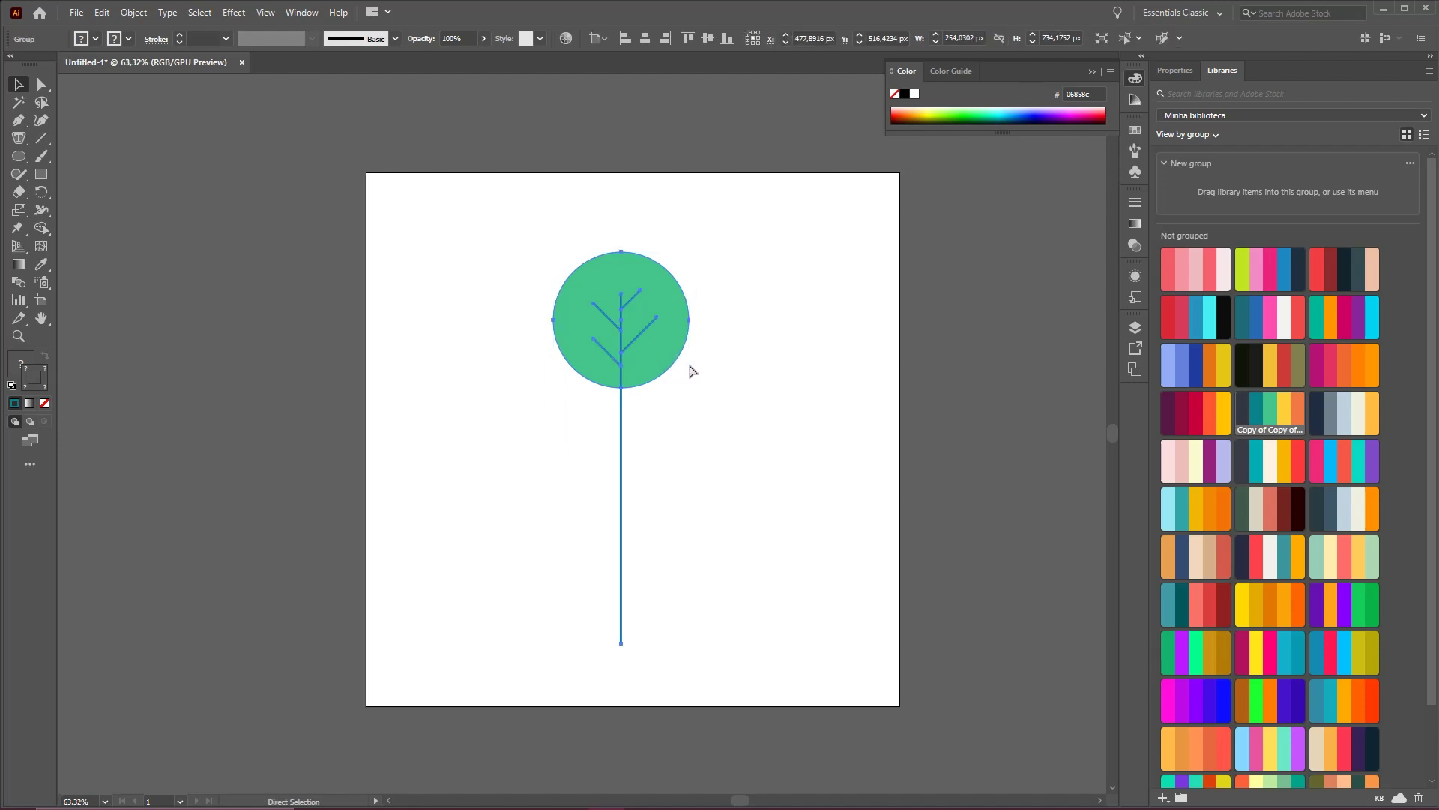
{"action": "key", "text": "v"}
{"action": "mouse_move", "coordinate": [410, 304]}
{"action": "left_mouse_down"}
{"action": "mouse_move", "coordinate": [389, 312]}
{"action": "mouse_move", "coordinate": [126, 123]}
{"action": "left_mouse_up"}
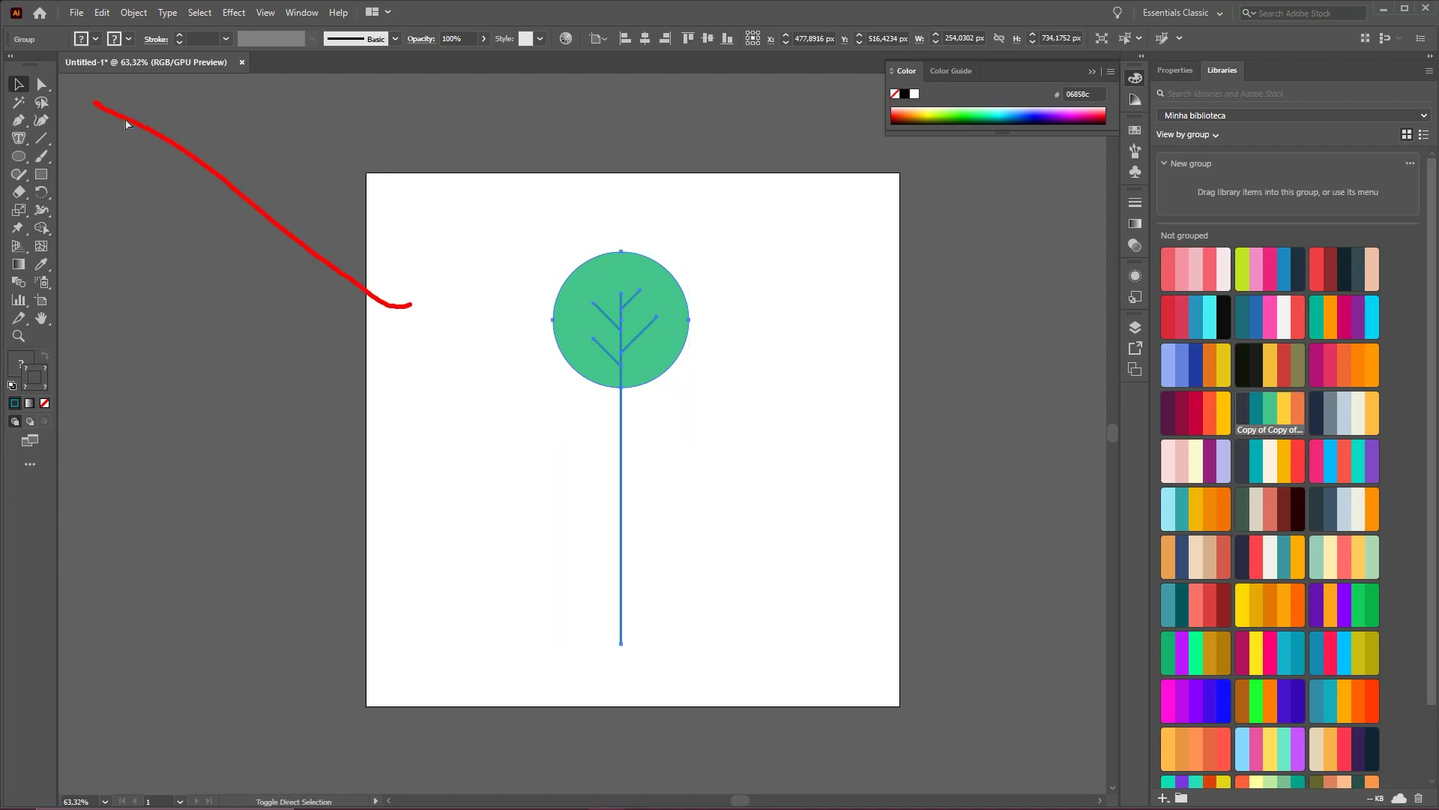
{"action": "key", "text": "Escape"}
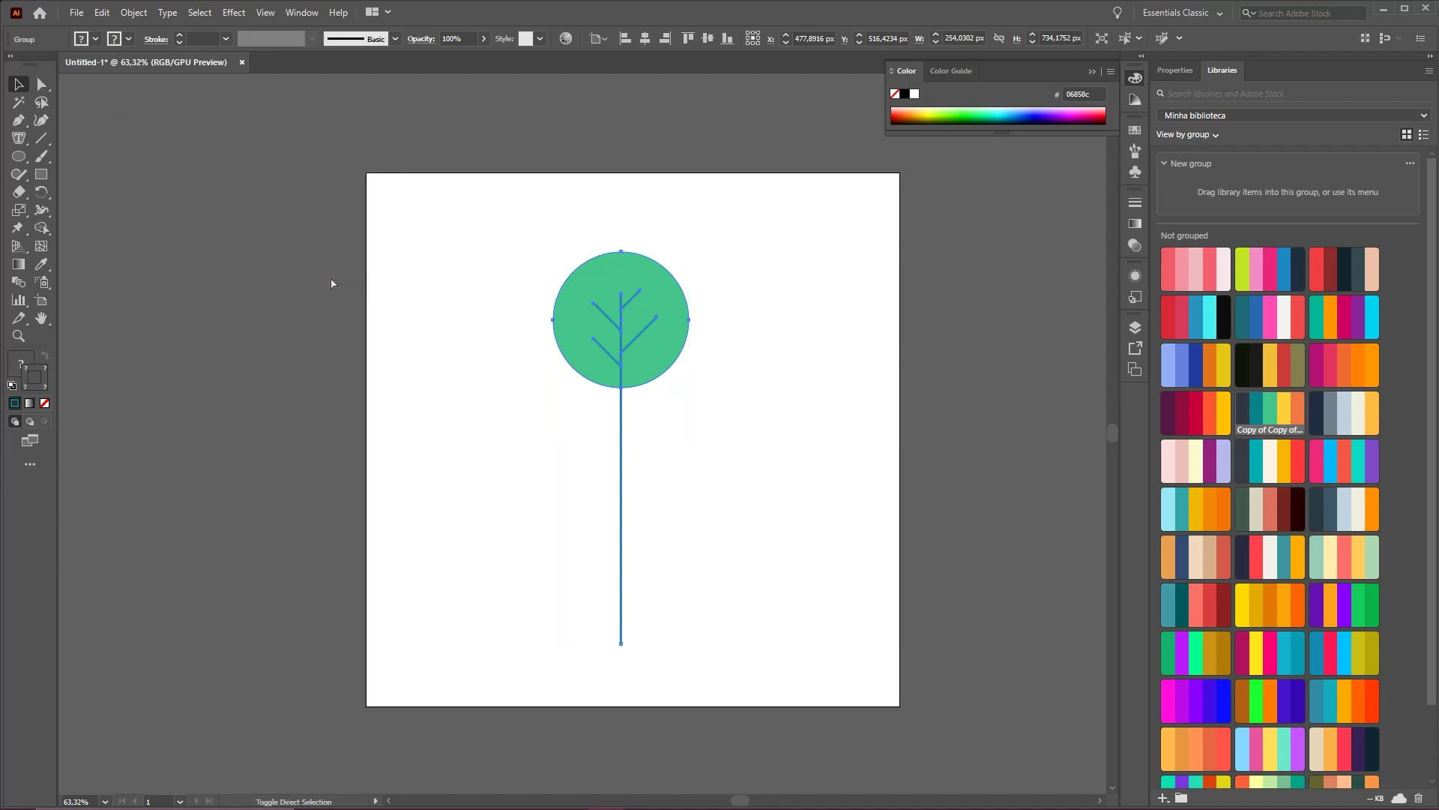
{"action": "left_click_drag", "start_coordinate": [234, 261], "coordinate": [25, 87]}
{"action": "key", "text": "Escape"}
- Move the grouped plant near the artboard's centre, at about X 493 px and Y 500 px, and close the colour settings
{"action": "left_click", "coordinate": [754, 243]}
{"action": "mouse_move", "coordinate": [627, 323]}
{"action": "left_mouse_down"}
{"action": "mouse_move", "coordinate": [756, 287]}
{"action": "mouse_move", "coordinate": [541, 324]}
{"action": "left_mouse_up"}
{"action": "left_click_drag", "start_coordinate": [710, 303], "coordinate": [788, 226]}
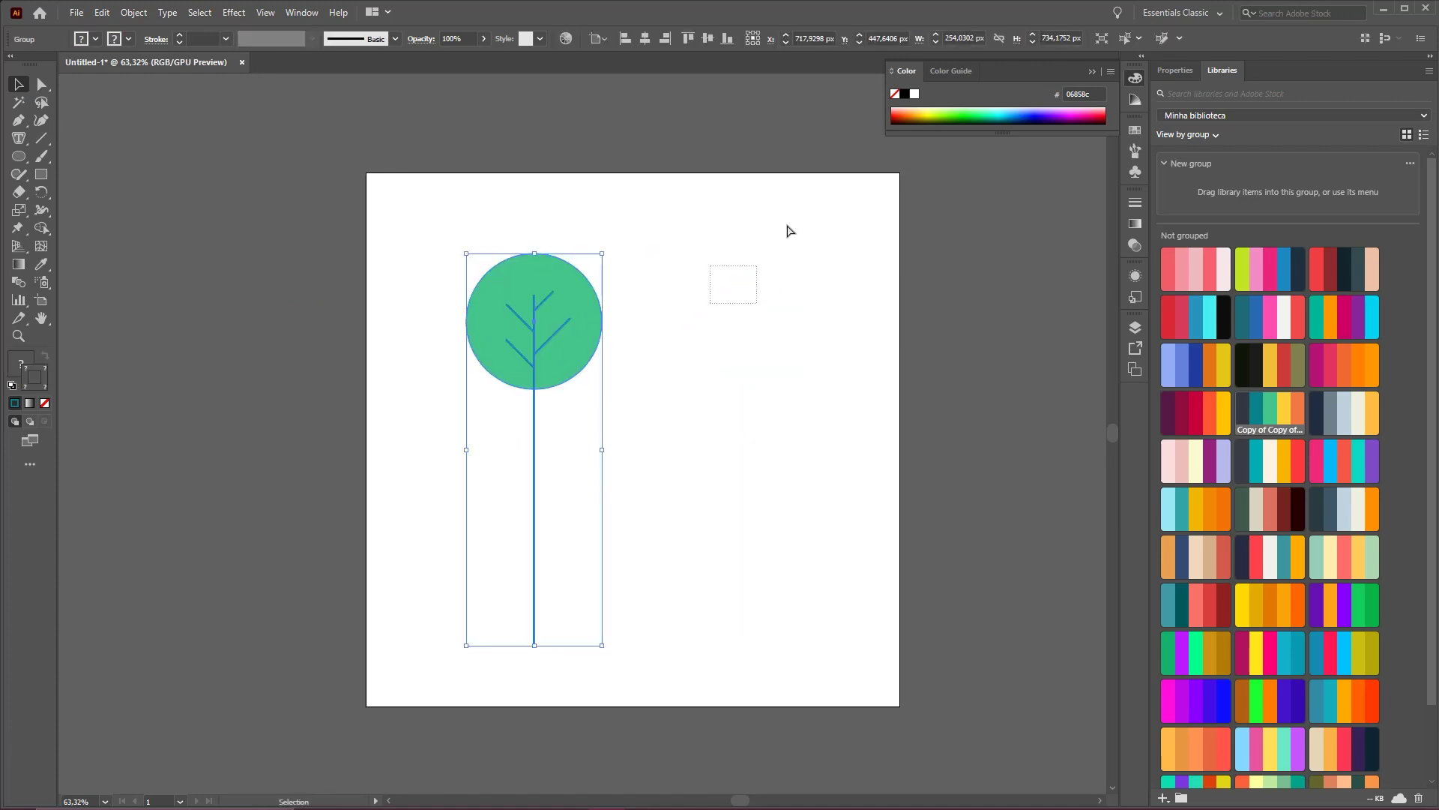
{"action": "left_click_drag", "start_coordinate": [534, 323], "coordinate": [652, 302]}
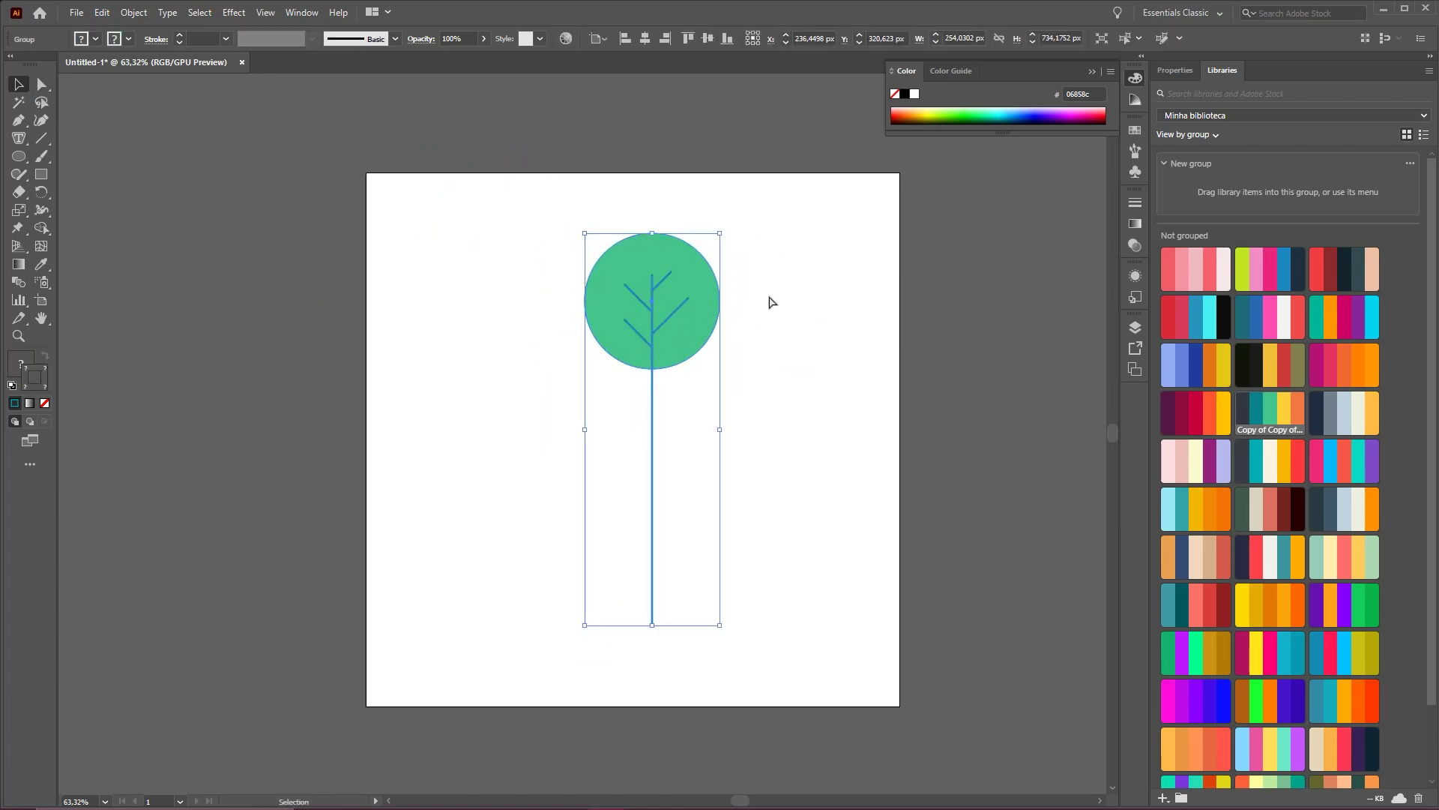
{"action": "left_click", "coordinate": [778, 310]}
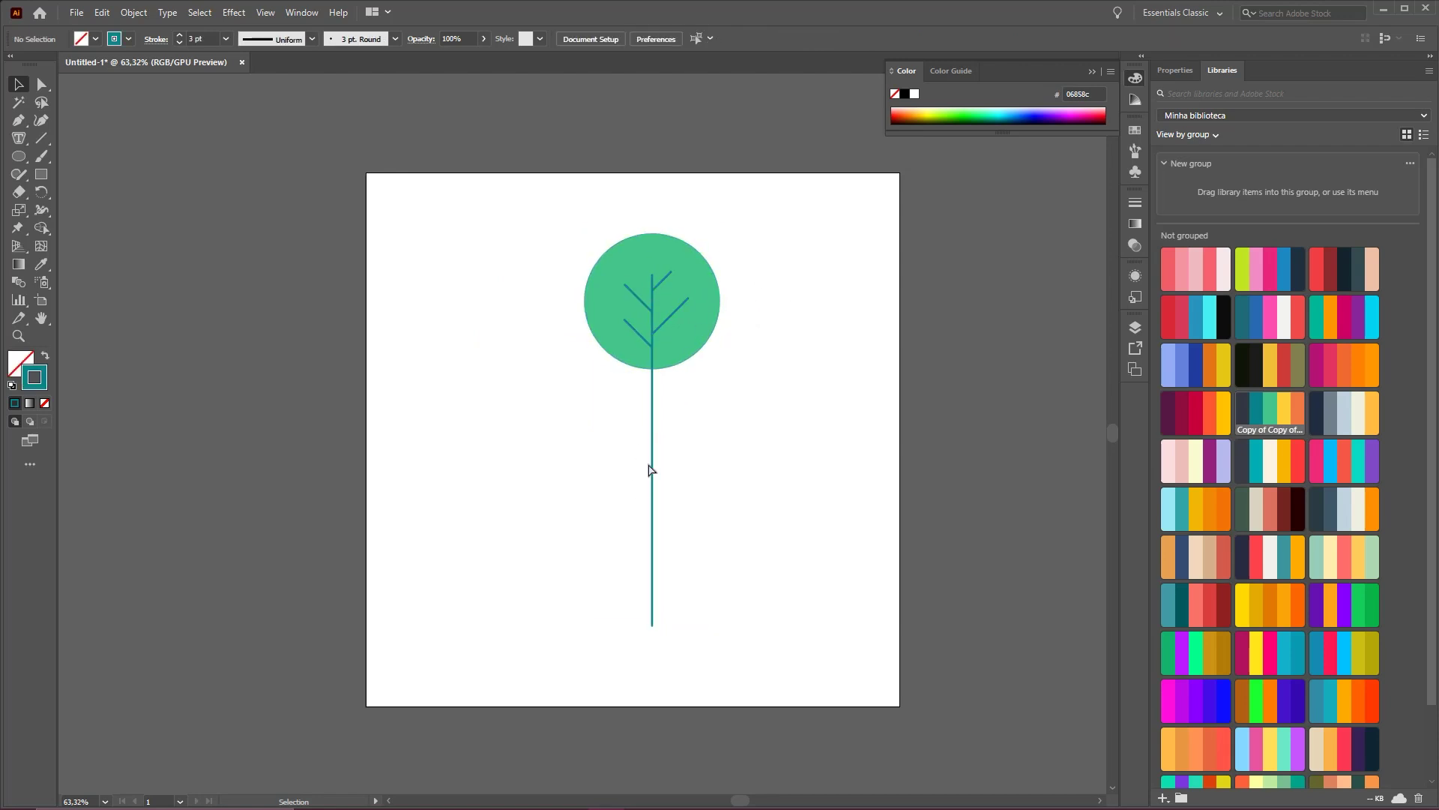
{"action": "left_click_drag", "start_coordinate": [667, 284], "coordinate": [643, 294]}
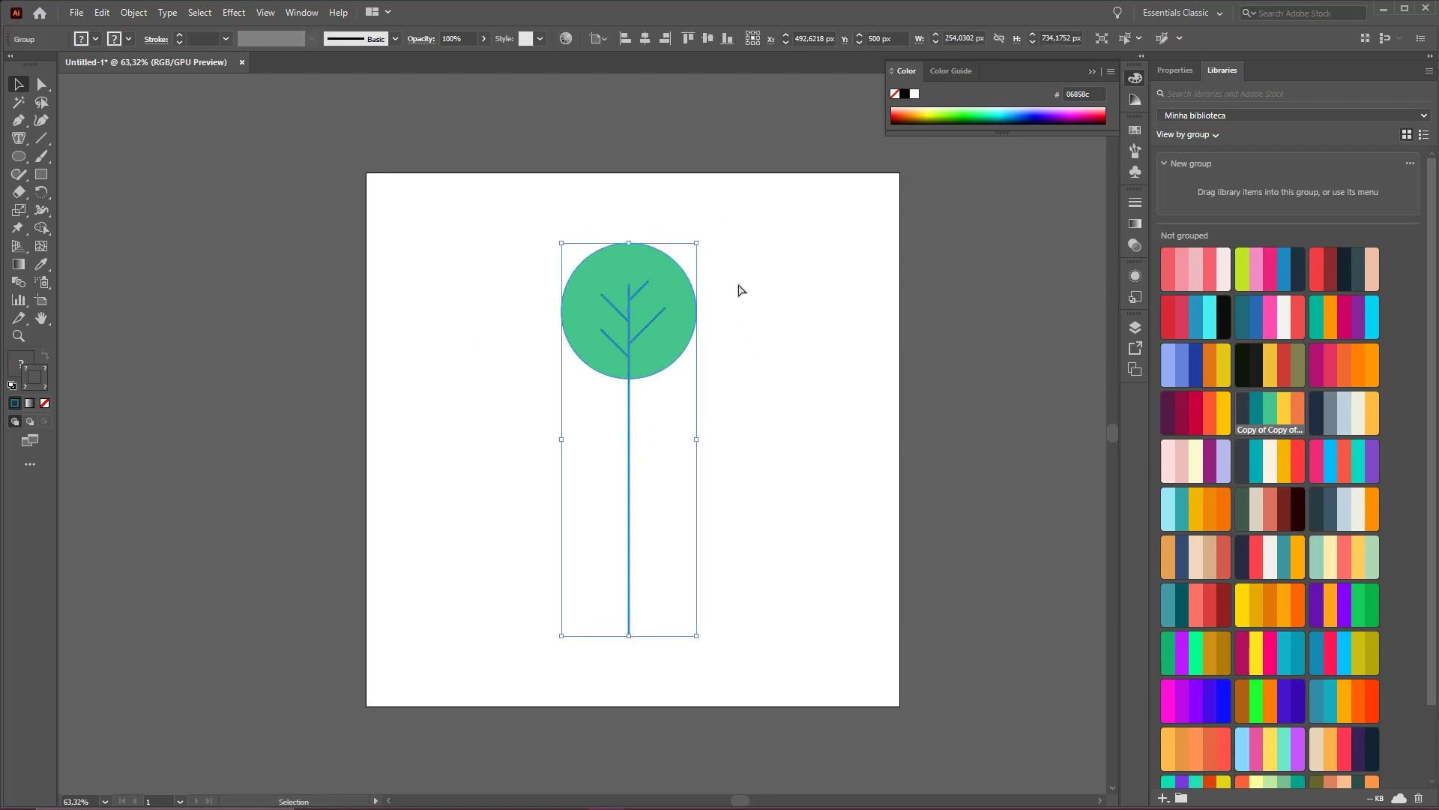
{"action": "left_click", "coordinate": [740, 289]}
{"action": "left_click", "coordinate": [1093, 72]}
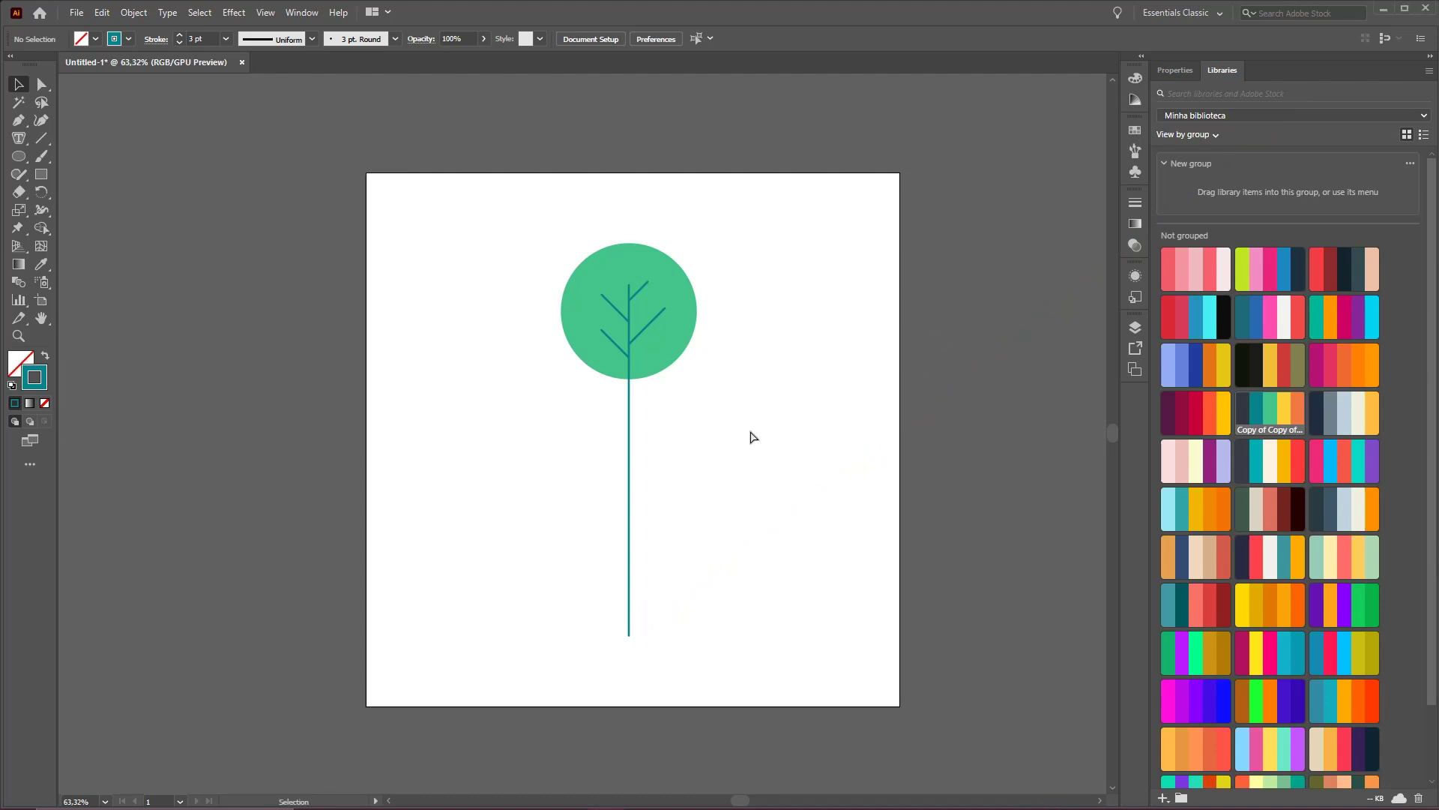
{"action": "left_click_drag", "start_coordinate": [721, 432], "coordinate": [676, 416]}
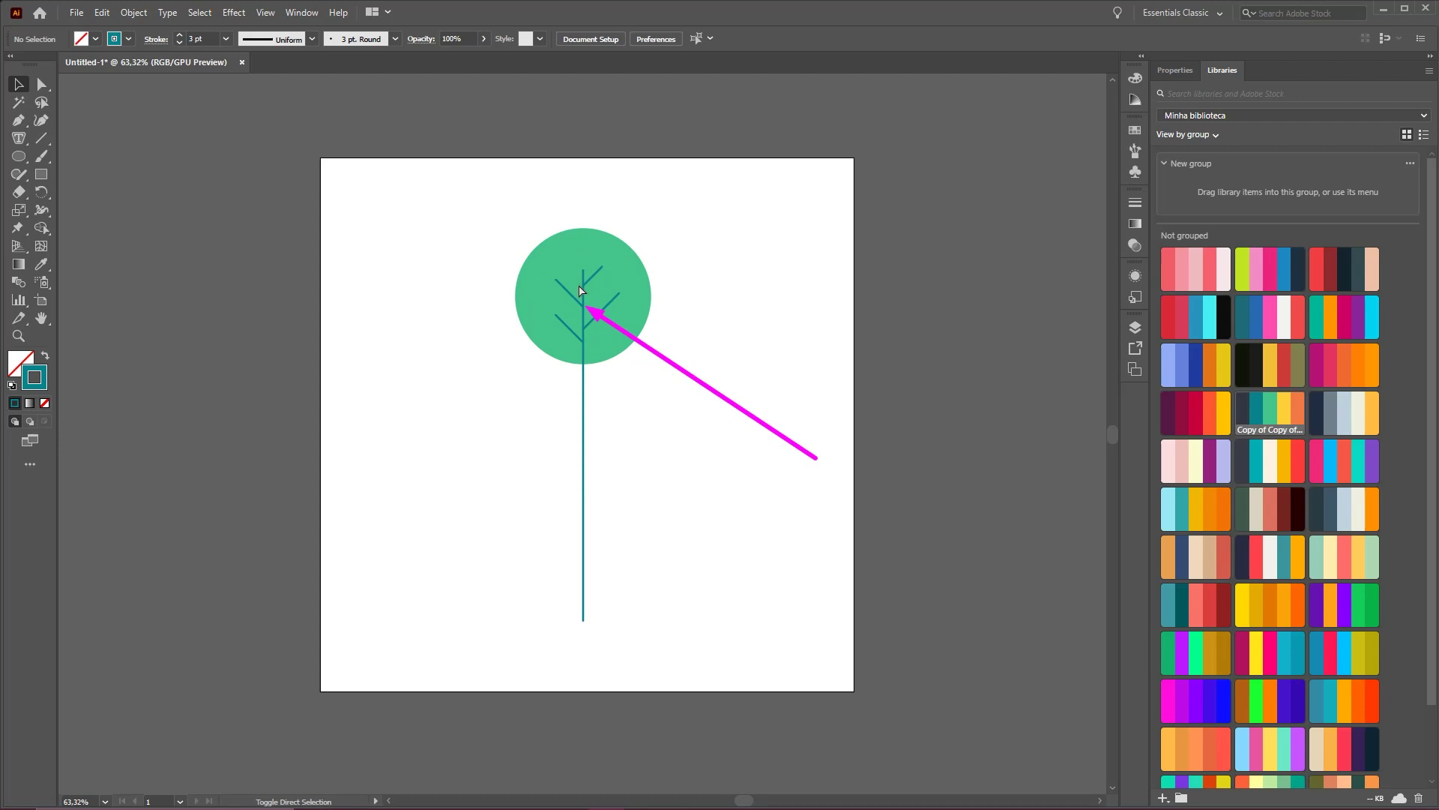
- Open the General preferences, examine the Scale Strokes & Effects option and close the preferences
{"action": "left_click", "coordinate": [102, 14]}
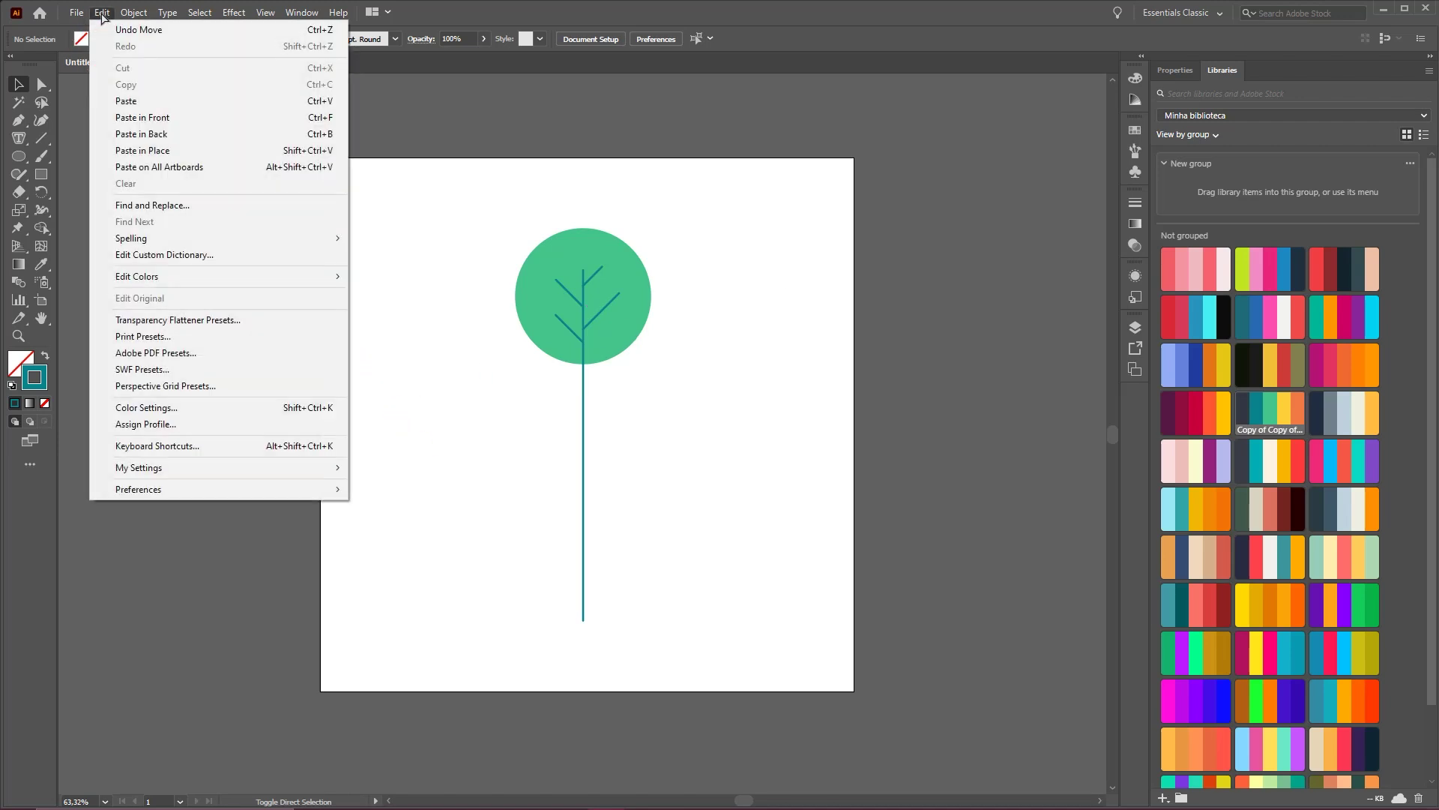
{"action": "mouse_move", "coordinate": [247, 492]}
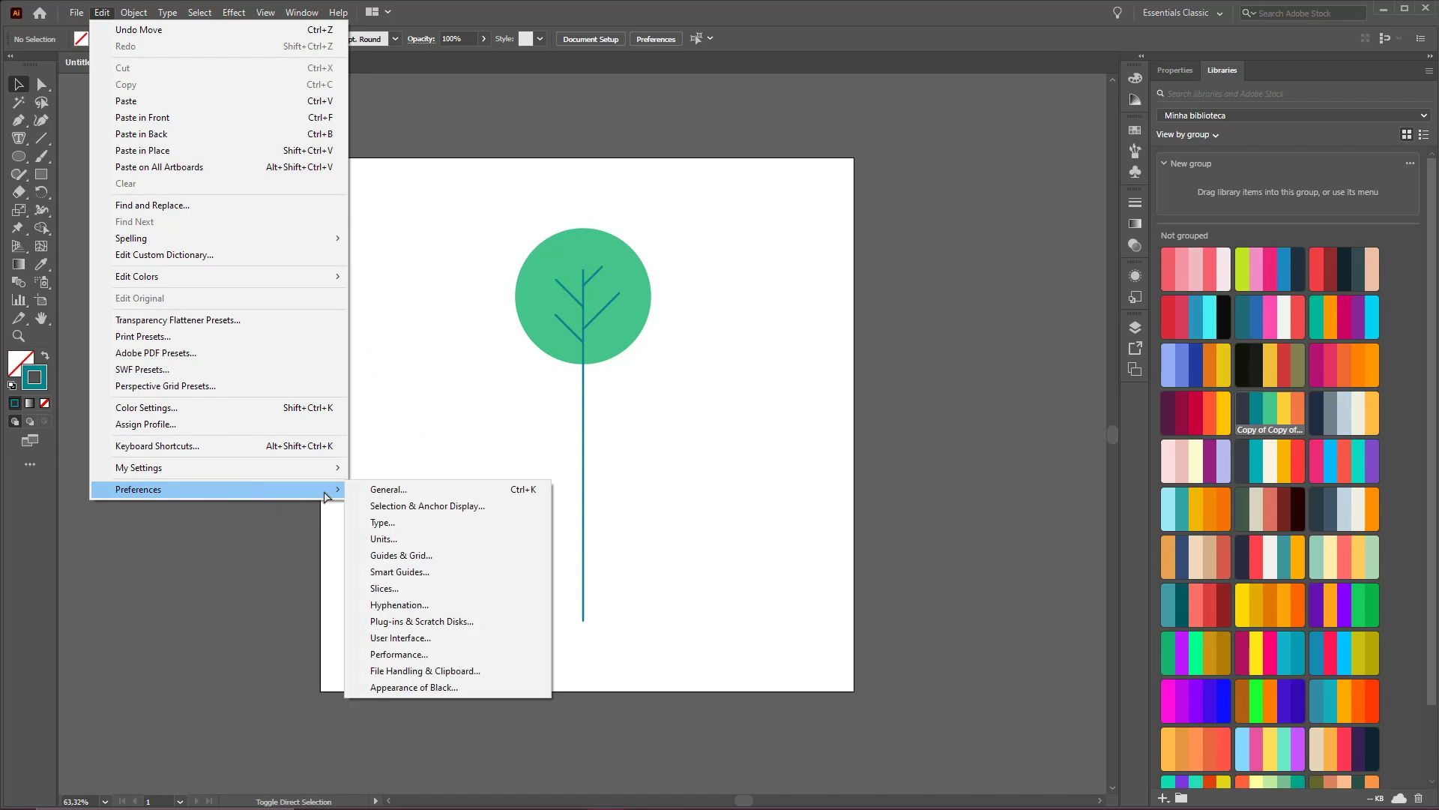
{"action": "left_click", "coordinate": [408, 493]}
{"action": "left_click_drag", "start_coordinate": [702, 123], "coordinate": [960, 101]}
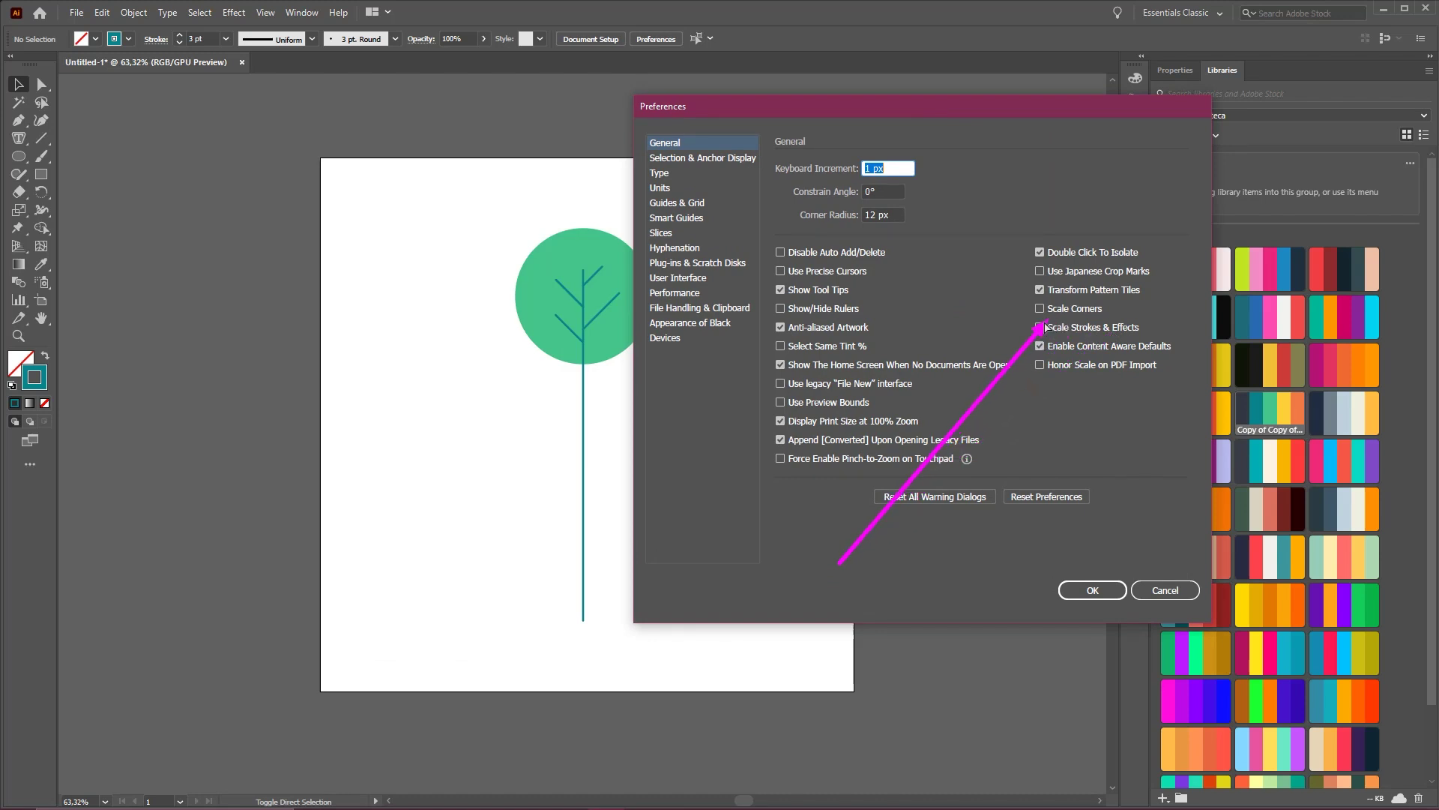
{"action": "left_click", "coordinate": [1091, 590]}
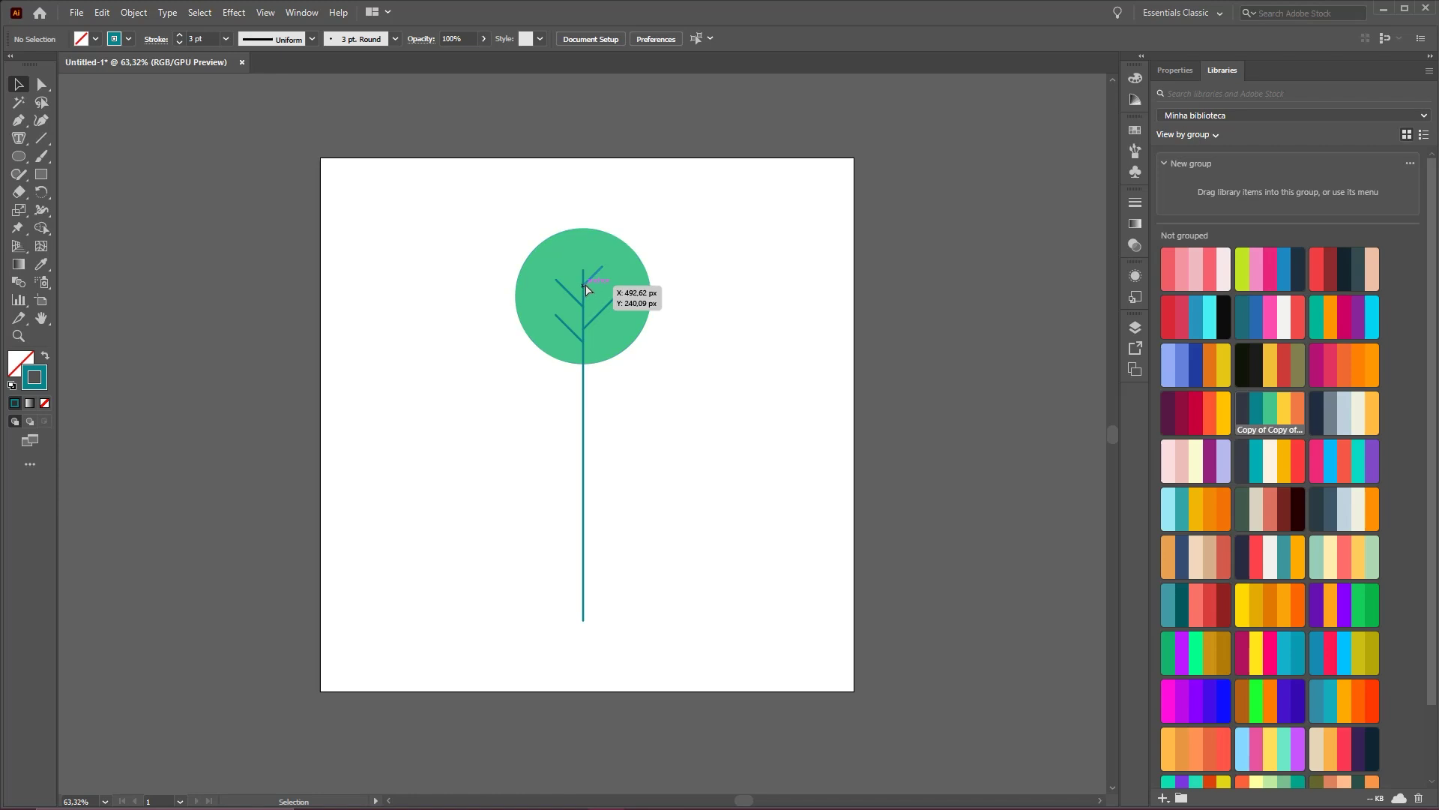
- Duplicate the grouped plant up and to its right, and scale the copy down to about 210 × 607 px
{"action": "left_click_drag", "start_coordinate": [587, 288], "coordinate": [668, 238]}
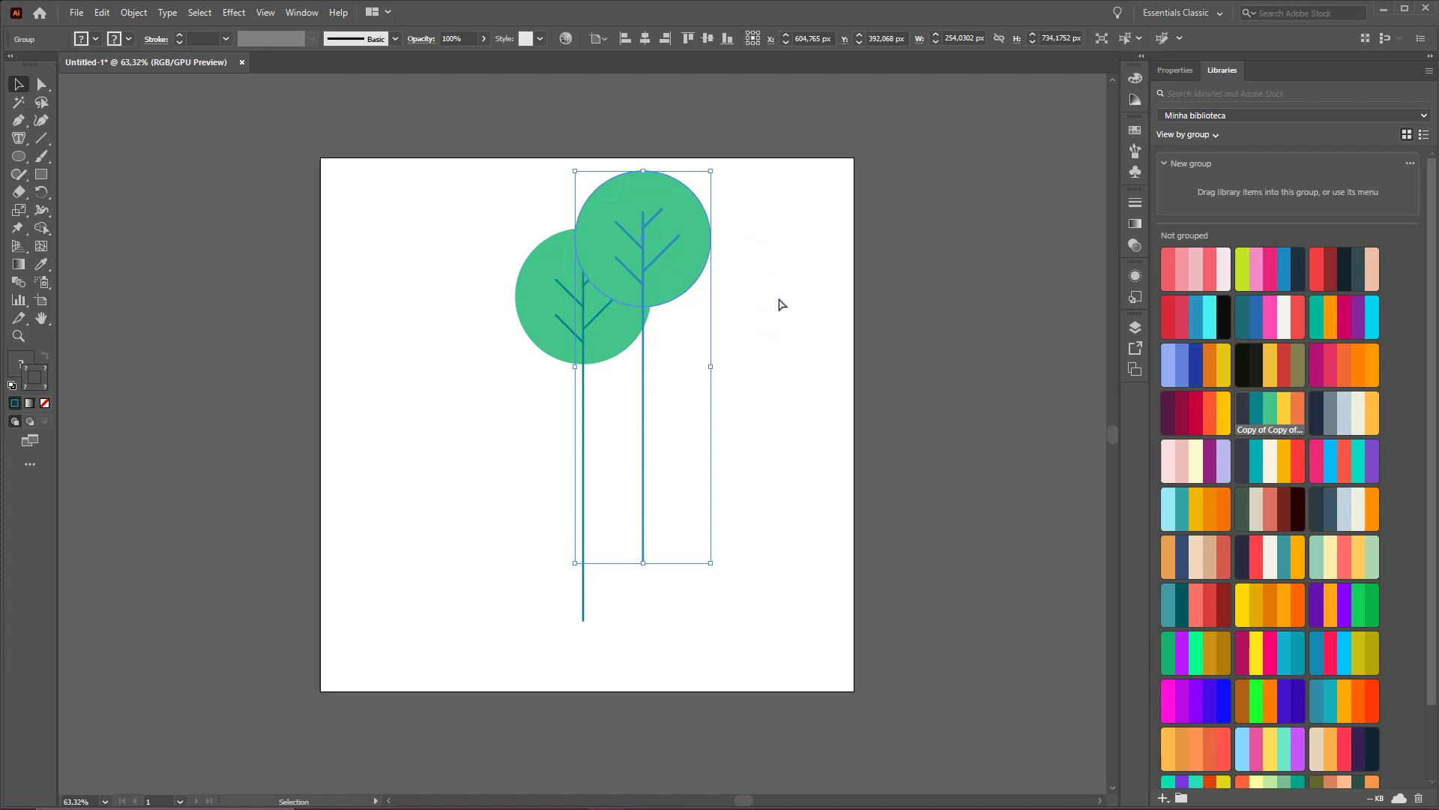
{"action": "key", "text": "ctrl"}
{"action": "left_click_drag", "start_coordinate": [711, 175], "coordinate": [677, 204]}
{"action": "left_click", "coordinate": [788, 321]}
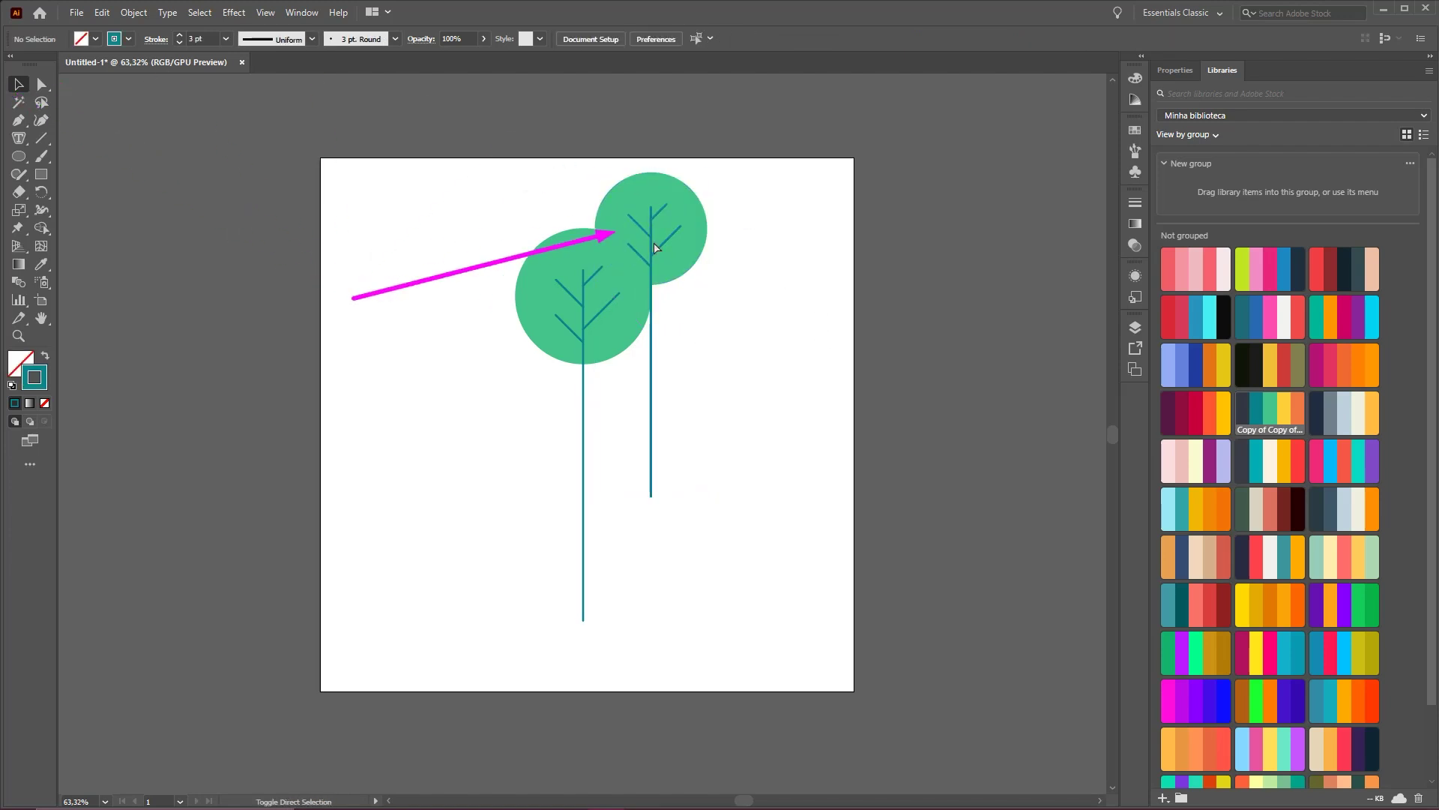
- Add a third plant copy of about 176 × 507 px above the original and move the second plant slightly left, to about X 605 px
{"action": "left_click_drag", "start_coordinate": [655, 248], "coordinate": [596, 174]}
{"action": "left_click_drag", "start_coordinate": [623, 432], "coordinate": [604, 378]}
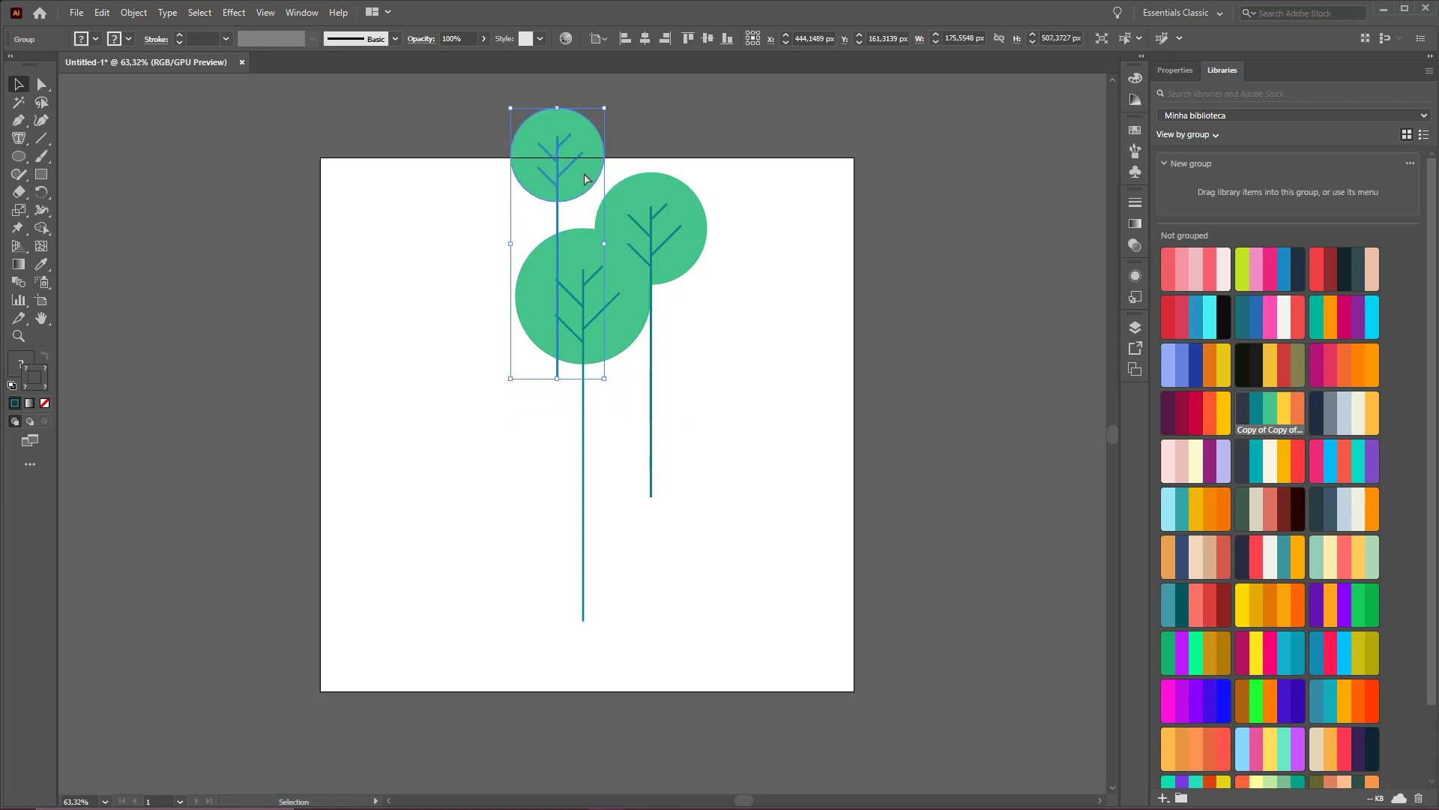
{"action": "left_click_drag", "start_coordinate": [585, 175], "coordinate": [591, 195]}
{"action": "left_click_drag", "start_coordinate": [664, 209], "coordinate": [656, 212]}
{"action": "left_click", "coordinate": [757, 259]}
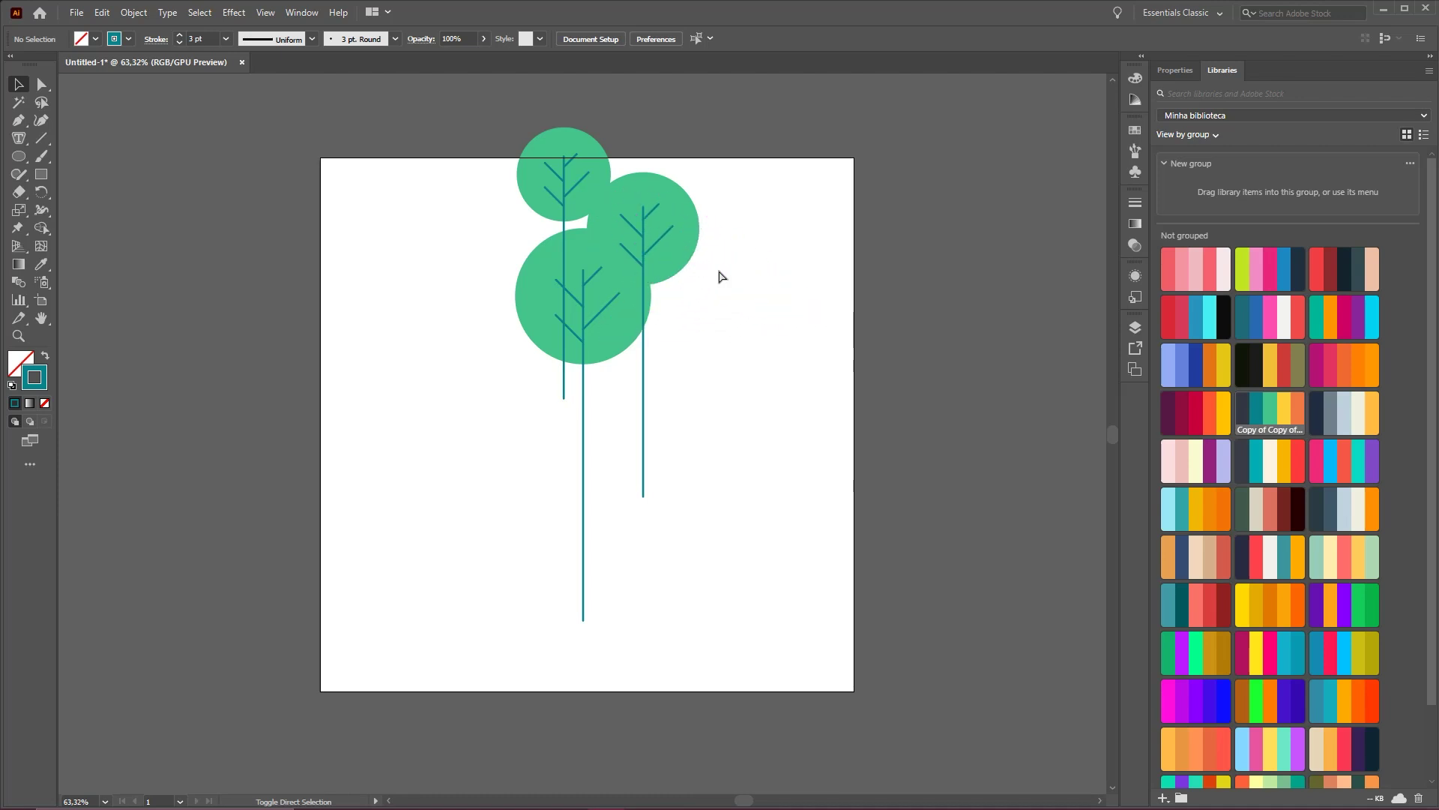
- Isolate the group of the medium-sized plant on the right for editing
{"action": "key", "text": "z"}
{"action": "left_click", "coordinate": [663, 271]}
{"action": "key", "text": "v"}
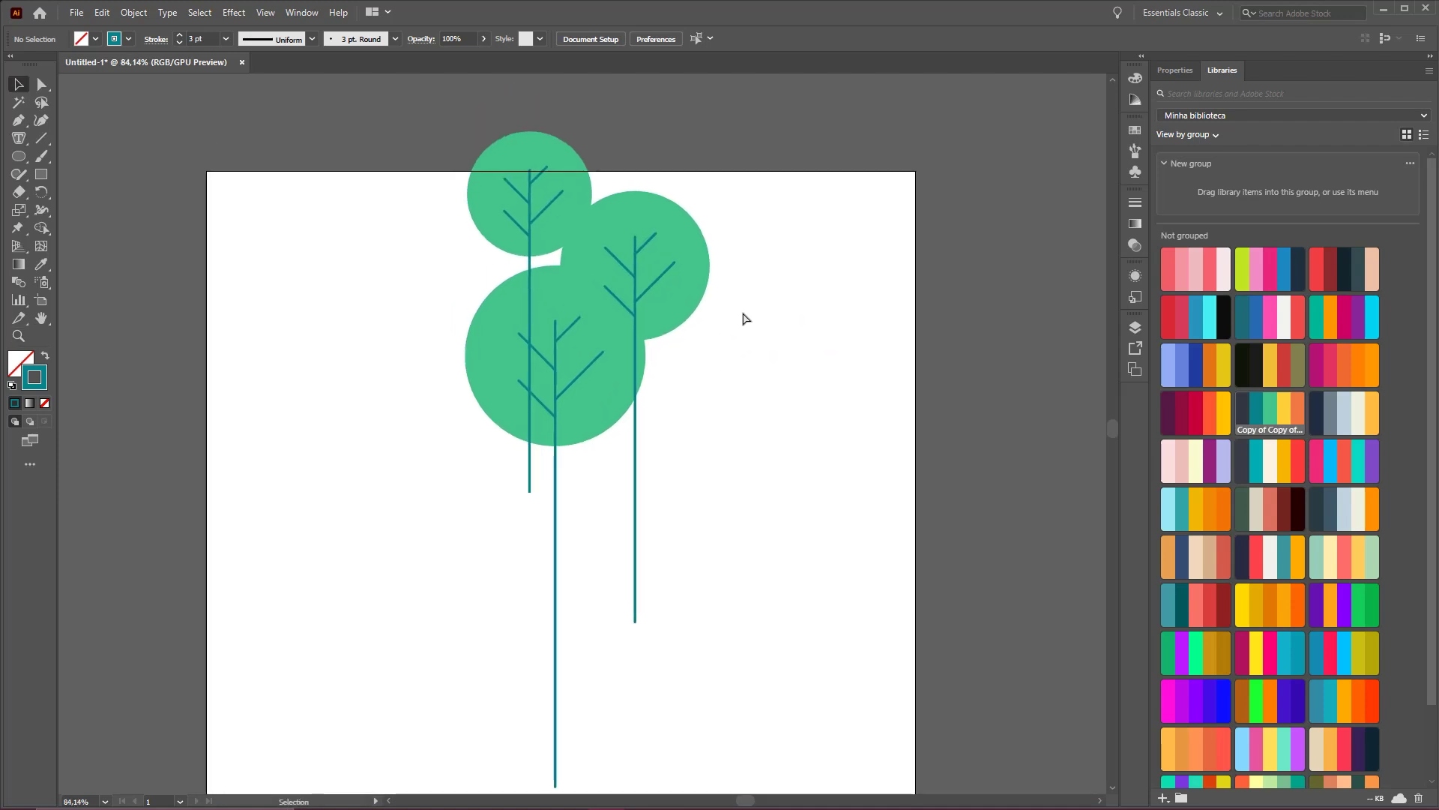
{"action": "left_click", "coordinate": [694, 309]}
{"action": "mouse_move", "coordinate": [357, 292]}
{"action": "left_mouse_down"}
{"action": "mouse_move", "coordinate": [5, 81]}
{"action": "mouse_move", "coordinate": [696, 260]}
{"action": "mouse_move", "coordinate": [682, 263]}
{"action": "left_mouse_up"}
{"action": "left_click", "coordinate": [682, 239]}
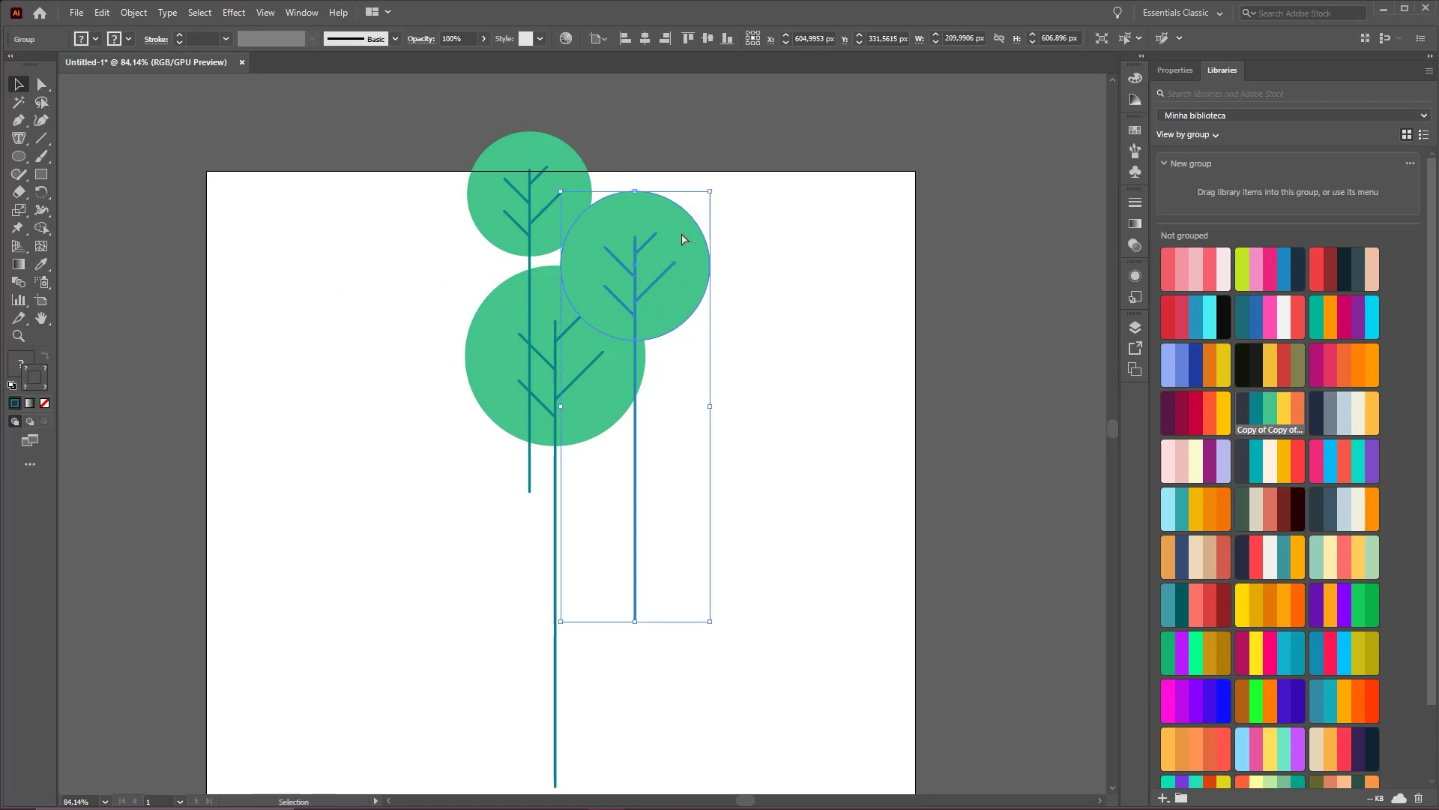
{"action": "double_click", "coordinate": [686, 247]}
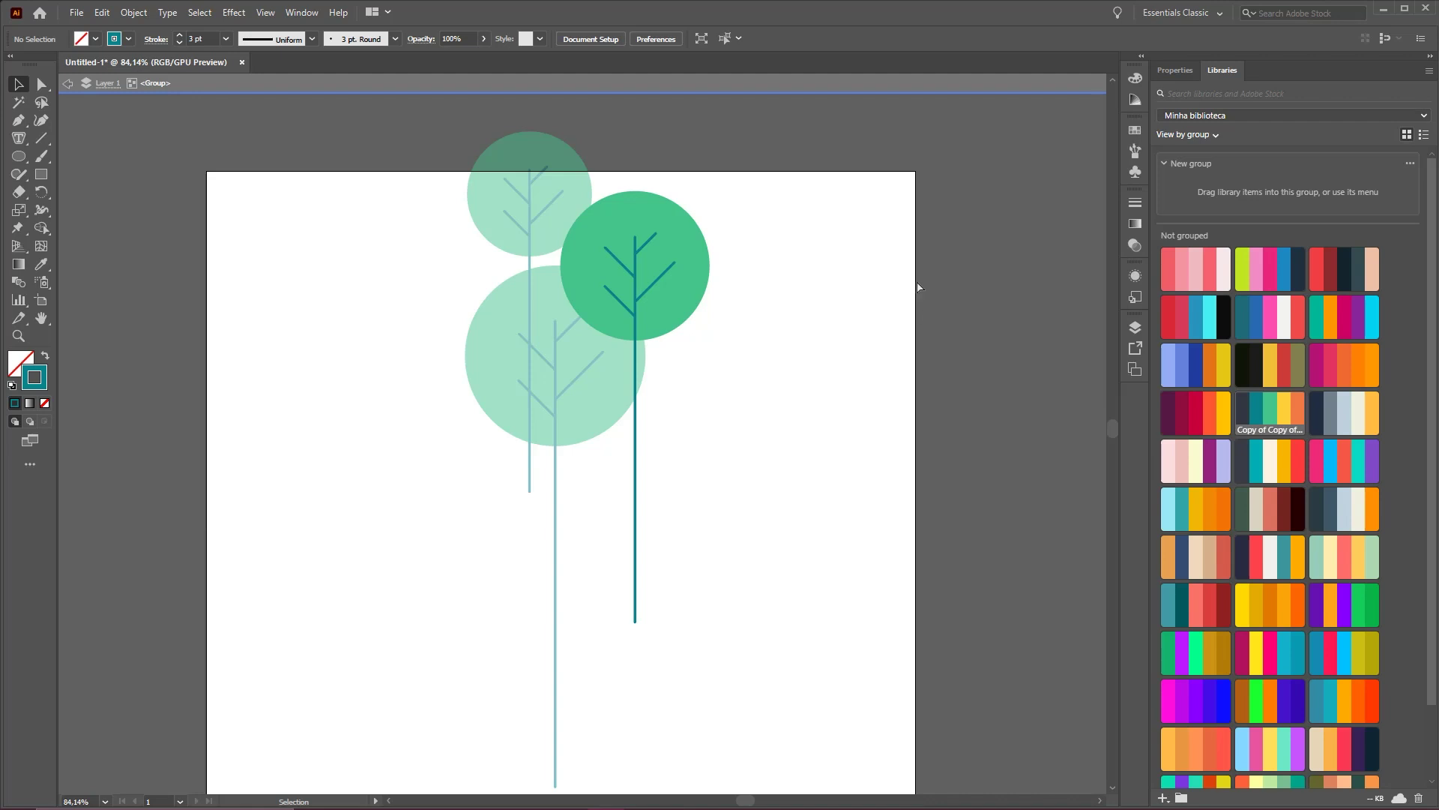
- Try isolating the circle and moving the circle and stem separately inside the group, undoing each move
{"action": "double_click", "coordinate": [692, 313]}
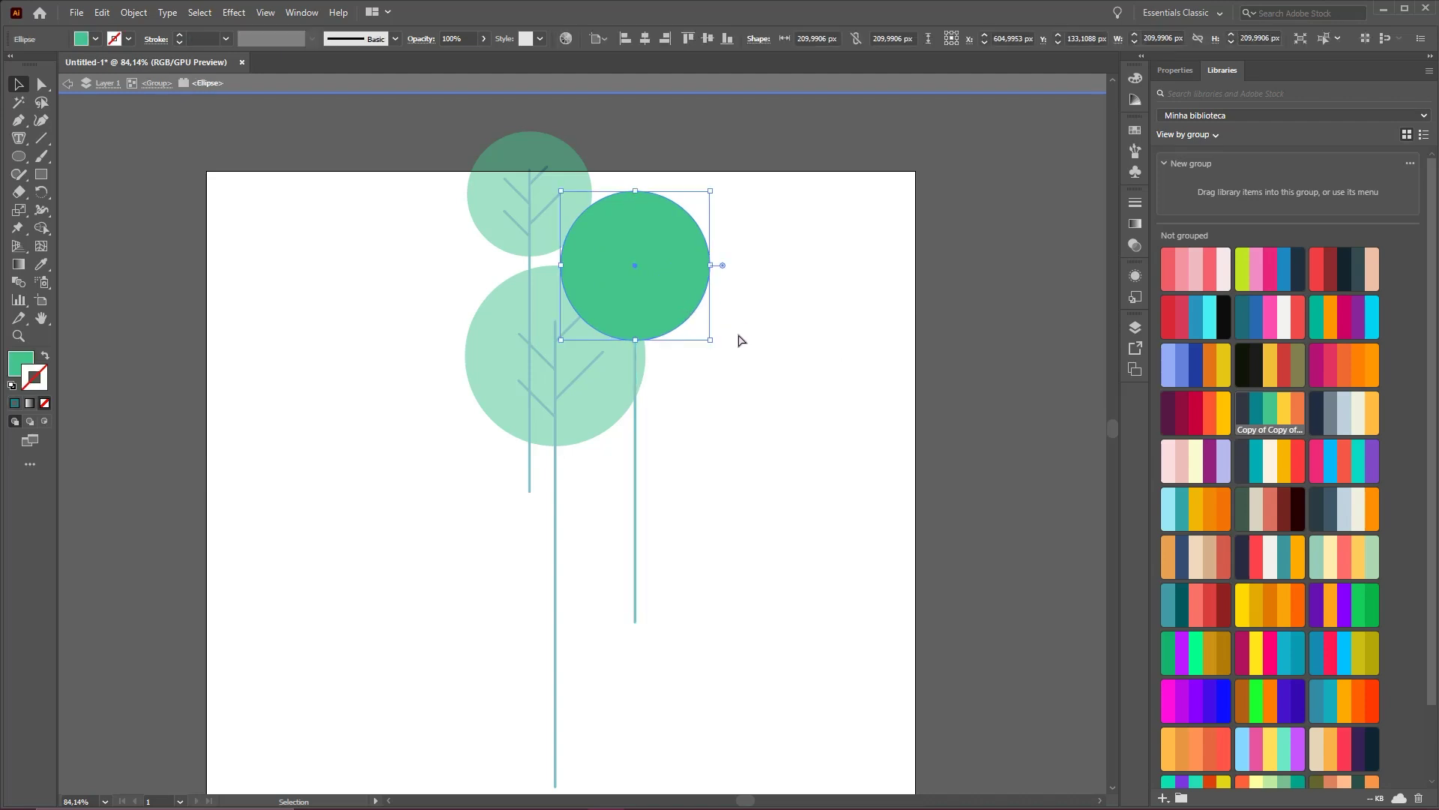
{"action": "double_click", "coordinate": [780, 359]}
{"action": "left_click_drag", "start_coordinate": [691, 299], "coordinate": [855, 300]}
{"action": "key", "text": "ctrl+z"}
{"action": "left_click_drag", "start_coordinate": [635, 384], "coordinate": [859, 386]}
{"action": "key", "text": "ctrl+z"}
{"action": "left_click", "coordinate": [821, 344]}
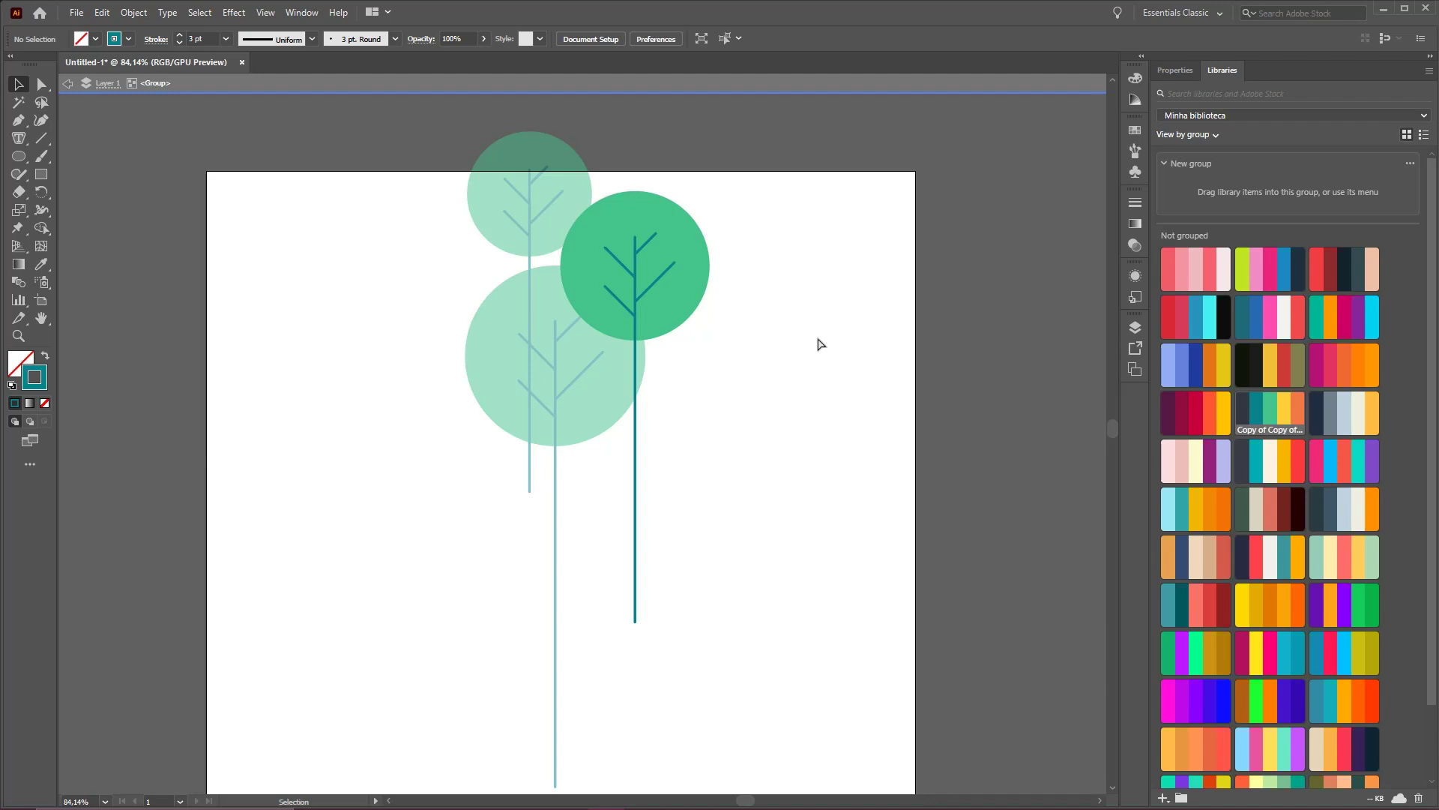
- Select the isolated plant's circle and fill it with teal #06858c from the saved library theme
{"action": "left_click", "coordinate": [701, 277]}
{"action": "mouse_move", "coordinate": [866, 582]}
{"action": "left_mouse_down"}
{"action": "mouse_move", "coordinate": [1205, 418]}
{"action": "mouse_move", "coordinate": [1257, 411]}
{"action": "left_mouse_up"}
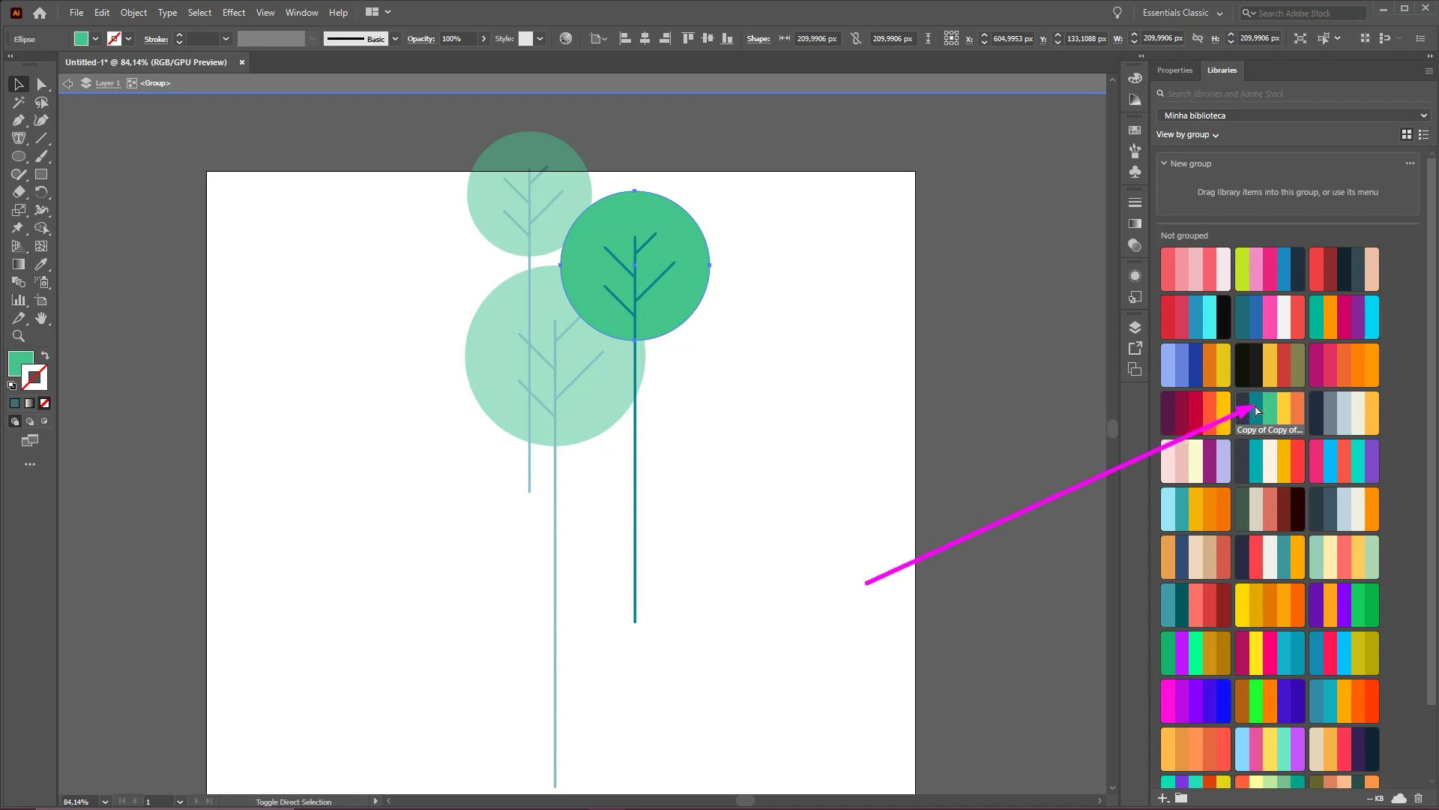
{"action": "key", "text": "Escape"}
{"action": "left_click", "coordinate": [1256, 410]}
{"action": "key", "text": "ctrl+z"}
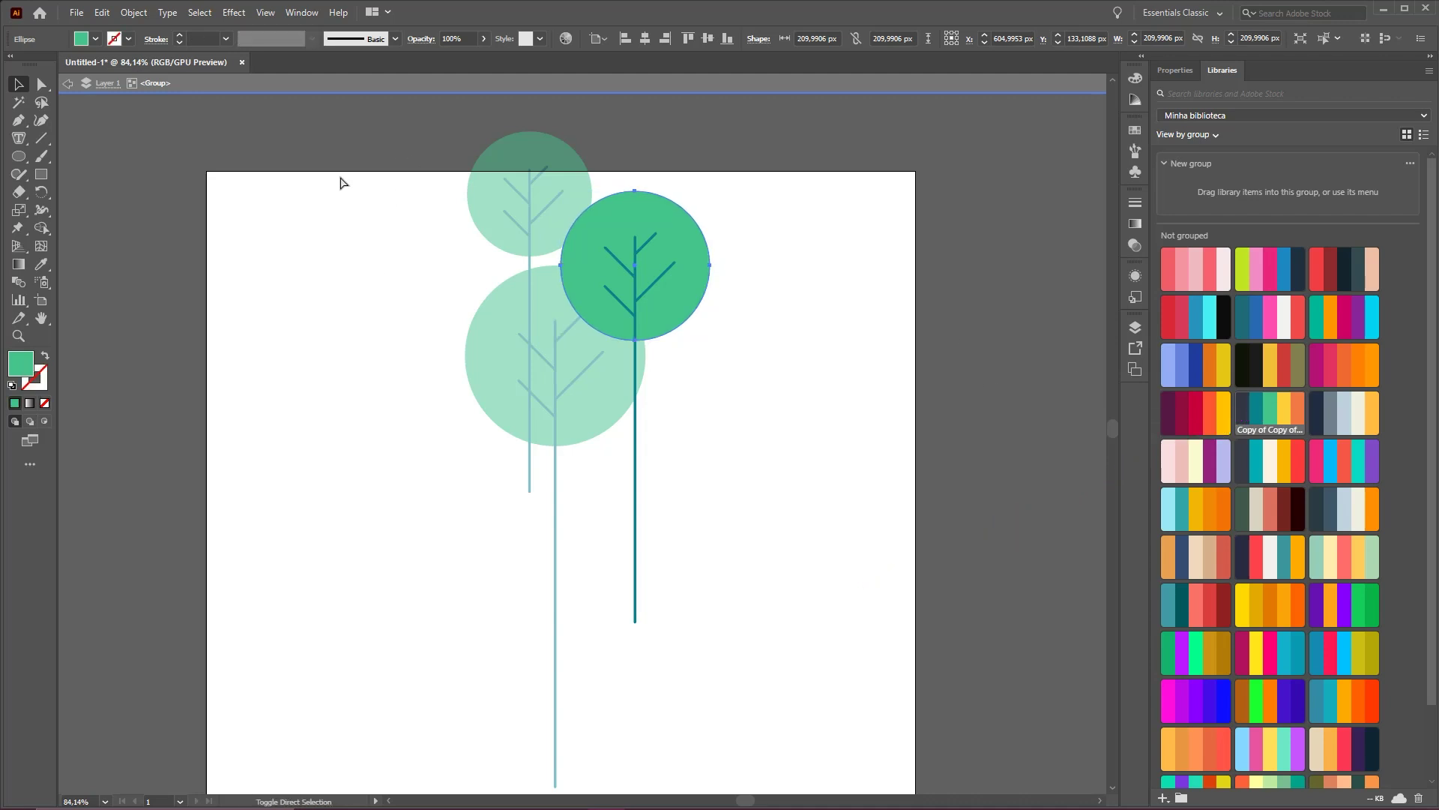
{"action": "left_click_drag", "start_coordinate": [408, 158], "coordinate": [30, 367]}
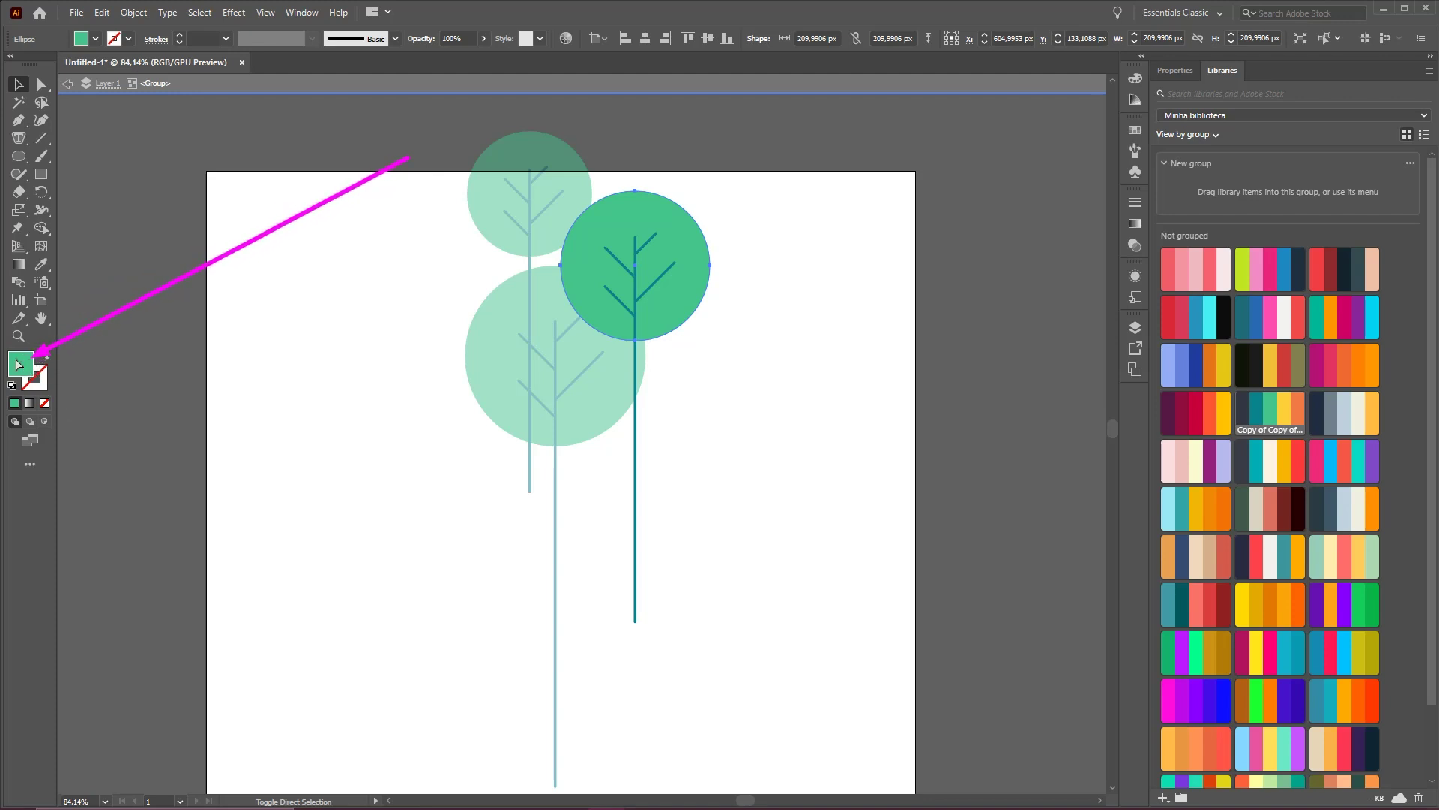
{"action": "mouse_move", "coordinate": [667, 569]}
{"action": "left_mouse_down"}
{"action": "mouse_move", "coordinate": [989, 414]}
{"action": "mouse_move", "coordinate": [1255, 409]}
{"action": "left_mouse_up"}
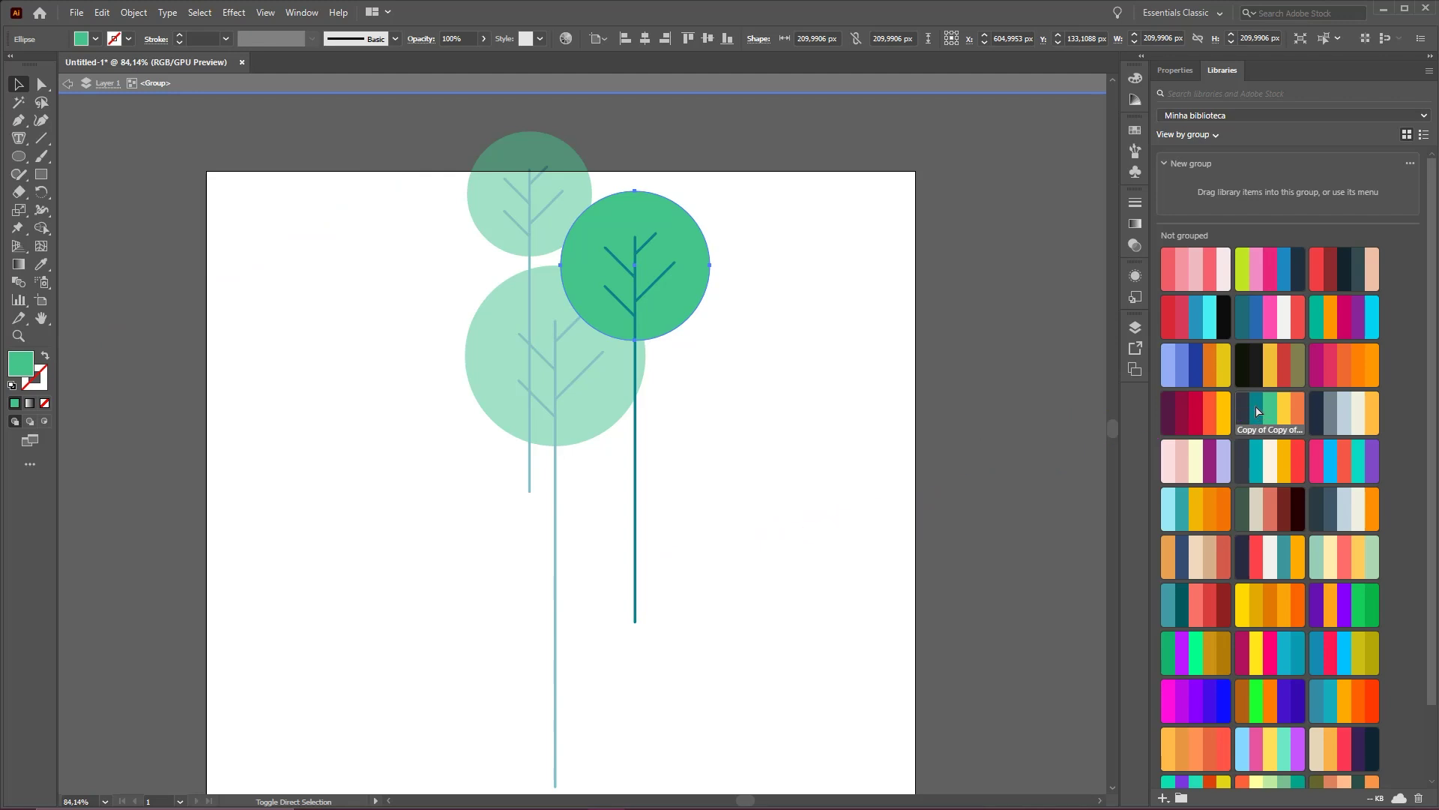
{"action": "left_click", "coordinate": [1253, 401]}
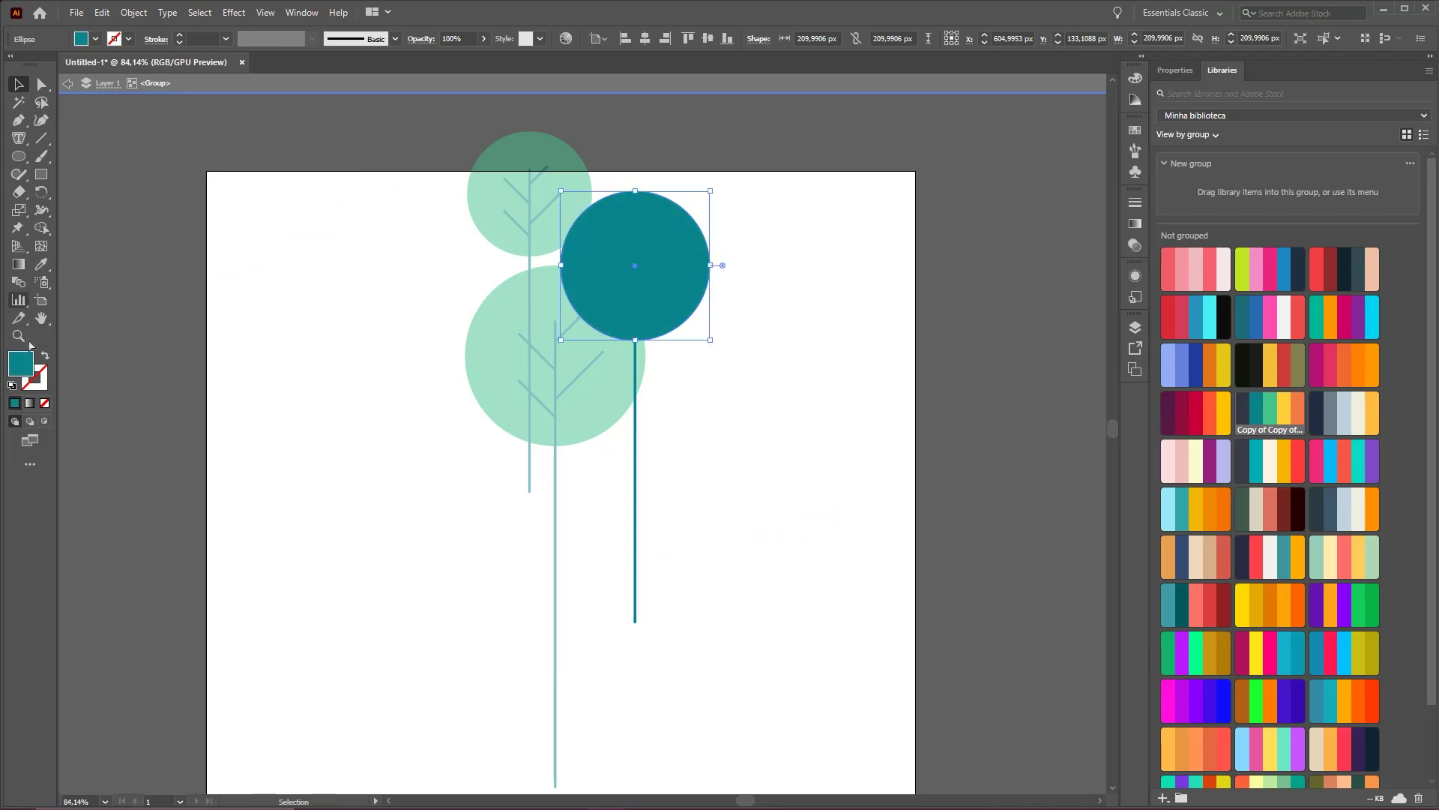
- Examine the circle fill's hex code in the Color Picker, keep the colour and deselect the circle
{"action": "double_click", "coordinate": [22, 364]}
{"action": "left_click_drag", "start_coordinate": [900, 198], "coordinate": [927, 154]}
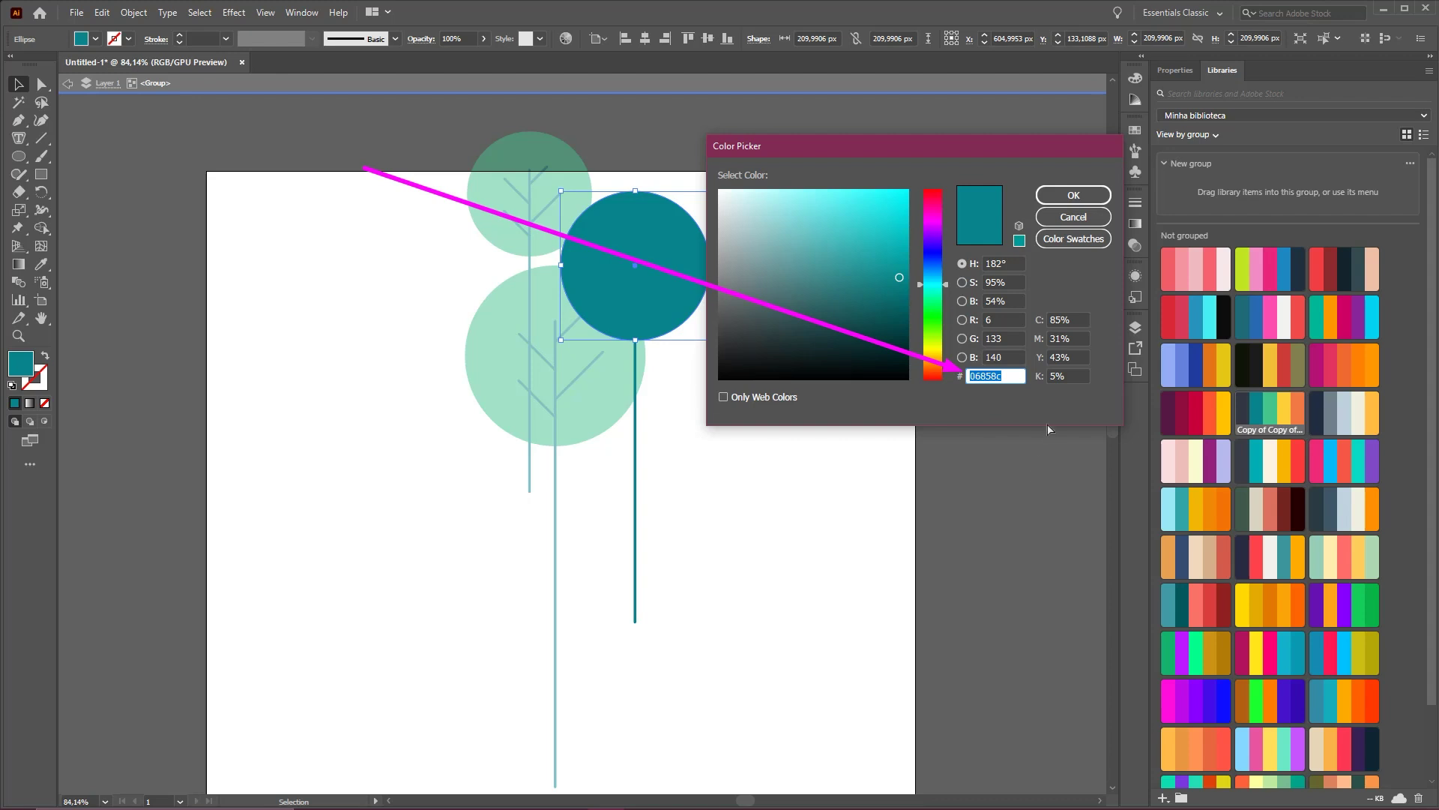
{"action": "left_click", "coordinate": [1073, 195]}
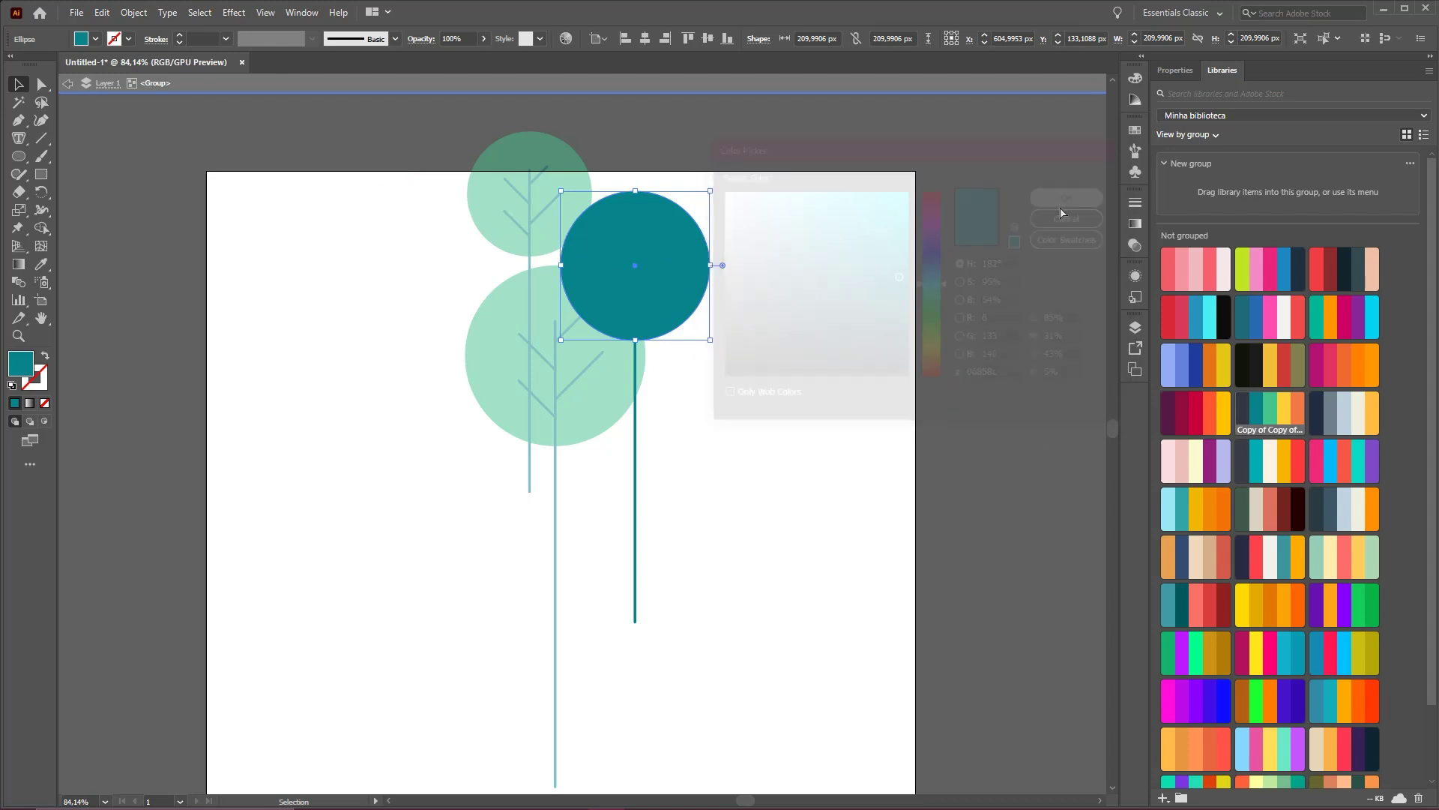
{"action": "left_click", "coordinate": [808, 321]}
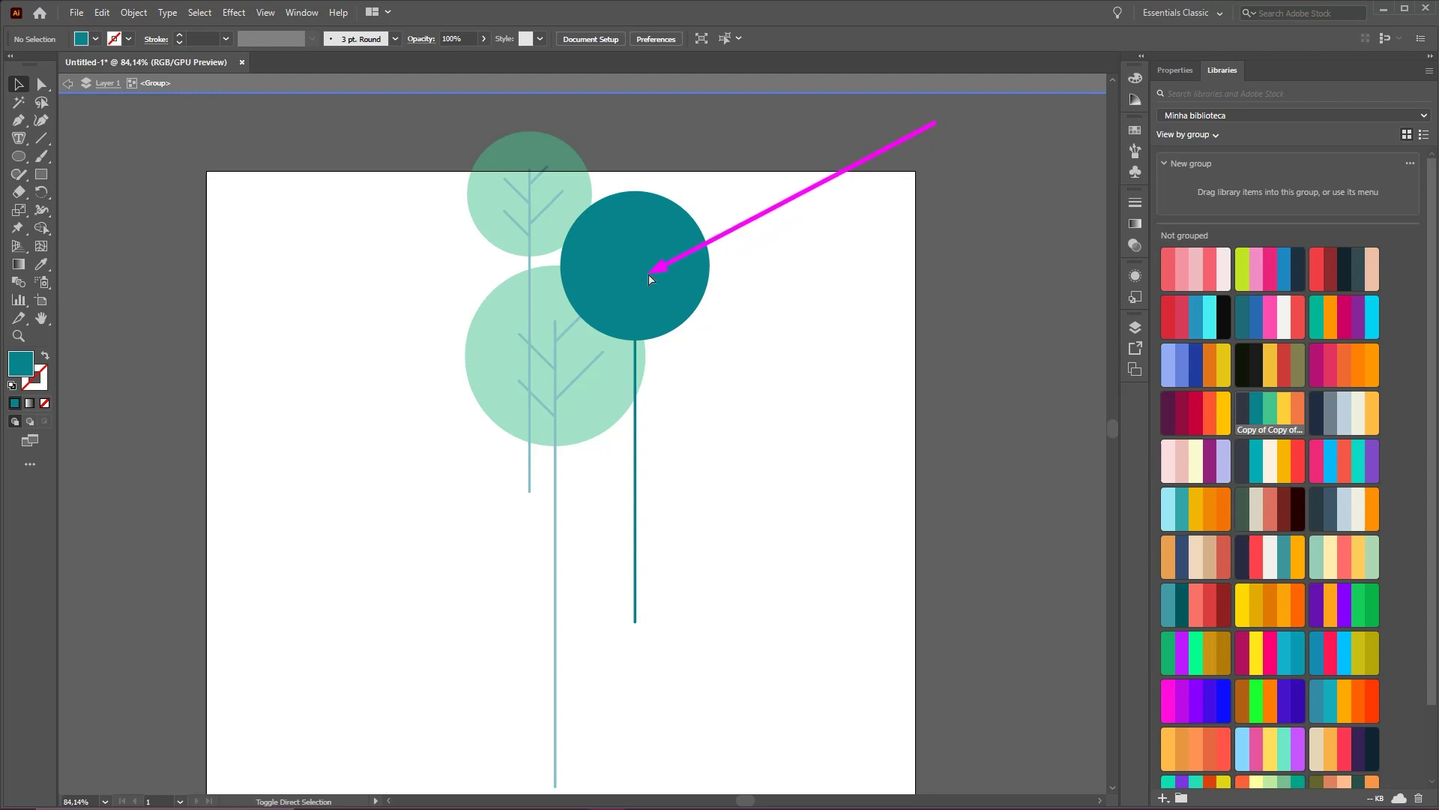
- Select the isolated plant's stem and branch lines without the circle and colour their stroke green #45c48b from the library theme
{"action": "key", "text": "ctrl+a"}
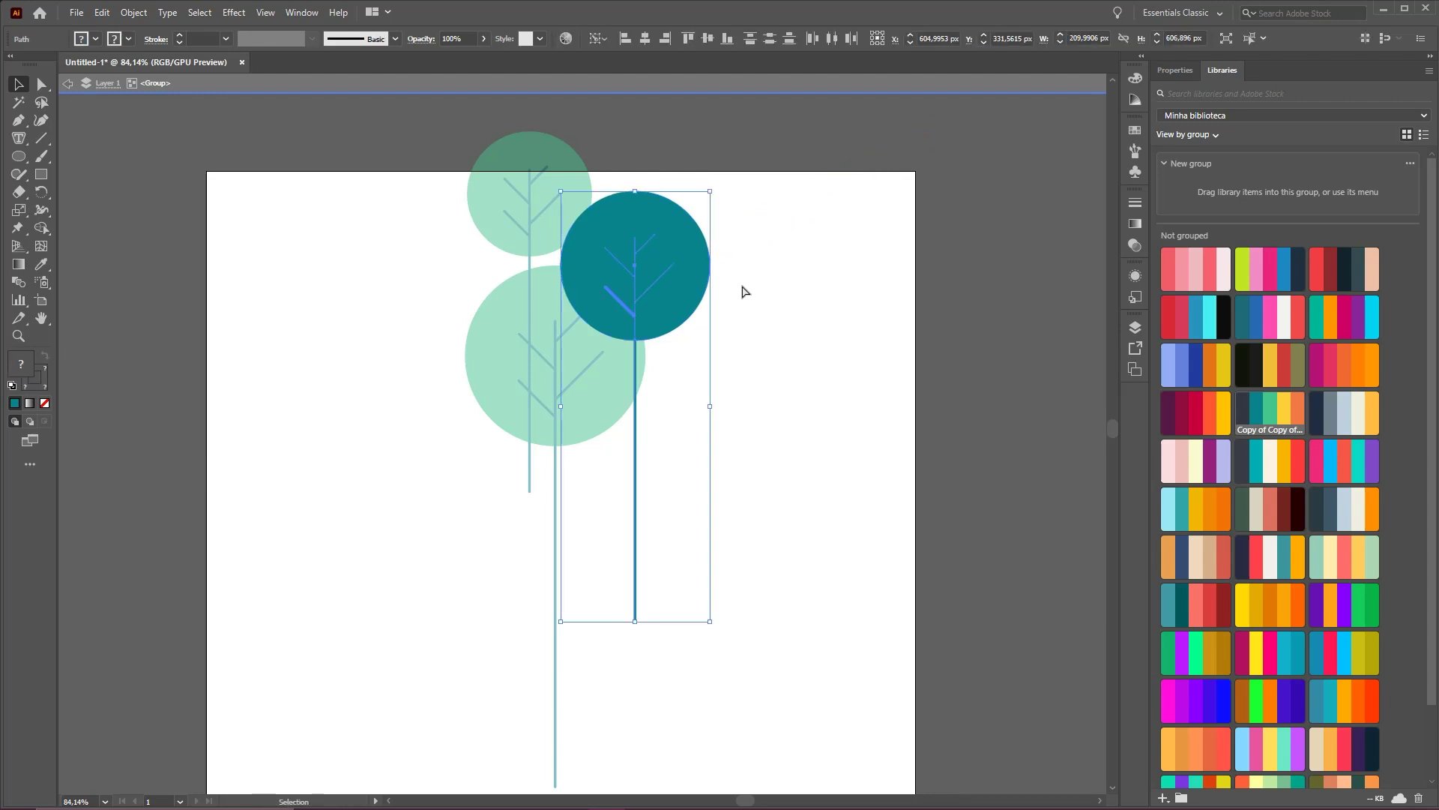
{"action": "left_click", "coordinate": [703, 300], "text": "shift"}
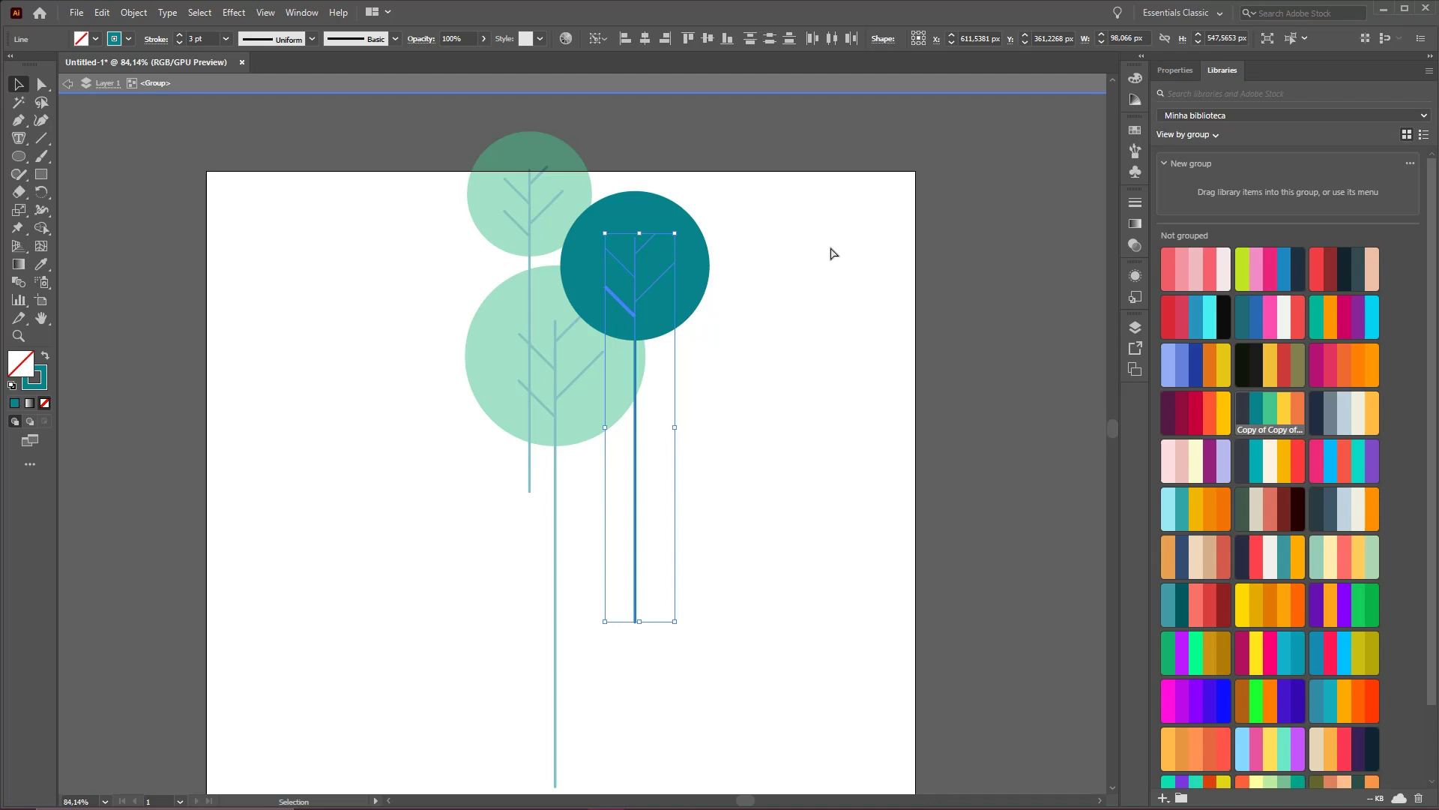
{"action": "left_click_drag", "start_coordinate": [303, 180], "coordinate": [49, 368]}
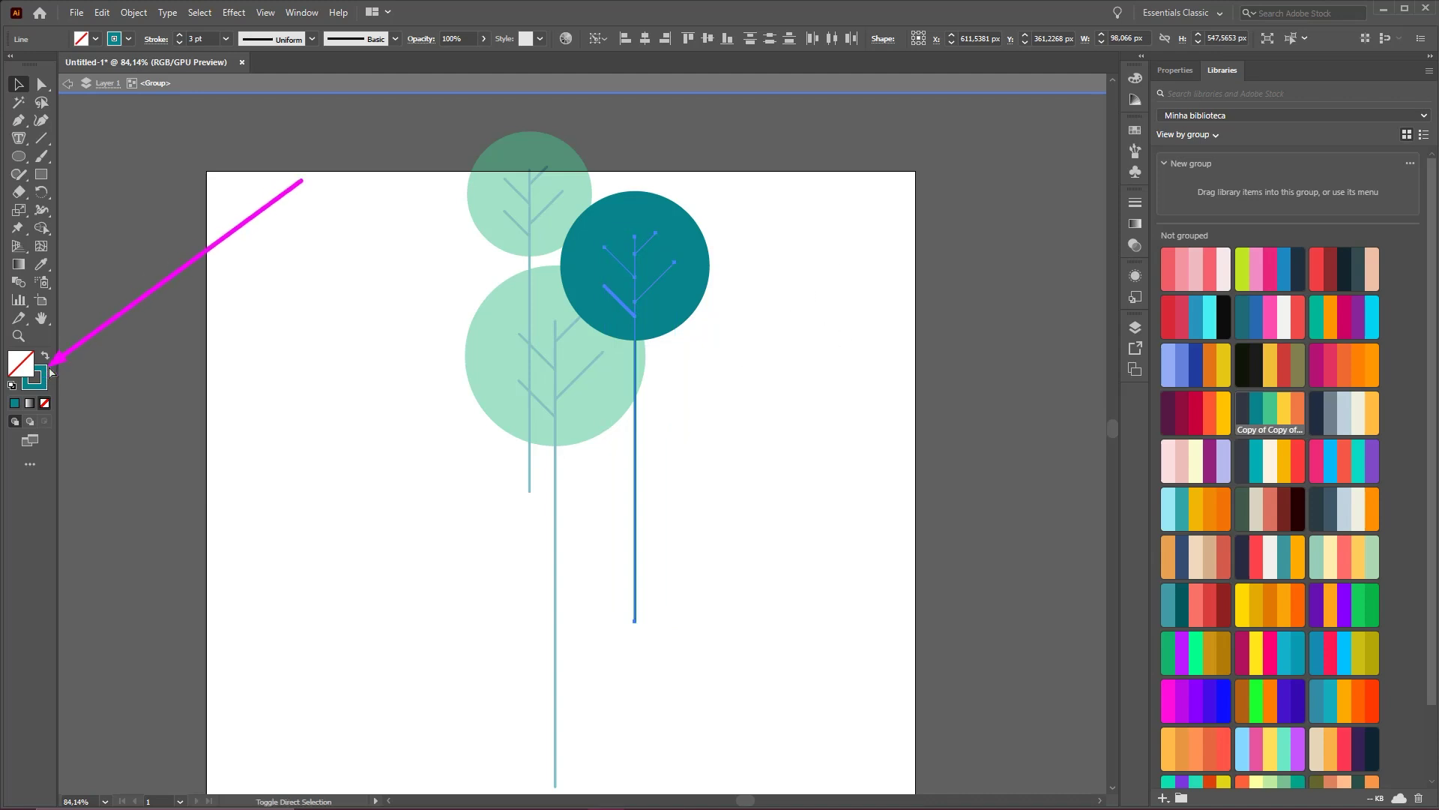
{"action": "left_click", "coordinate": [42, 387]}
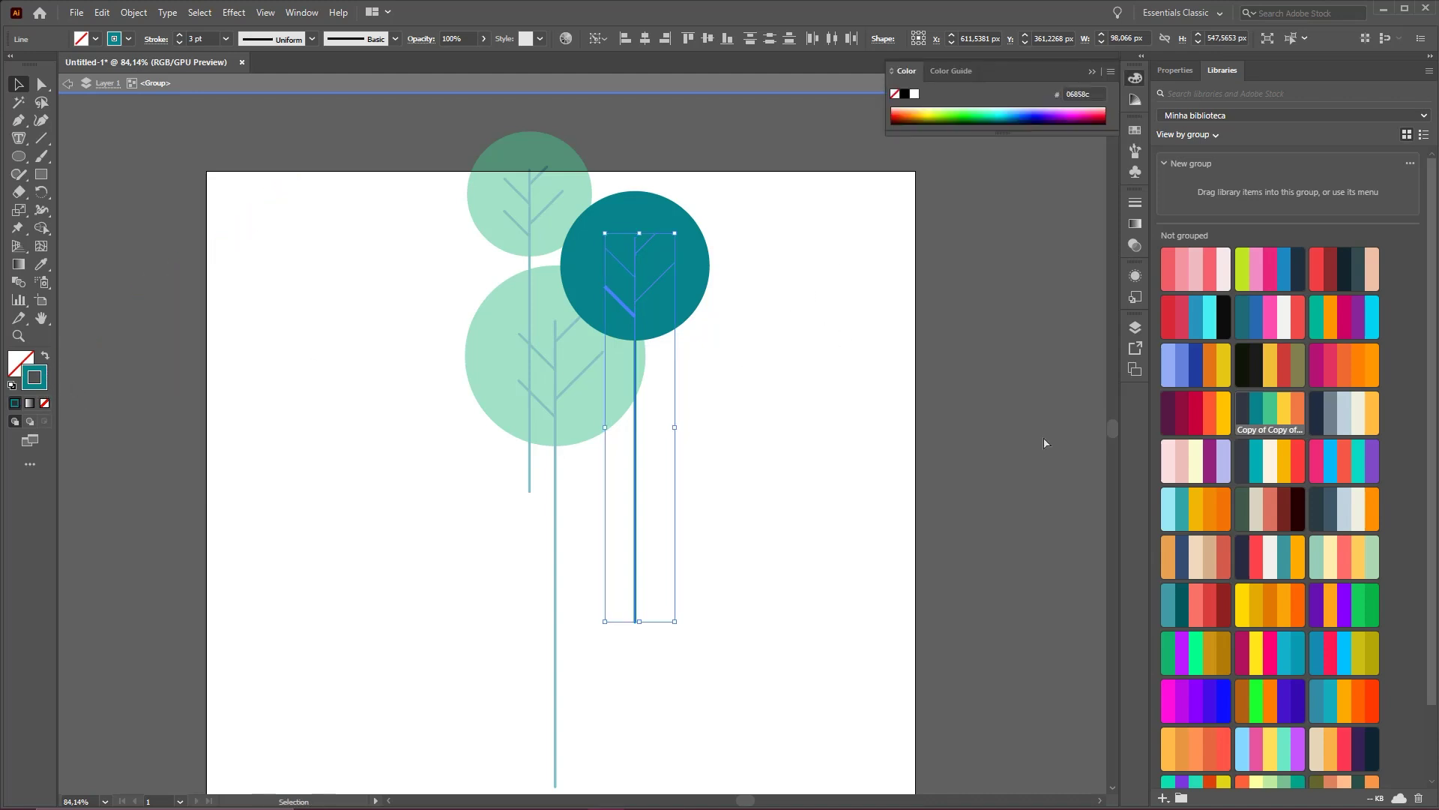
{"action": "left_click", "coordinate": [1271, 419]}
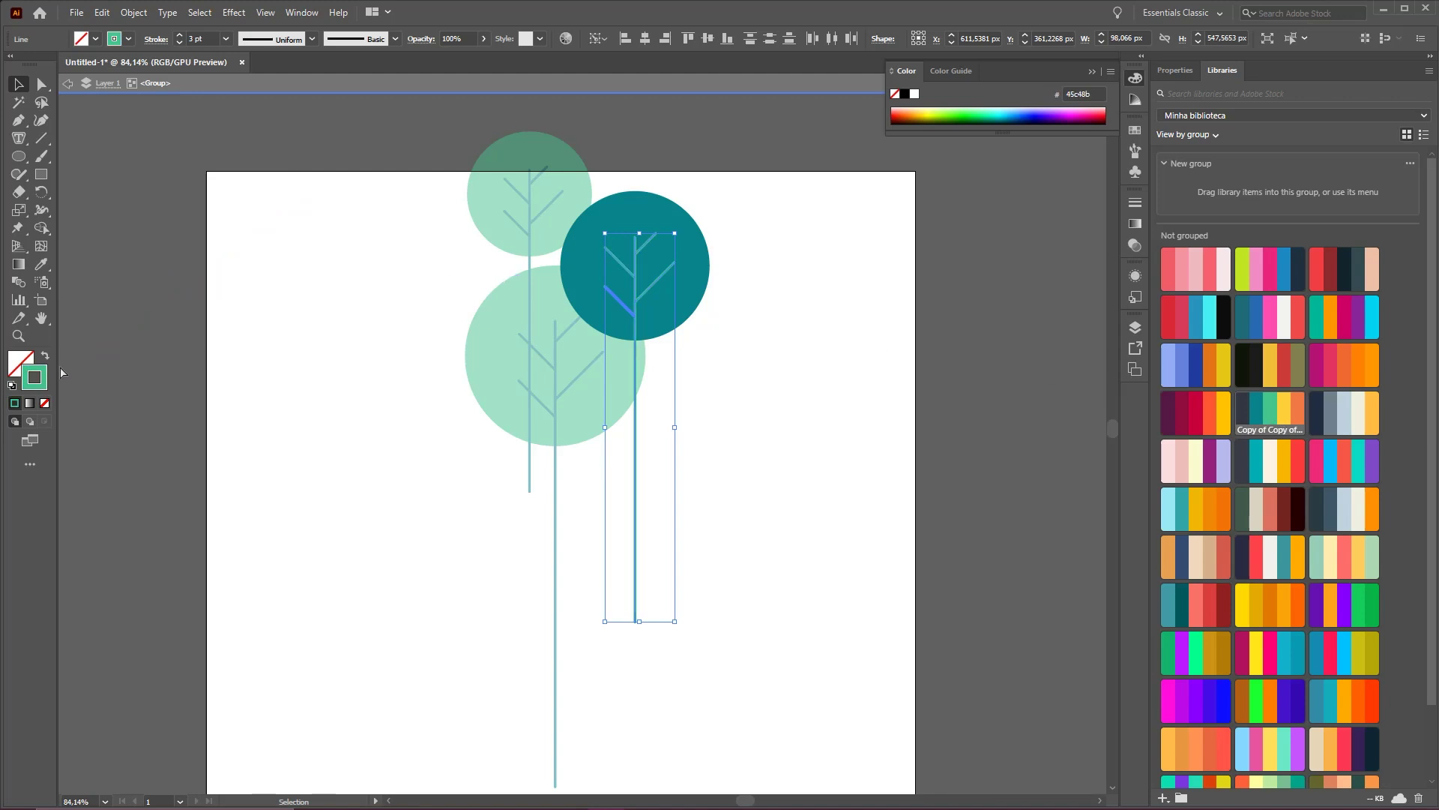
- Examine the lines' stroke hex code in the Color Picker, keep the colour and deselect the lines
{"action": "double_click", "coordinate": [43, 380]}
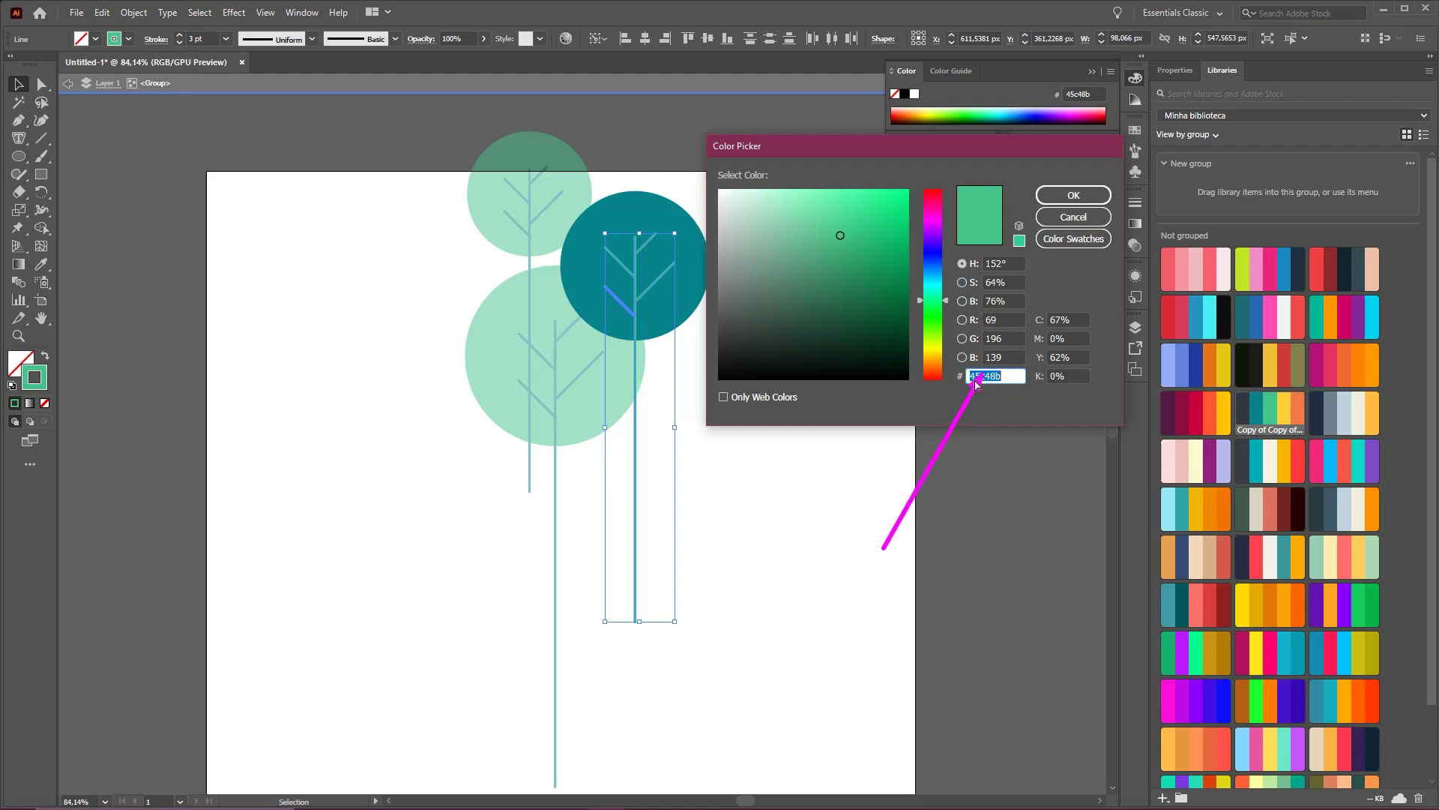
{"action": "left_click", "coordinate": [1073, 195]}
{"action": "left_click", "coordinate": [859, 371]}
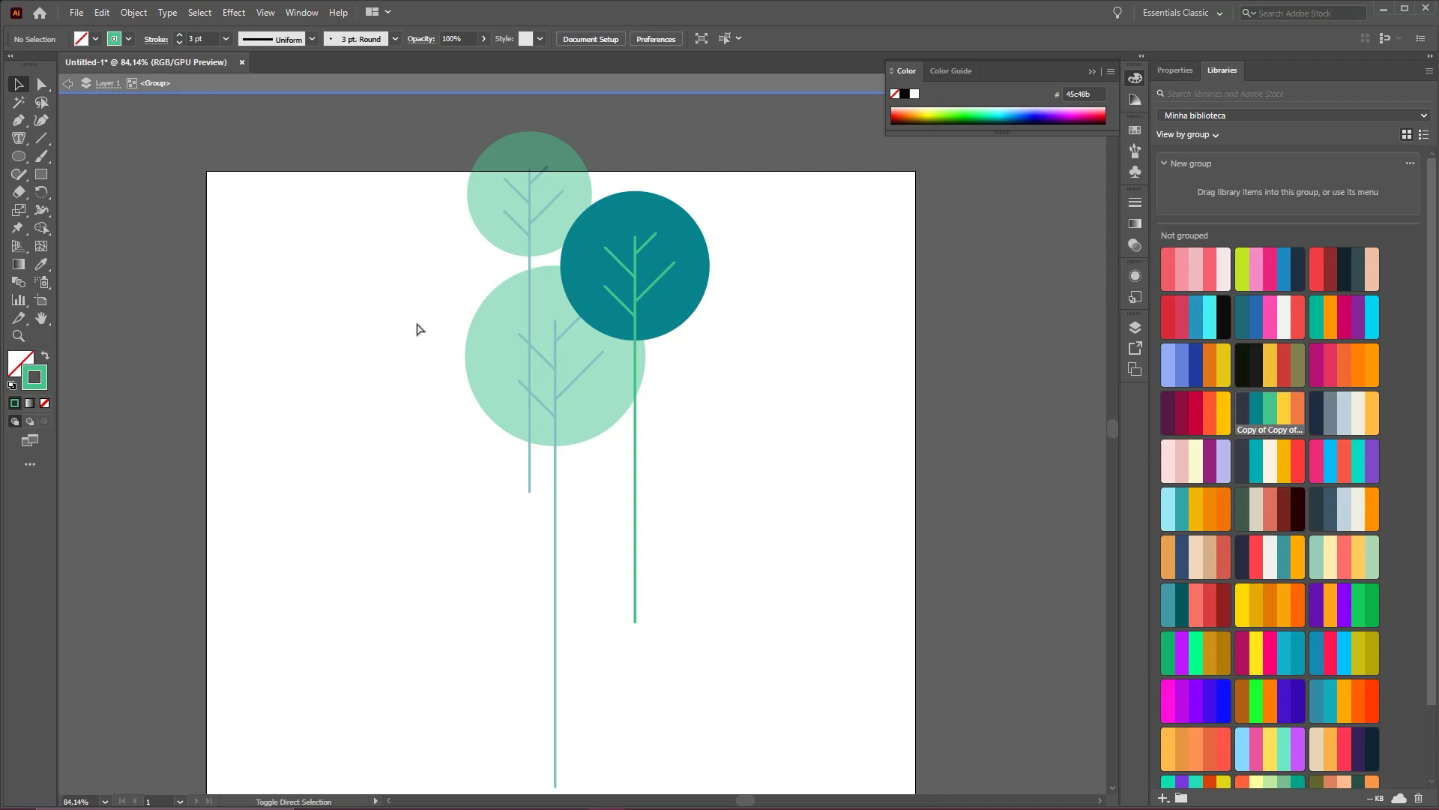
- Exit isolation mode completely to return to the full illustration
{"action": "left_click_drag", "start_coordinate": [327, 437], "coordinate": [79, 93]}
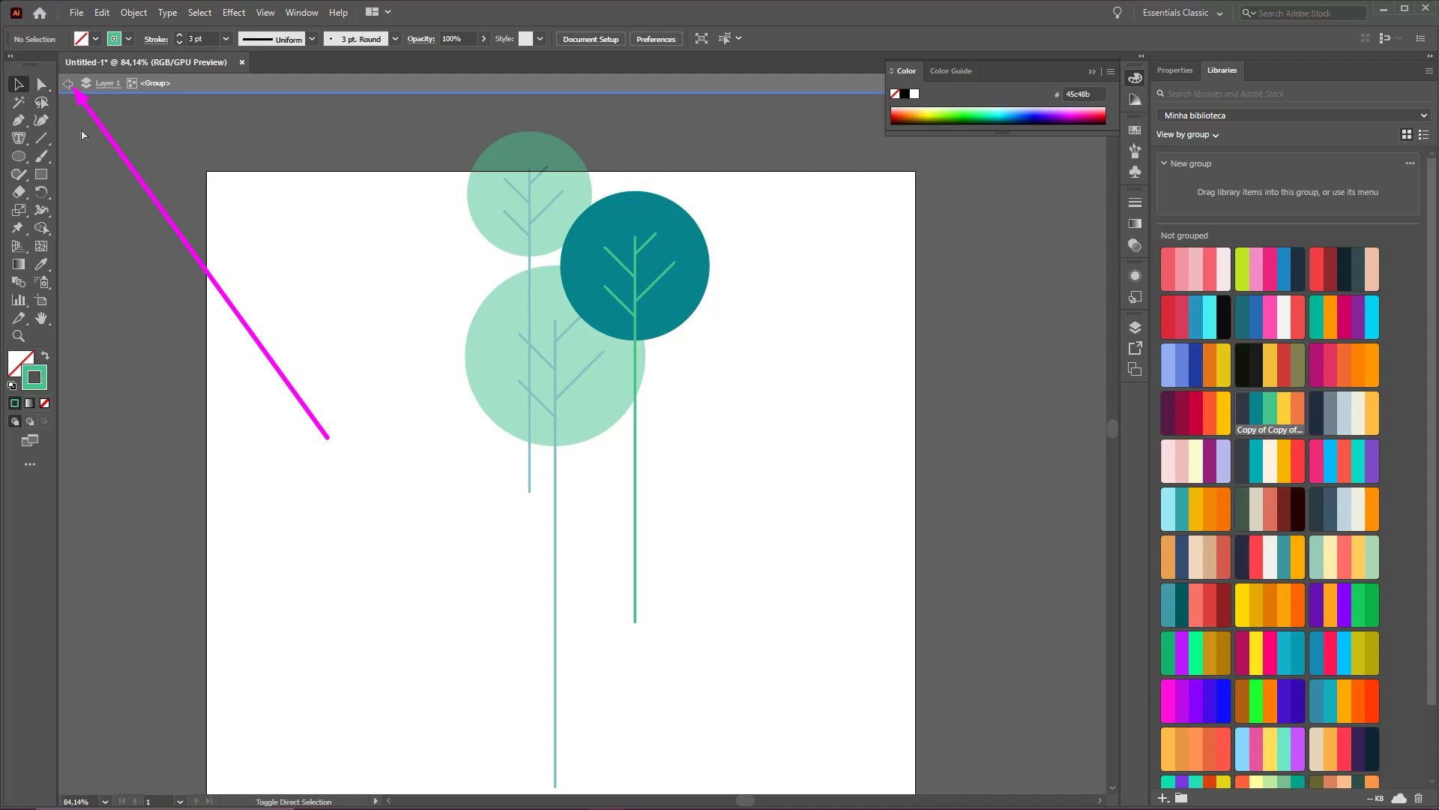
{"action": "key", "text": "Escape"}
{"action": "left_click", "coordinate": [68, 90]}
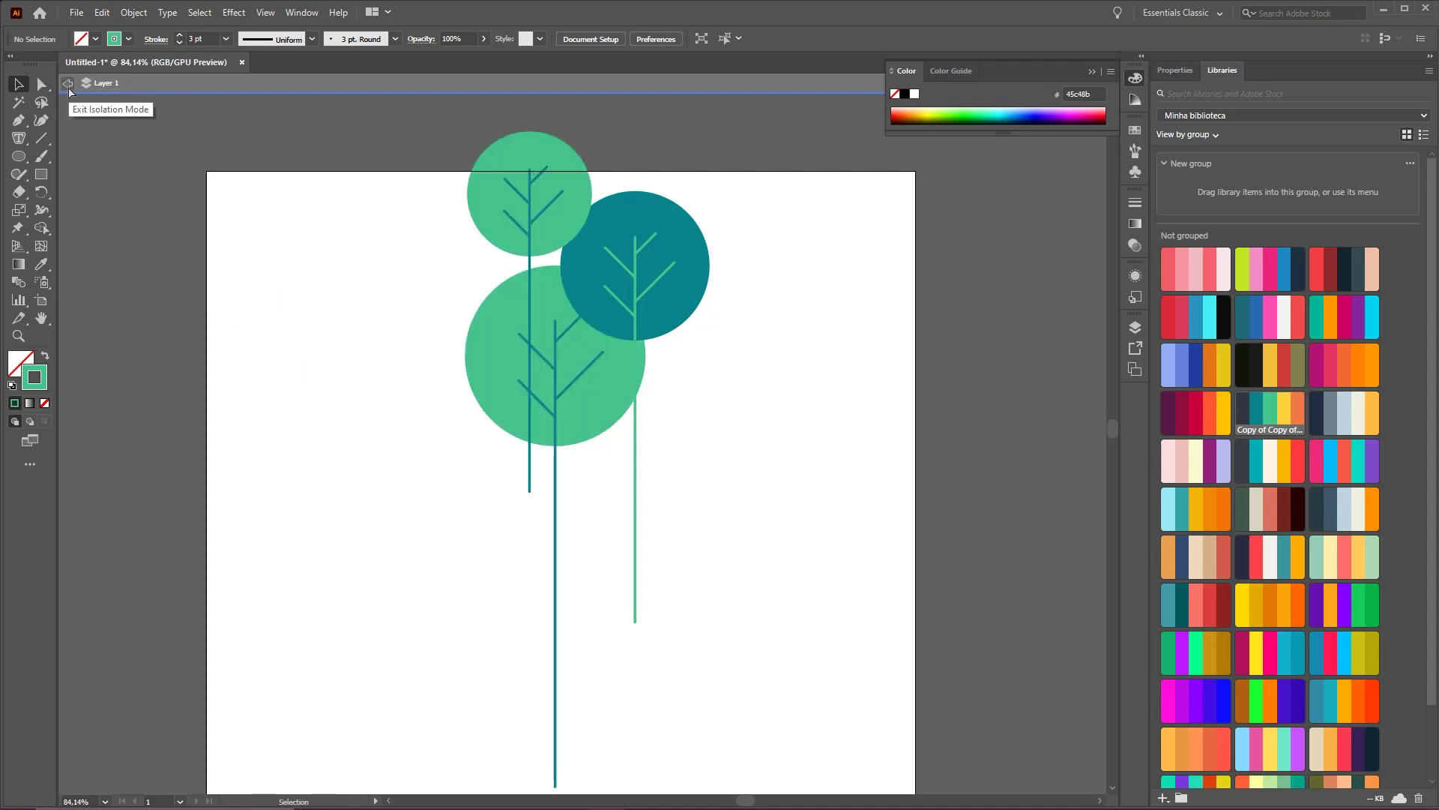
{"action": "left_click", "coordinate": [67, 87]}
- Send the plant with the teal circle behind the other two plants and deselect it
{"action": "key", "text": "ctrl+space"}
{"action": "left_click_drag", "start_coordinate": [686, 348], "coordinate": [596, 364]}
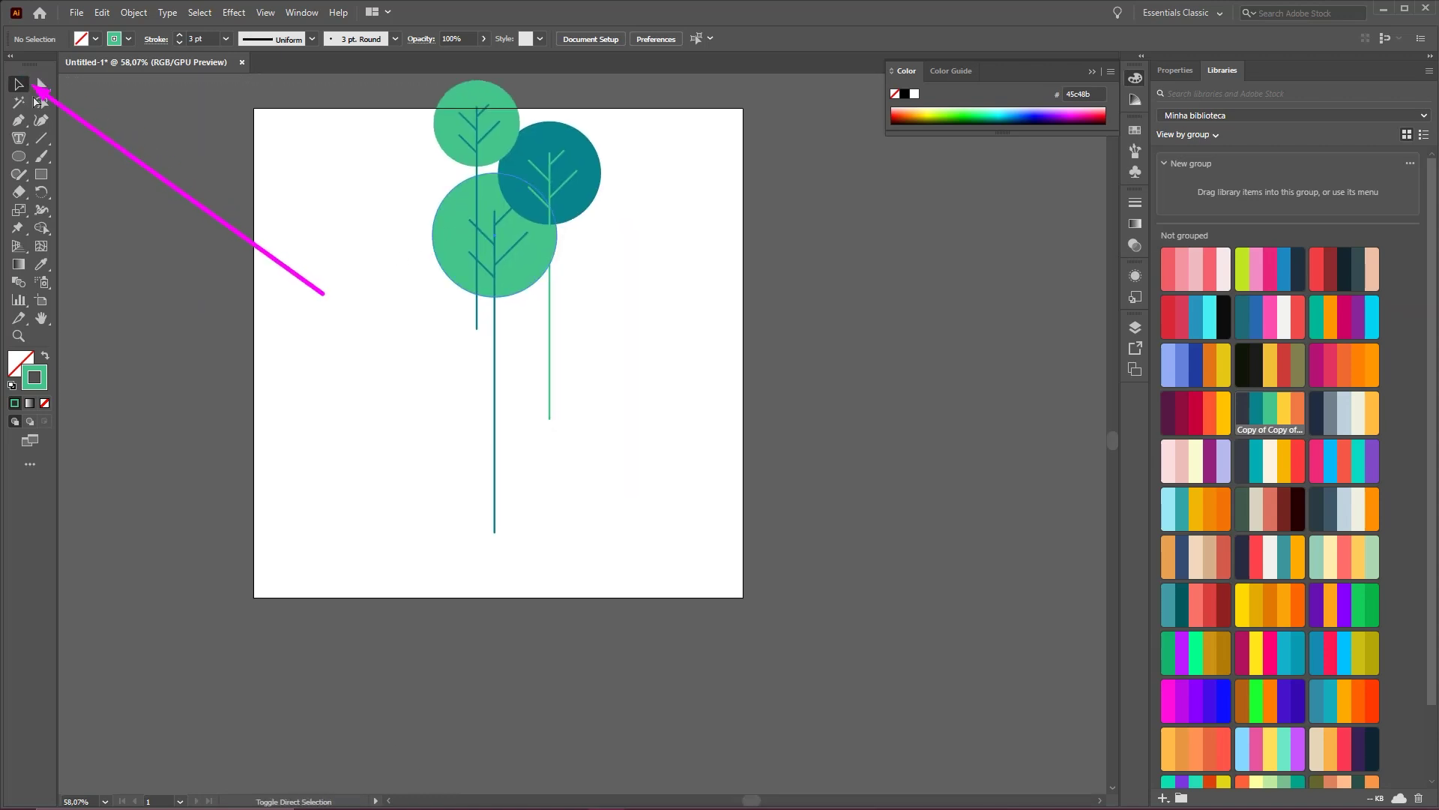
{"action": "left_click", "coordinate": [554, 159]}
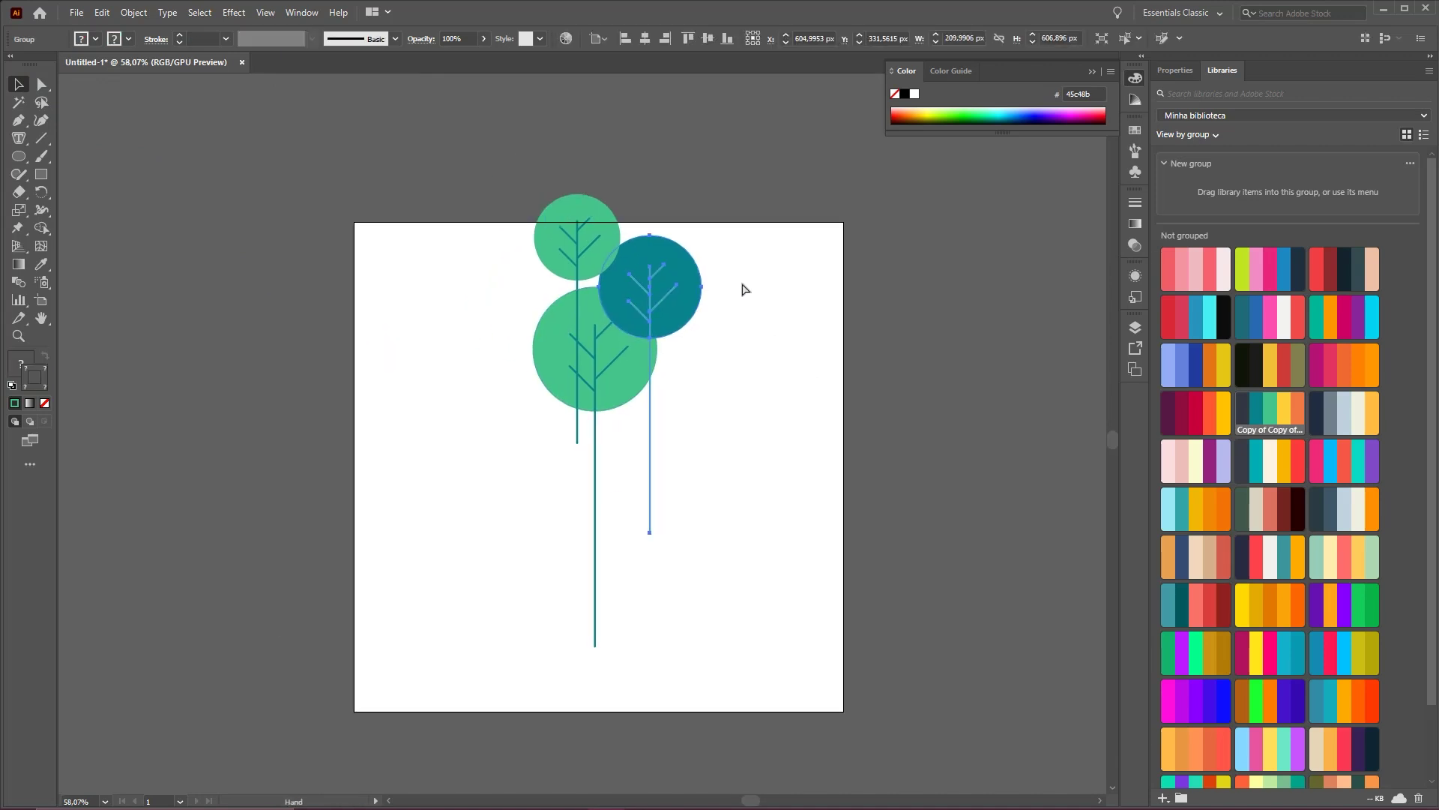
{"action": "right_click", "coordinate": [665, 278]}
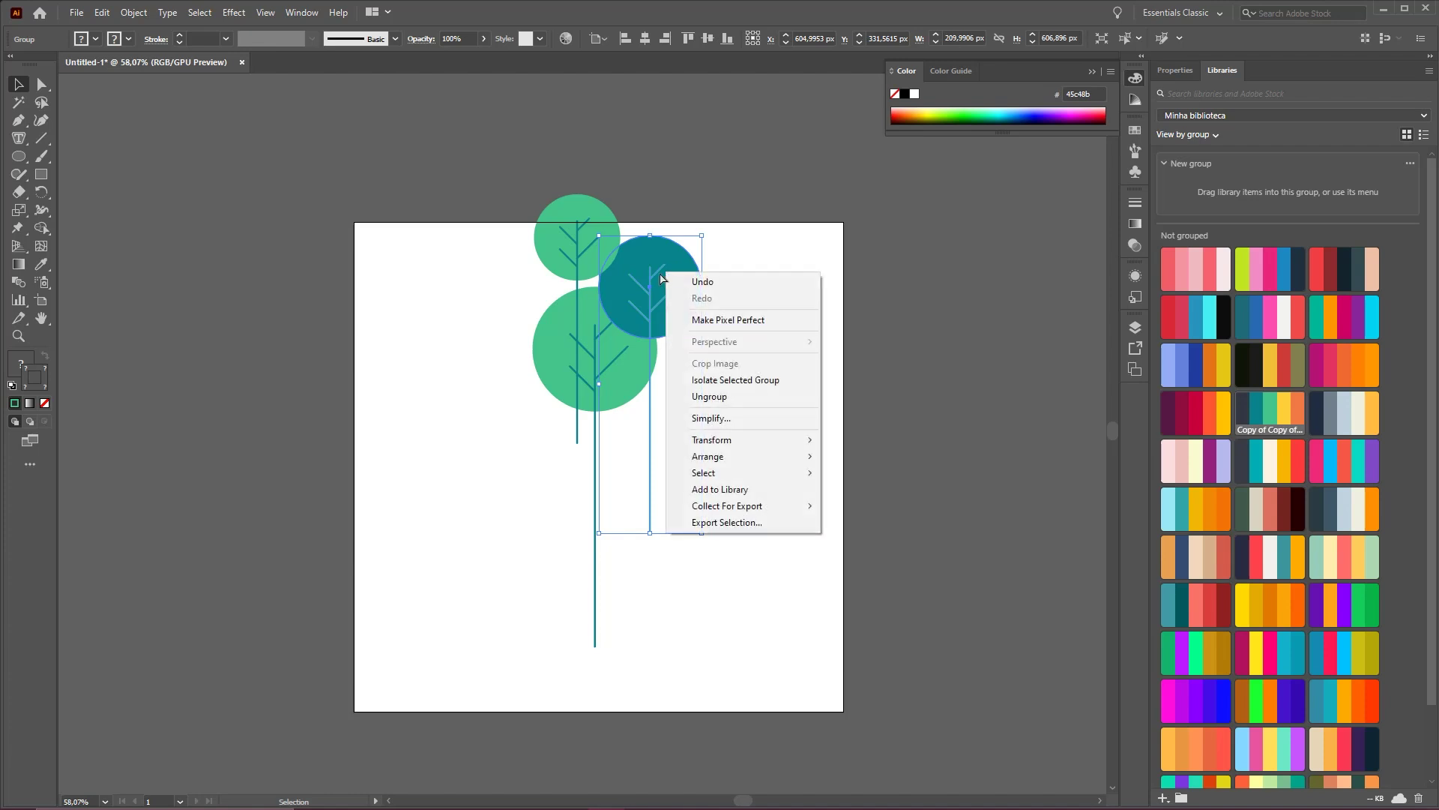
{"action": "mouse_move", "coordinate": [740, 463]}
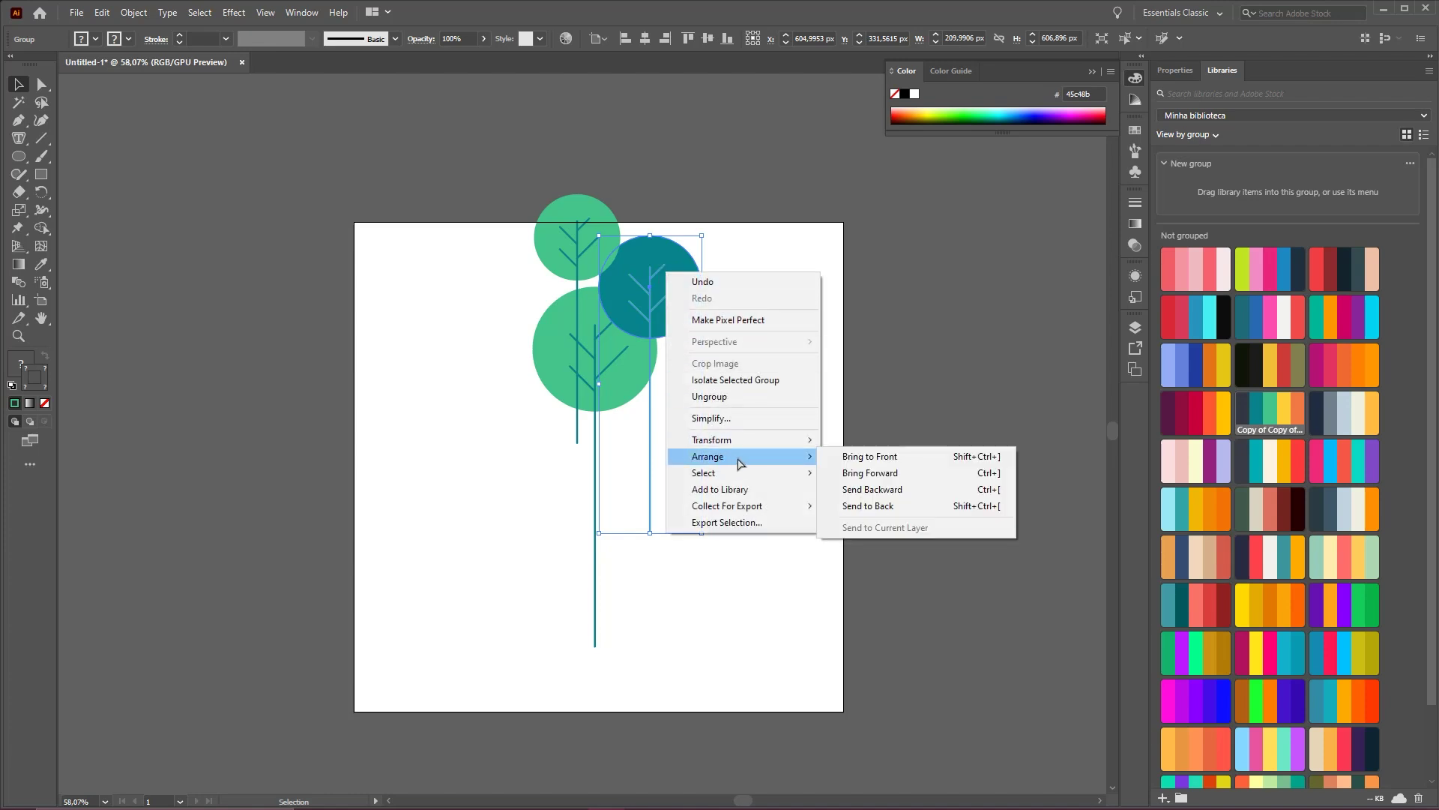
{"action": "left_click", "coordinate": [879, 507]}
{"action": "left_click", "coordinate": [815, 435]}
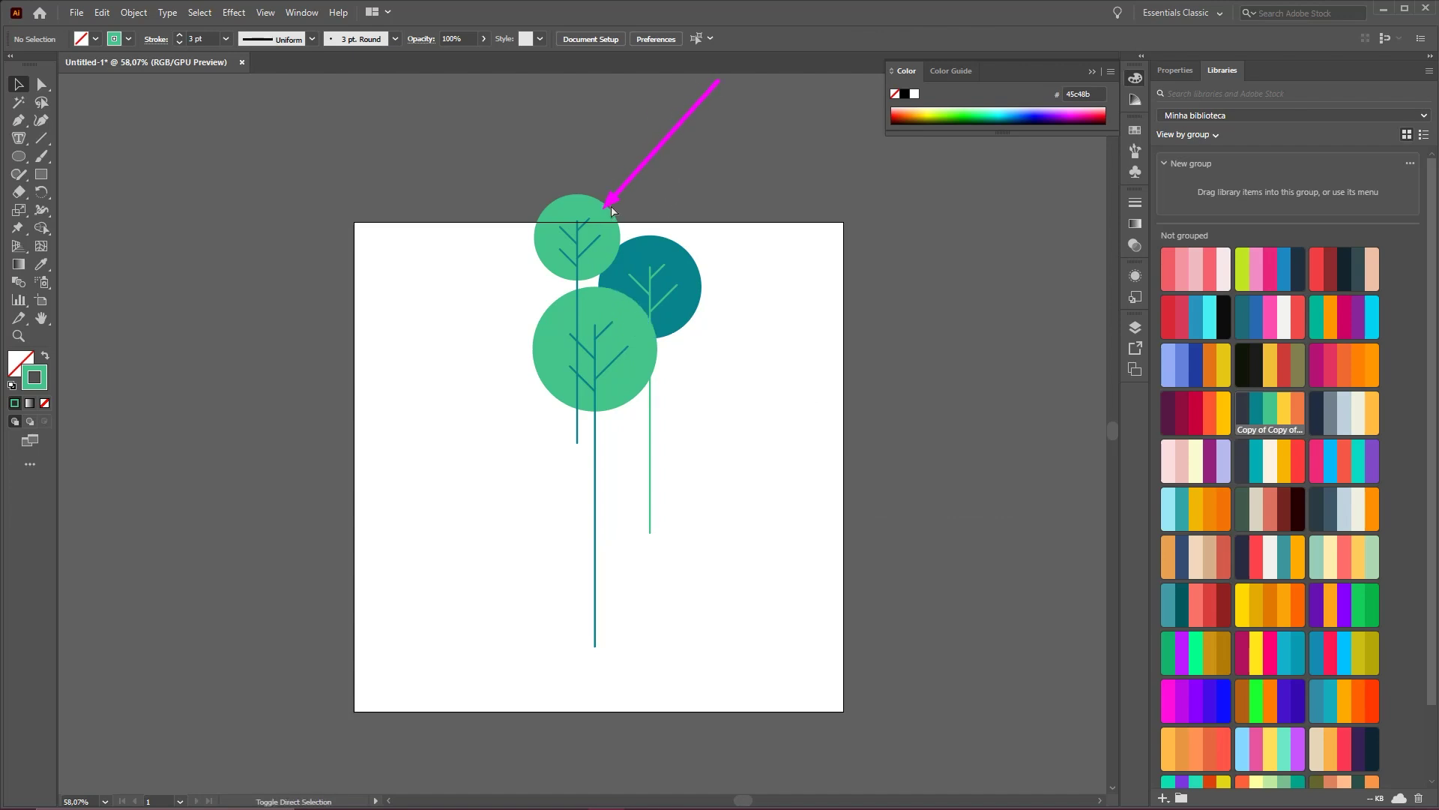
- Send the small green plant at the top behind the other two plants and deselect it
{"action": "left_click", "coordinate": [590, 227]}
{"action": "right_click", "coordinate": [581, 225]}
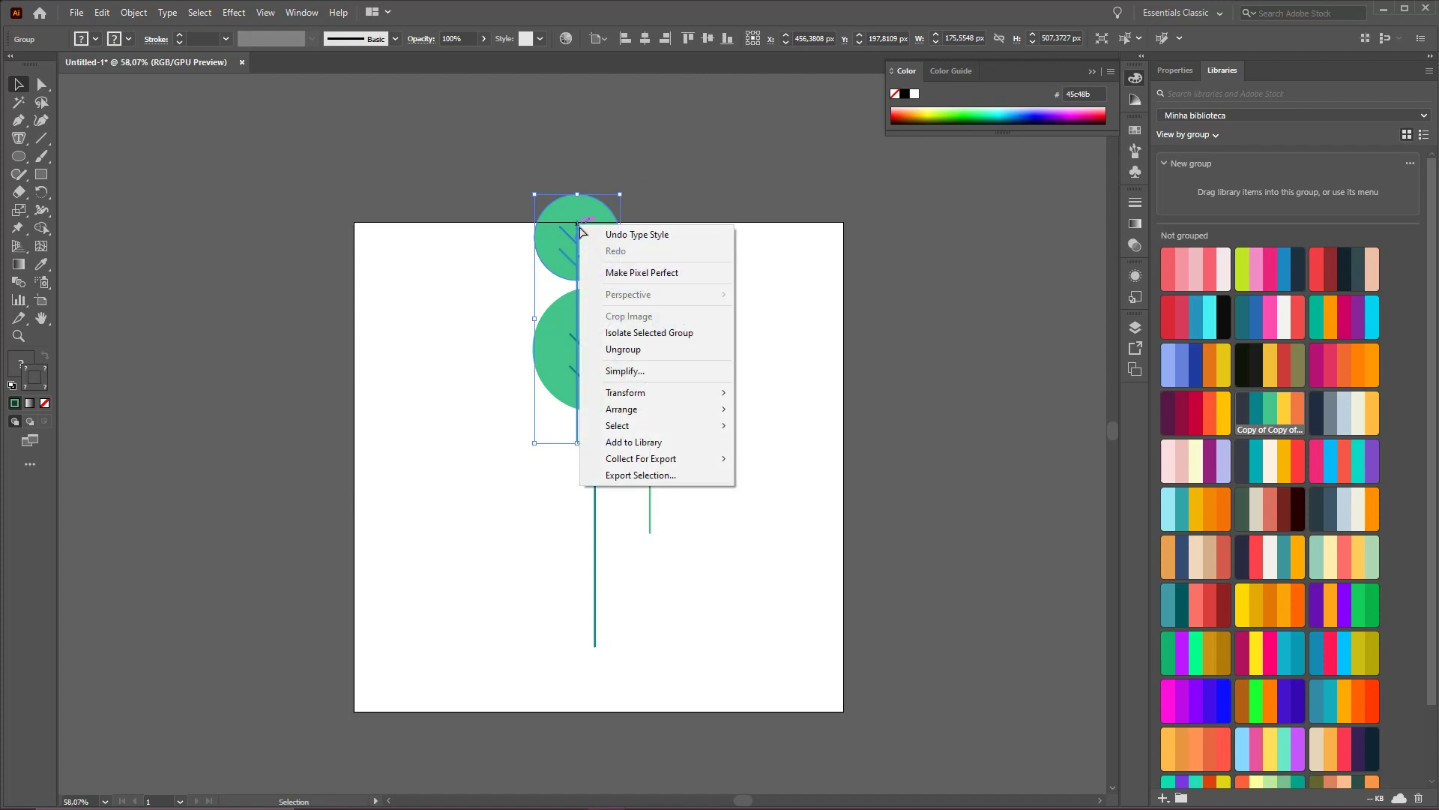
{"action": "mouse_move", "coordinate": [656, 411]}
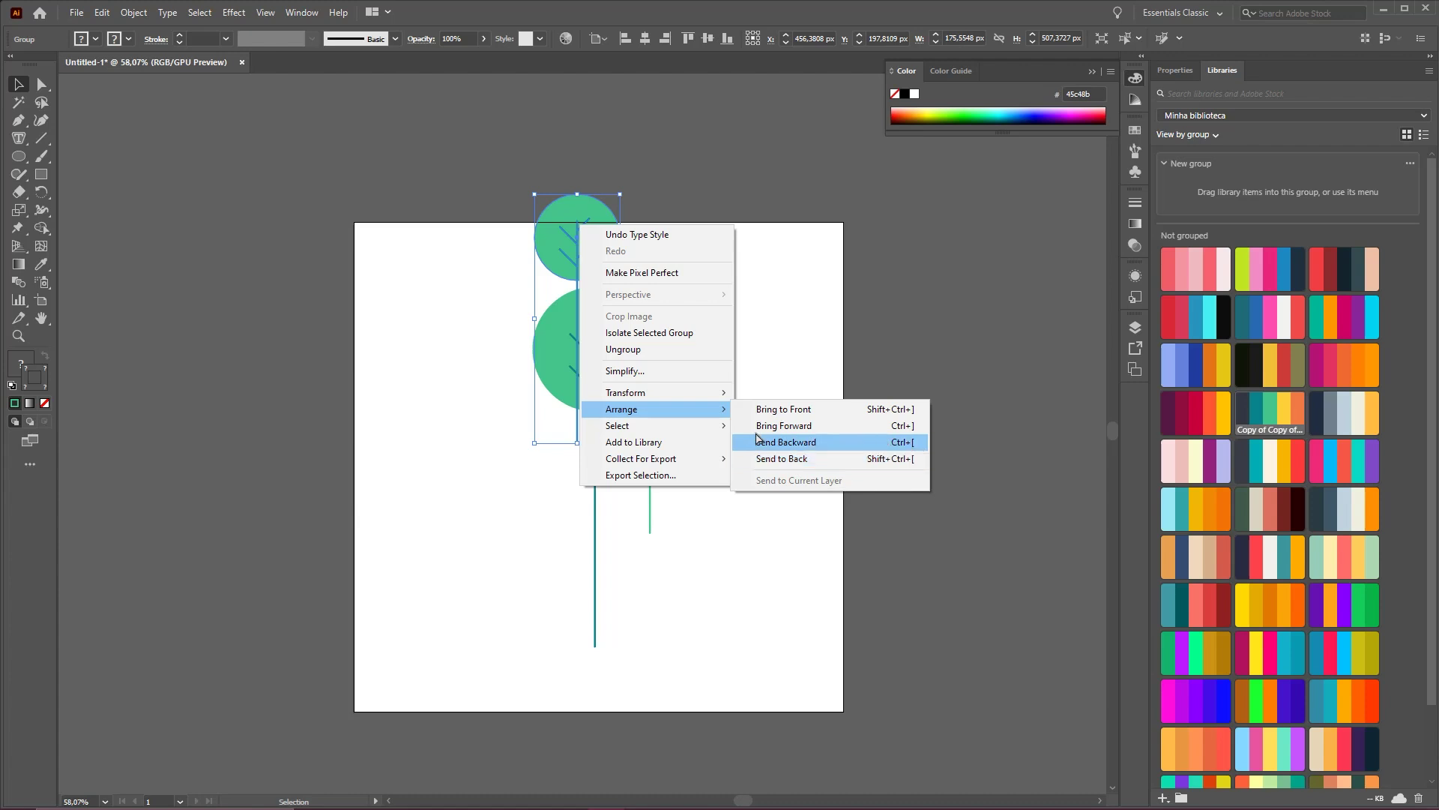
{"action": "left_click", "coordinate": [789, 462]}
{"action": "left_click", "coordinate": [764, 235]}
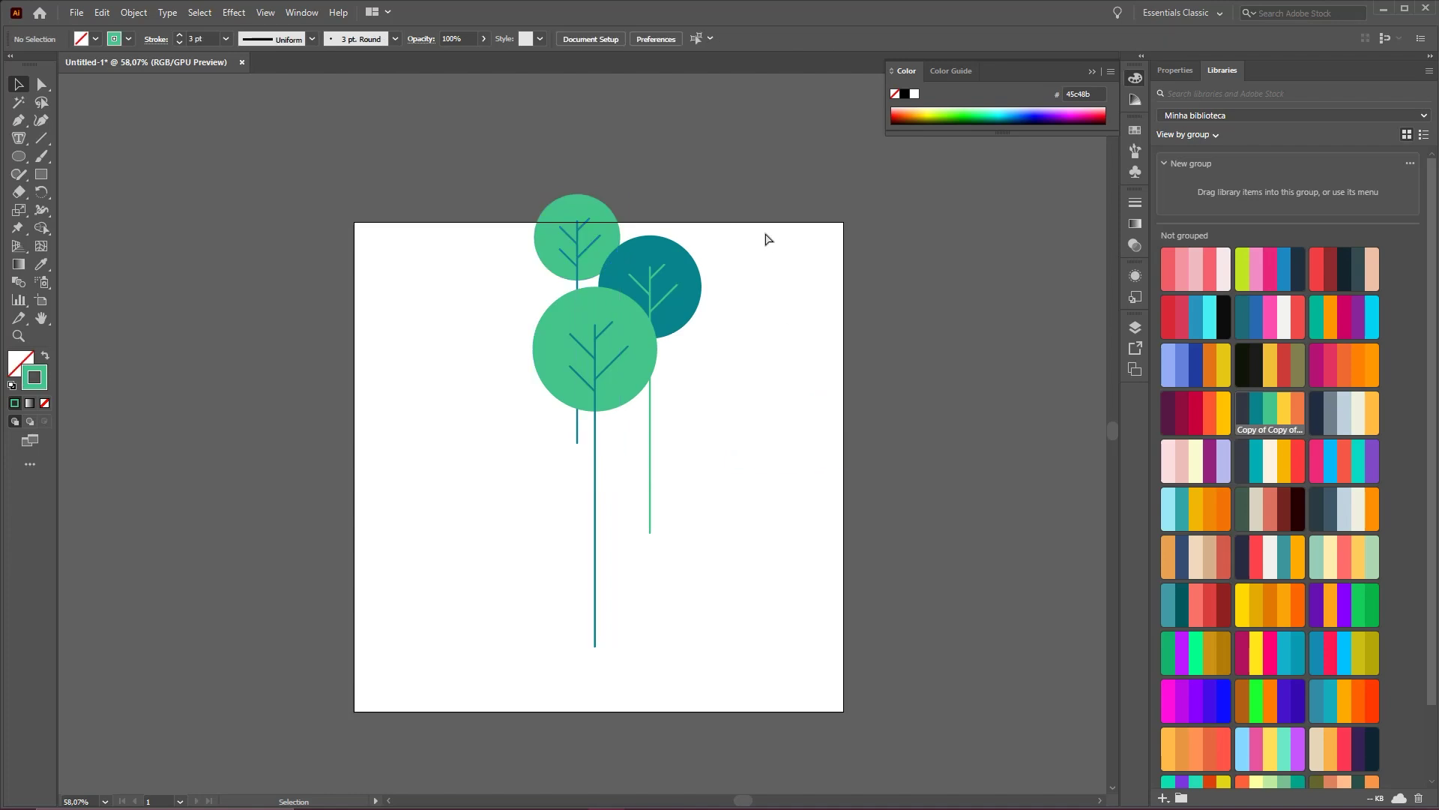
- Shift the small green plant and the teal-circle plant slightly right and up behind the large front plant
{"action": "mouse_move", "coordinate": [587, 237]}
{"action": "left_mouse_down"}
{"action": "mouse_move", "coordinate": [658, 257]}
{"action": "mouse_move", "coordinate": [601, 234]}
{"action": "left_mouse_up"}
{"action": "key", "text": "ctrl+z"}
{"action": "left_click_drag", "start_coordinate": [672, 273], "coordinate": [683, 268]}
{"action": "left_click", "coordinate": [761, 282]}
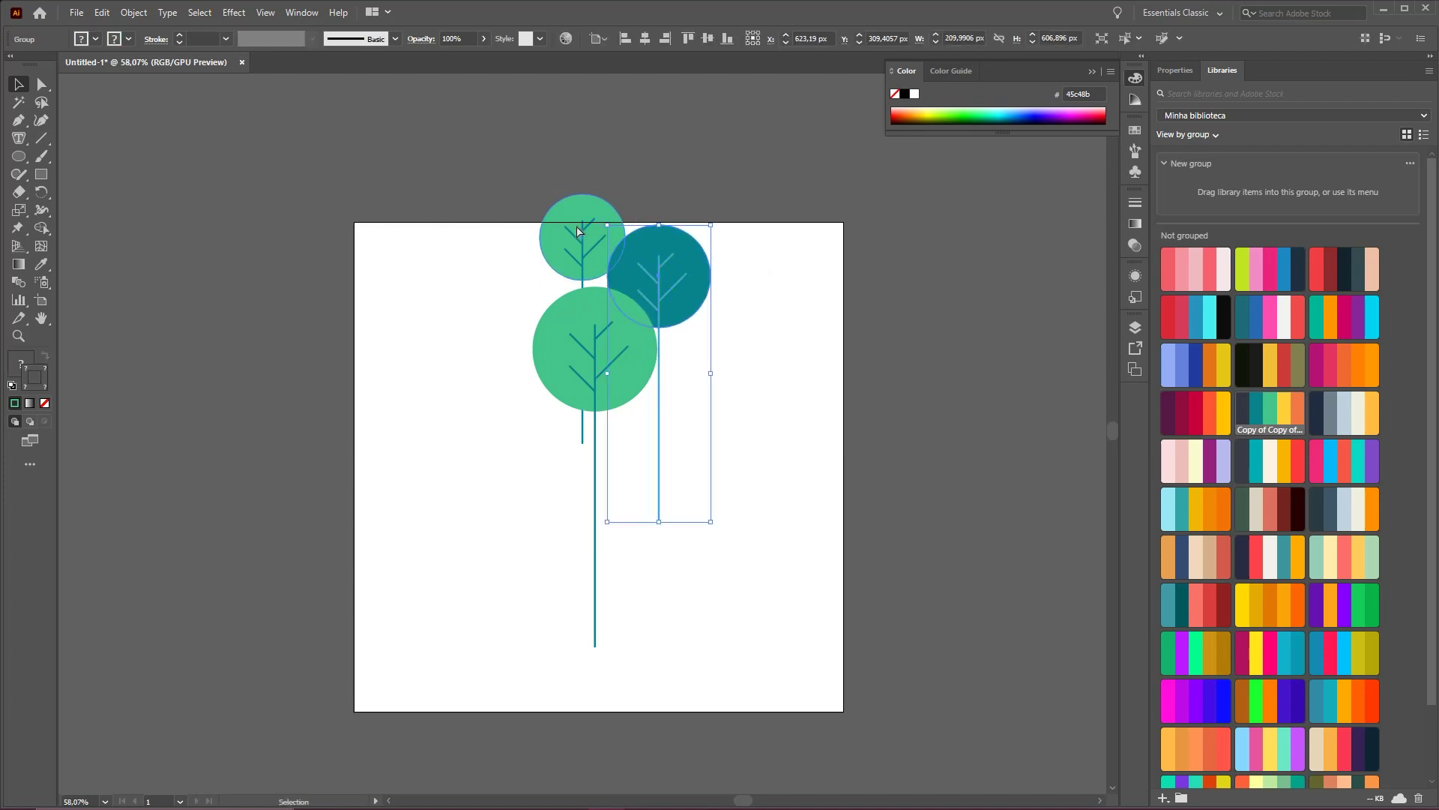
{"action": "left_click_drag", "start_coordinate": [581, 232], "coordinate": [587, 226]}
{"action": "left_click", "coordinate": [767, 269]}
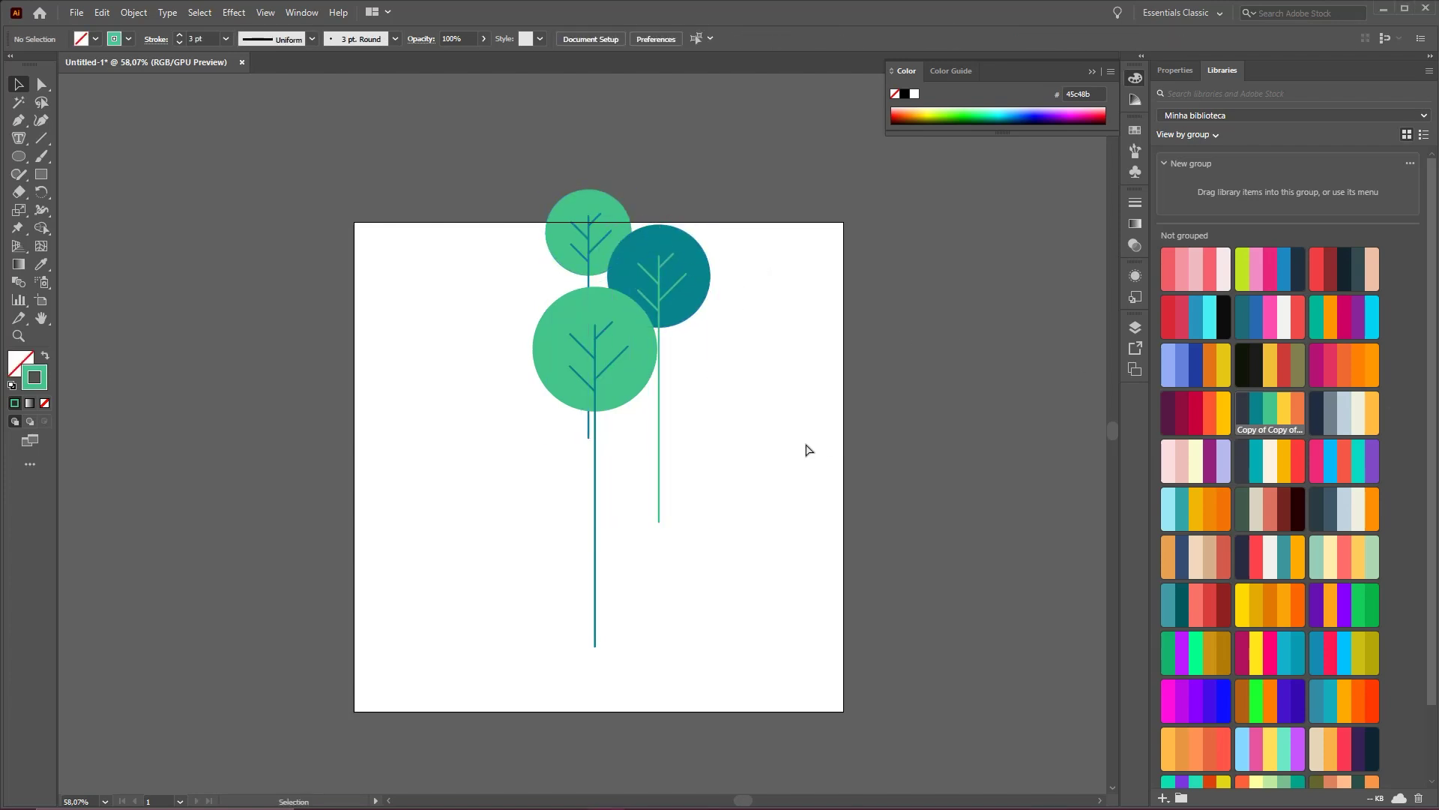
- Extend the teal-circle plant's stem straight down to the level of the front plant's stem end, moving only its bottom anchor point
{"action": "scroll", "coordinate": [697, 341], "scroll_direction": "down", "scroll_amount": 3}
{"action": "scroll", "coordinate": [713, 376], "scroll_direction": "right", "scroll_amount": 1}
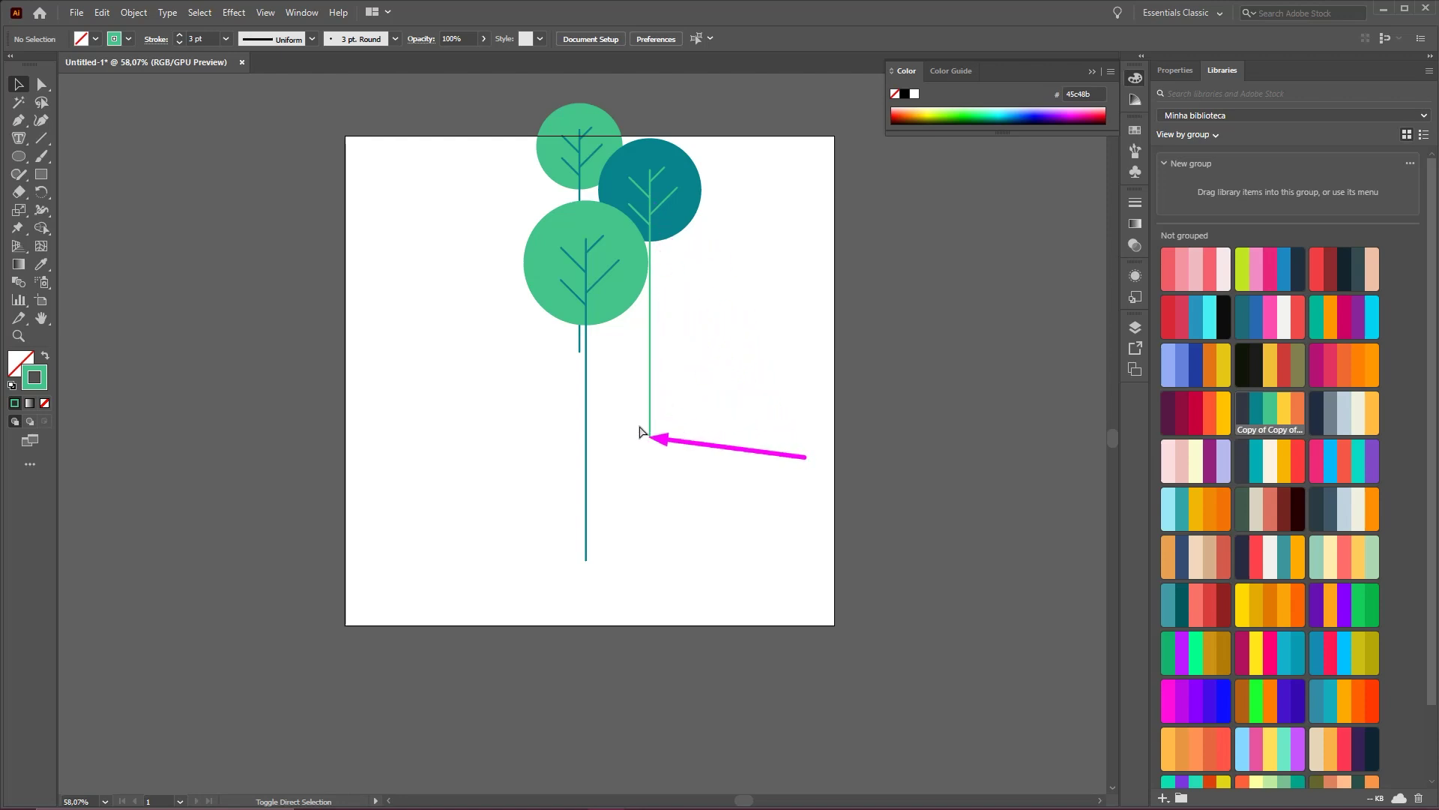
{"action": "left_click", "coordinate": [42, 86]}
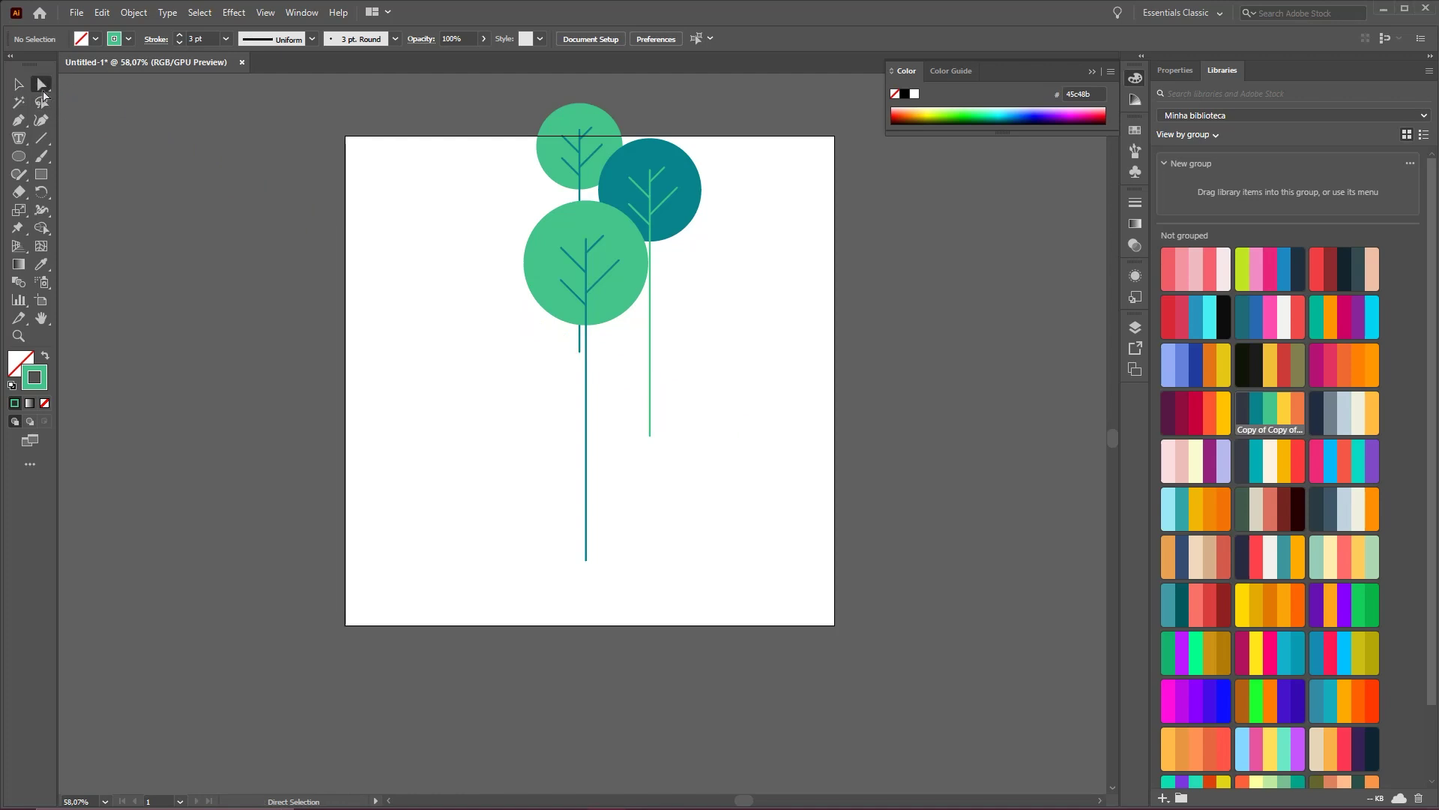
{"action": "key", "text": "super"}
{"action": "key", "text": "super"}
{"action": "left_click_drag", "start_coordinate": [626, 457], "coordinate": [697, 483]}
{"action": "left_click_drag", "start_coordinate": [693, 467], "coordinate": [700, 409]}
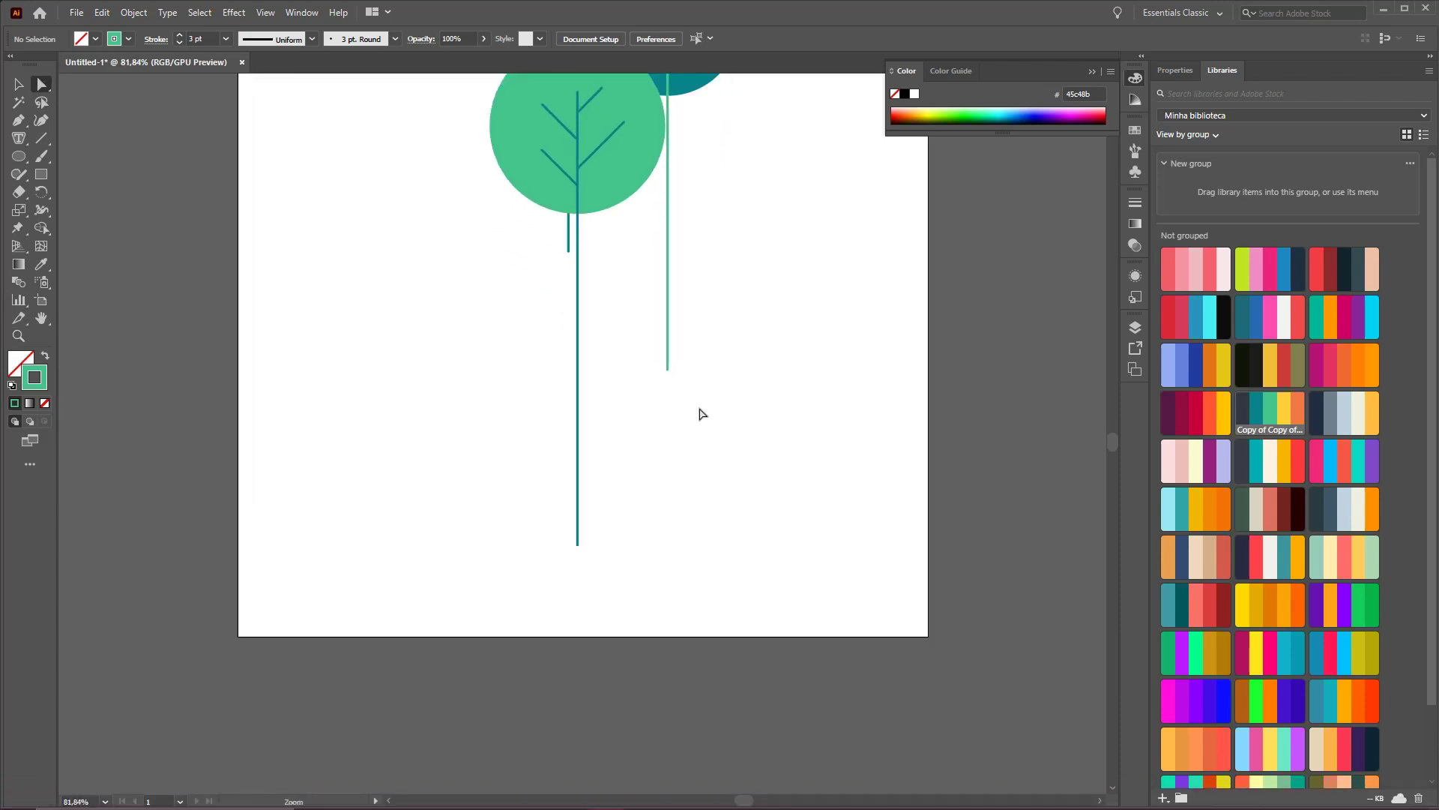
{"action": "left_click", "coordinate": [667, 370]}
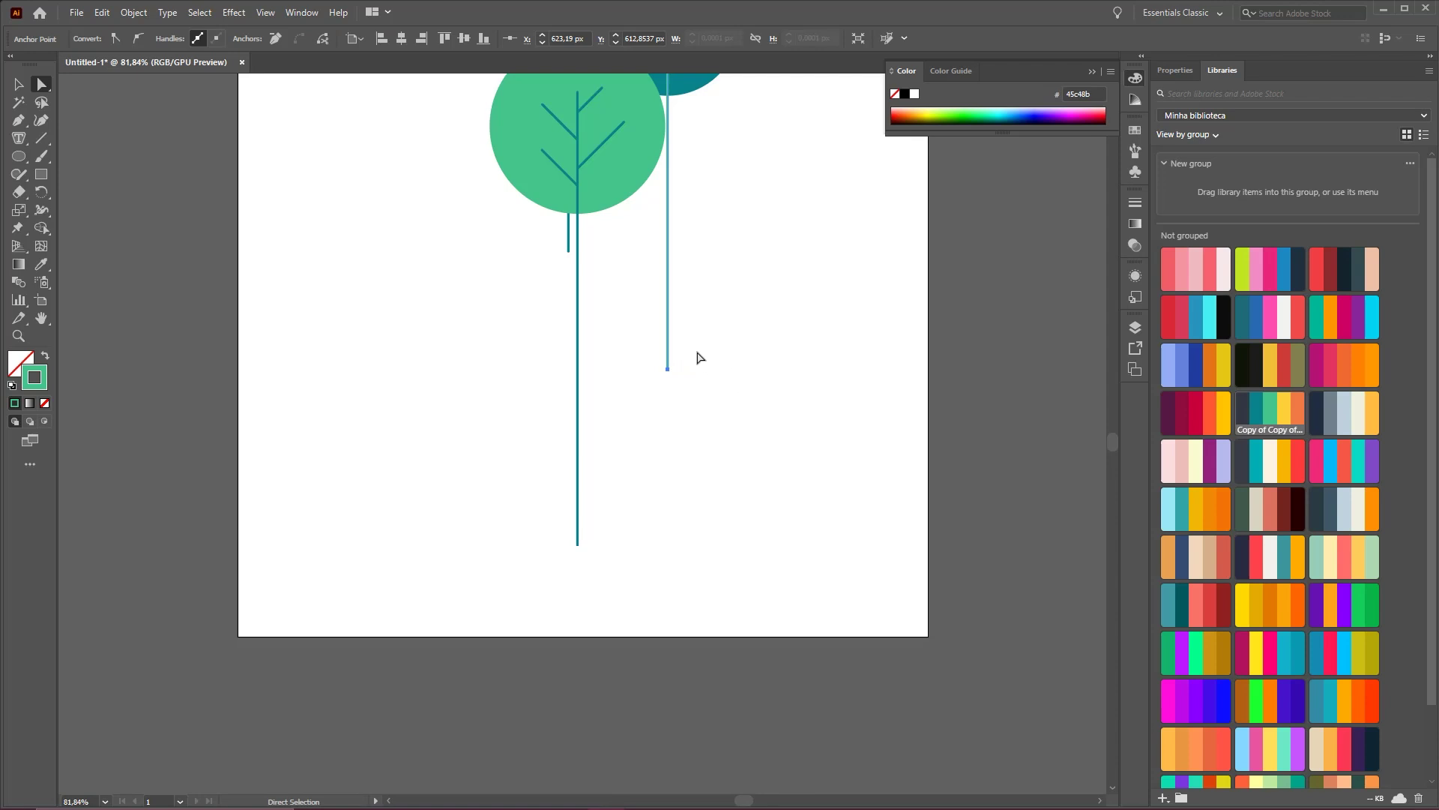
{"action": "left_click_drag", "start_coordinate": [668, 370], "coordinate": [670, 551]}
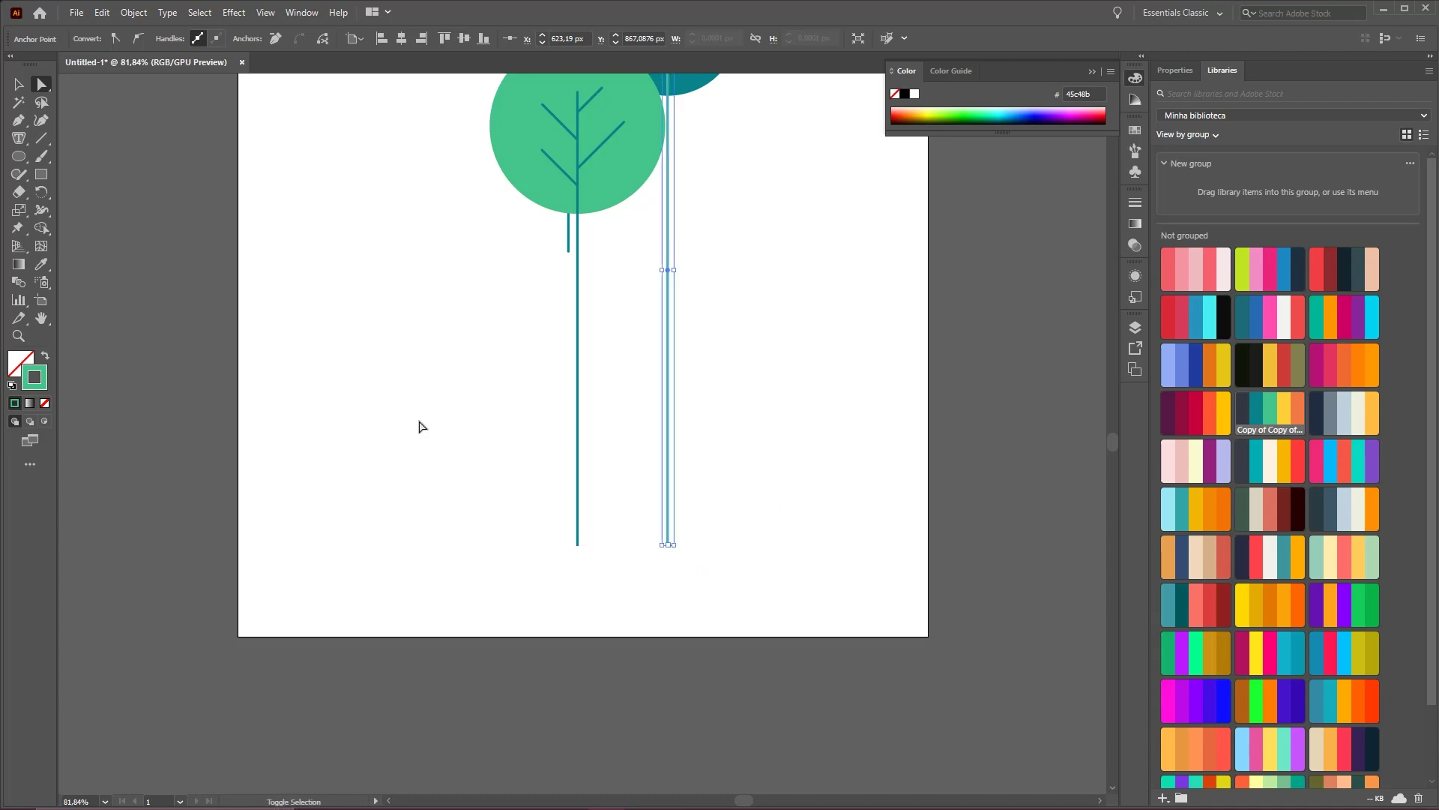
- Lengthen the small green plant's stem down to the same level as the other stems and deselect it
{"action": "mouse_move", "coordinate": [421, 456]}
{"action": "left_mouse_down"}
{"action": "mouse_move", "coordinate": [573, 275]}
{"action": "mouse_move", "coordinate": [567, 255]}
{"action": "left_mouse_up"}
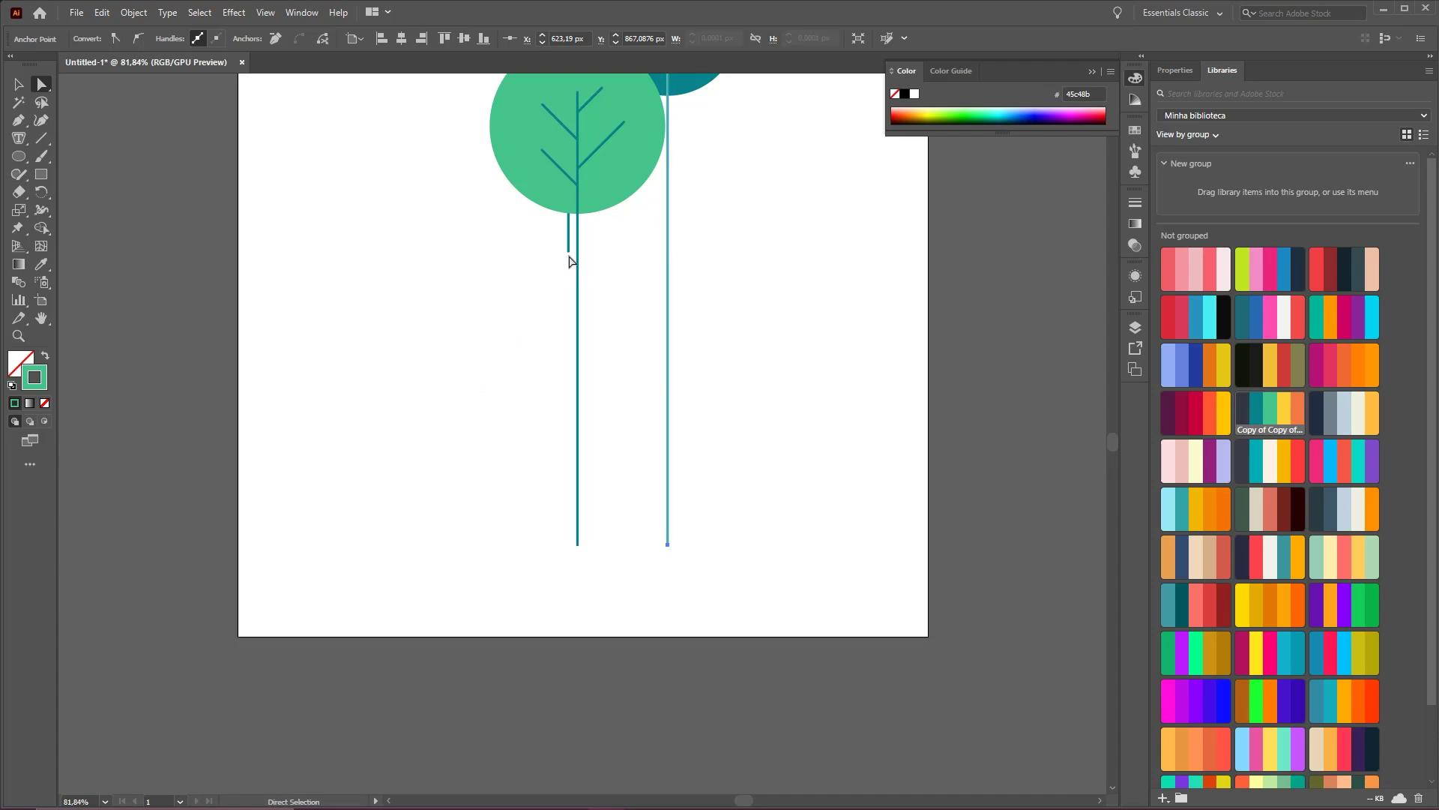
{"action": "left_click", "coordinate": [569, 251]}
{"action": "left_click_drag", "start_coordinate": [572, 259], "coordinate": [560, 547]}
{"action": "key", "text": "ctrl+space"}
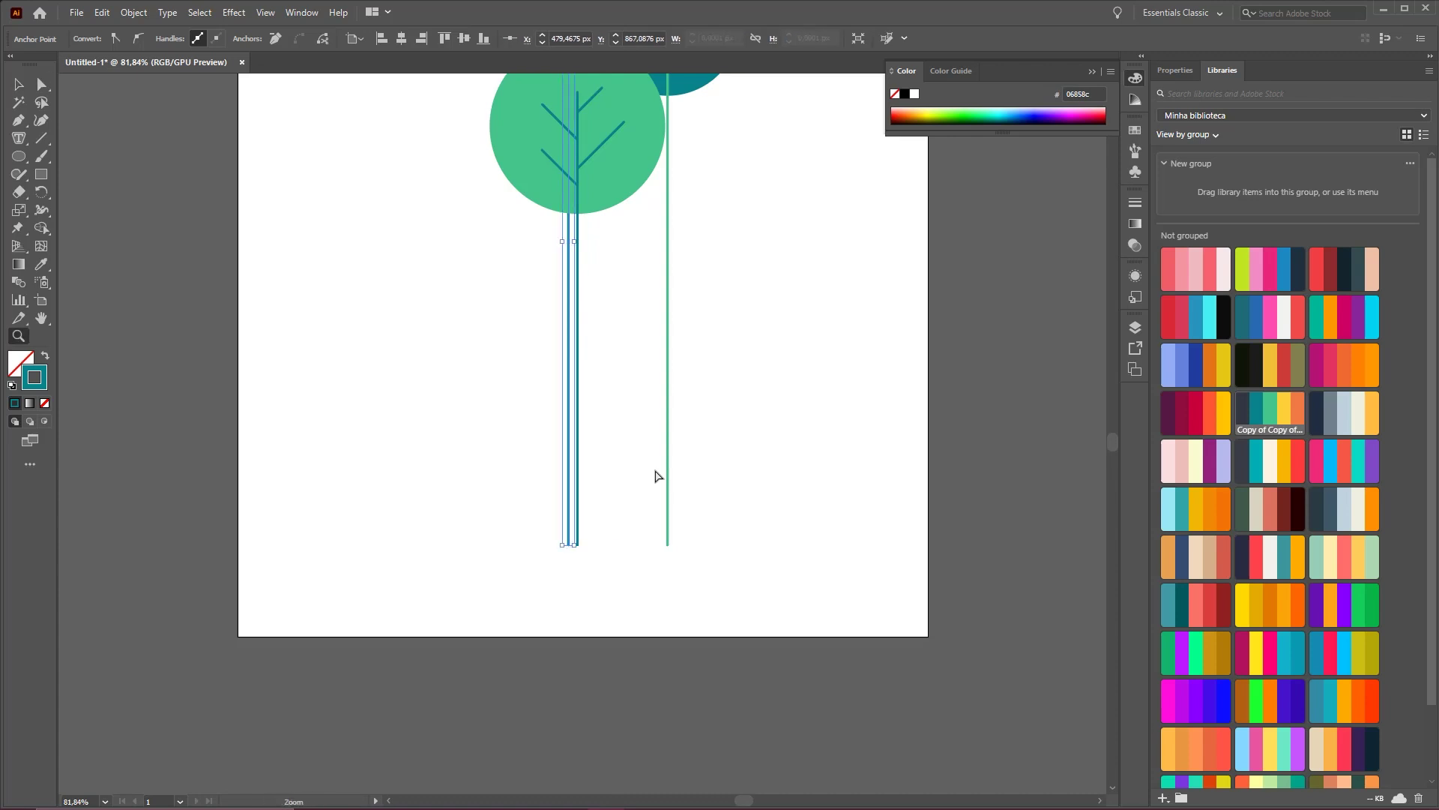
{"action": "left_click_drag", "start_coordinate": [658, 476], "coordinate": [599, 475]}
{"action": "left_click_drag", "start_coordinate": [787, 380], "coordinate": [735, 414]}
{"action": "left_click", "coordinate": [902, 389]}
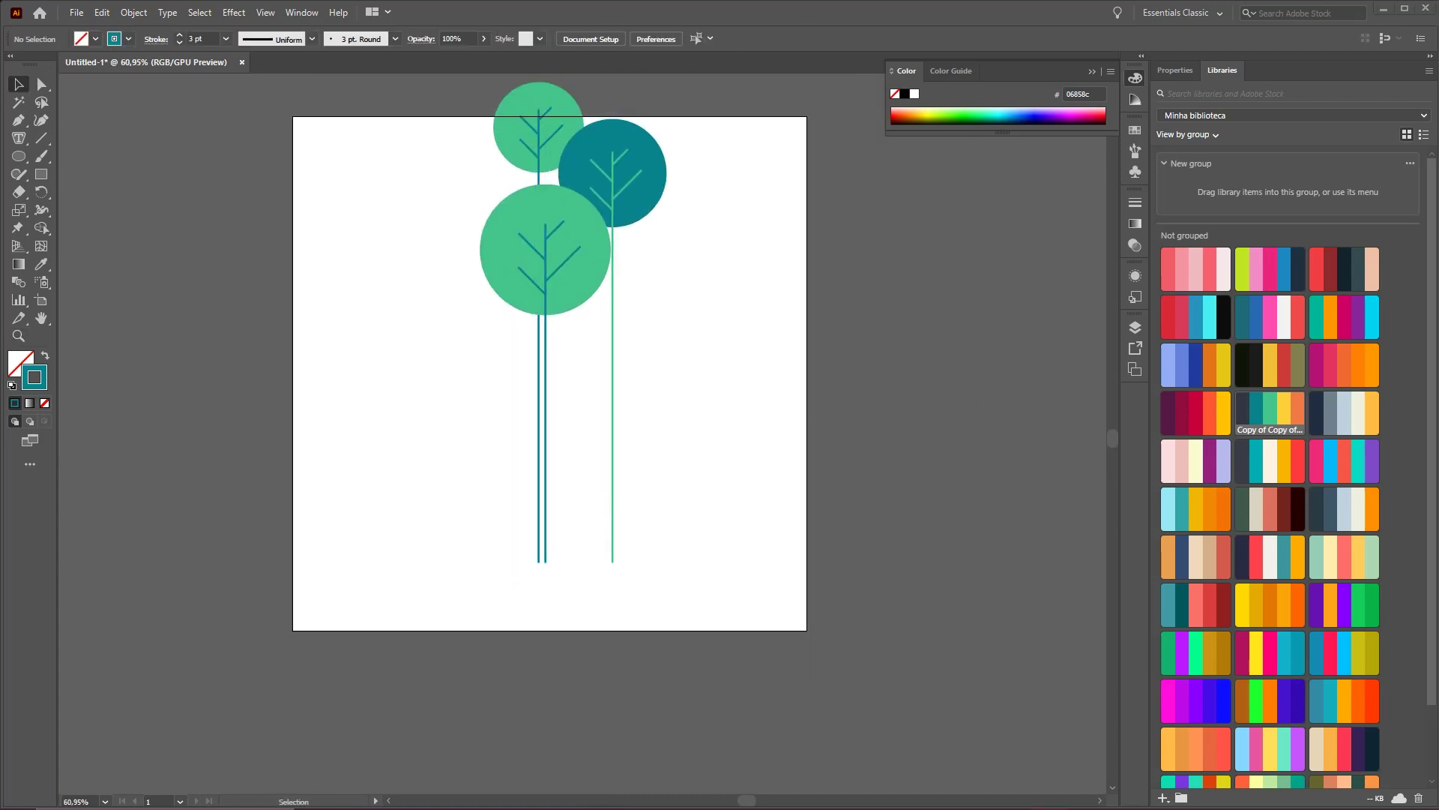
- Rotate the whole teal-circle plant slightly clockwise so that it leans right
{"action": "scroll", "coordinate": [664, 315], "scroll_direction": "up", "scroll_amount": 1}
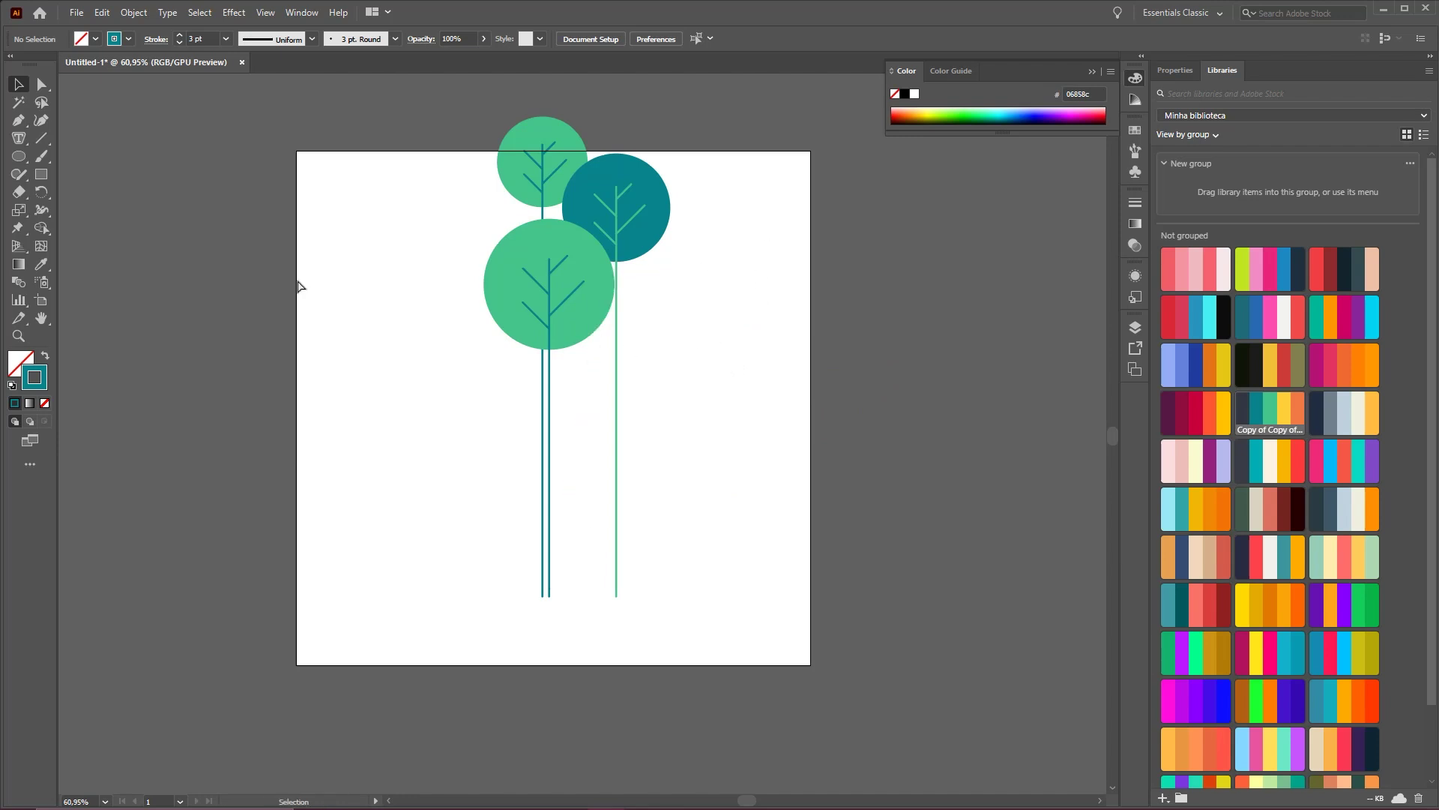
{"action": "key", "text": "a"}
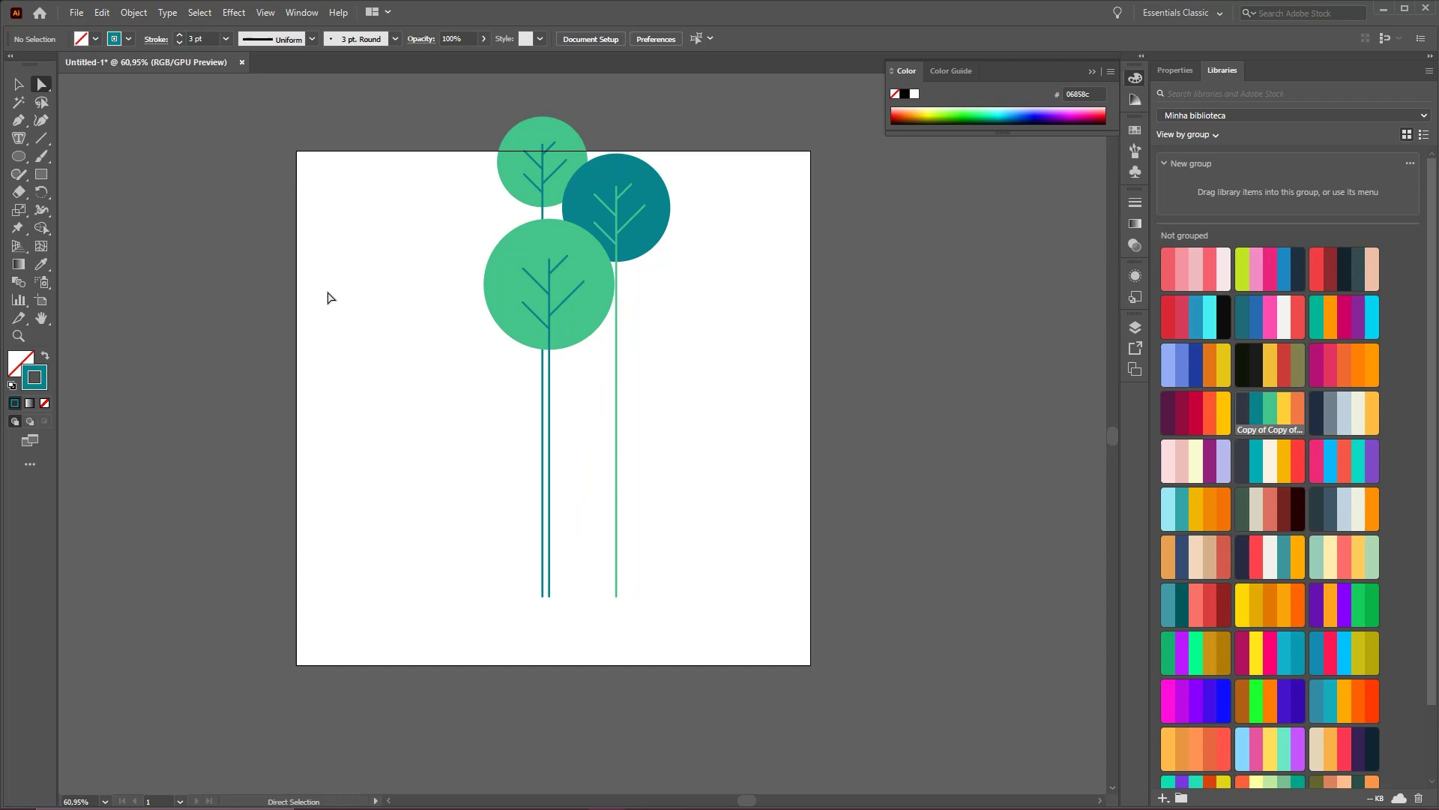
{"action": "left_click", "coordinate": [20, 85]}
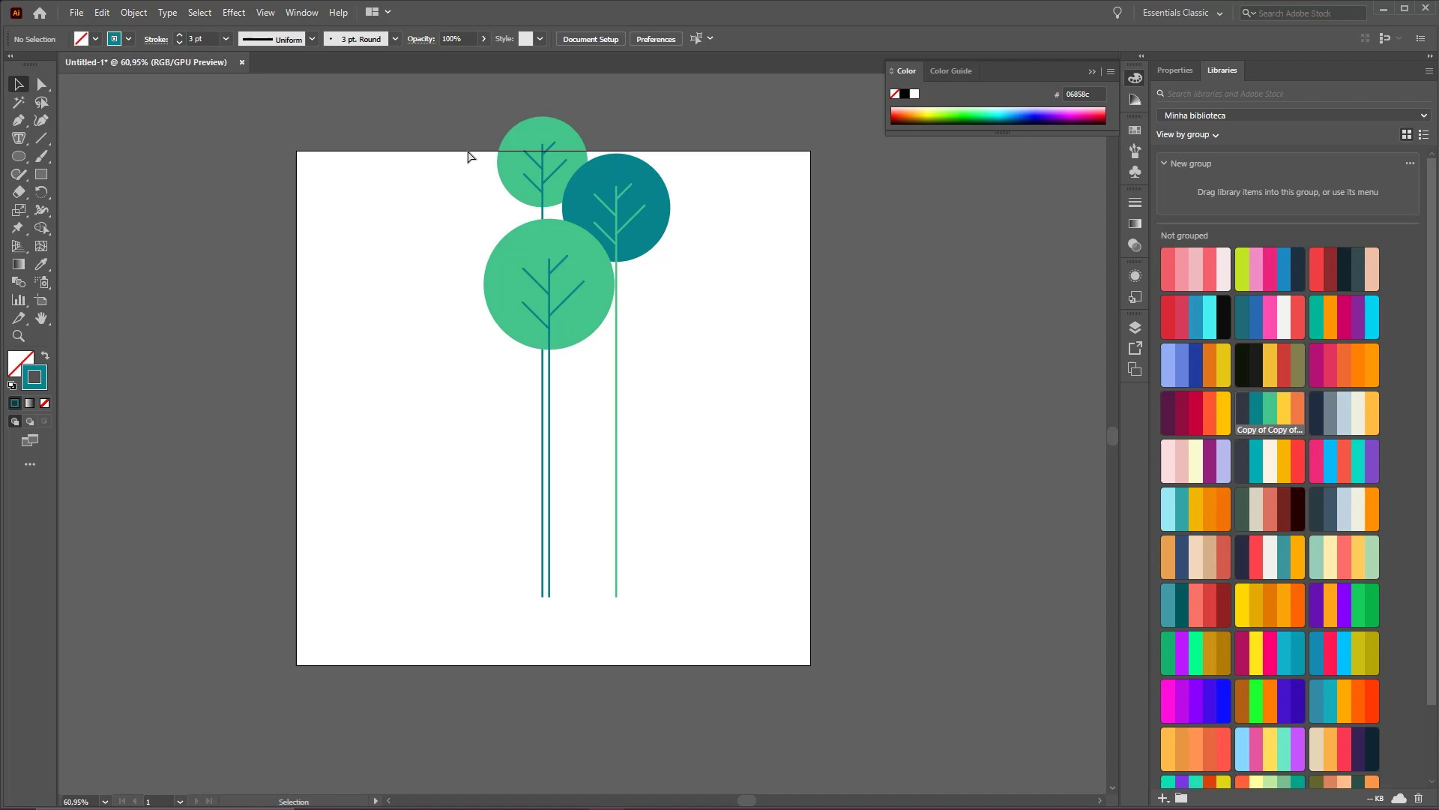
{"action": "left_click", "coordinate": [647, 207]}
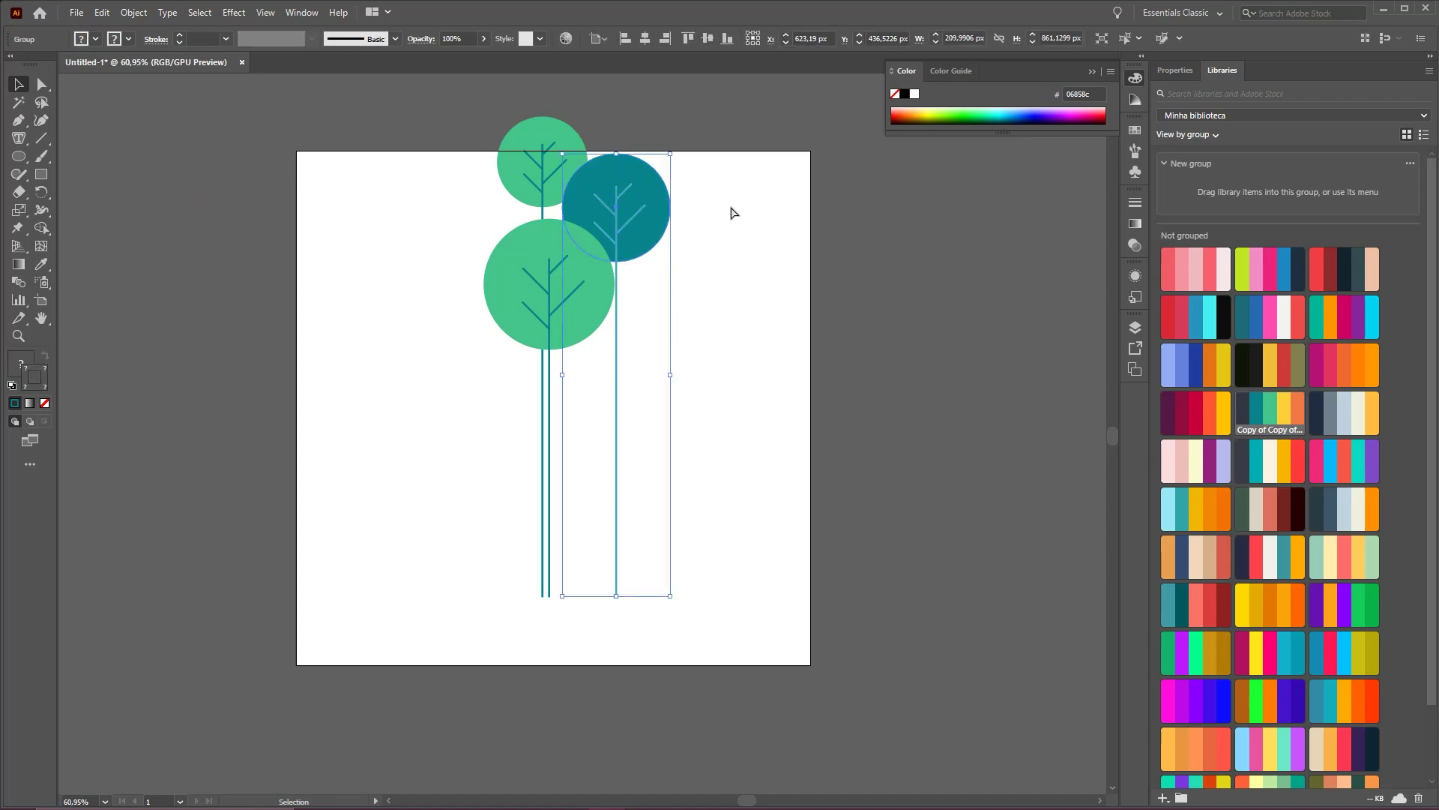
{"action": "left_click_drag", "start_coordinate": [691, 213], "coordinate": [682, 237]}
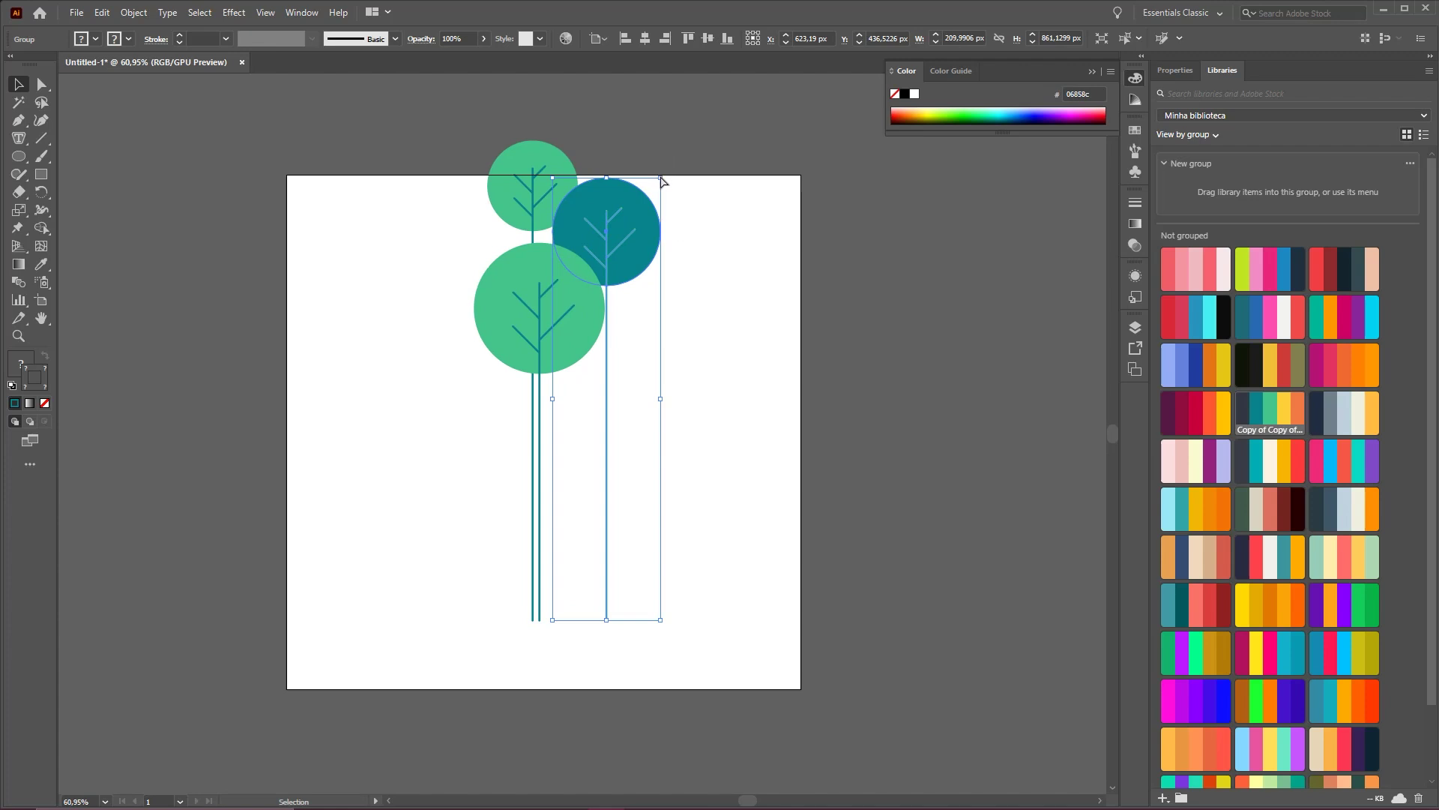
{"action": "mouse_move", "coordinate": [663, 181]}
{"action": "left_mouse_down"}
{"action": "mouse_move", "coordinate": [645, 191]}
{"action": "mouse_move", "coordinate": [664, 187]}
{"action": "mouse_move", "coordinate": [652, 208]}
{"action": "mouse_move", "coordinate": [663, 183]}
{"action": "left_mouse_up"}
{"action": "left_click_drag", "start_coordinate": [666, 173], "coordinate": [685, 187]}
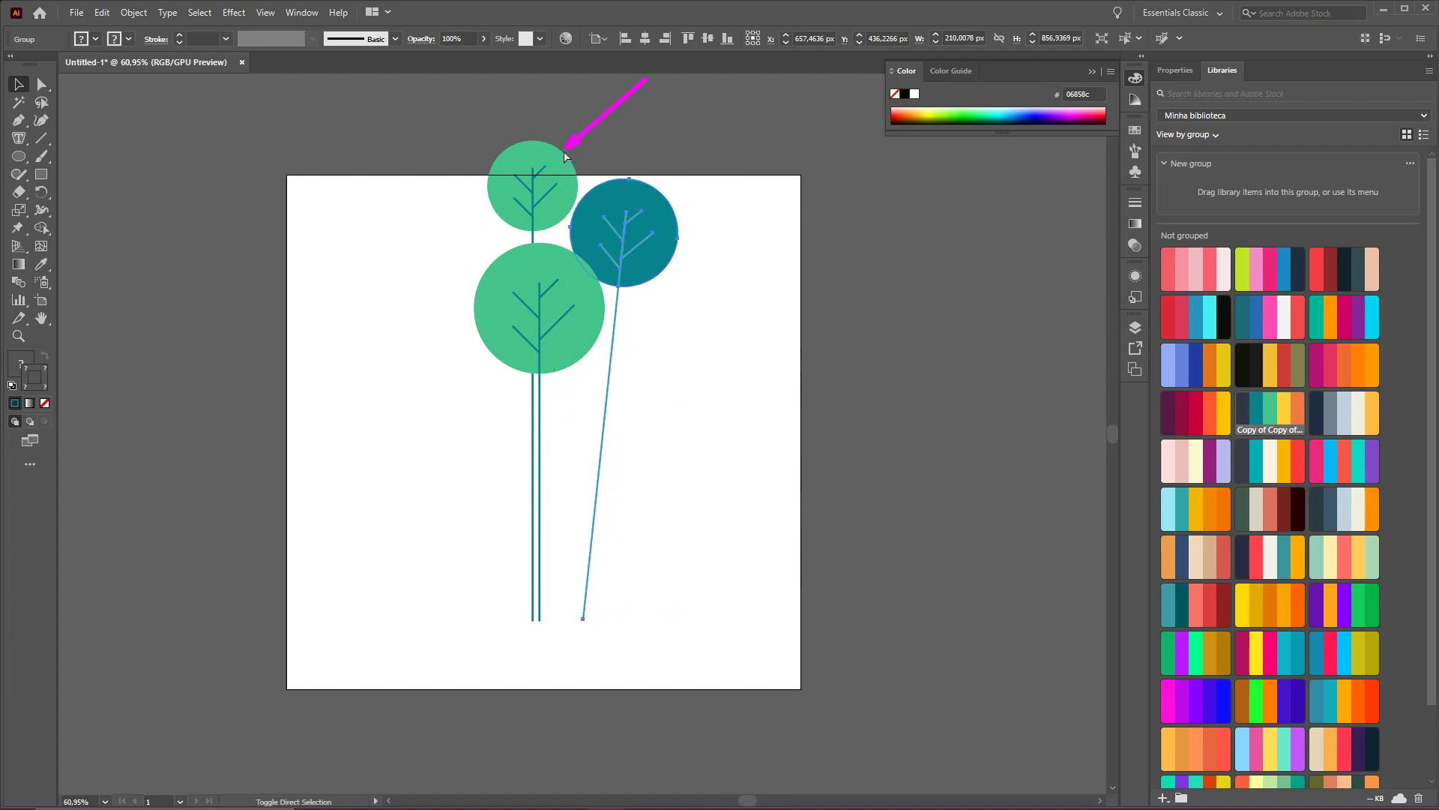
- Tilt the small green plant slightly left and move both rear plants left so the three stems converge at the bottom
{"action": "left_click", "coordinate": [532, 165]}
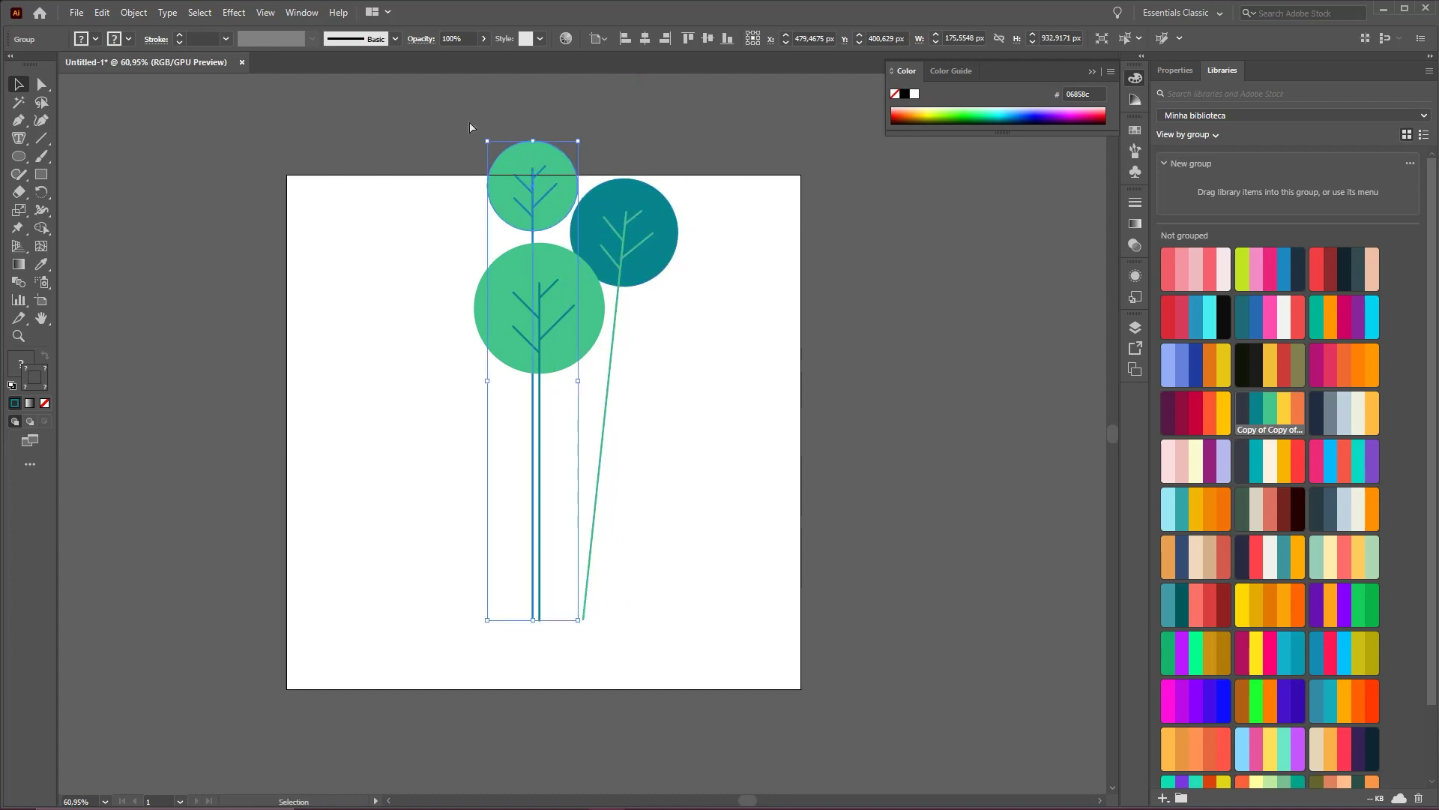
{"action": "left_click_drag", "start_coordinate": [479, 137], "coordinate": [465, 142]}
{"action": "left_click_drag", "start_coordinate": [526, 181], "coordinate": [516, 188]}
{"action": "left_click_drag", "start_coordinate": [637, 211], "coordinate": [606, 209]}
{"action": "mouse_move", "coordinate": [756, 360]}
{"action": "left_mouse_down"}
{"action": "mouse_move", "coordinate": [550, 587]}
{"action": "mouse_move", "coordinate": [553, 616]}
{"action": "left_mouse_up"}
{"action": "left_click", "coordinate": [935, 530]}
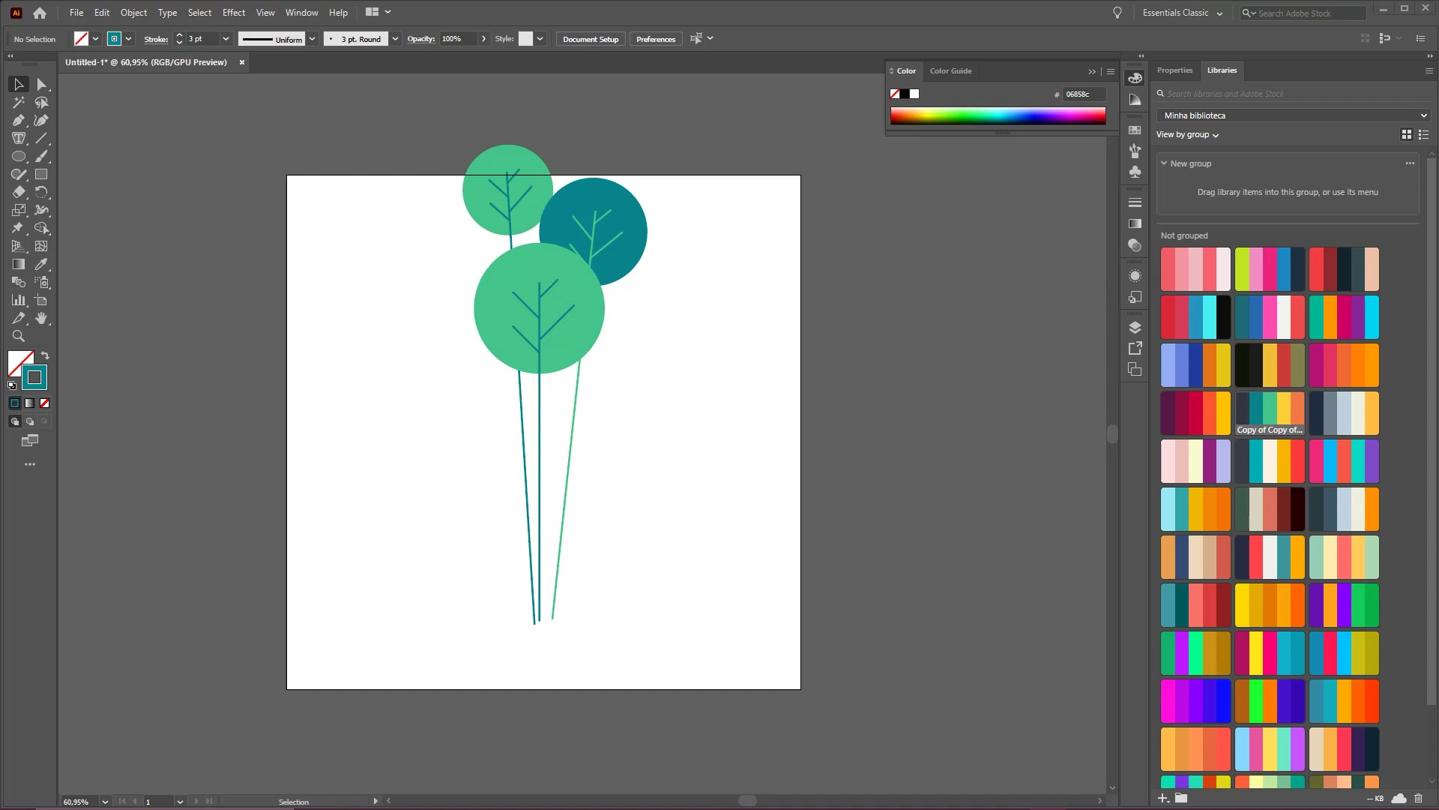
{"action": "scroll", "coordinate": [723, 453], "scroll_direction": "down", "scroll_amount": 3}
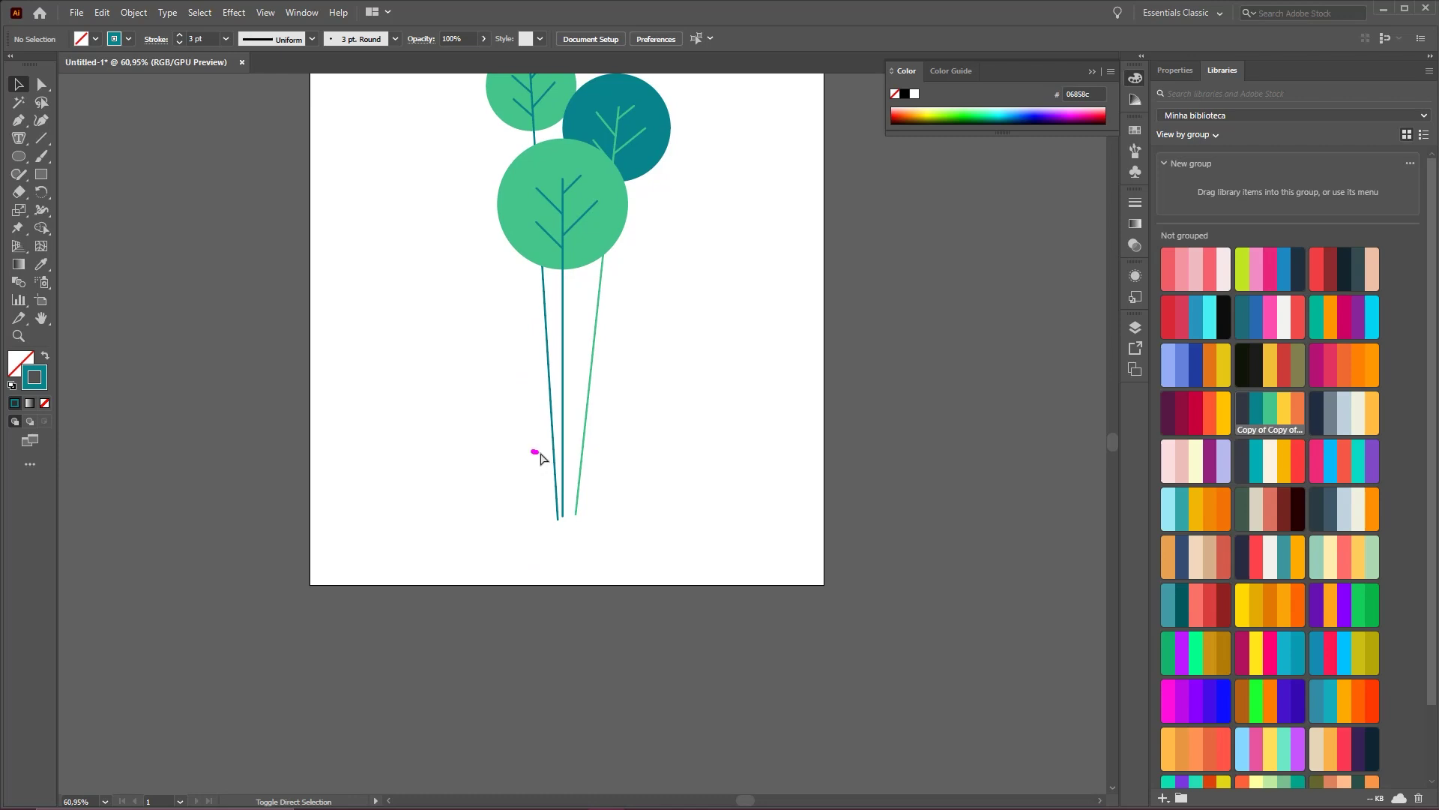
{"action": "mouse_move", "coordinate": [540, 454]}
{"action": "left_mouse_down"}
{"action": "mouse_move", "coordinate": [570, 568]}
{"action": "mouse_move", "coordinate": [597, 455]}
{"action": "left_mouse_up"}
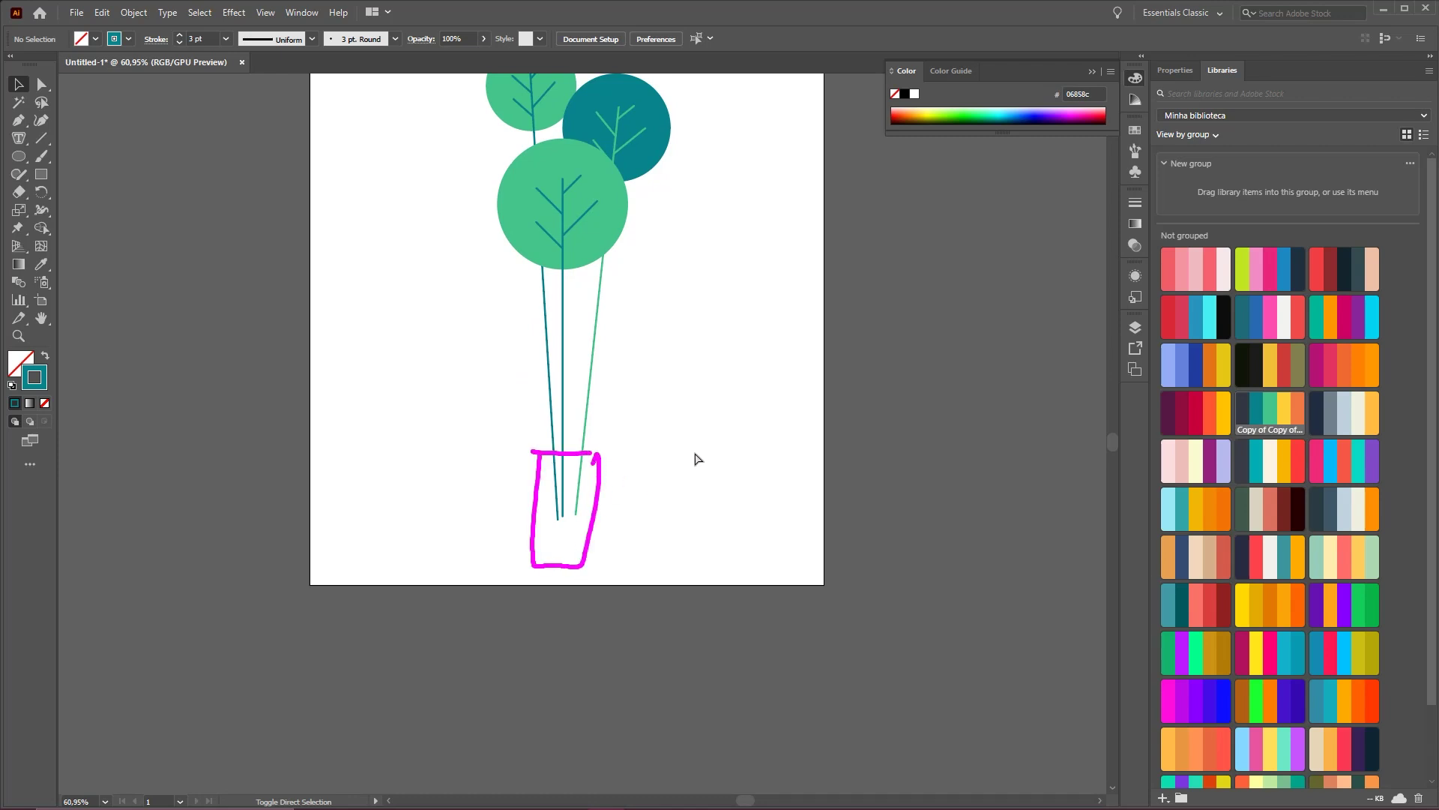
{"action": "left_click_drag", "start_coordinate": [550, 345], "coordinate": [53, 174]}
{"action": "key", "text": "Escape"}
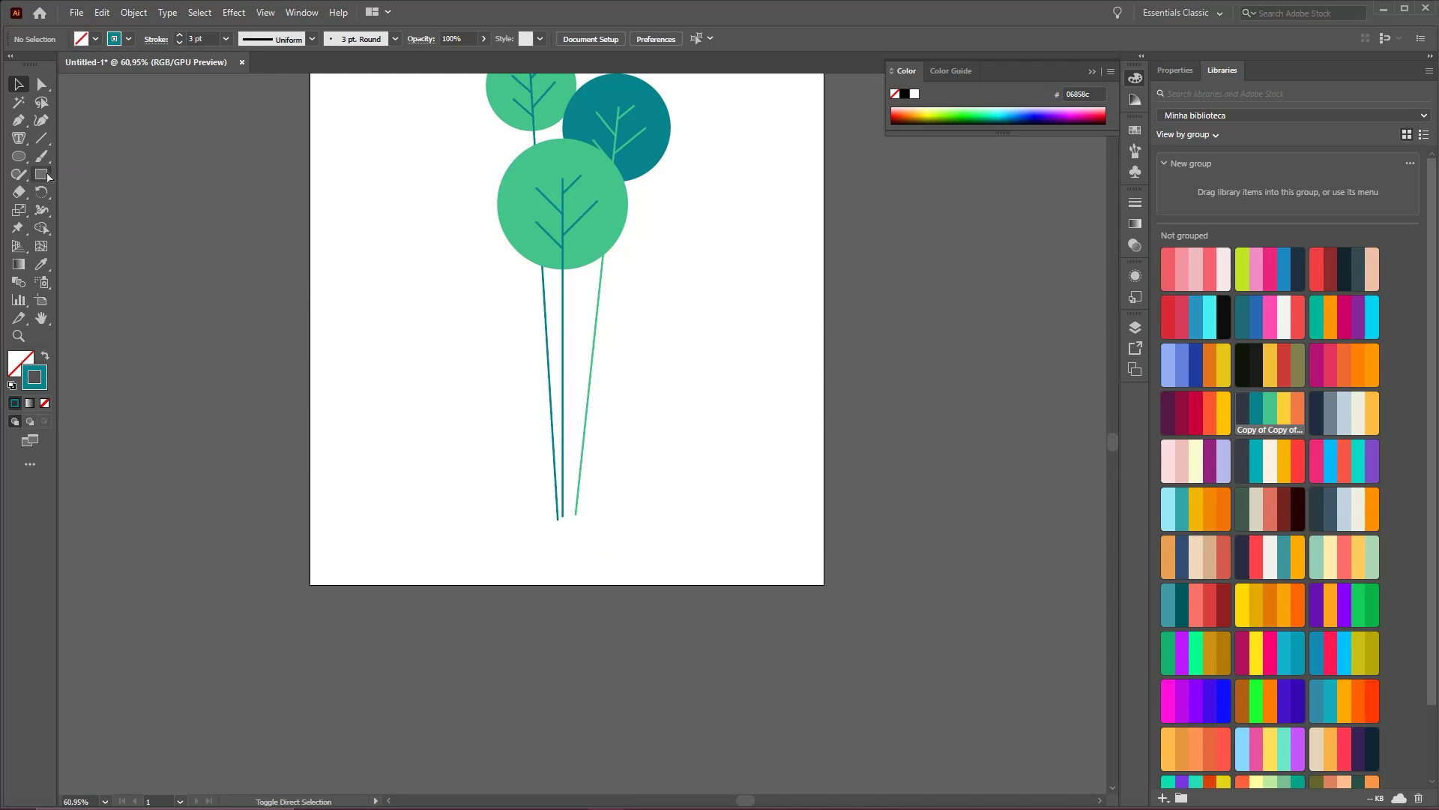
- Draw a rectangle about 118 by 209 px around the lower stem ends as the pot
{"action": "left_click", "coordinate": [41, 174]}
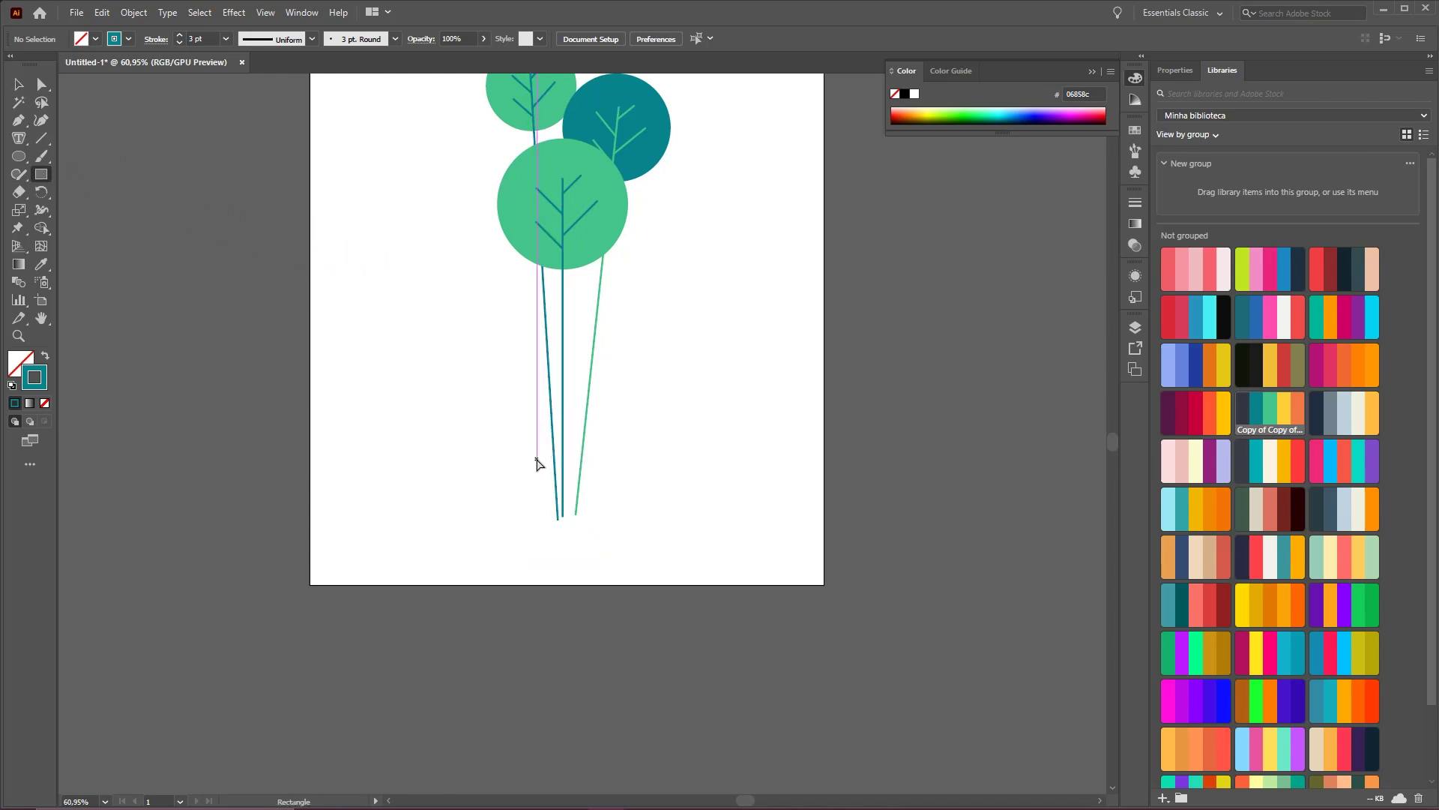
{"action": "left_click_drag", "start_coordinate": [537, 457], "coordinate": [598, 564]}
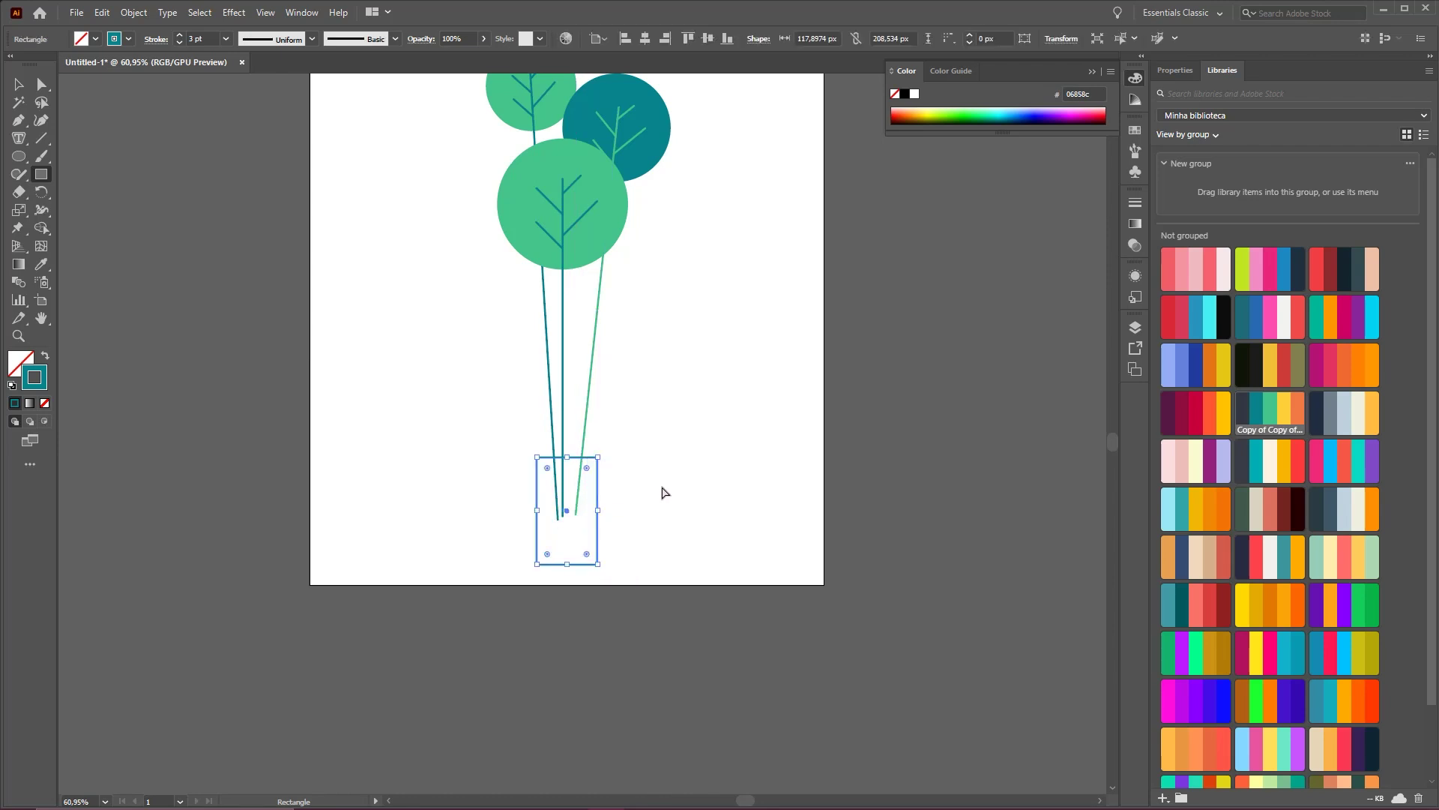
{"action": "scroll", "coordinate": [644, 517], "scroll_direction": "up", "scroll_amount": 1}
{"action": "key", "text": "v"}
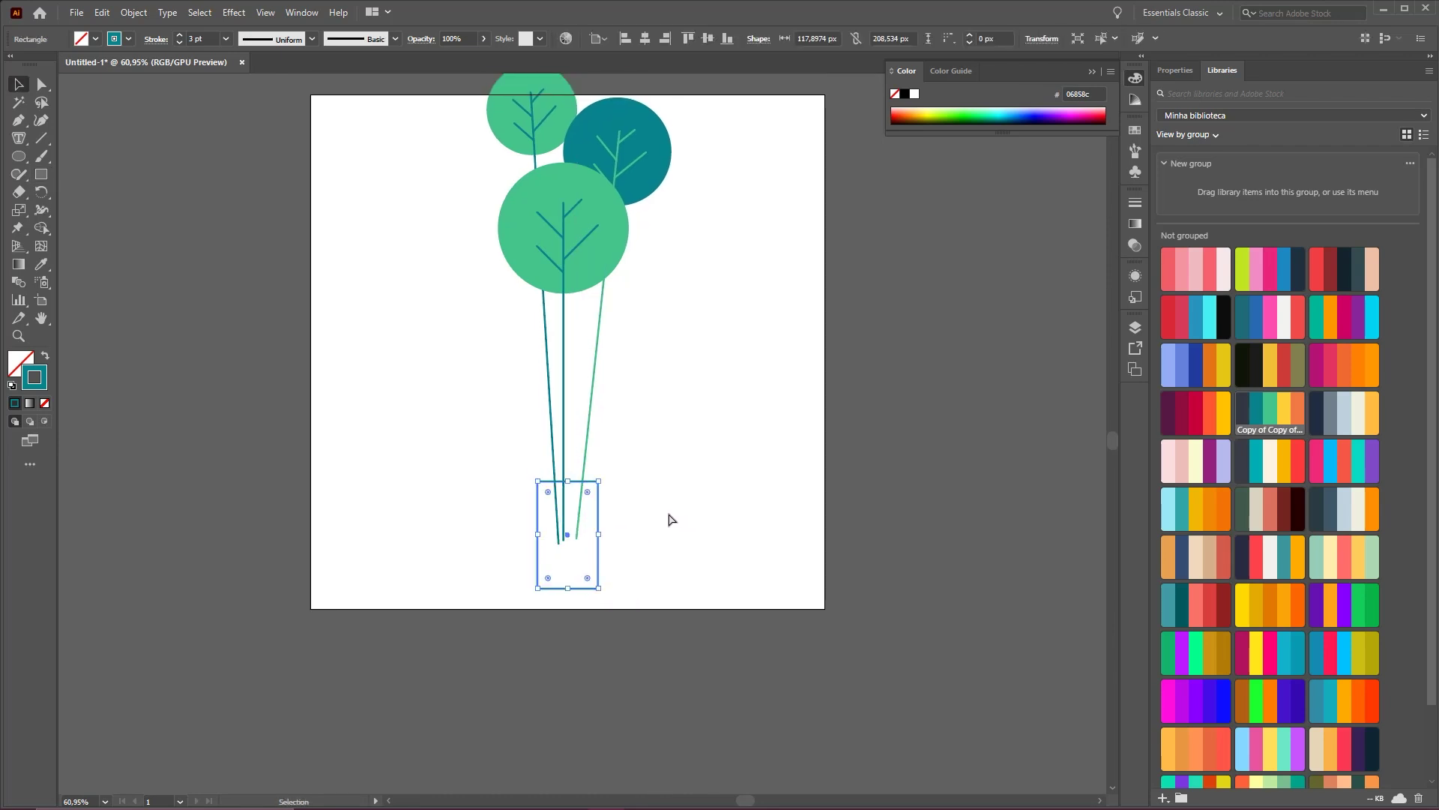
- Round only the pot rectangle's two bottom corners equally and deselect it
{"action": "left_click_drag", "start_coordinate": [640, 482], "coordinate": [688, 498]}
{"action": "key", "text": "z"}
{"action": "left_click_drag", "start_coordinate": [570, 477], "coordinate": [714, 497]}
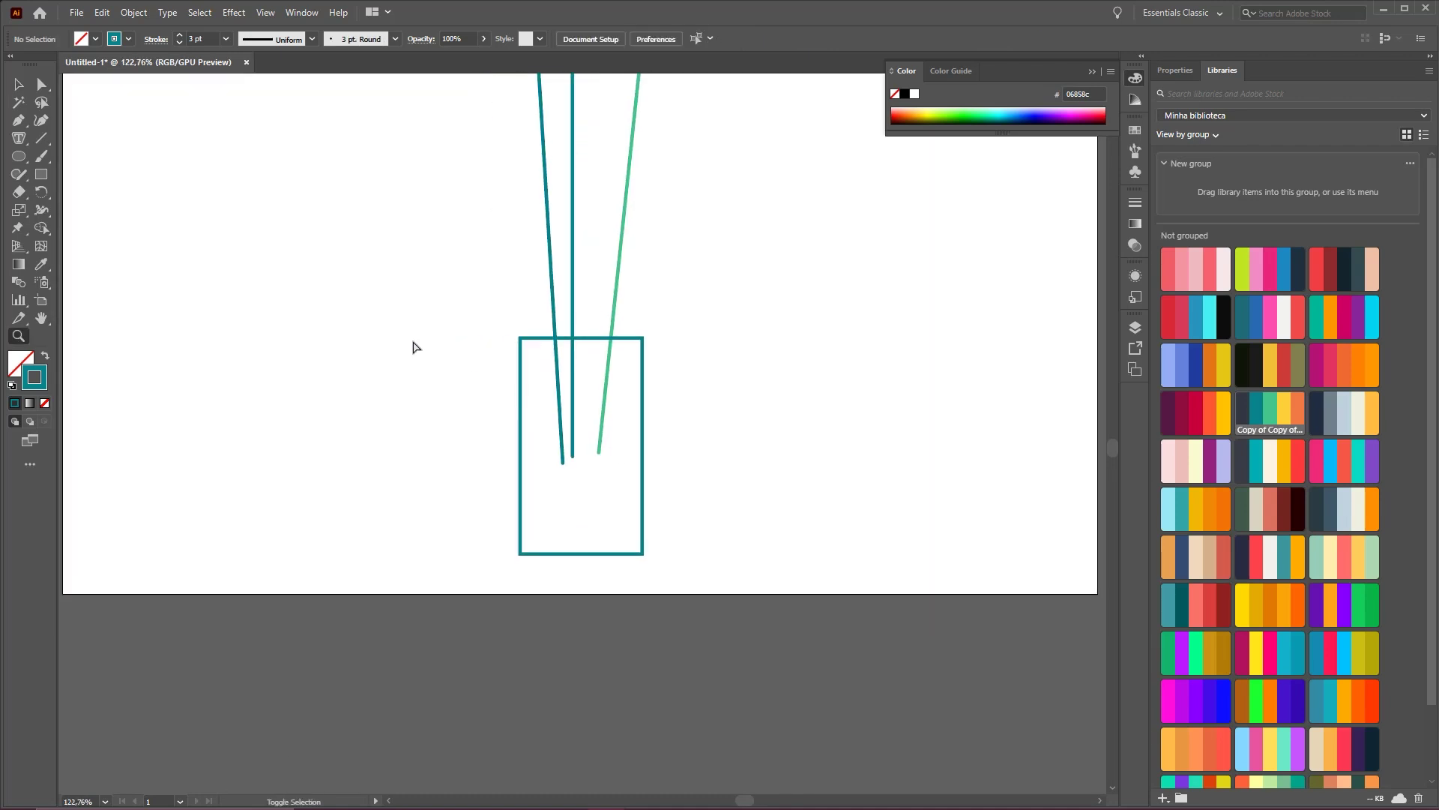
{"action": "left_click", "coordinate": [42, 84]}
{"action": "mouse_move", "coordinate": [302, 485]}
{"action": "left_mouse_down"}
{"action": "mouse_move", "coordinate": [461, 521]}
{"action": "mouse_move", "coordinate": [569, 572]}
{"action": "mouse_move", "coordinate": [708, 576]}
{"action": "left_mouse_up"}
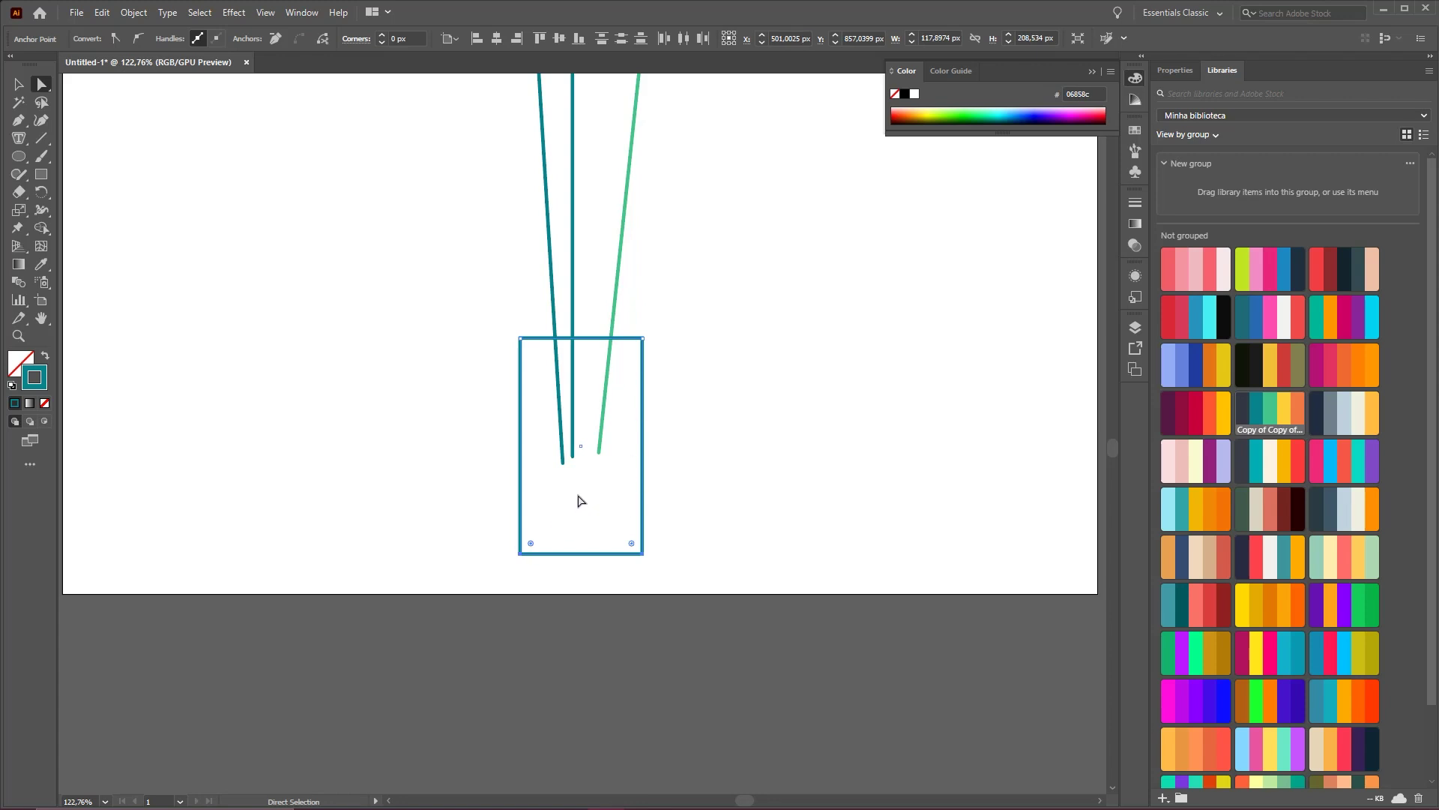
{"action": "mouse_move", "coordinate": [530, 544]}
{"action": "left_mouse_down"}
{"action": "mouse_move", "coordinate": [551, 527]}
{"action": "mouse_move", "coordinate": [523, 555]}
{"action": "mouse_move", "coordinate": [556, 521]}
{"action": "mouse_move", "coordinate": [517, 565]}
{"action": "mouse_move", "coordinate": [557, 517]}
{"action": "mouse_move", "coordinate": [508, 568]}
{"action": "mouse_move", "coordinate": [548, 534]}
{"action": "left_mouse_up"}
{"action": "key", "text": "v"}
{"action": "left_click", "coordinate": [762, 514]}
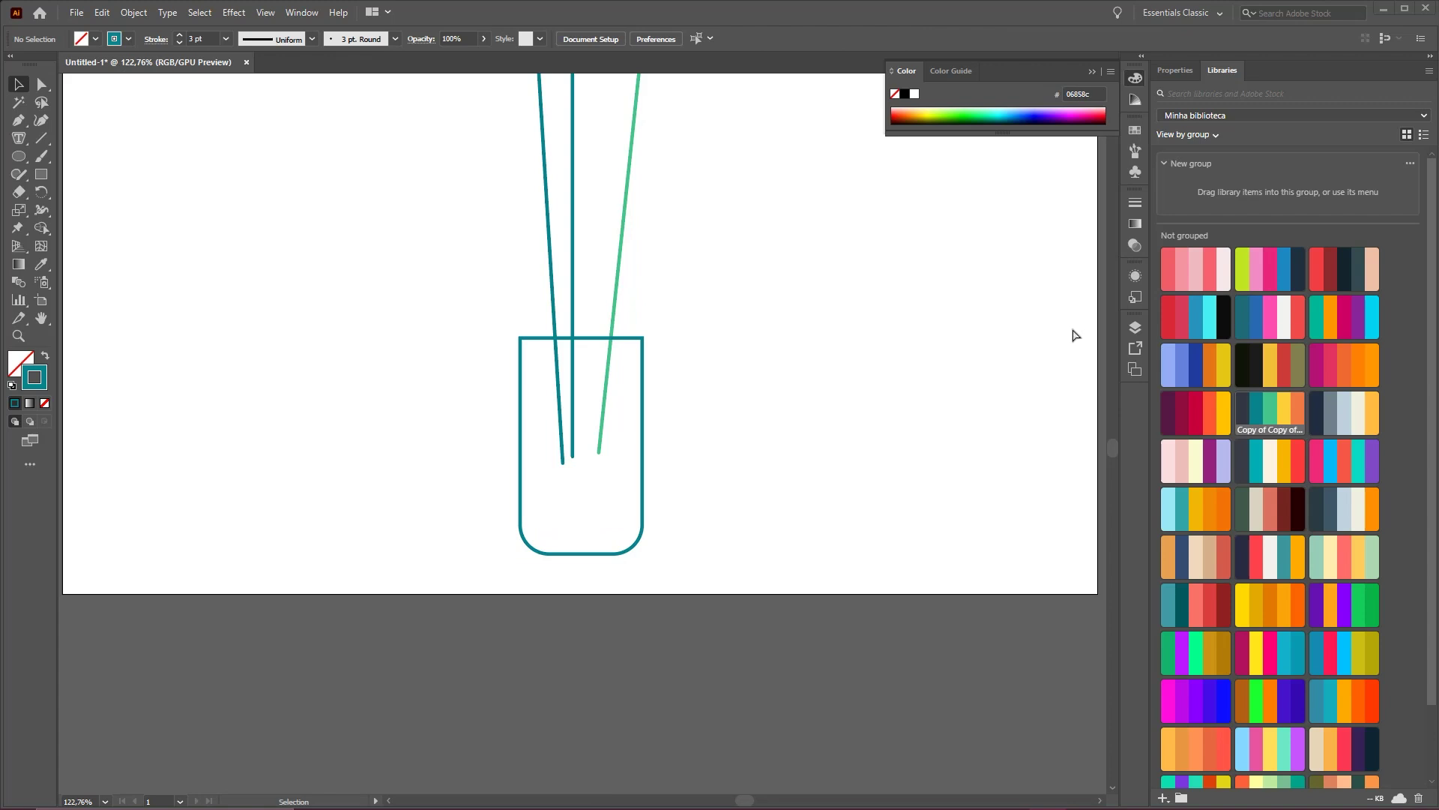
- Fill the pot with orange #f47942 from the library colour theme
{"action": "left_click_drag", "start_coordinate": [667, 405], "coordinate": [645, 418]}
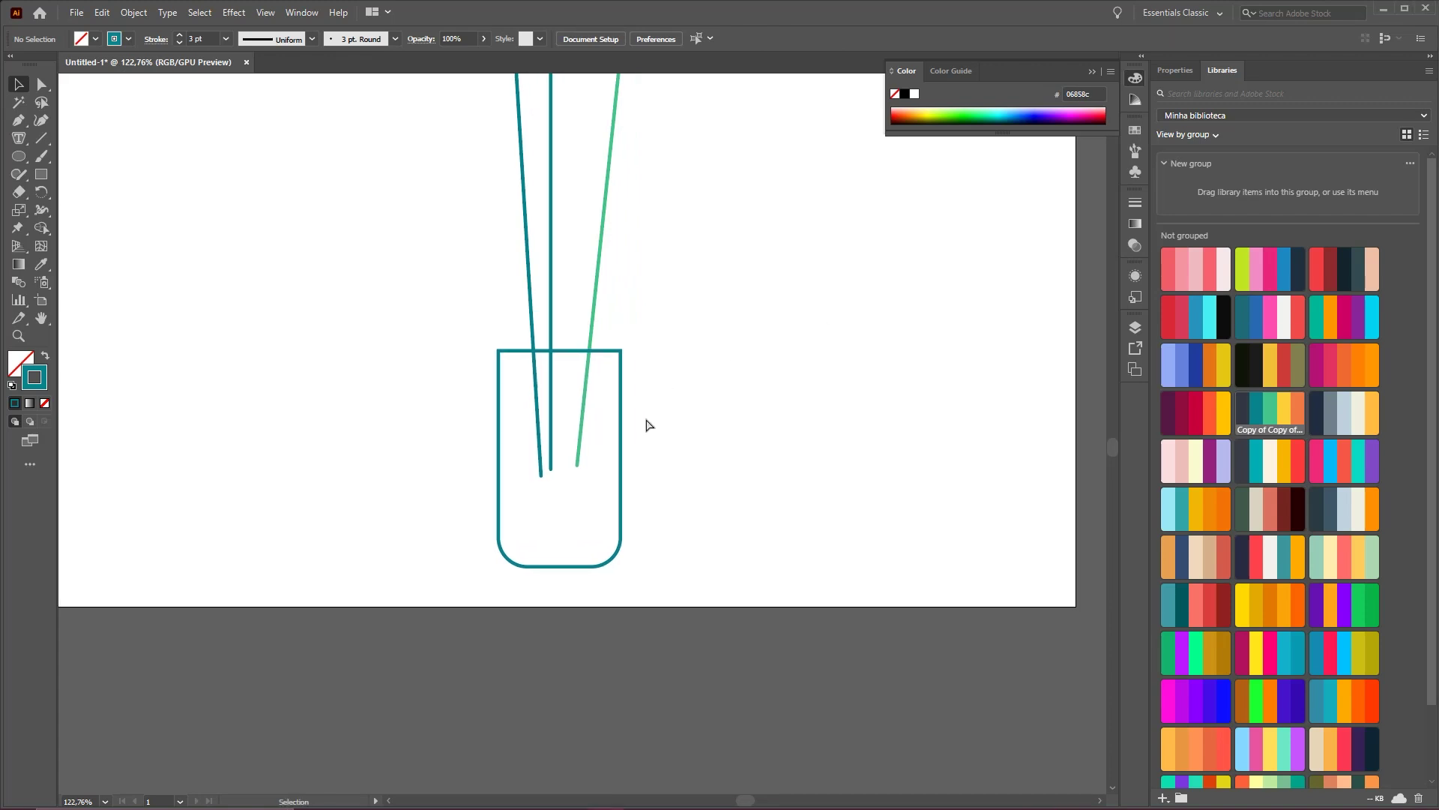
{"action": "left_click", "coordinate": [622, 459]}
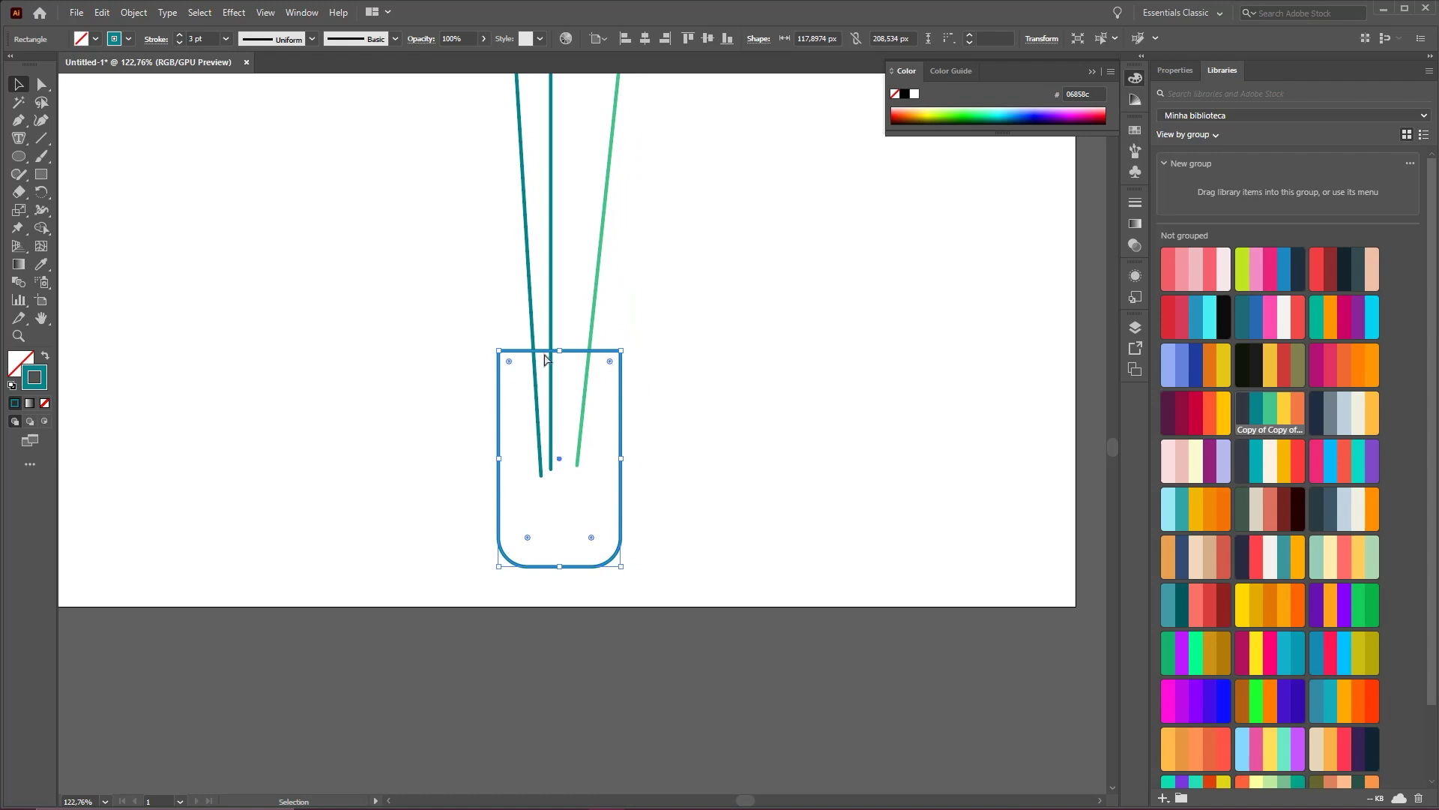
{"action": "mouse_move", "coordinate": [406, 174]}
{"action": "left_mouse_down"}
{"action": "mouse_move", "coordinate": [168, 238]}
{"action": "mouse_move", "coordinate": [31, 358]}
{"action": "left_mouse_up"}
{"action": "left_click", "coordinate": [31, 358]}
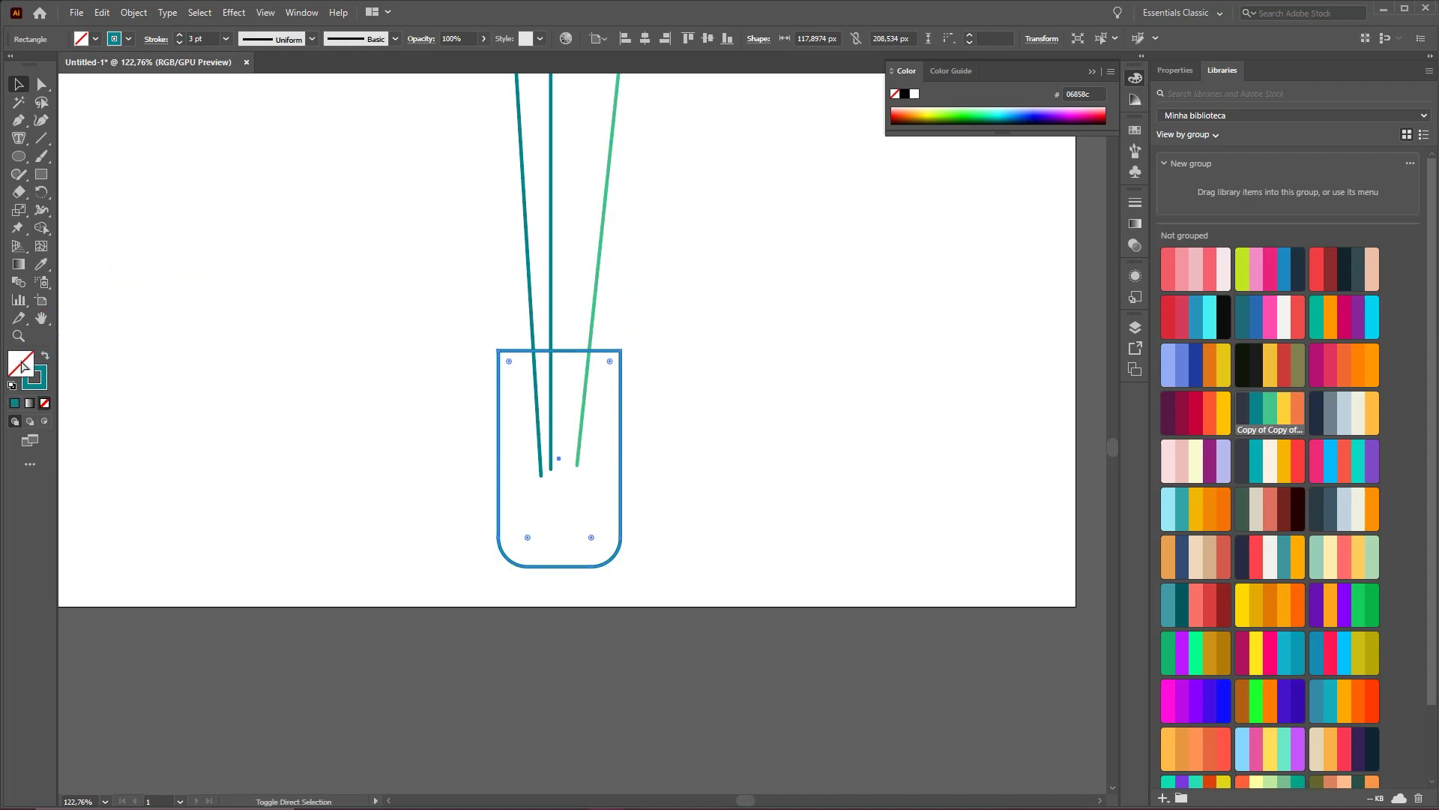
{"action": "mouse_move", "coordinate": [1070, 267]}
{"action": "left_mouse_down"}
{"action": "mouse_move", "coordinate": [1281, 401]}
{"action": "mouse_move", "coordinate": [1252, 405]}
{"action": "mouse_move", "coordinate": [1264, 422]}
{"action": "mouse_move", "coordinate": [1266, 406]}
{"action": "mouse_move", "coordinate": [1287, 417]}
{"action": "mouse_move", "coordinate": [1293, 402]}
{"action": "mouse_move", "coordinate": [1261, 387]}
{"action": "mouse_move", "coordinate": [1289, 405]}
{"action": "left_mouse_up"}
{"action": "left_click", "coordinate": [1293, 404]}
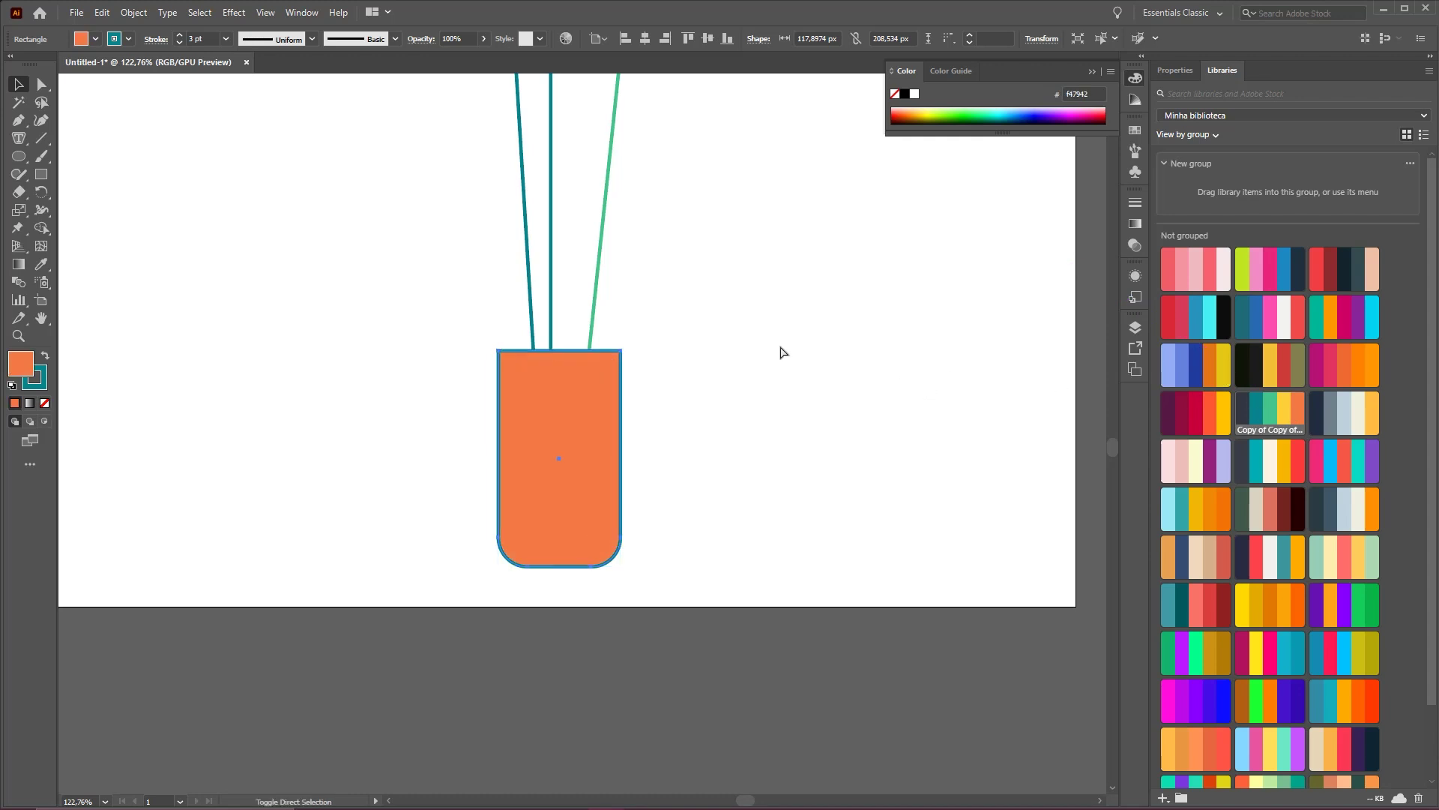
- Remove the teal stroke from the orange pot, keeping only its fill
{"action": "mouse_move", "coordinate": [501, 110]}
{"action": "left_mouse_down"}
{"action": "mouse_move", "coordinate": [120, 318]}
{"action": "mouse_move", "coordinate": [41, 379]}
{"action": "left_mouse_up"}
{"action": "left_click", "coordinate": [39, 379]}
{"action": "mouse_move", "coordinate": [177, 241]}
{"action": "left_mouse_down"}
{"action": "mouse_move", "coordinate": [58, 380]}
{"action": "mouse_move", "coordinate": [141, 343]}
{"action": "left_mouse_up"}
{"action": "left_click_drag", "start_coordinate": [250, 219], "coordinate": [46, 407]}
{"action": "left_click", "coordinate": [46, 404]}
{"action": "left_click_drag", "start_coordinate": [592, 459], "coordinate": [530, 470]}
{"action": "left_click_drag", "start_coordinate": [534, 465], "coordinate": [530, 465]}
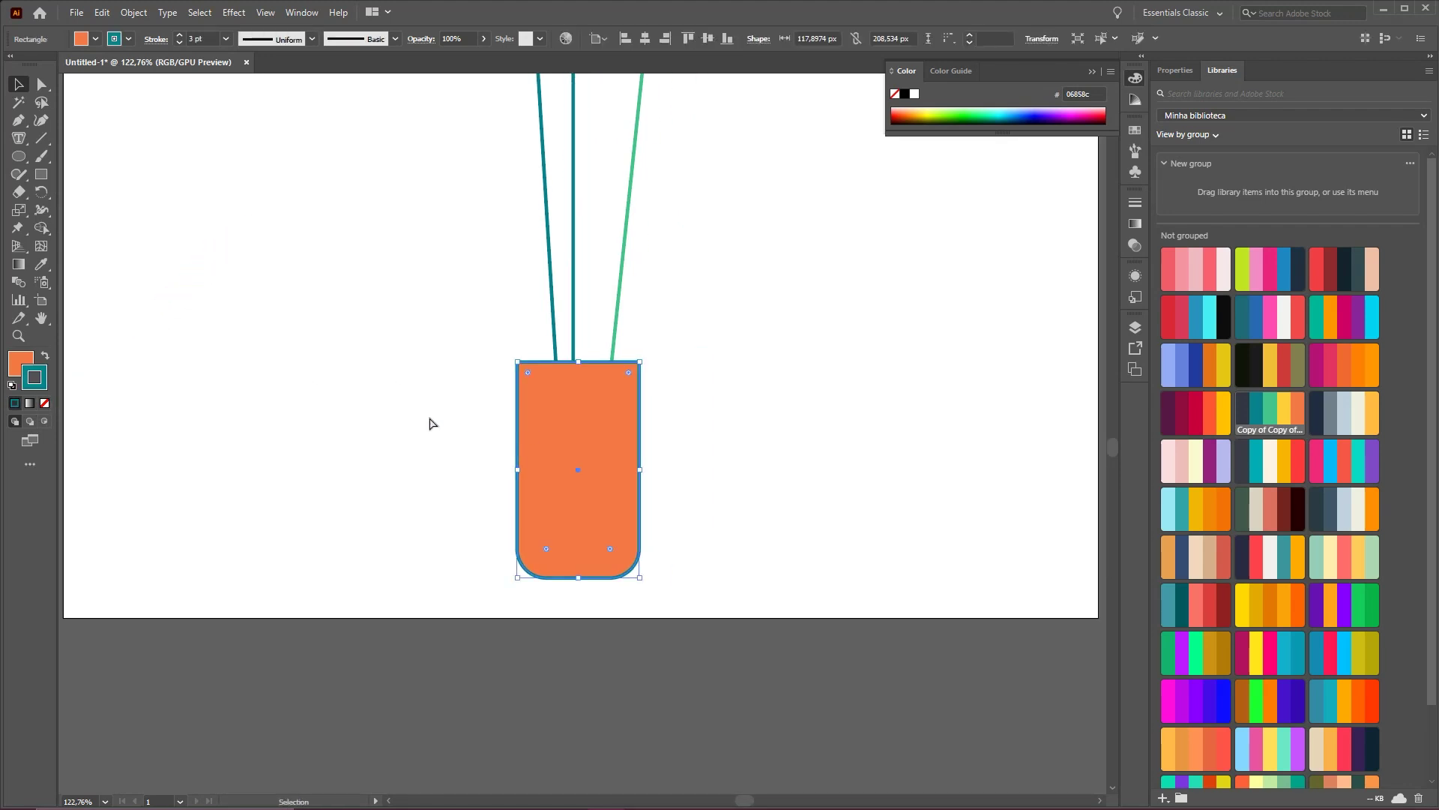
{"action": "key", "text": "ctrl+z"}
{"action": "left_click", "coordinate": [46, 403]}
{"action": "left_click", "coordinate": [206, 399]}
{"action": "left_click_drag", "start_coordinate": [685, 415], "coordinate": [654, 370]}
{"action": "left_click_drag", "start_coordinate": [655, 370], "coordinate": [596, 469]}
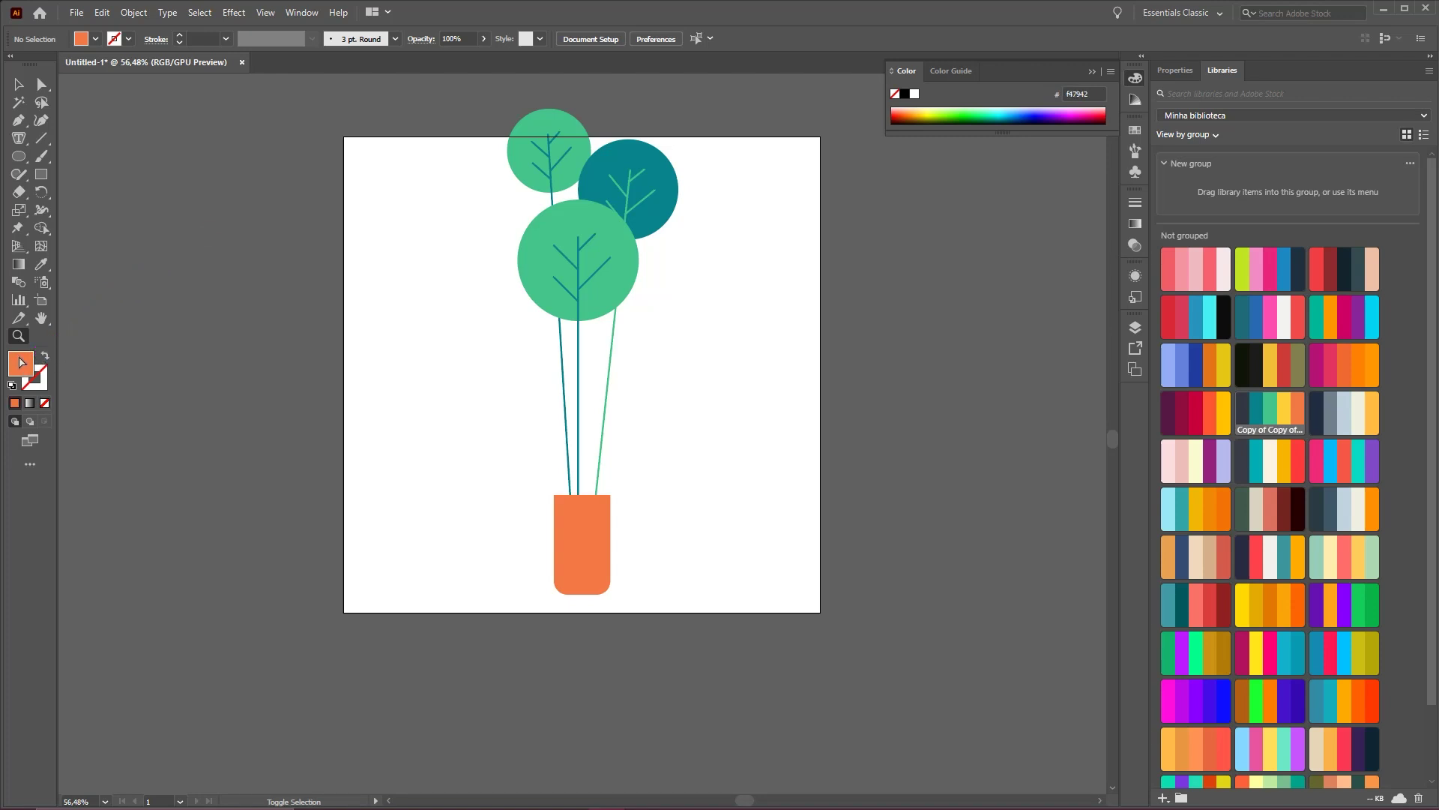
- View the current fill colour's hex code in the Color Picker and close it without changes
{"action": "double_click", "coordinate": [20, 363]}
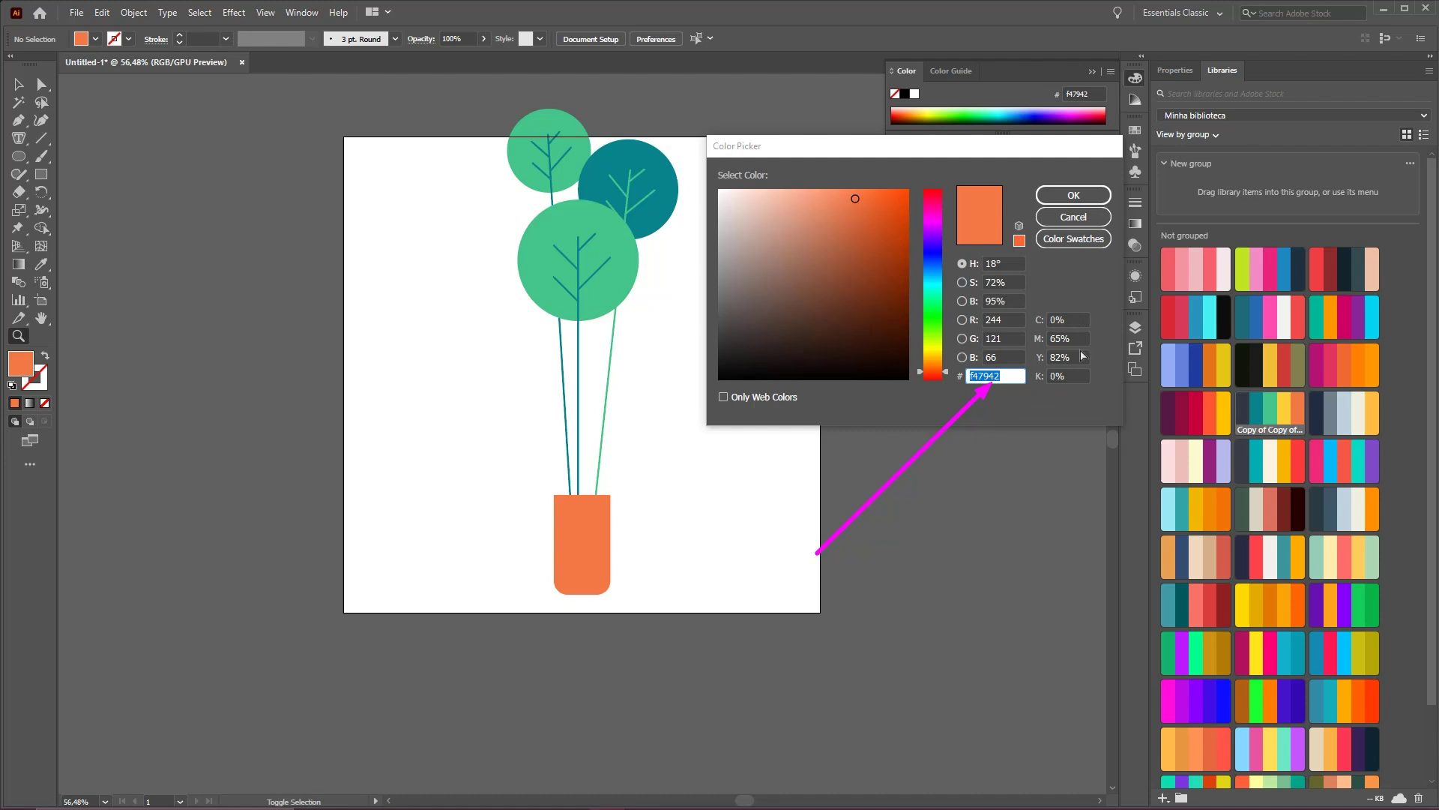
{"action": "left_click", "coordinate": [1070, 222]}
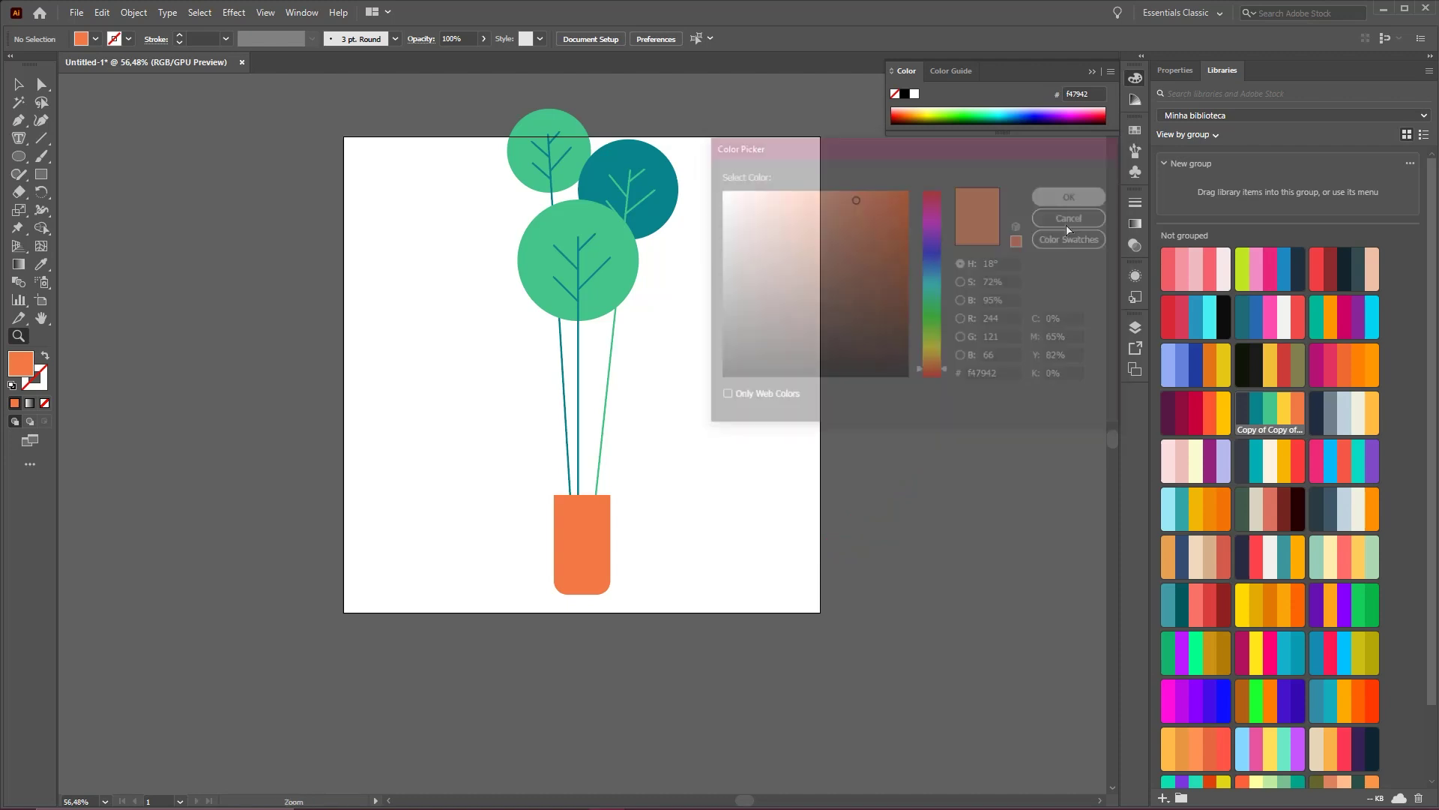
{"action": "left_click_drag", "start_coordinate": [839, 360], "coordinate": [697, 472]}
{"action": "key", "text": "v"}
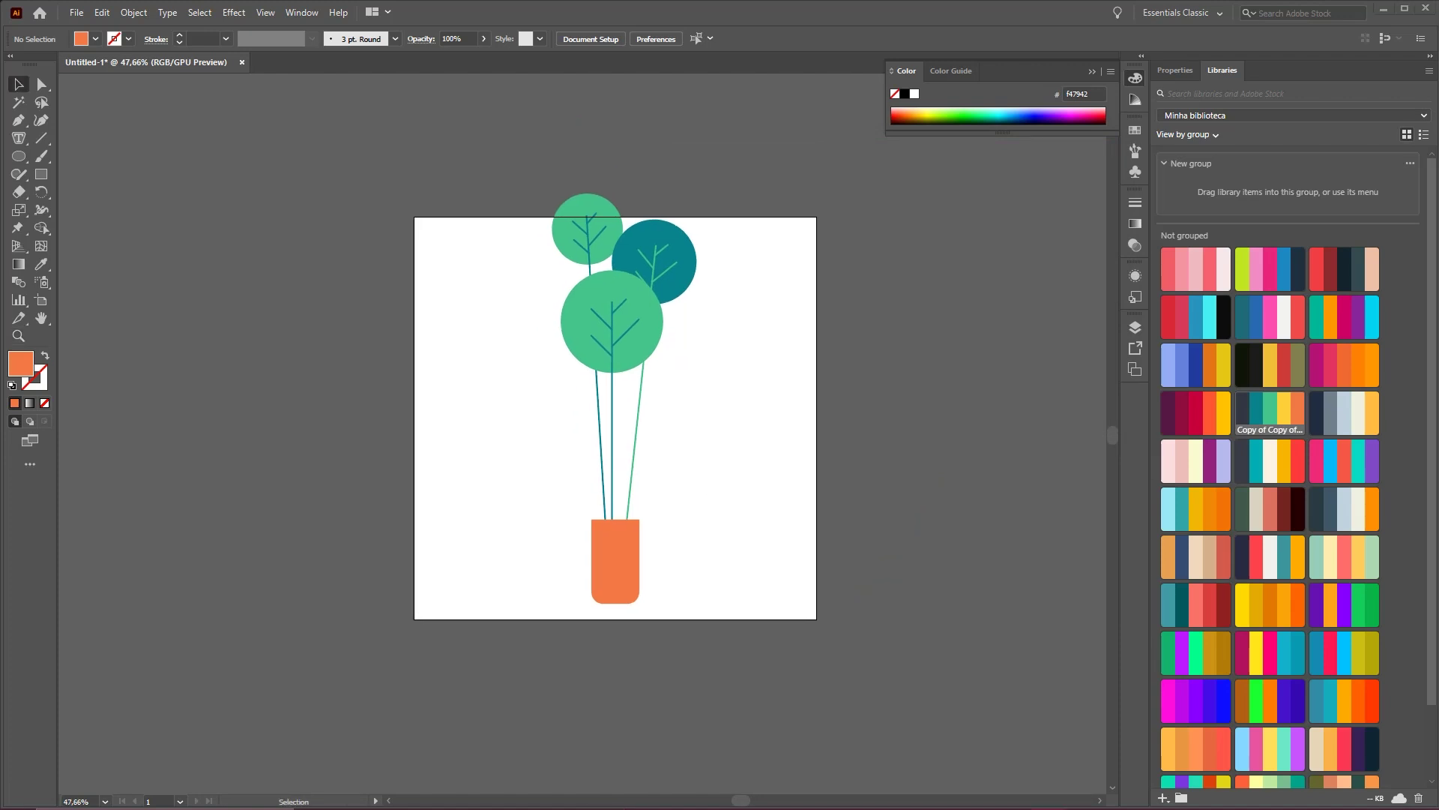
- Apply a horizontal Arc warp effect to the pot with a bend of -5%
{"action": "scroll", "coordinate": [633, 475], "scroll_direction": "up", "scroll_amount": 3}
{"action": "left_click", "coordinate": [592, 460]}
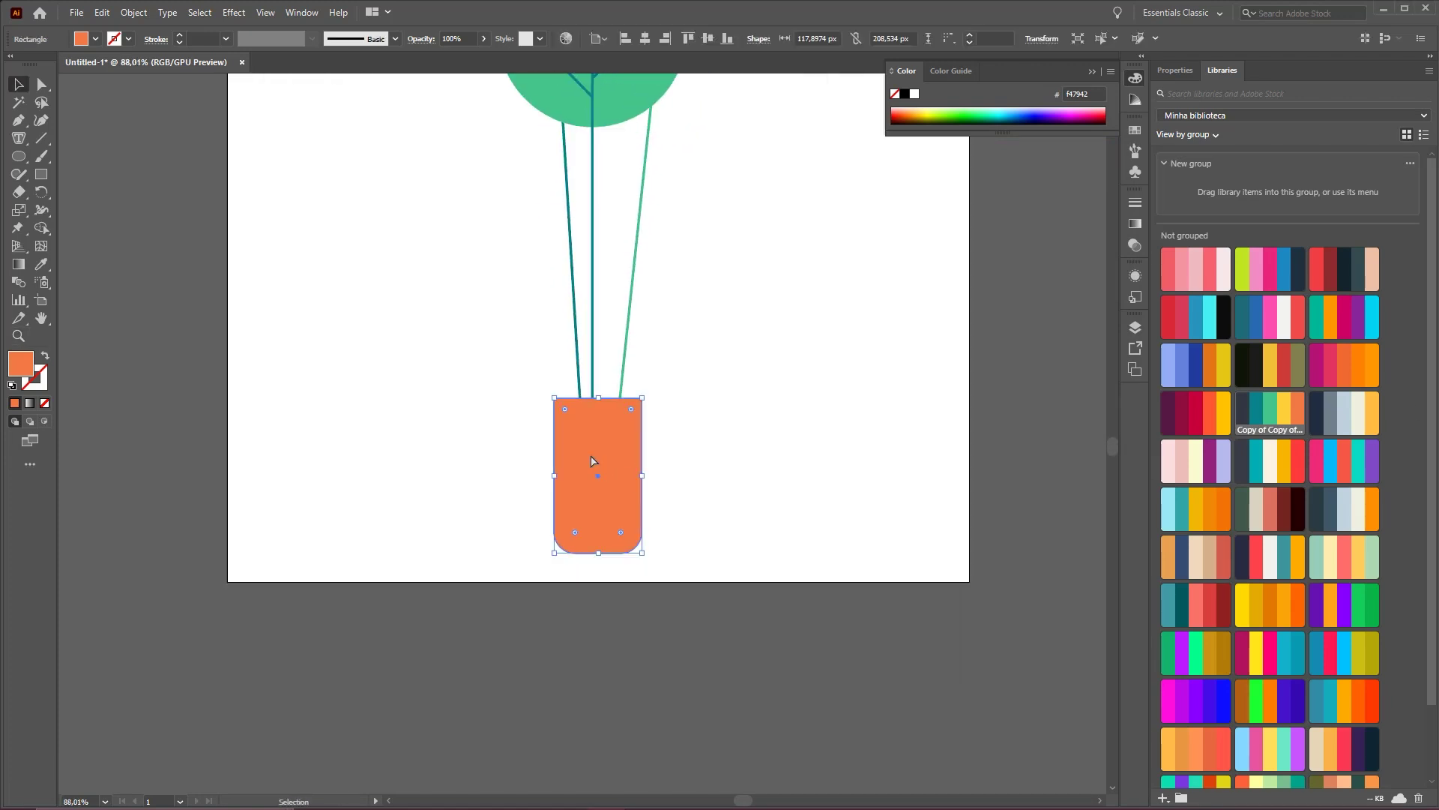
{"action": "left_click", "coordinate": [748, 373]}
{"action": "left_click", "coordinate": [602, 458]}
{"action": "left_click_drag", "start_coordinate": [322, 443], "coordinate": [236, 27]}
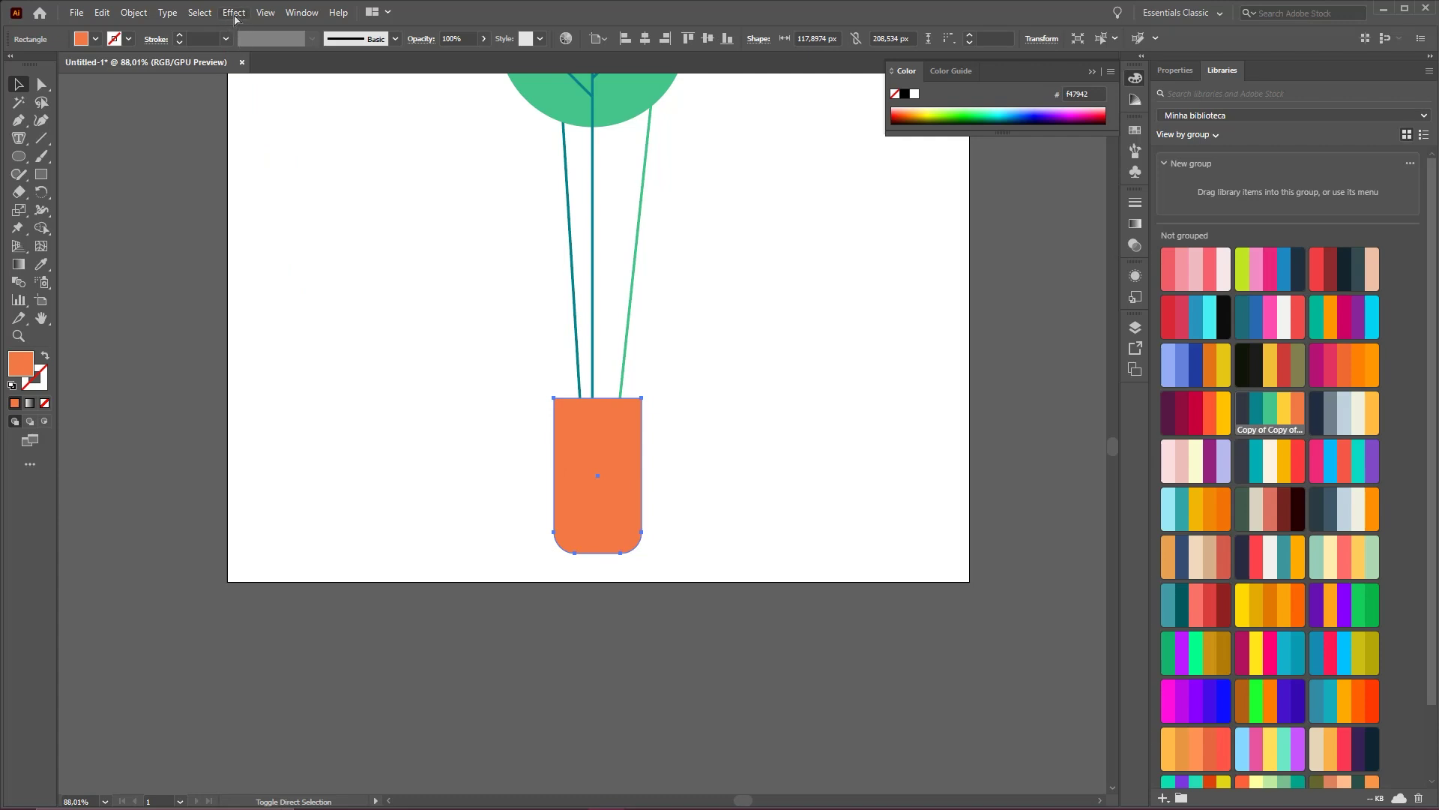
{"action": "left_click", "coordinate": [234, 13]}
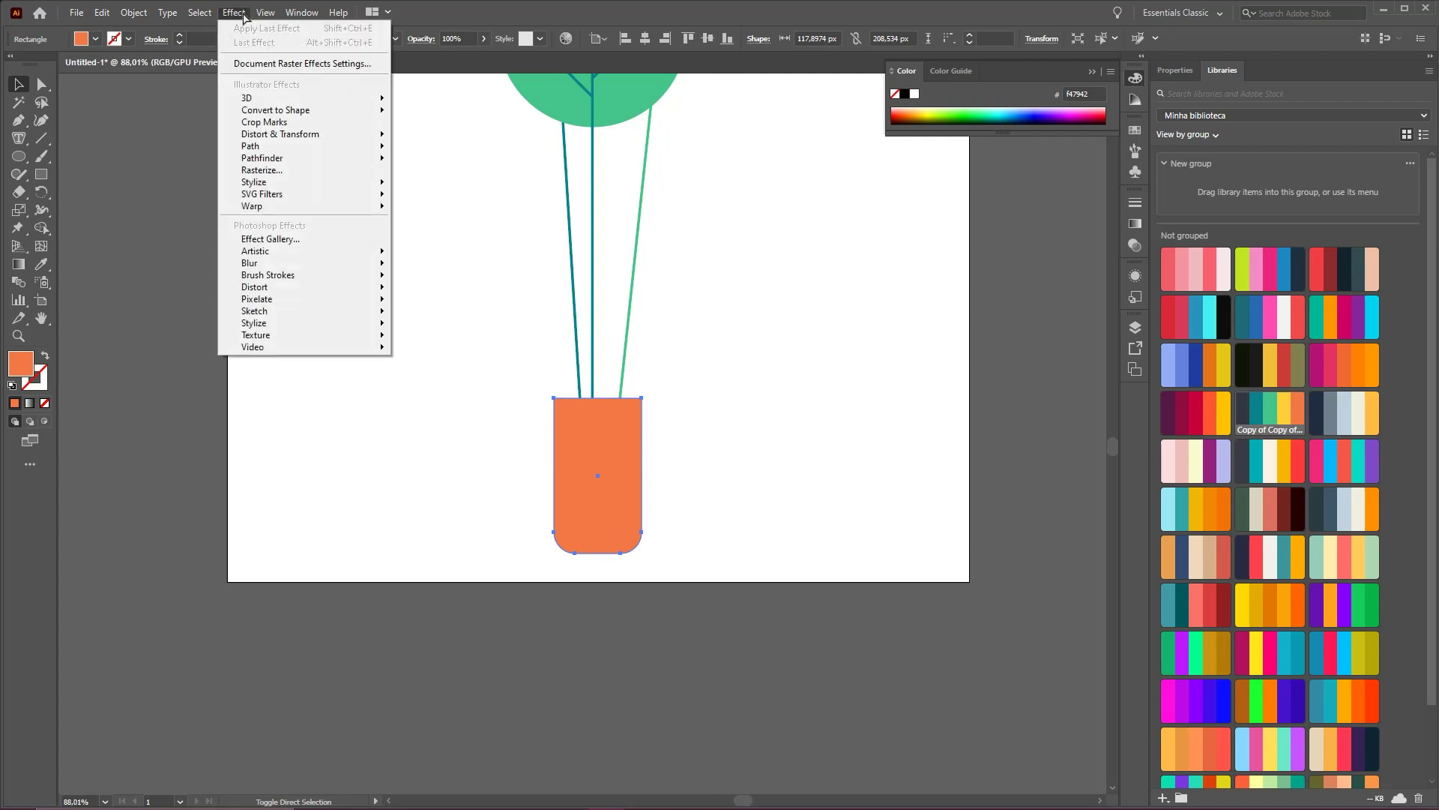
{"action": "mouse_move", "coordinate": [283, 211]}
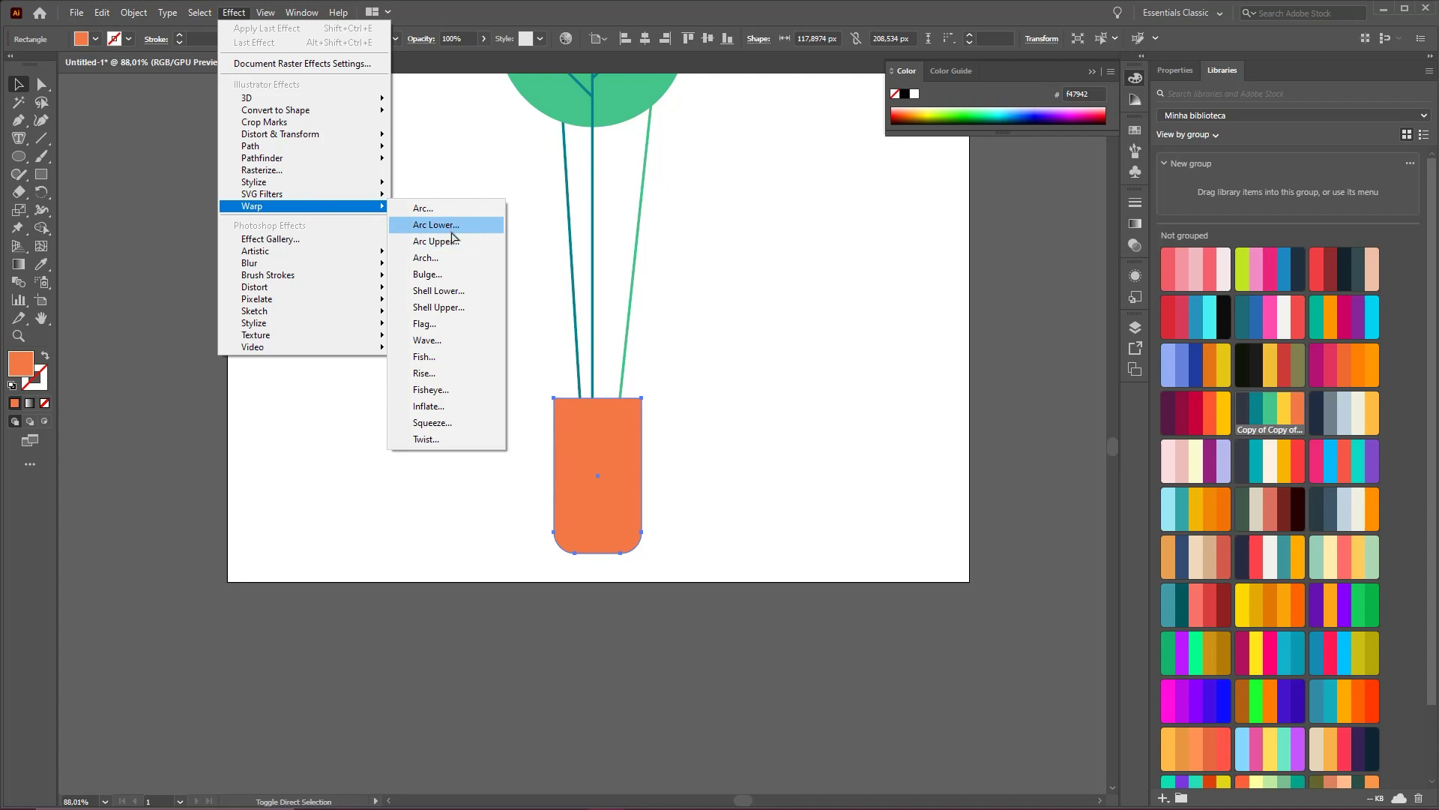
{"action": "left_click", "coordinate": [435, 209]}
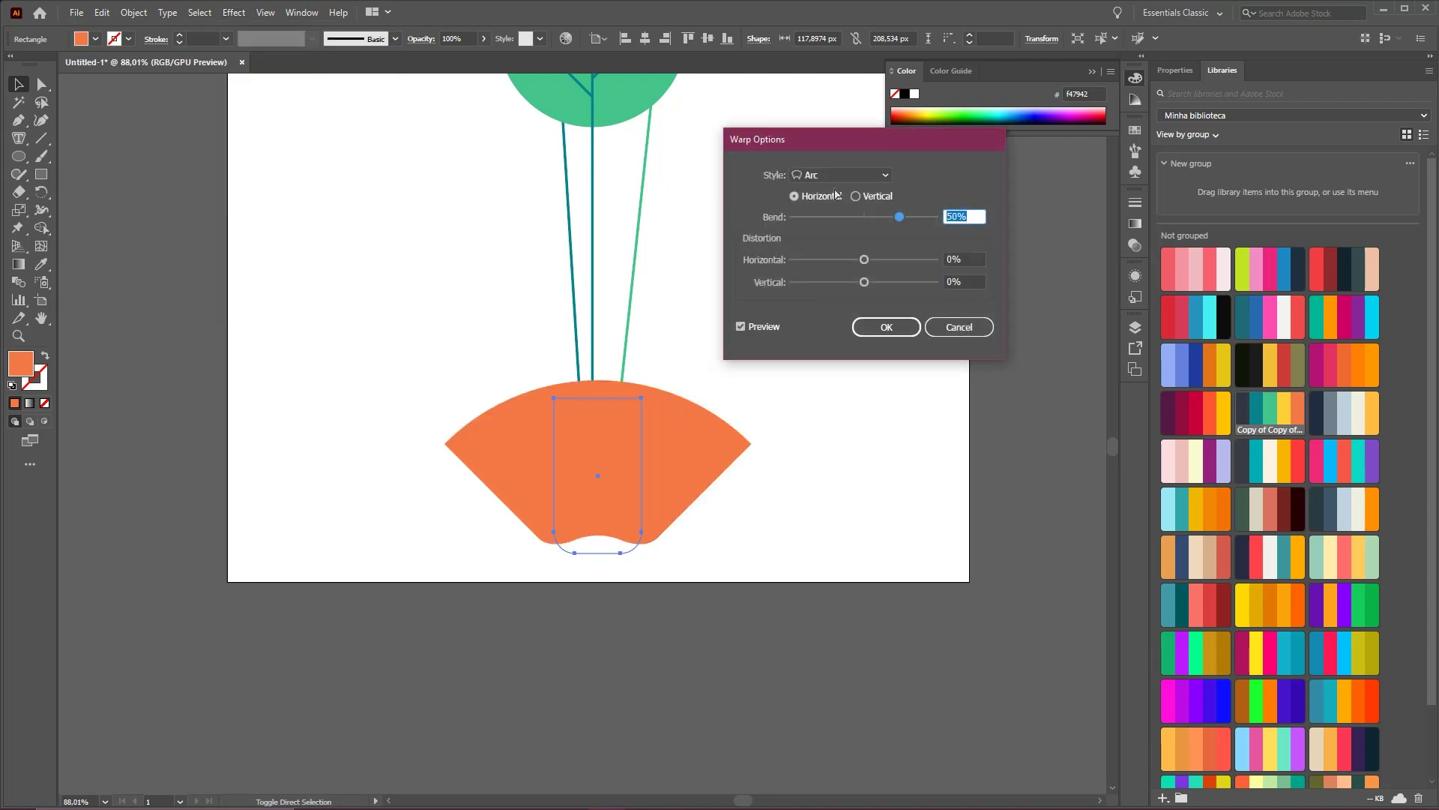
{"action": "left_click_drag", "start_coordinate": [865, 217], "coordinate": [900, 225]}
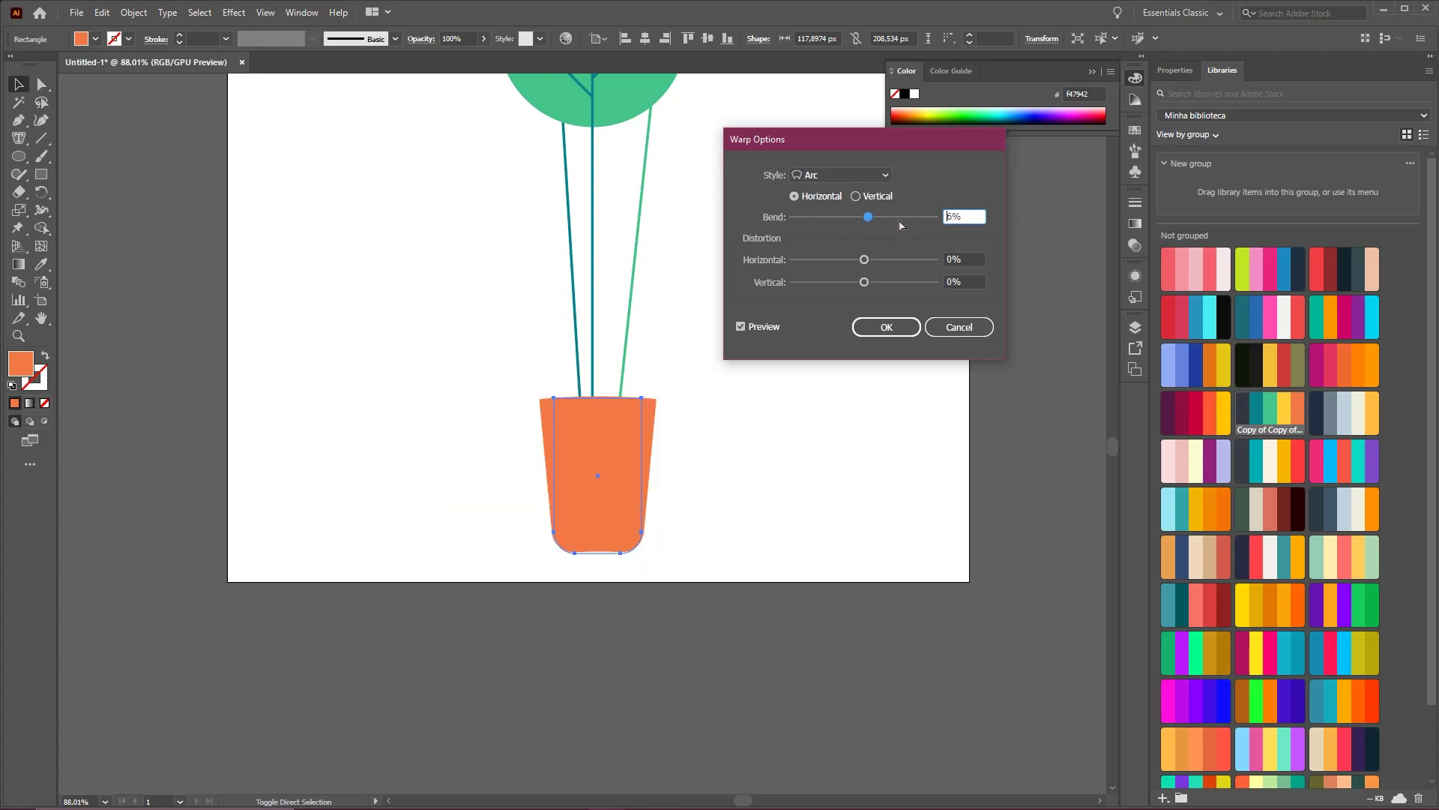
{"action": "double_click", "coordinate": [961, 219]}
{"action": "type", "text": "-5"}
{"action": "key", "text": "Tab"}
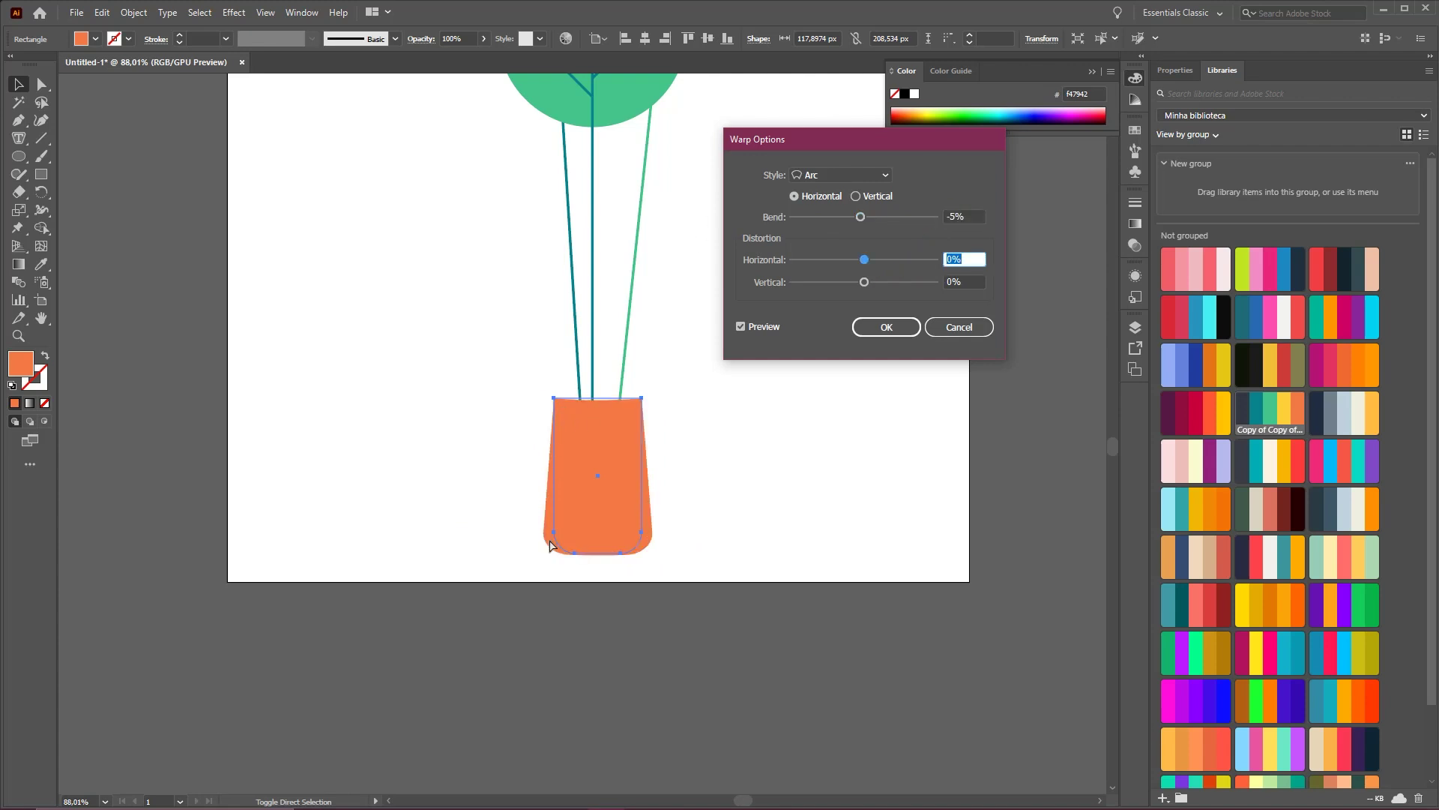
{"action": "left_click", "coordinate": [886, 330]}
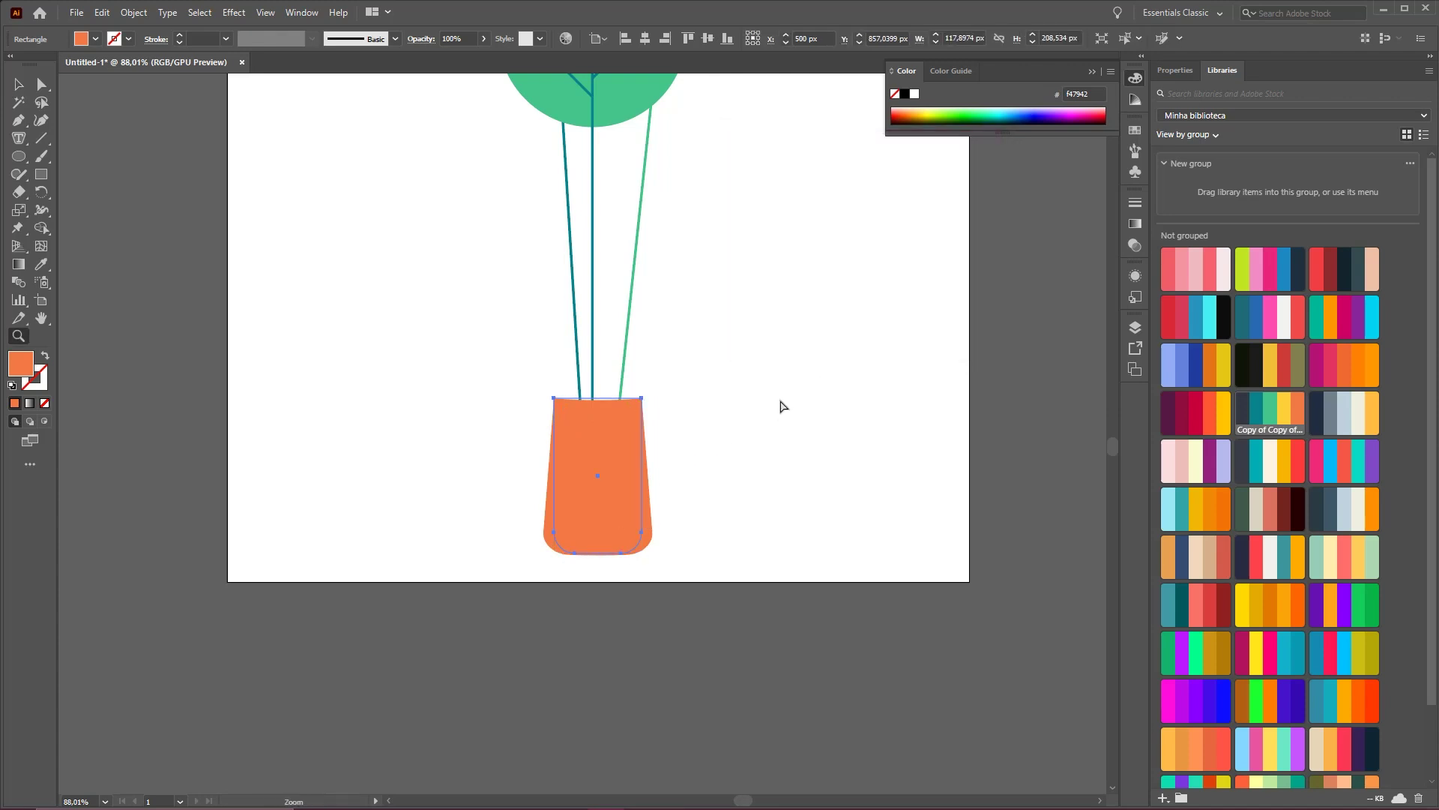
- Group all the artwork, including the three plants and the pot, and deselect it
{"action": "left_click_drag", "start_coordinate": [781, 406], "coordinate": [703, 418]}
{"action": "left_click_drag", "start_coordinate": [703, 418], "coordinate": [703, 448]}
{"action": "left_click", "coordinate": [713, 400]}
{"action": "left_click_drag", "start_coordinate": [729, 418], "coordinate": [715, 418]}
{"action": "key", "text": "v"}
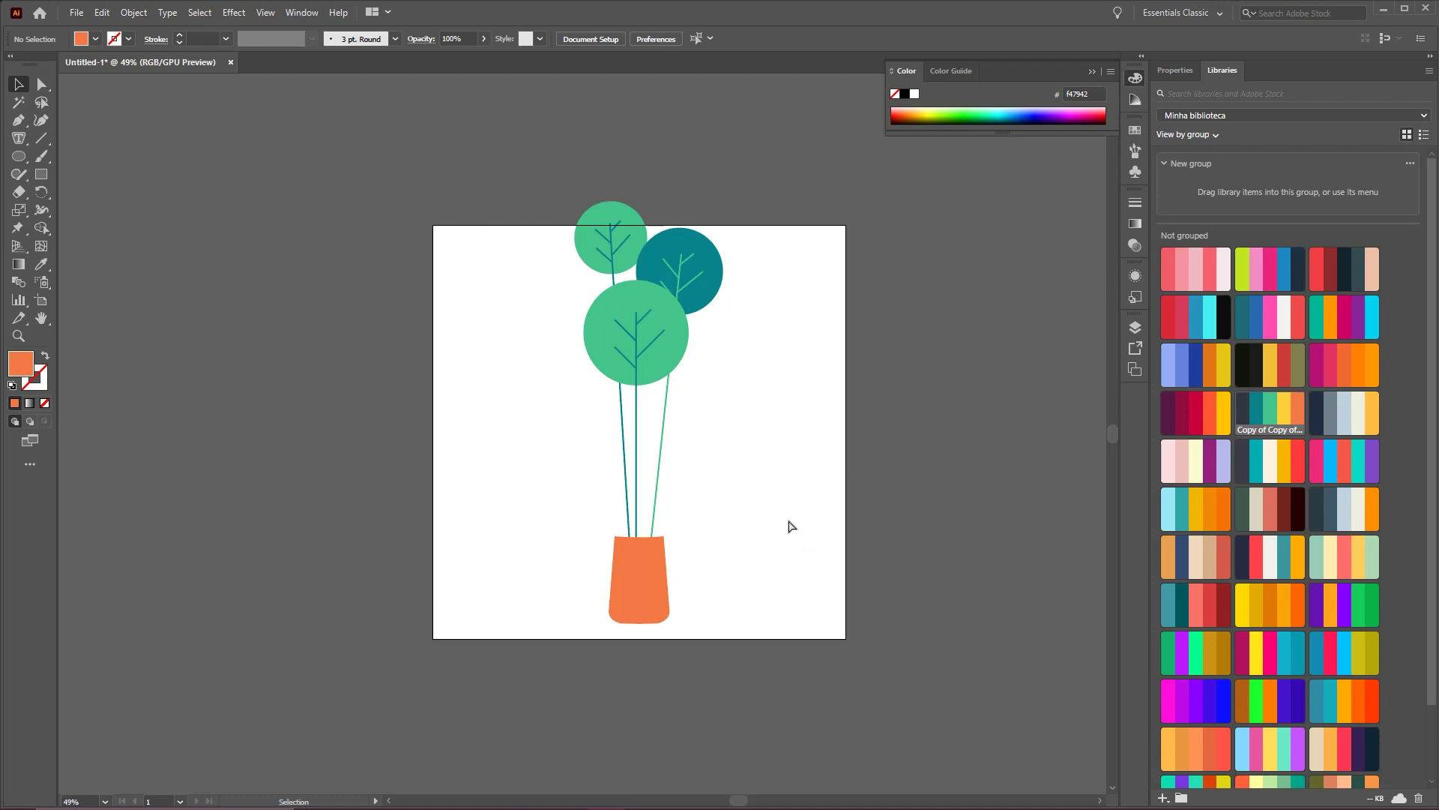
{"action": "key", "text": "a"}
{"action": "key", "text": "ctrl+a"}
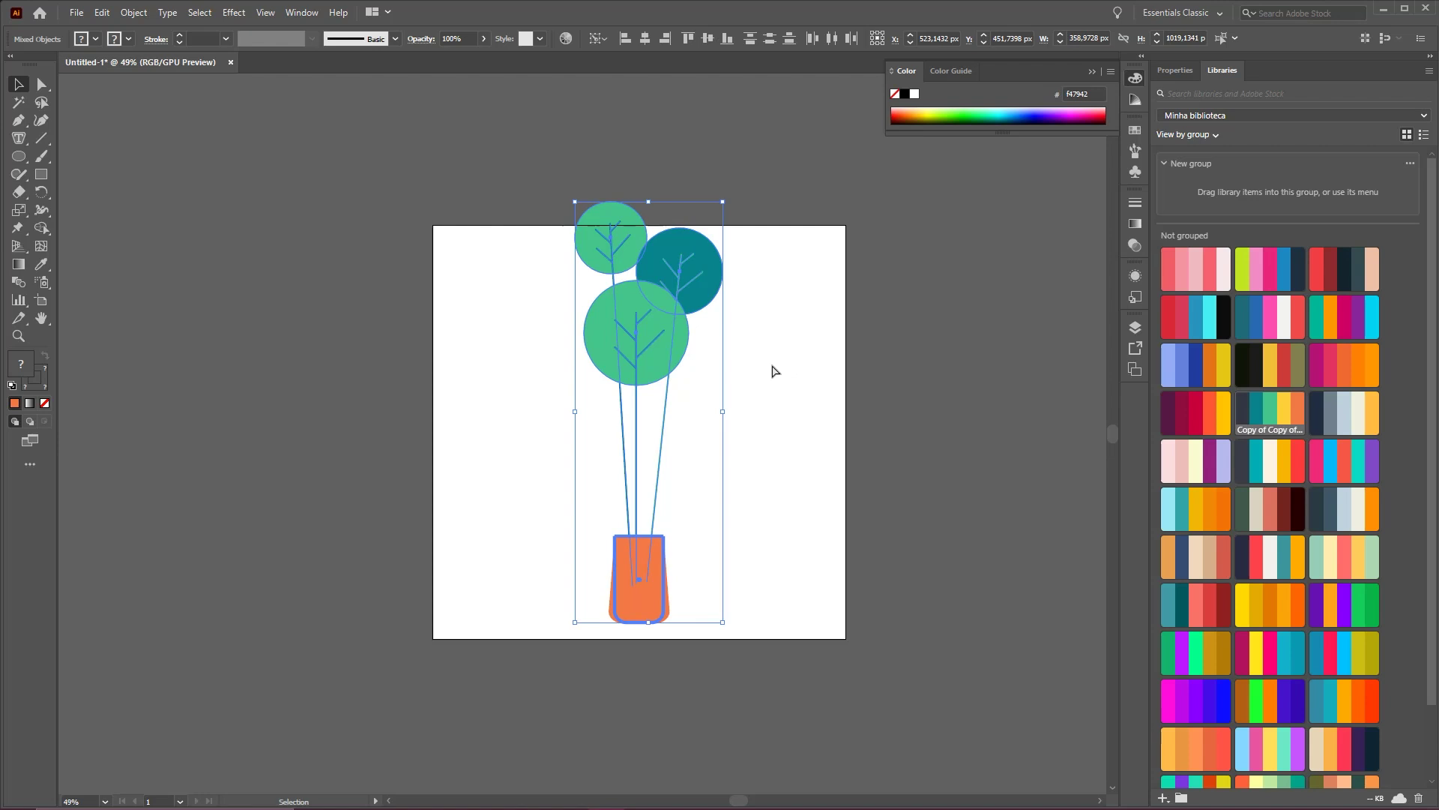
{"action": "key", "text": "a"}
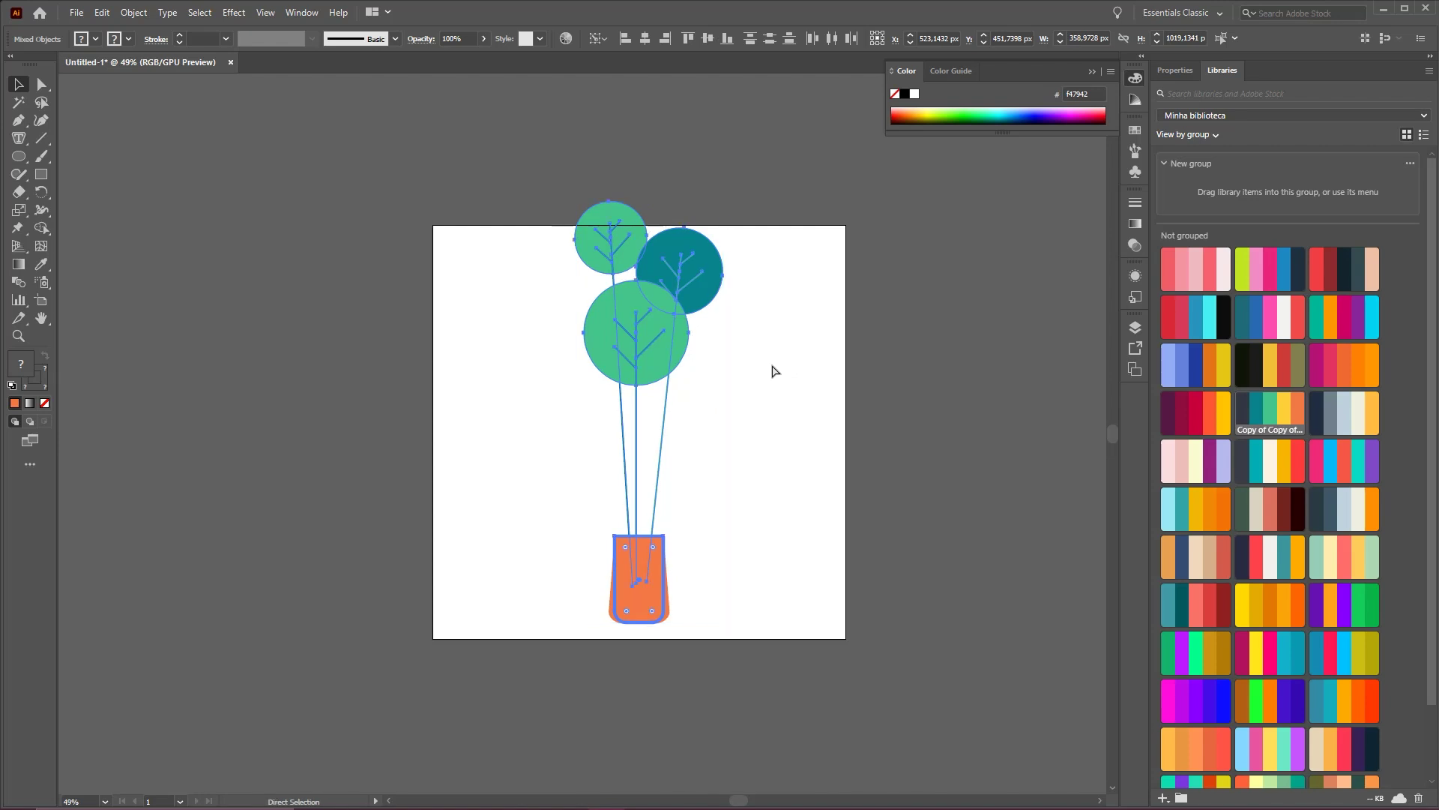
{"action": "left_click", "coordinate": [900, 382]}
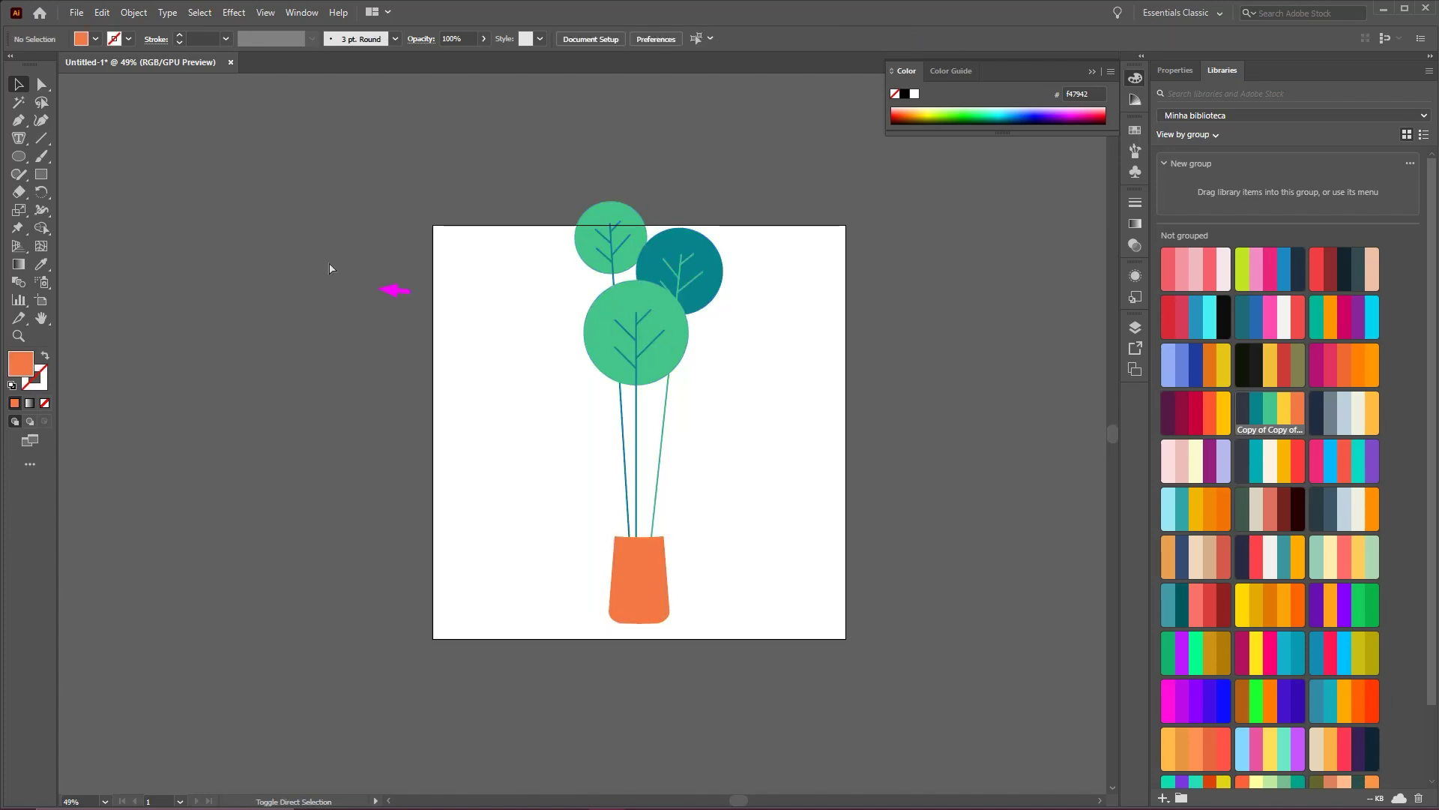
{"action": "left_click", "coordinate": [22, 85]}
- Try scaling the plant group down and placing a duplicate beside it on the artboard, and undo these changes
{"action": "mouse_move", "coordinate": [650, 330]}
{"action": "left_mouse_down"}
{"action": "mouse_move", "coordinate": [740, 293]}
{"action": "mouse_move", "coordinate": [711, 300]}
{"action": "mouse_move", "coordinate": [632, 255]}
{"action": "mouse_move", "coordinate": [680, 345]}
{"action": "mouse_move", "coordinate": [652, 330]}
{"action": "left_mouse_up"}
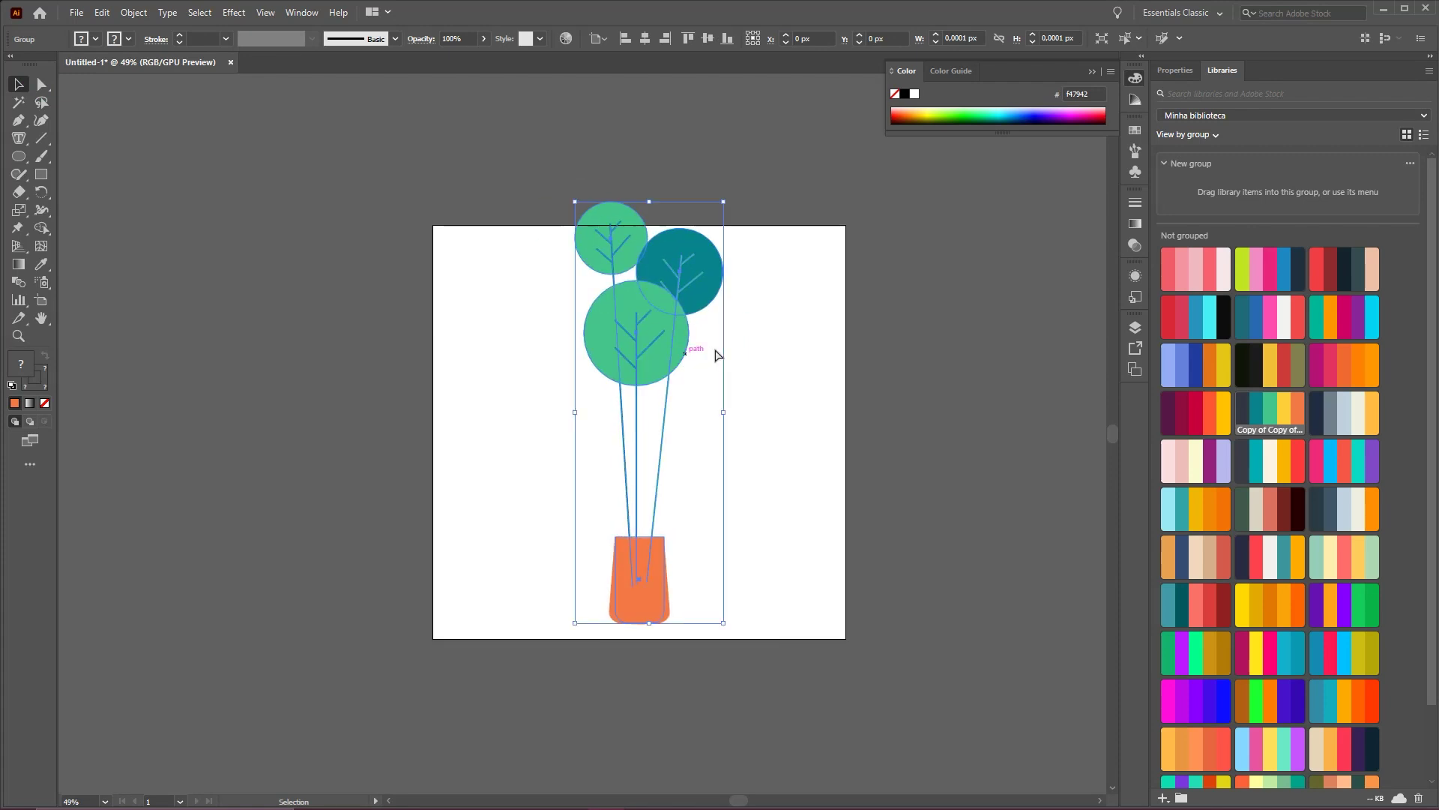
{"action": "left_click_drag", "start_coordinate": [725, 202], "coordinate": [681, 337]}
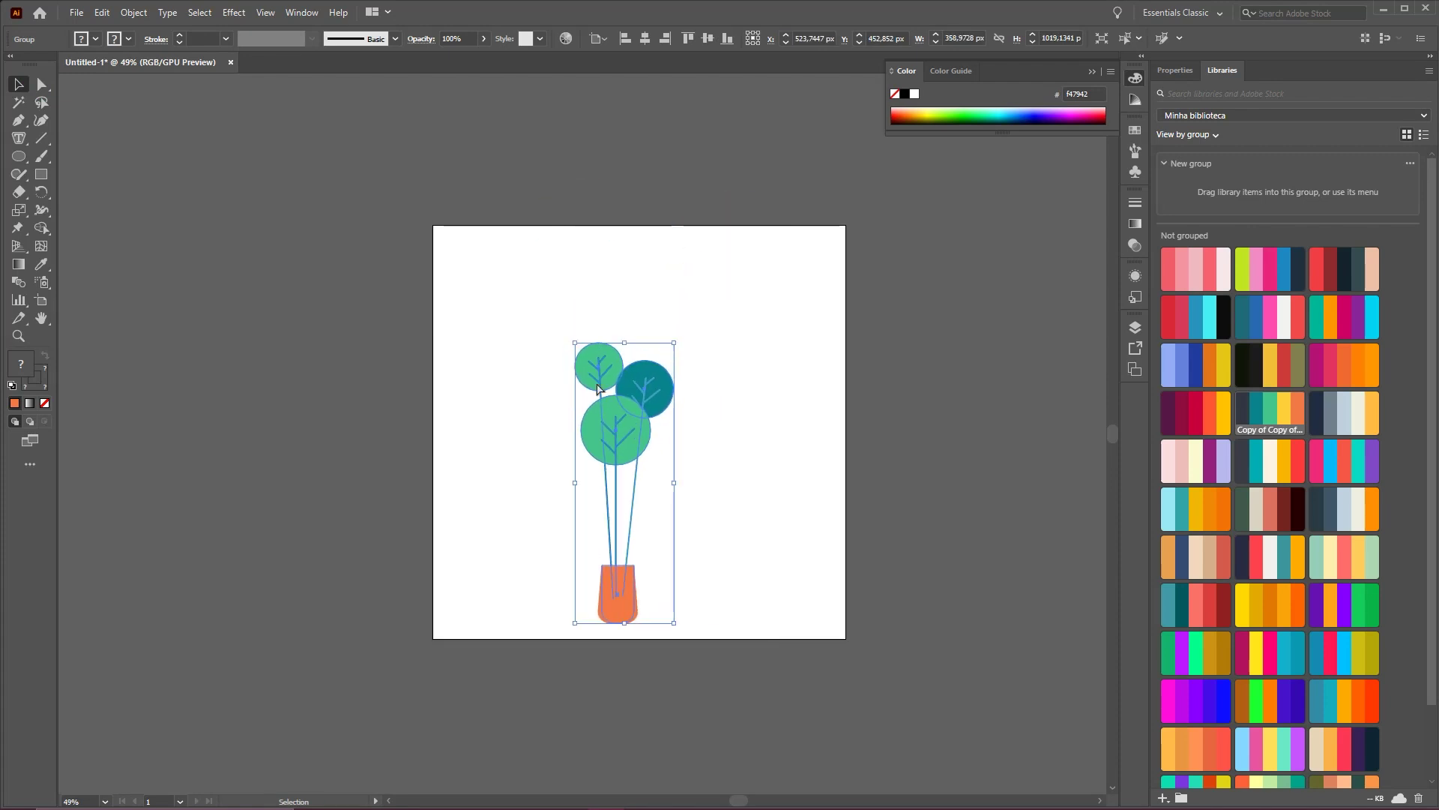
{"action": "left_click_drag", "start_coordinate": [641, 409], "coordinate": [721, 403]}
{"action": "key", "text": "ctrl+d"}
{"action": "key", "text": "ctrl+z"}
{"action": "key", "text": "ctrl+z"}
{"action": "key", "text": "ctrl+z"}
{"action": "key", "text": "ctrl+z"}
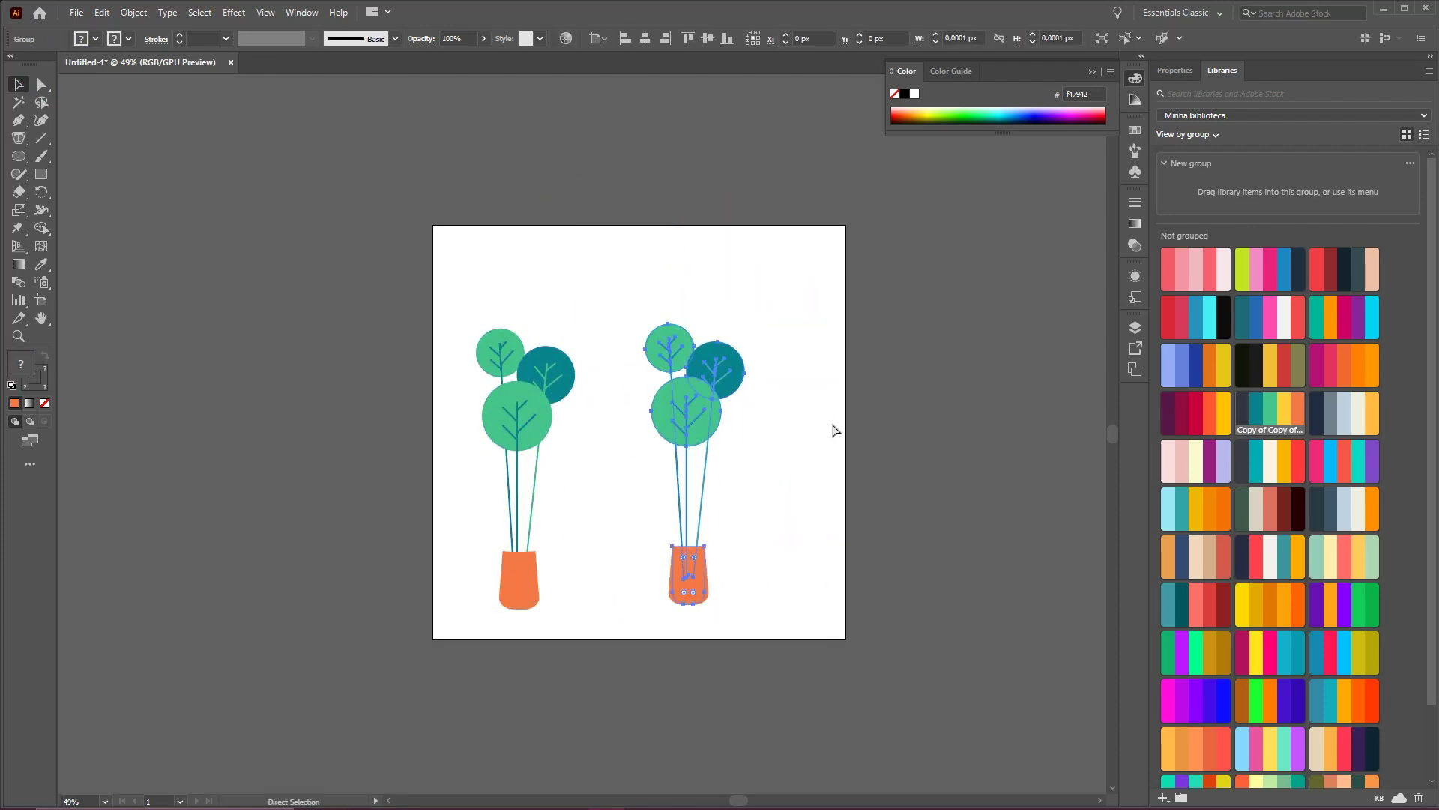
{"action": "left_click", "coordinate": [708, 408]}
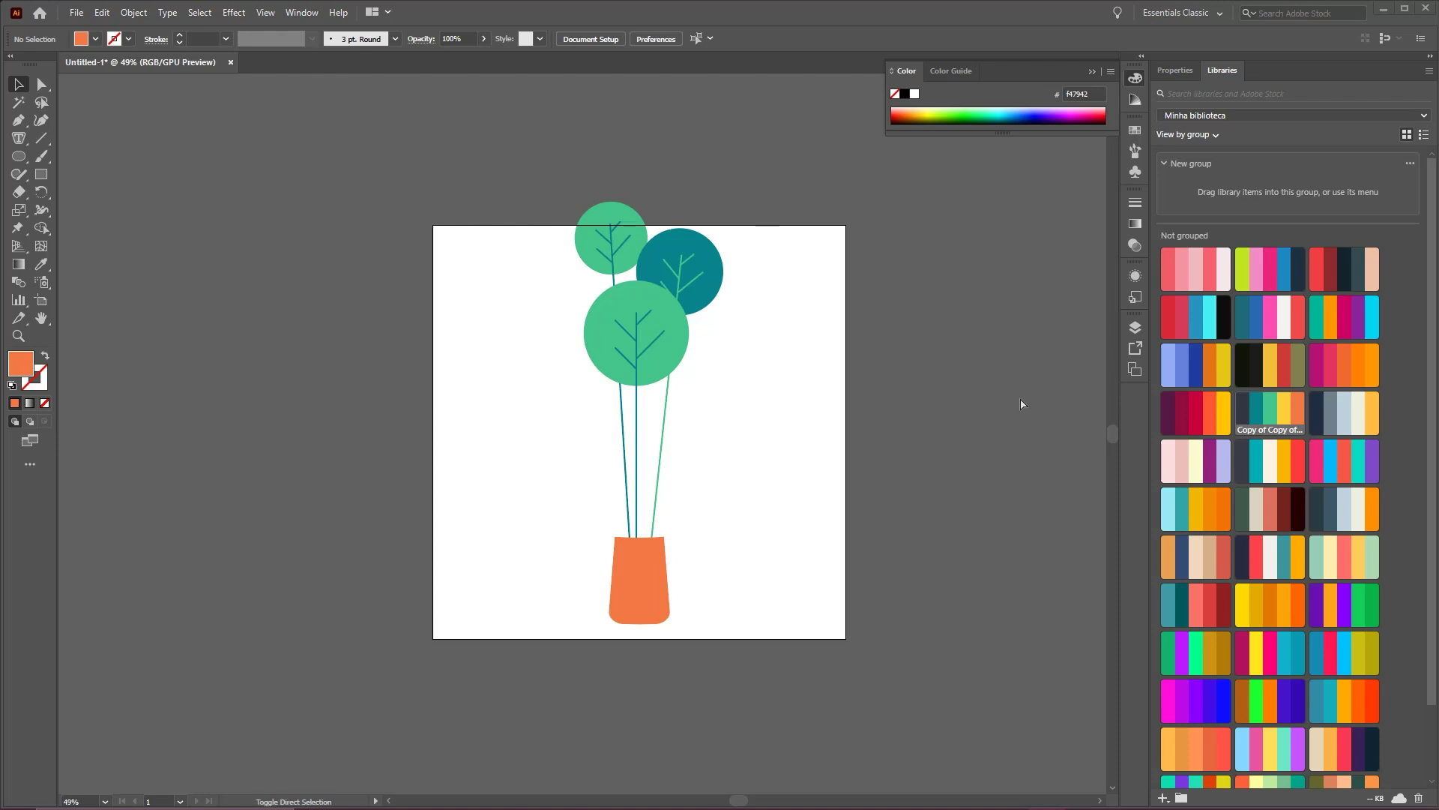
{"action": "mouse_move", "coordinate": [847, 605]}
{"action": "left_mouse_down"}
{"action": "mouse_move", "coordinate": [1243, 230]}
{"action": "mouse_move", "coordinate": [1288, 171]}
{"action": "mouse_move", "coordinate": [1272, 170]}
{"action": "left_mouse_up"}
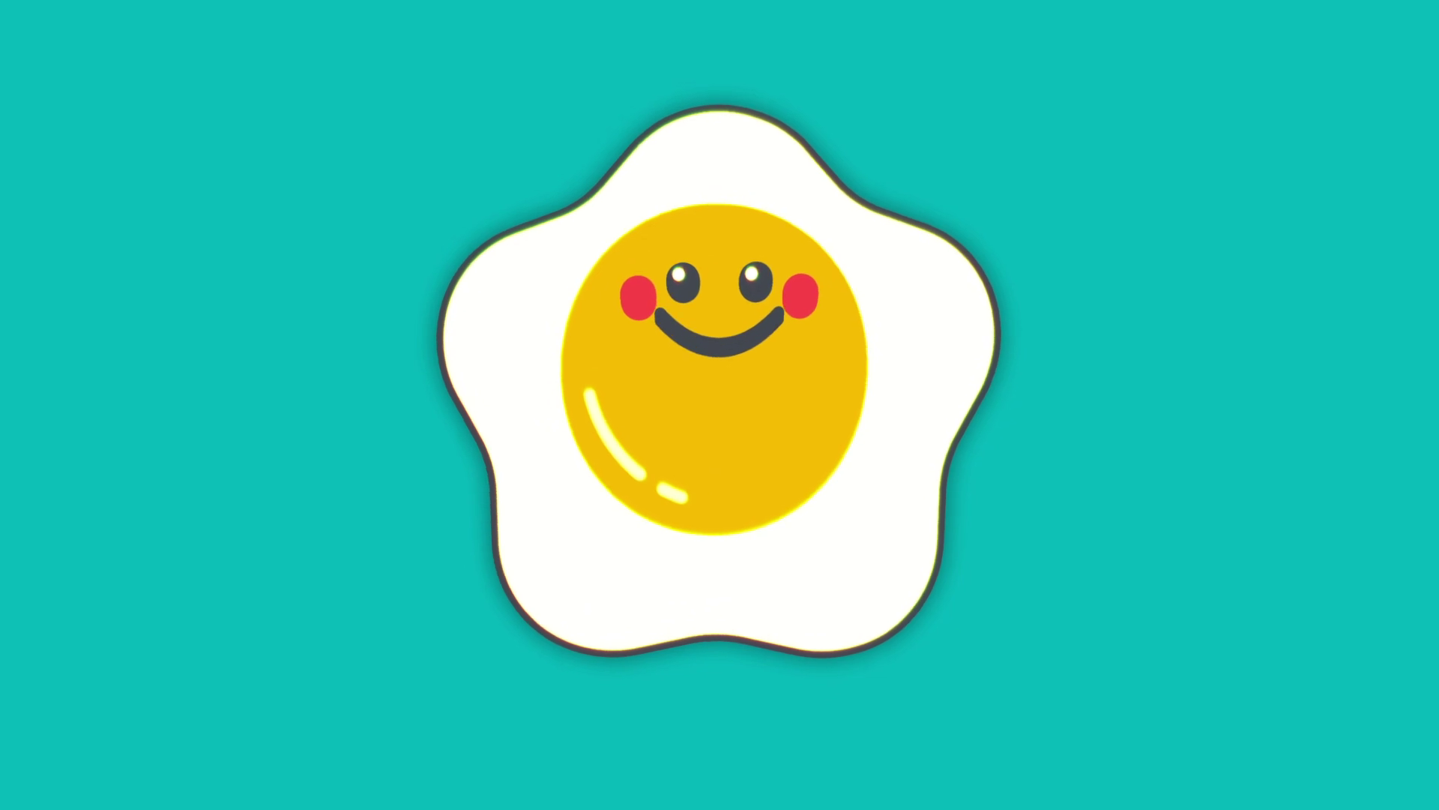